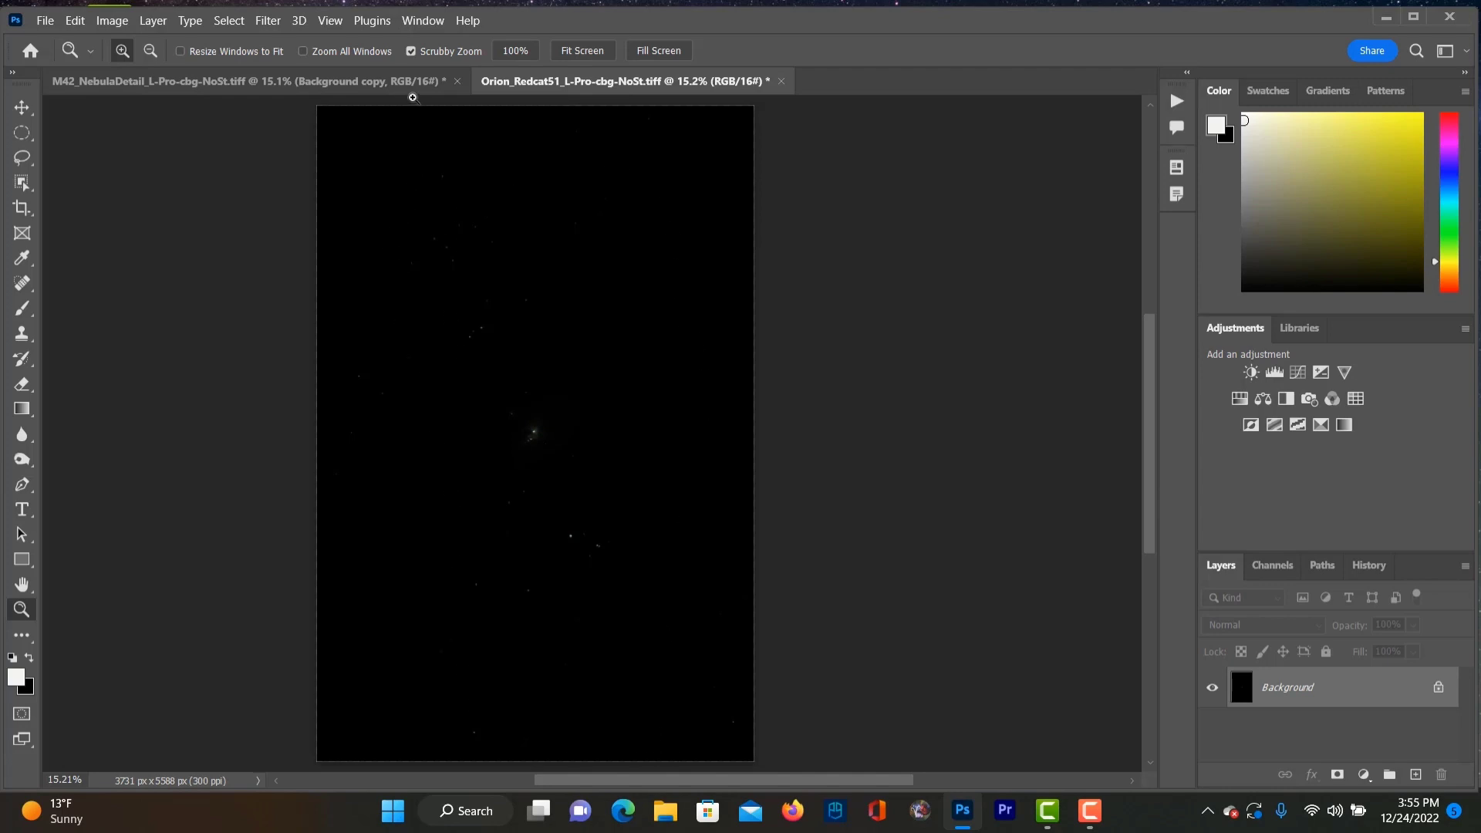
Step: Examine the bright nebula core close up in the M42_NebulaDetail image and in the Orion_Redcat51 image
{"action": "left_click", "coordinate": [385, 83]}
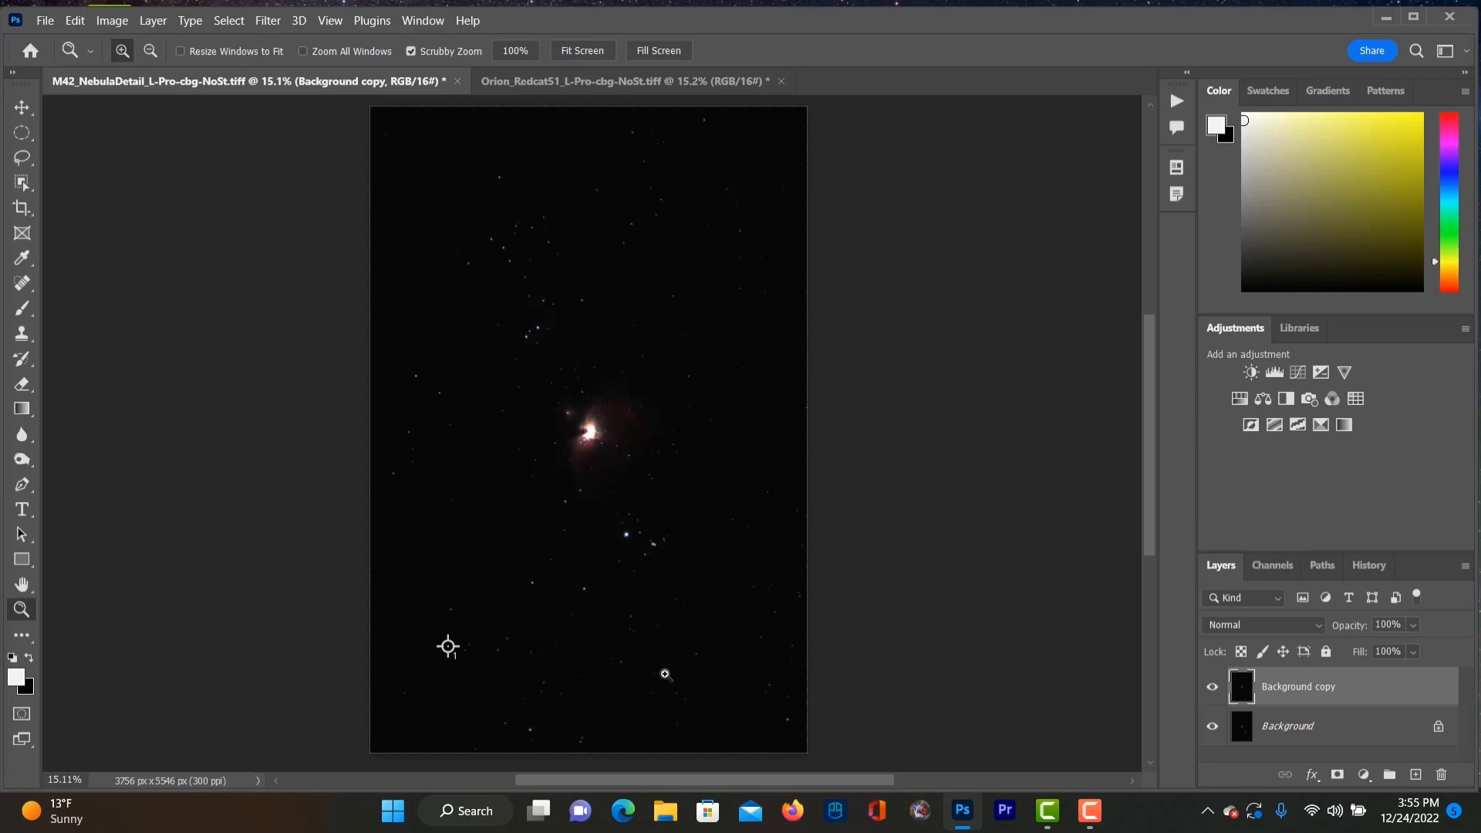
{"action": "left_click_drag", "start_coordinate": [606, 437], "coordinate": [595, 424]}
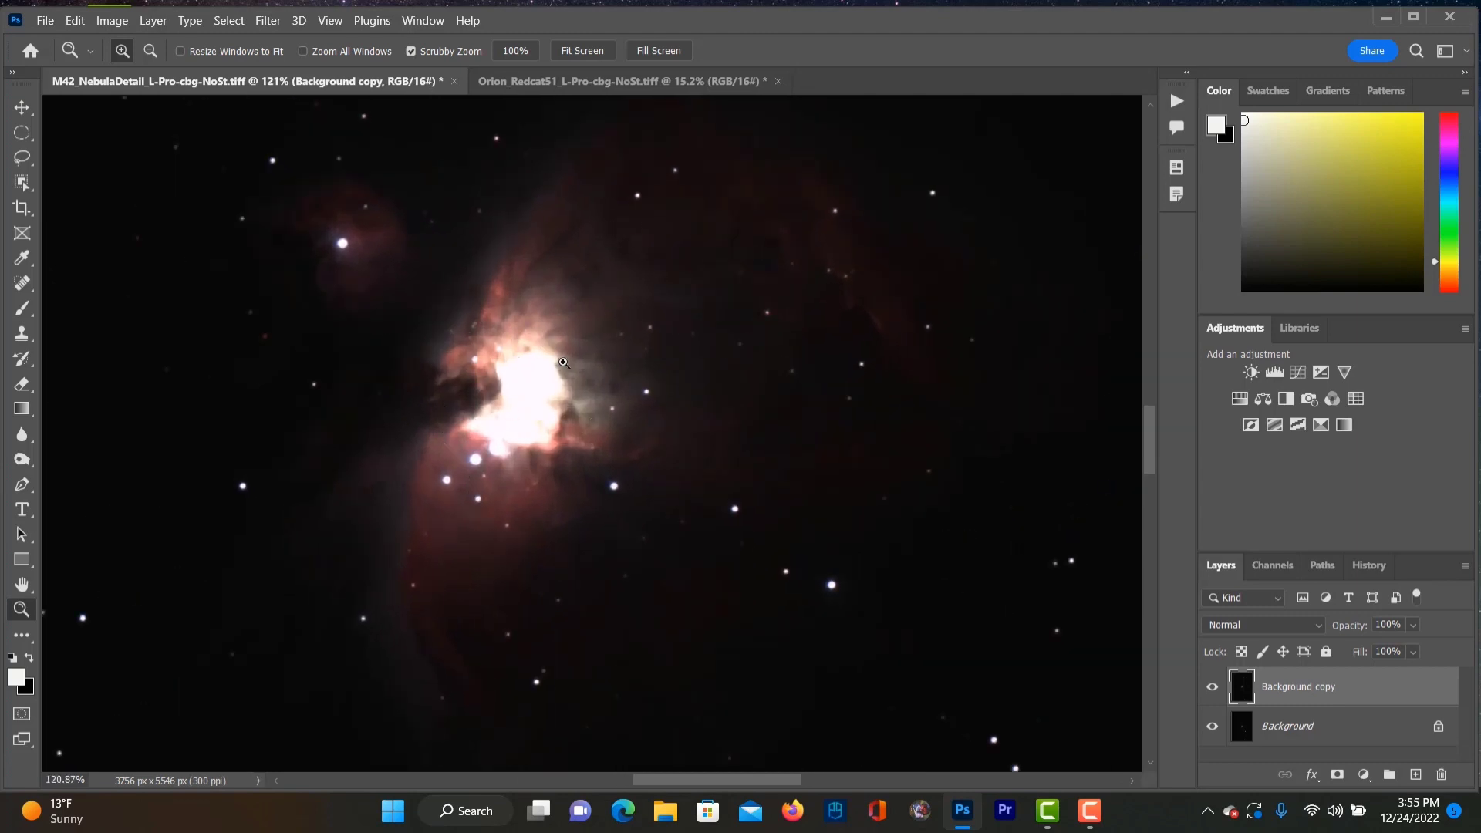
{"action": "left_click_drag", "start_coordinate": [715, 386], "coordinate": [595, 479]}
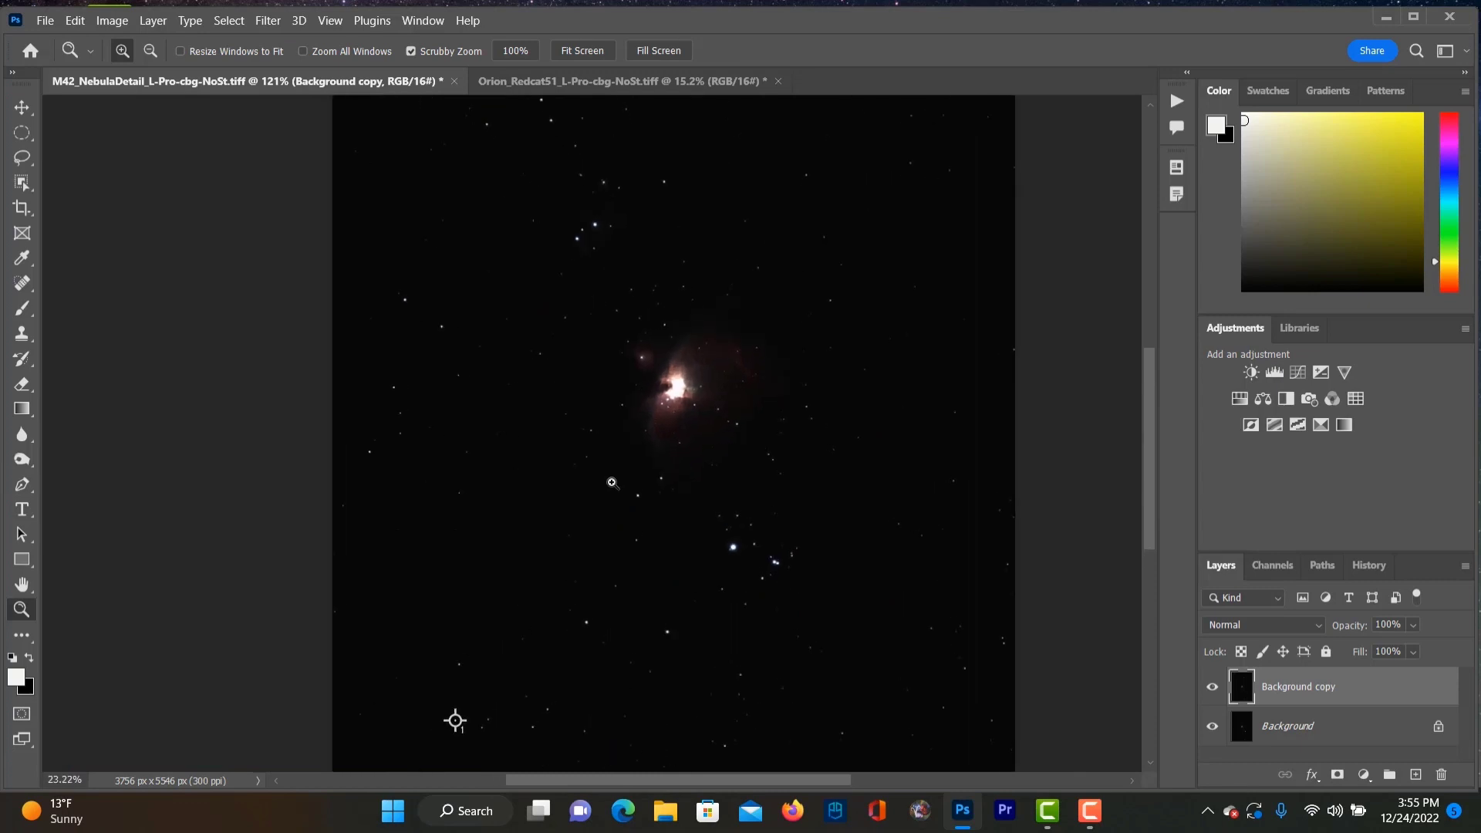
{"action": "right_click", "coordinate": [708, 408]}
{"action": "left_click", "coordinate": [761, 416]}
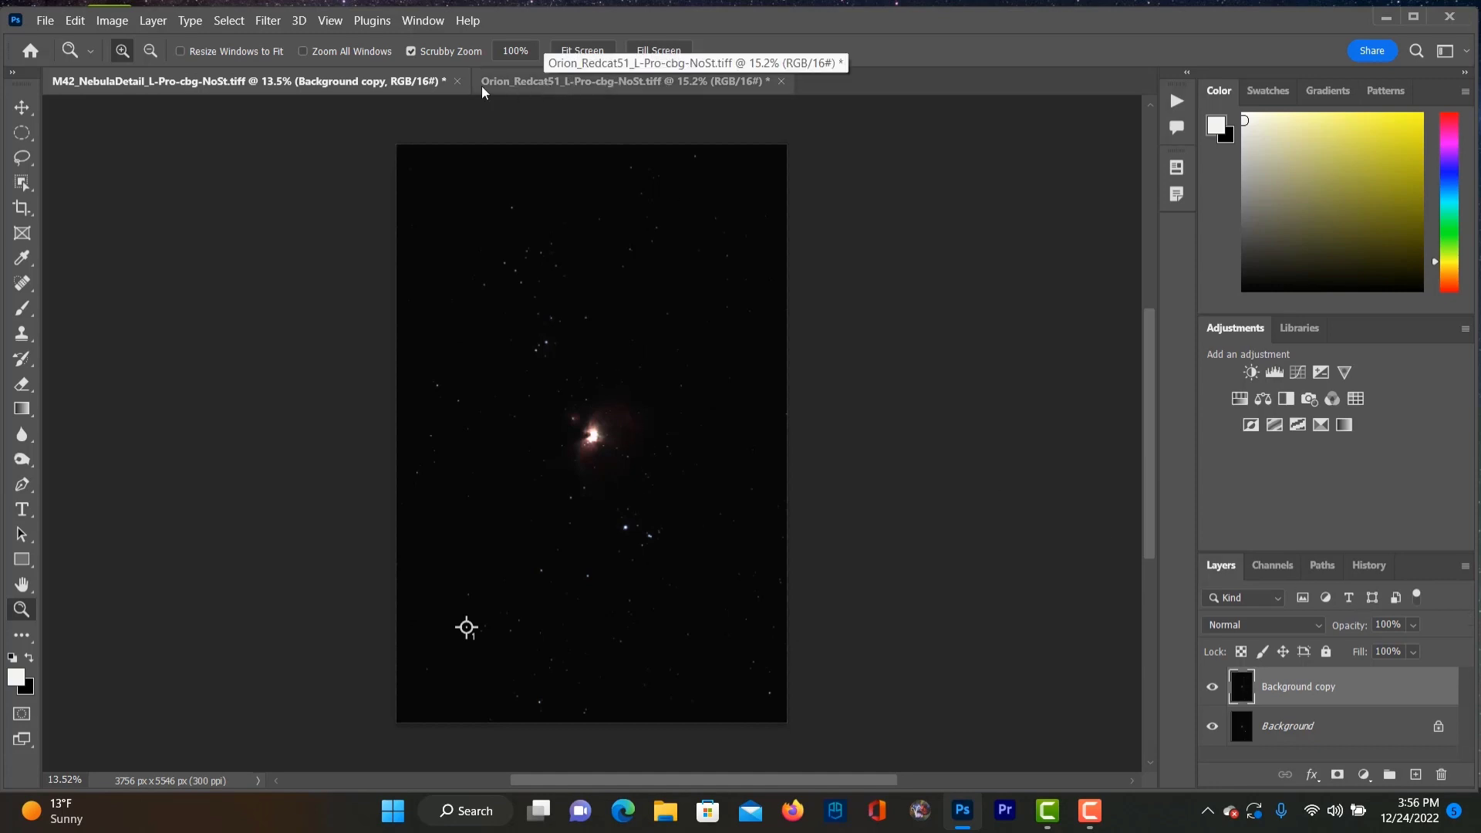
{"action": "left_click", "coordinate": [558, 78]}
{"action": "left_click_drag", "start_coordinate": [544, 437], "coordinate": [705, 463]}
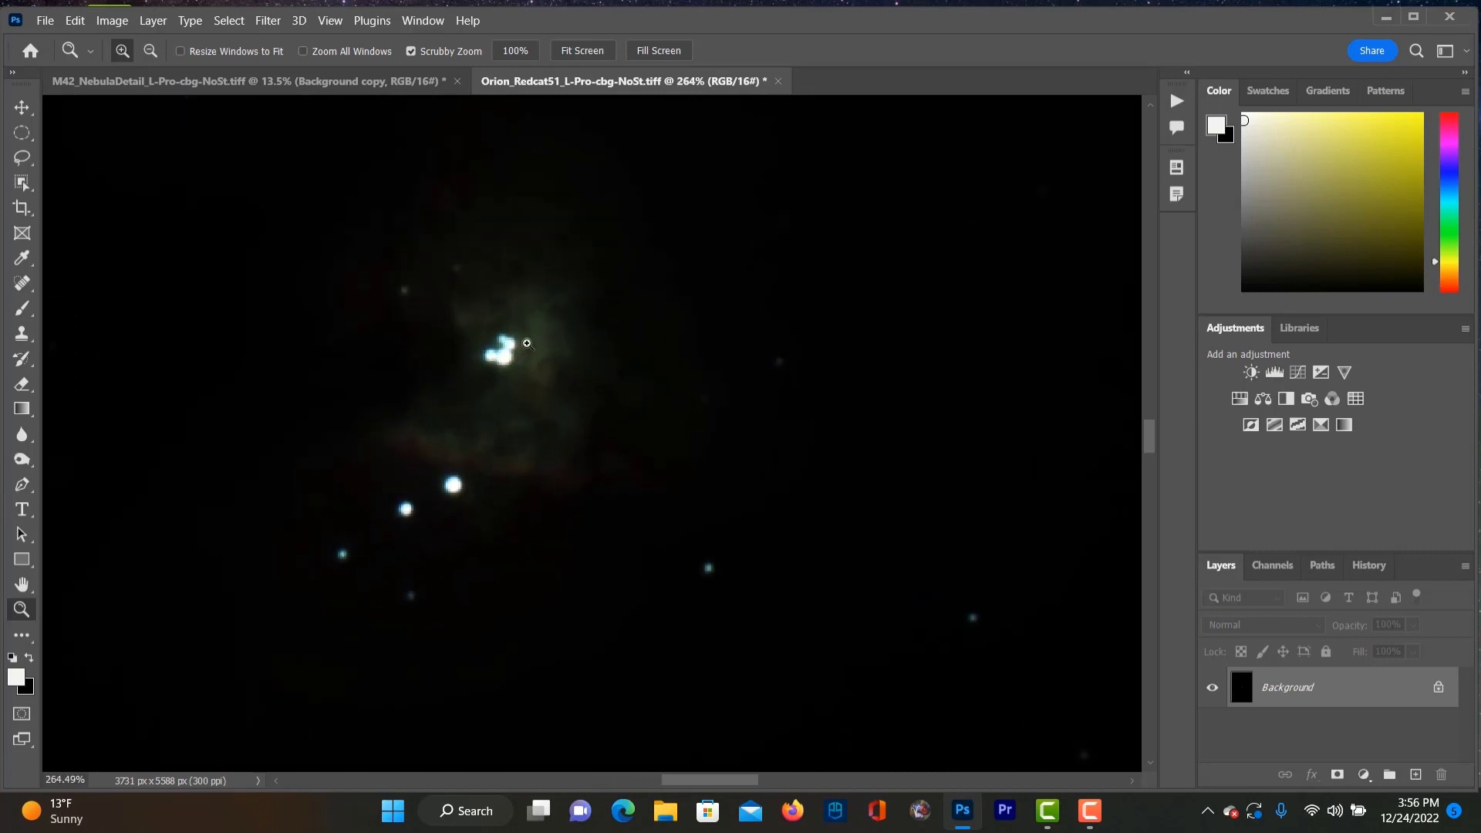
{"action": "left_click_drag", "start_coordinate": [506, 331], "coordinate": [664, 503]}
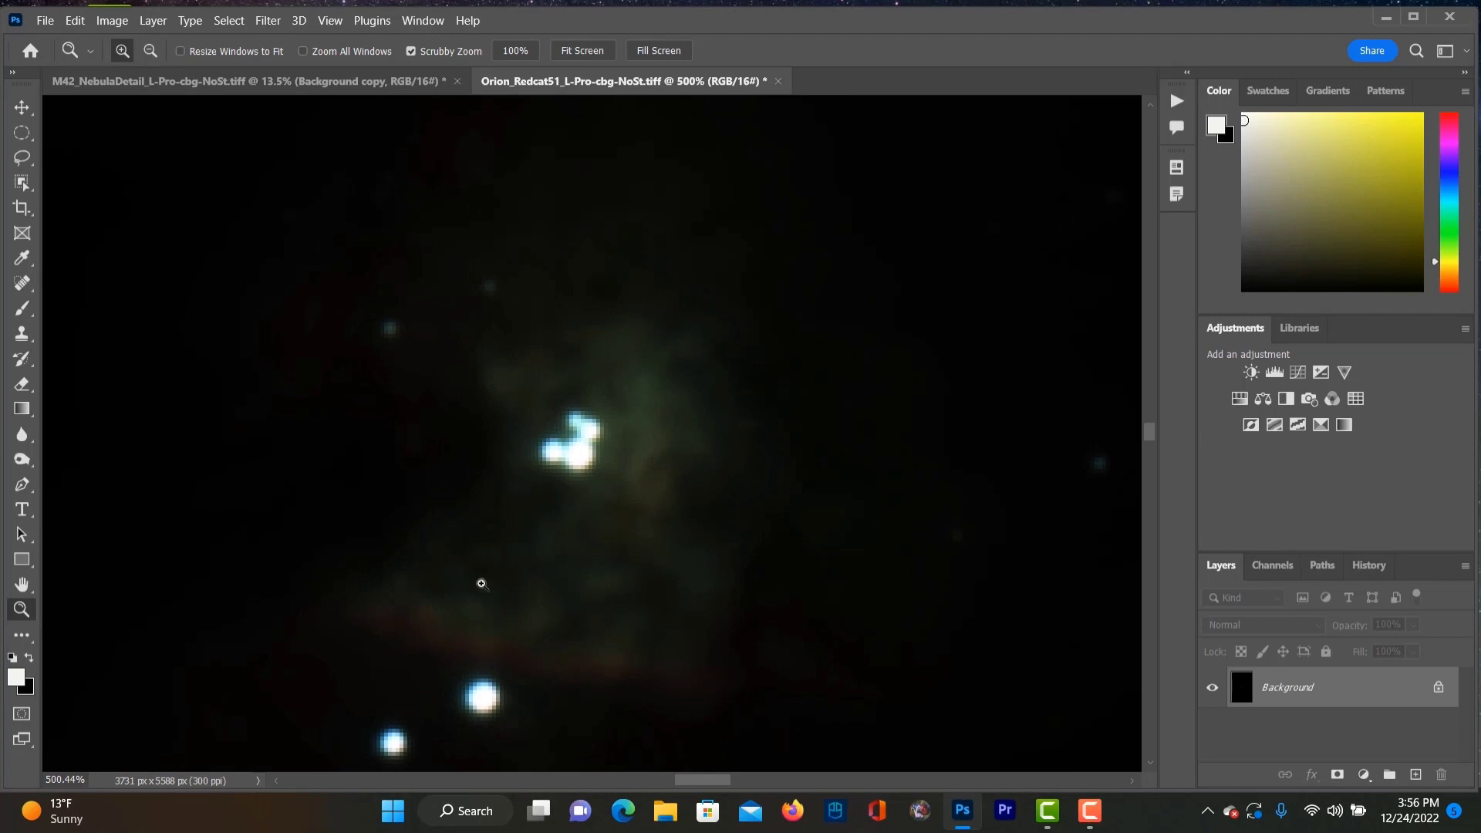
{"action": "right_click", "coordinate": [581, 552]}
{"action": "left_click", "coordinate": [627, 564]}
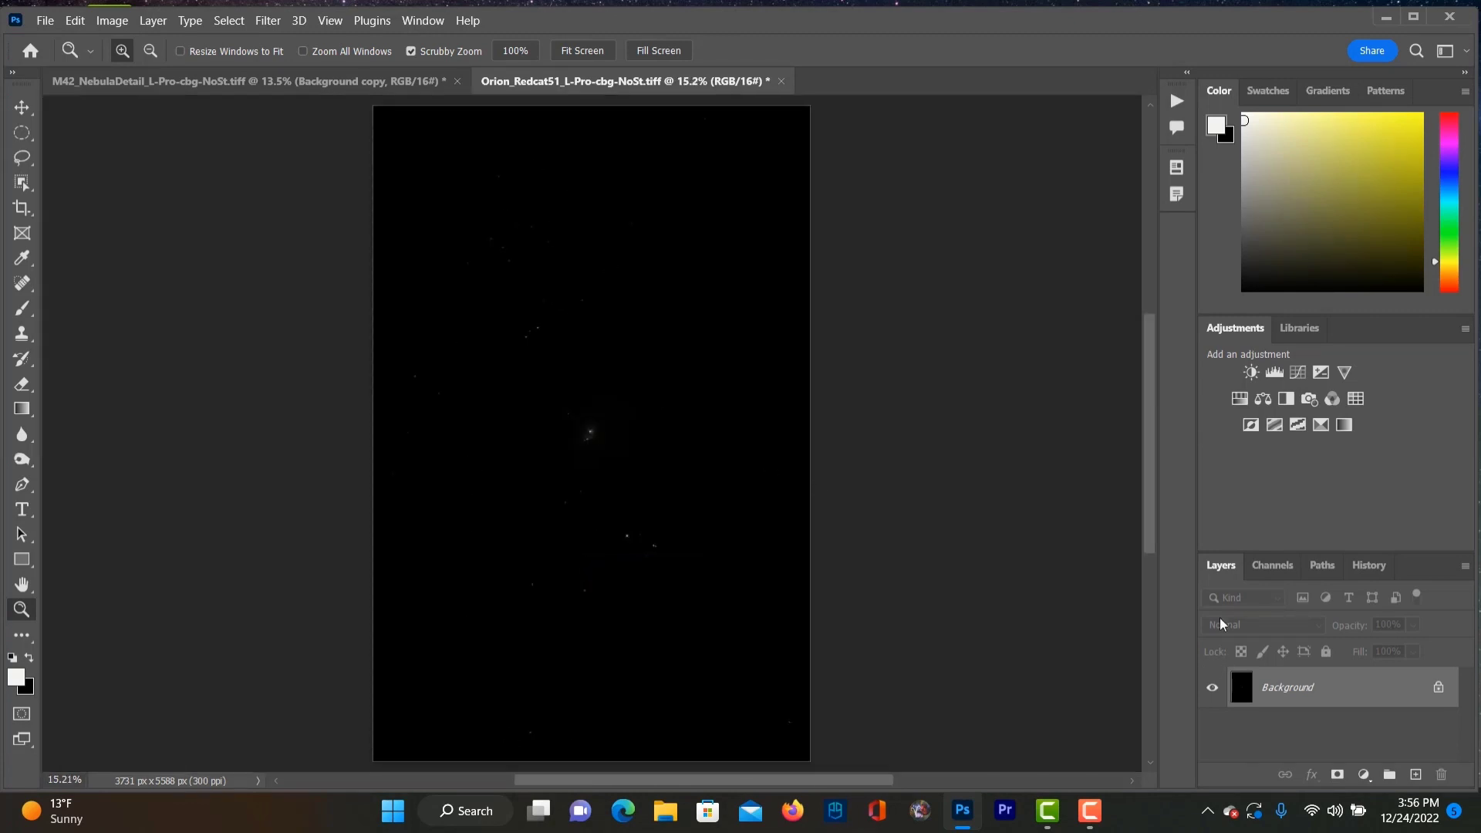
Step: Add a Threshold adjustment at level 2 to the Orion_Redcat51 image and place a color sampler on a black patch of sky background
{"action": "left_click", "coordinate": [1298, 424]}
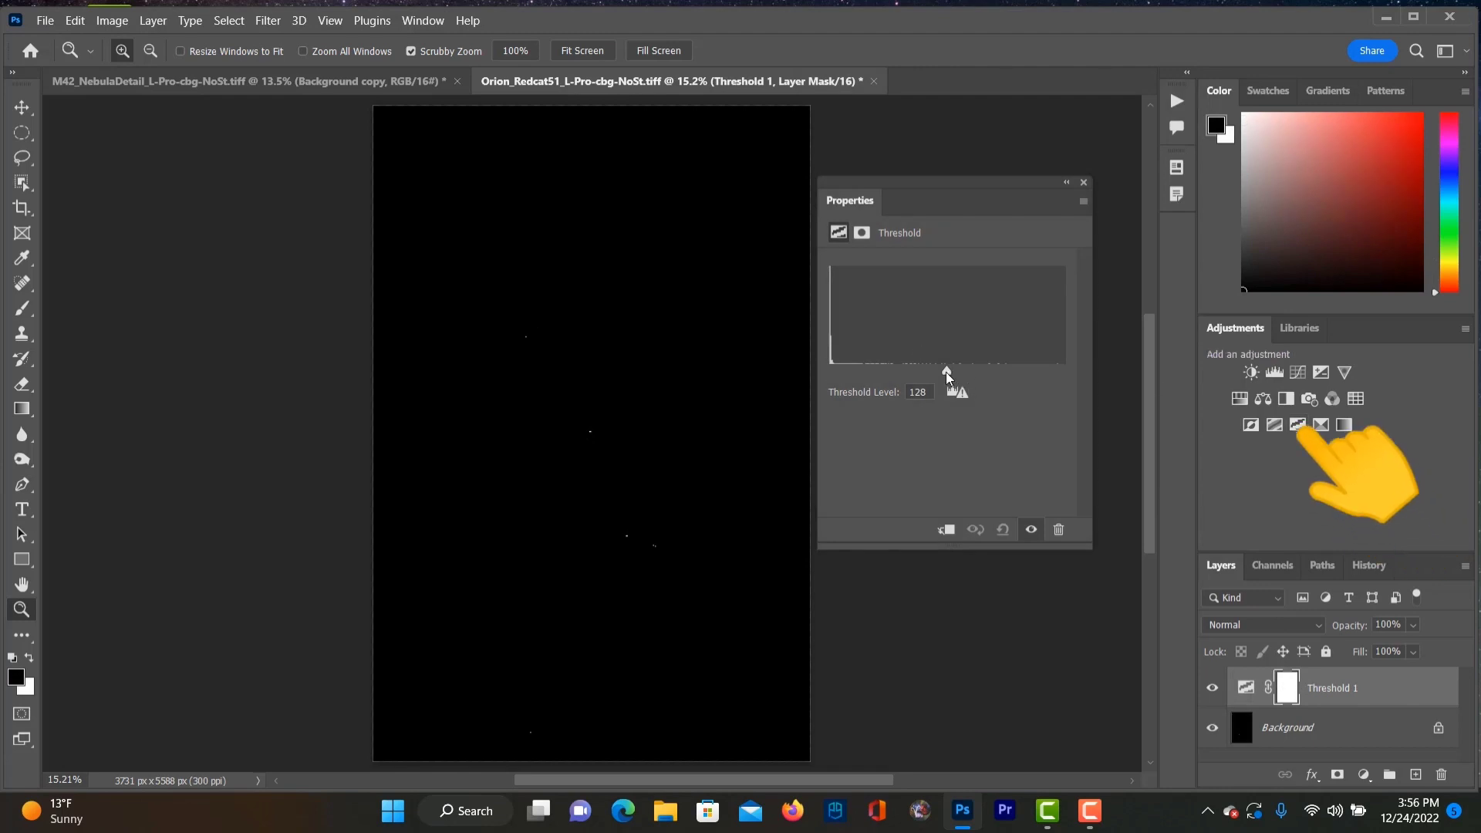
{"action": "left_click_drag", "start_coordinate": [939, 372], "coordinate": [831, 378]}
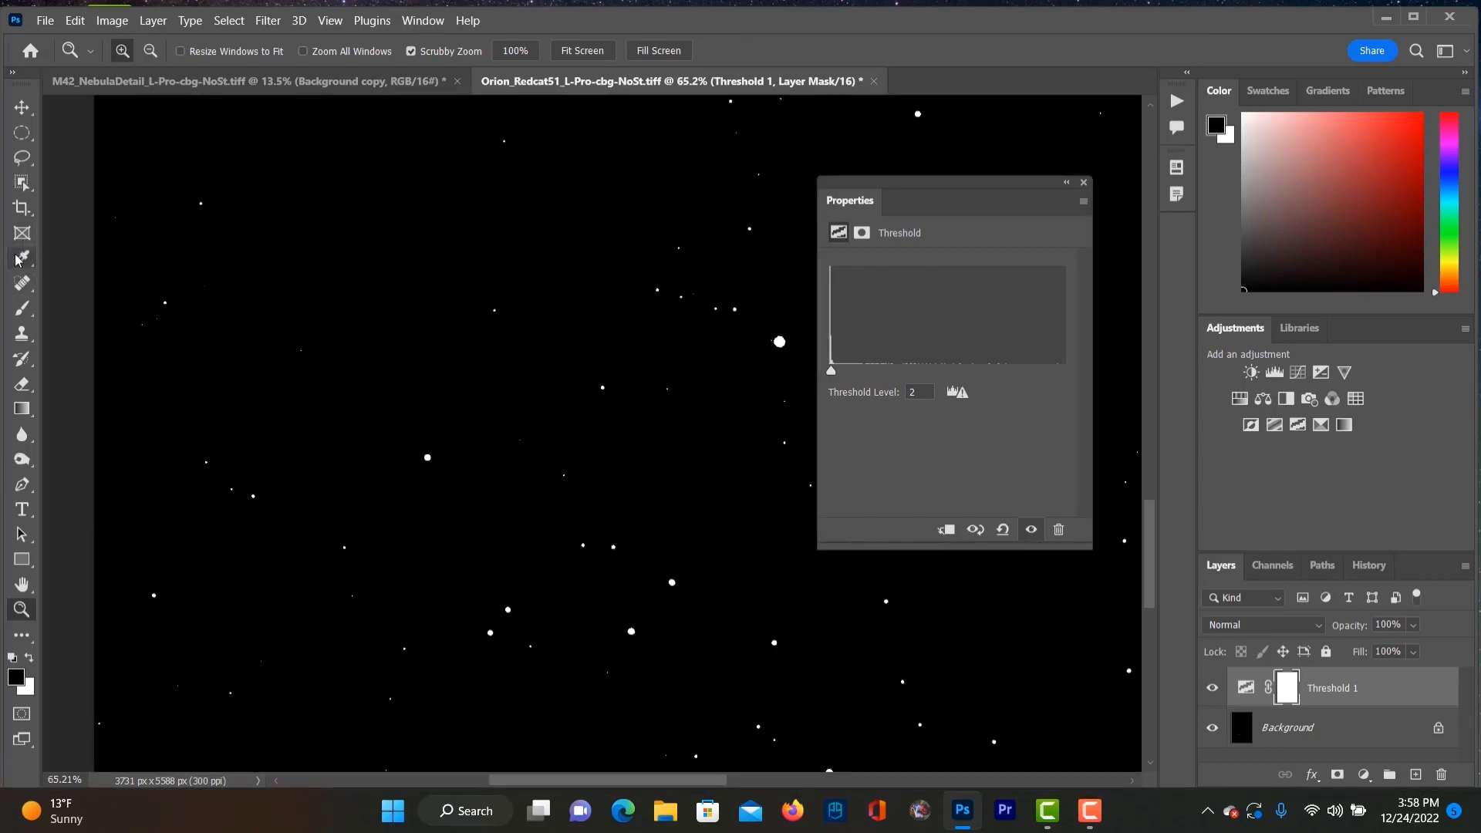
{"action": "left_click", "coordinate": [22, 259]}
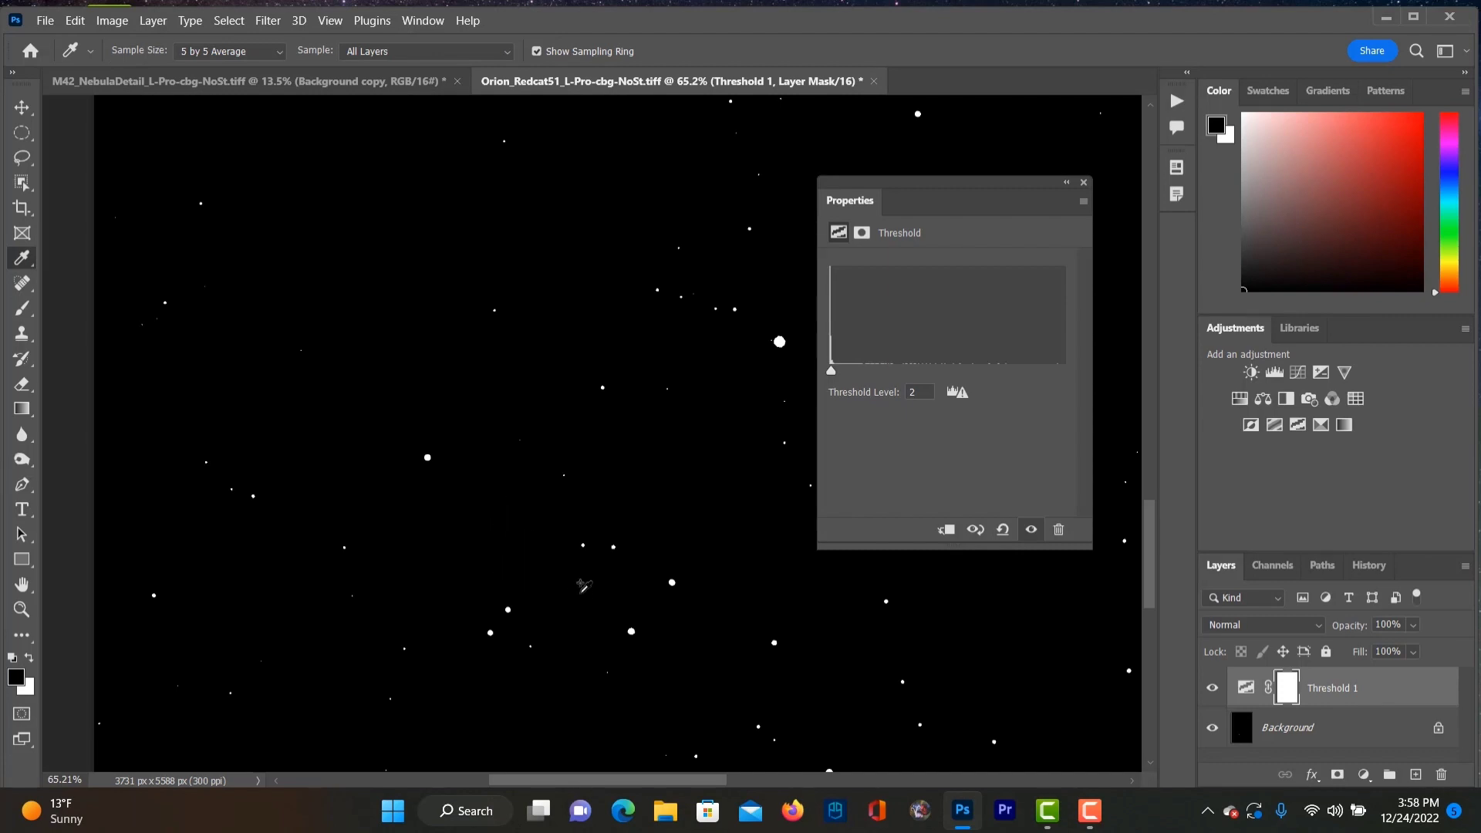
{"action": "left_click", "coordinate": [581, 592], "text": "shift"}
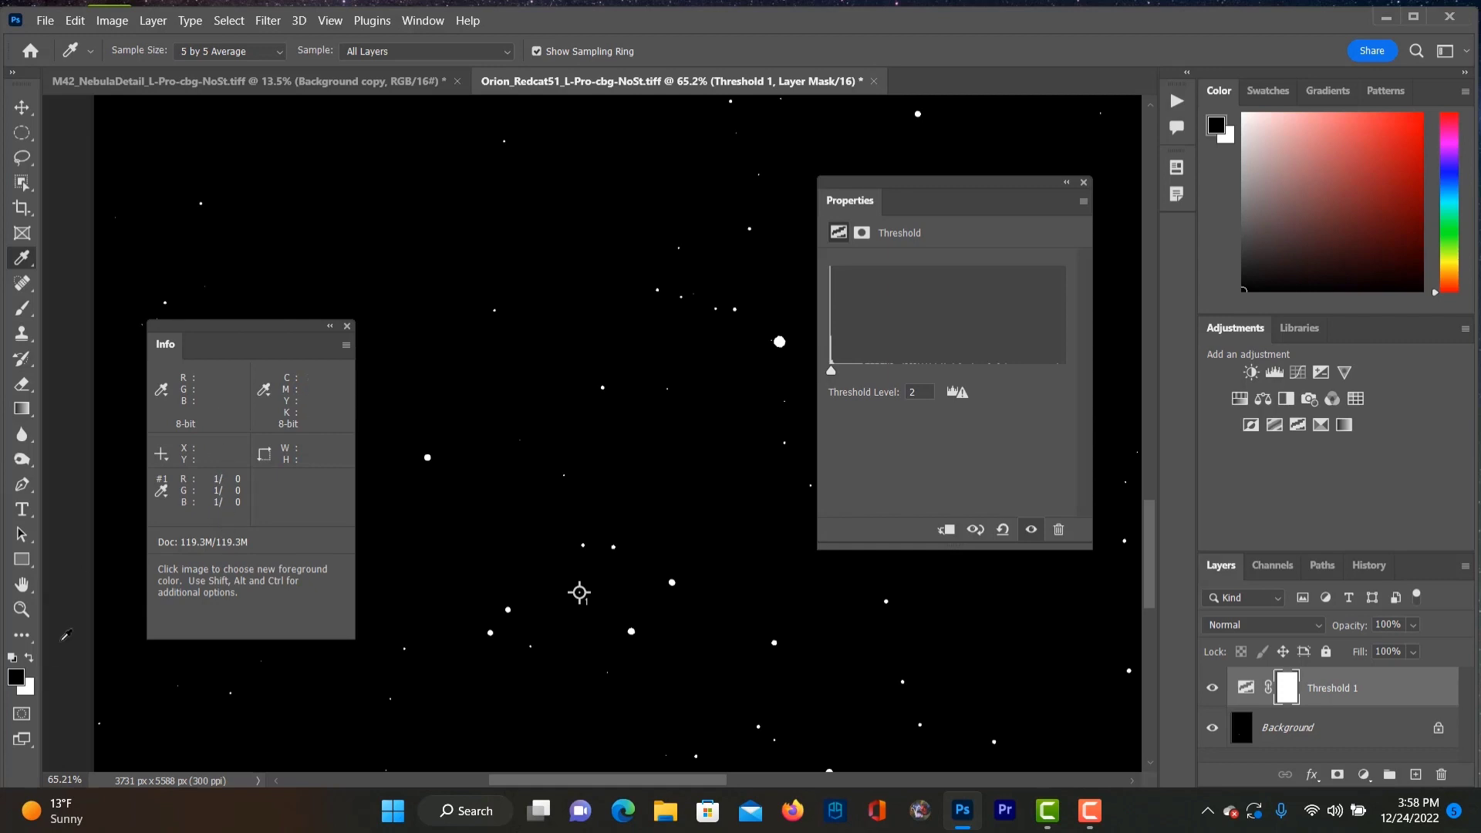
Step: Delete the Threshold adjustment layer and duplicate the Background layer twice
{"action": "left_click", "coordinate": [21, 609]}
{"action": "right_click", "coordinate": [513, 629]}
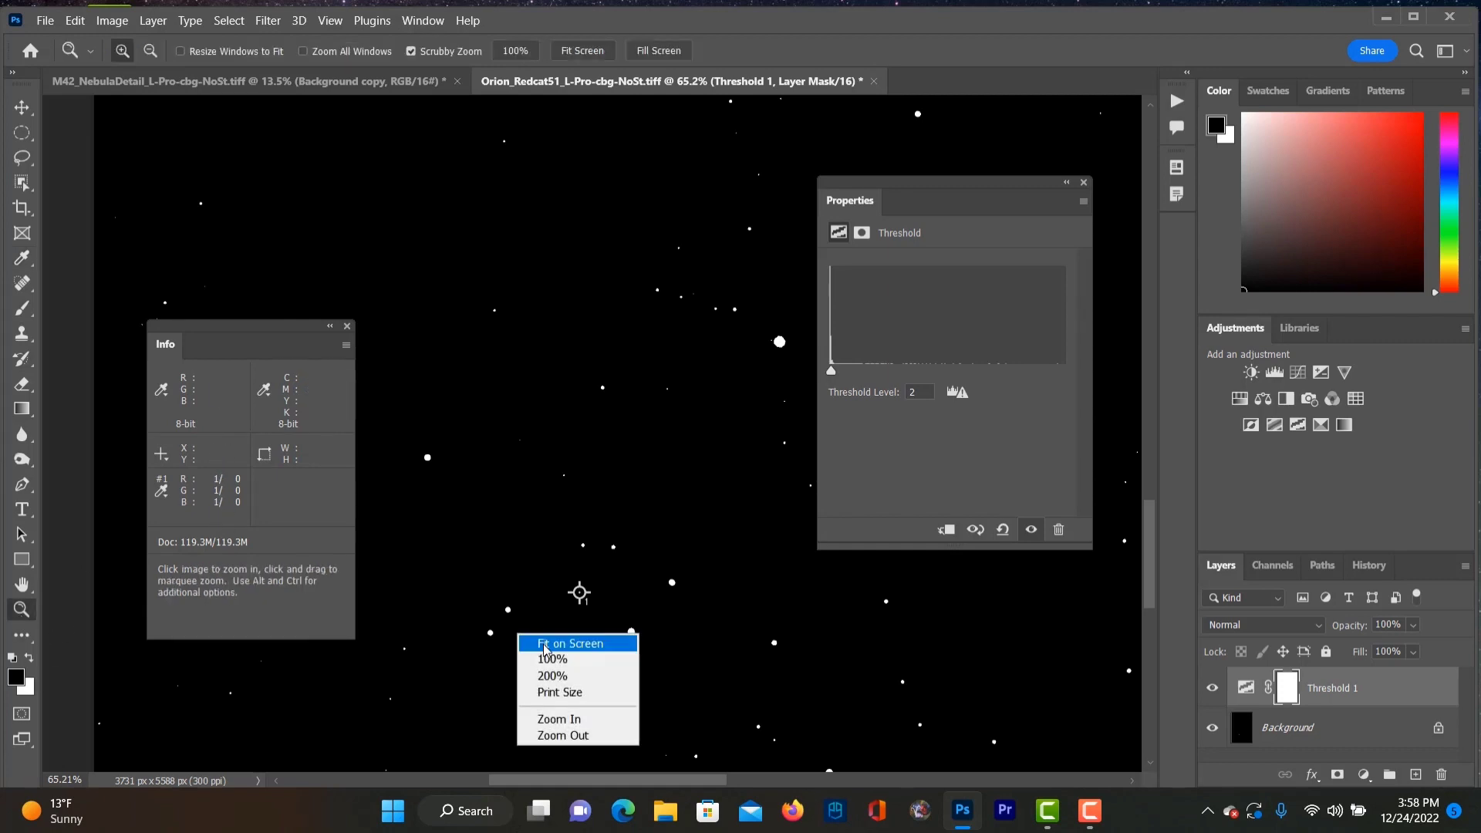
{"action": "left_click", "coordinate": [540, 642]}
{"action": "left_click_drag", "start_coordinate": [1441, 687], "coordinate": [1441, 774]}
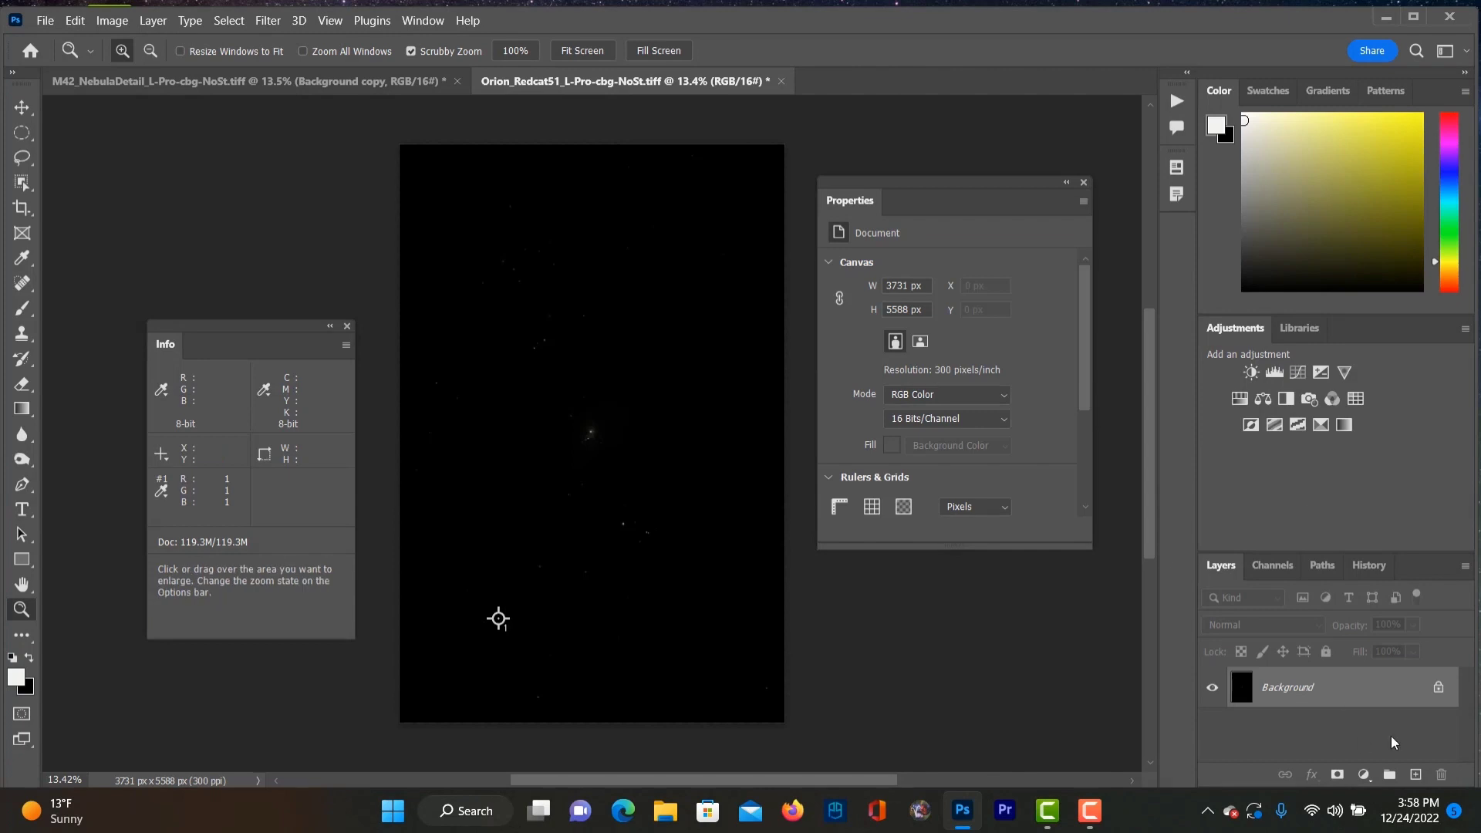
{"action": "left_click_drag", "start_coordinate": [1388, 687], "coordinate": [1415, 773]}
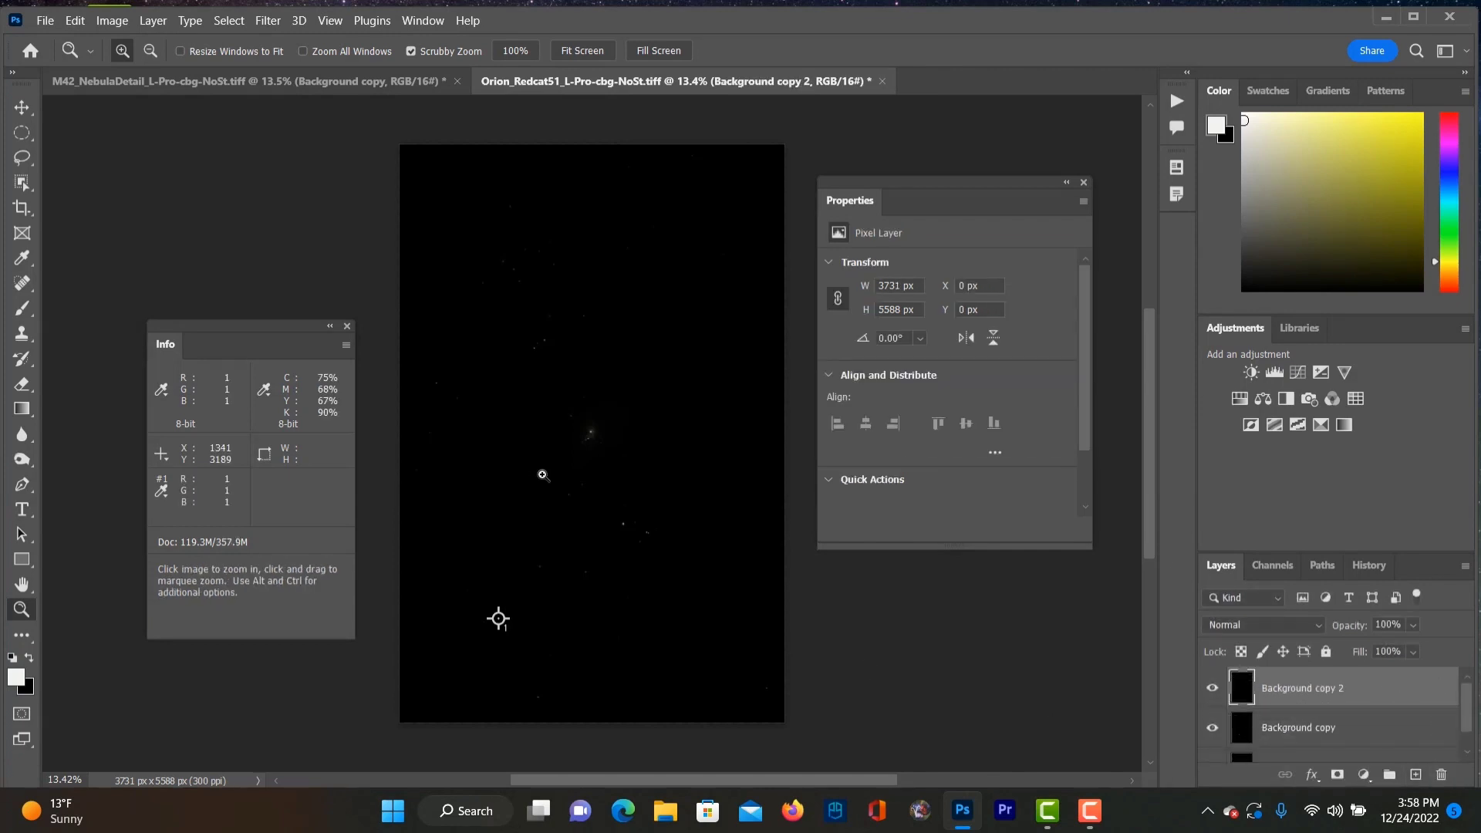
Step: Add a Curves adjustment, lift a shadow point until the background sampler reads 2, and stamp all visible layers to a new layer
{"action": "left_click", "coordinate": [1300, 373]}
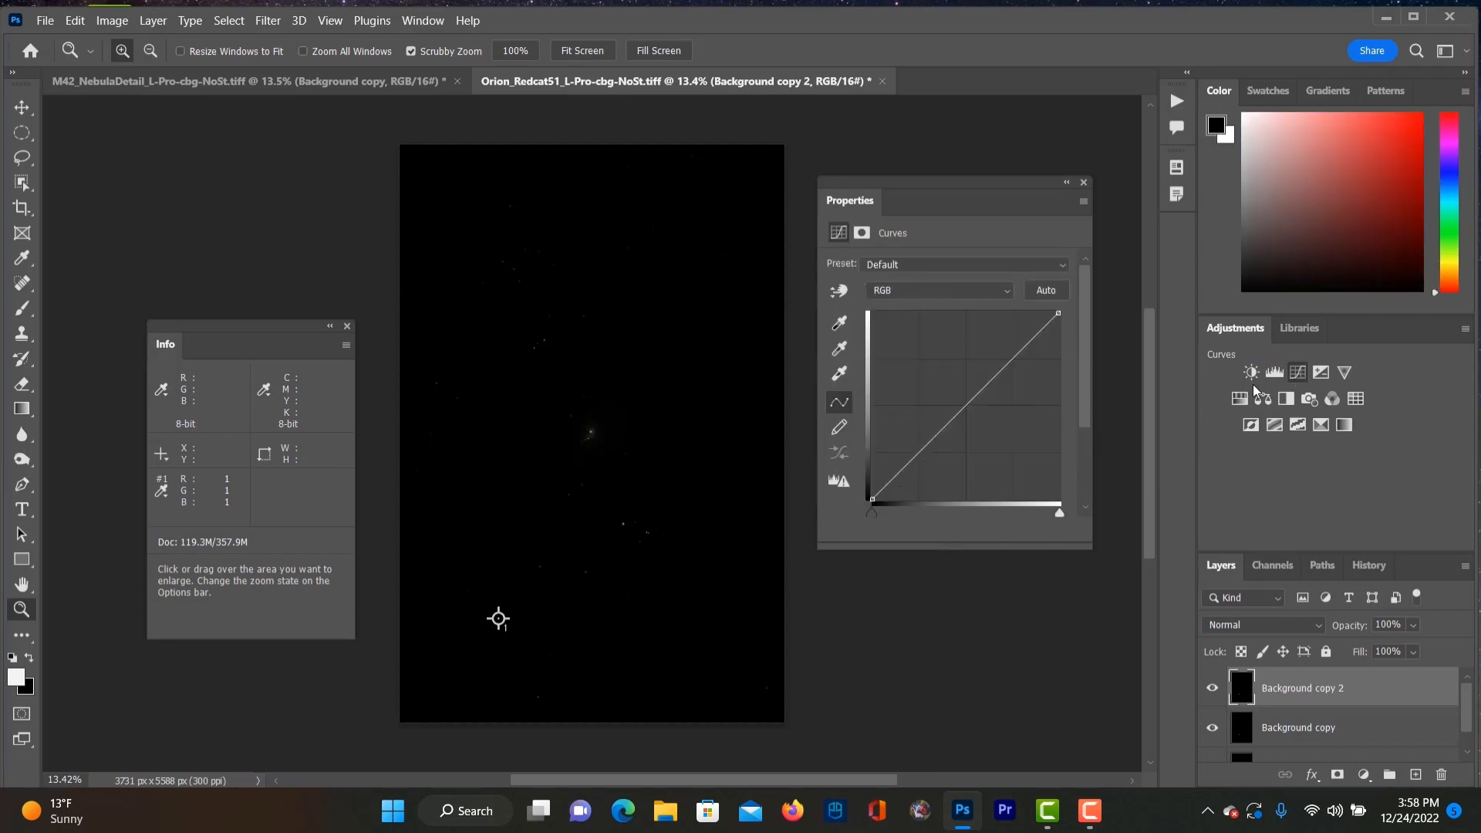
{"action": "left_click", "coordinate": [880, 492]}
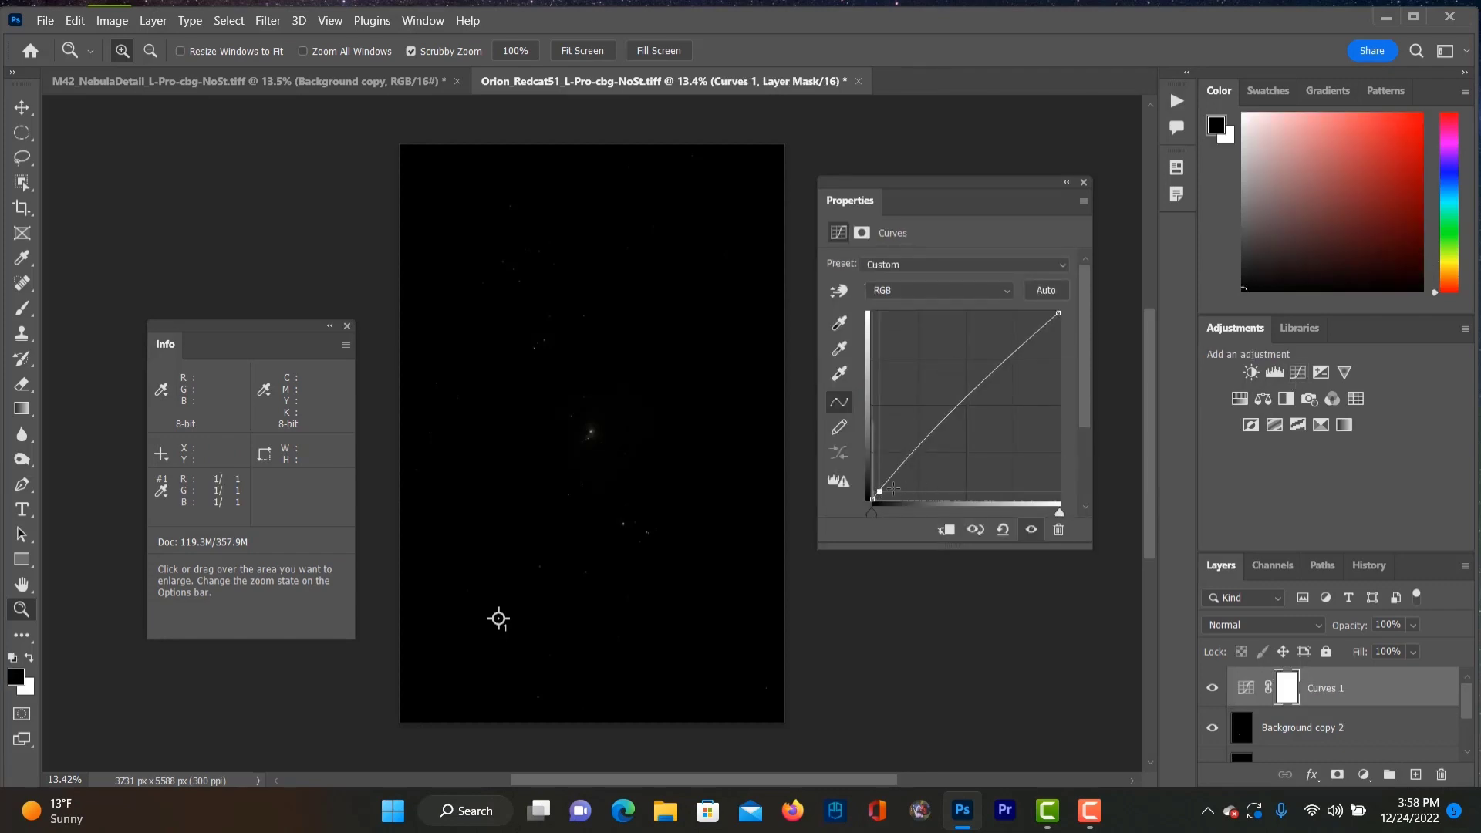
{"action": "key", "text": "Up"}
{"action": "key", "text": "Up"}
{"action": "key", "text": "Up"}
{"action": "key", "text": "Up"}
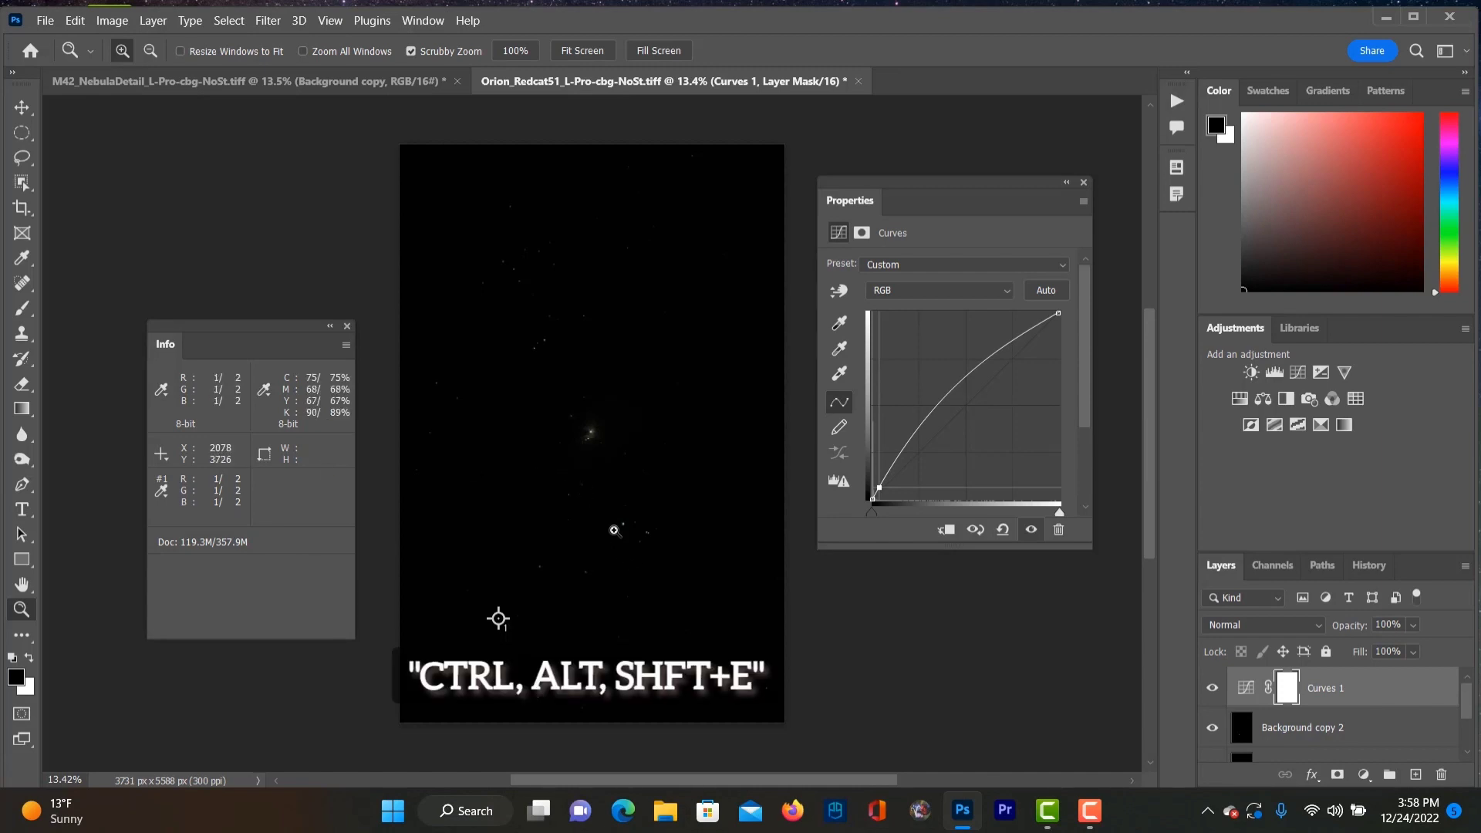
{"action": "key", "text": "ctrl+alt+shift+e"}
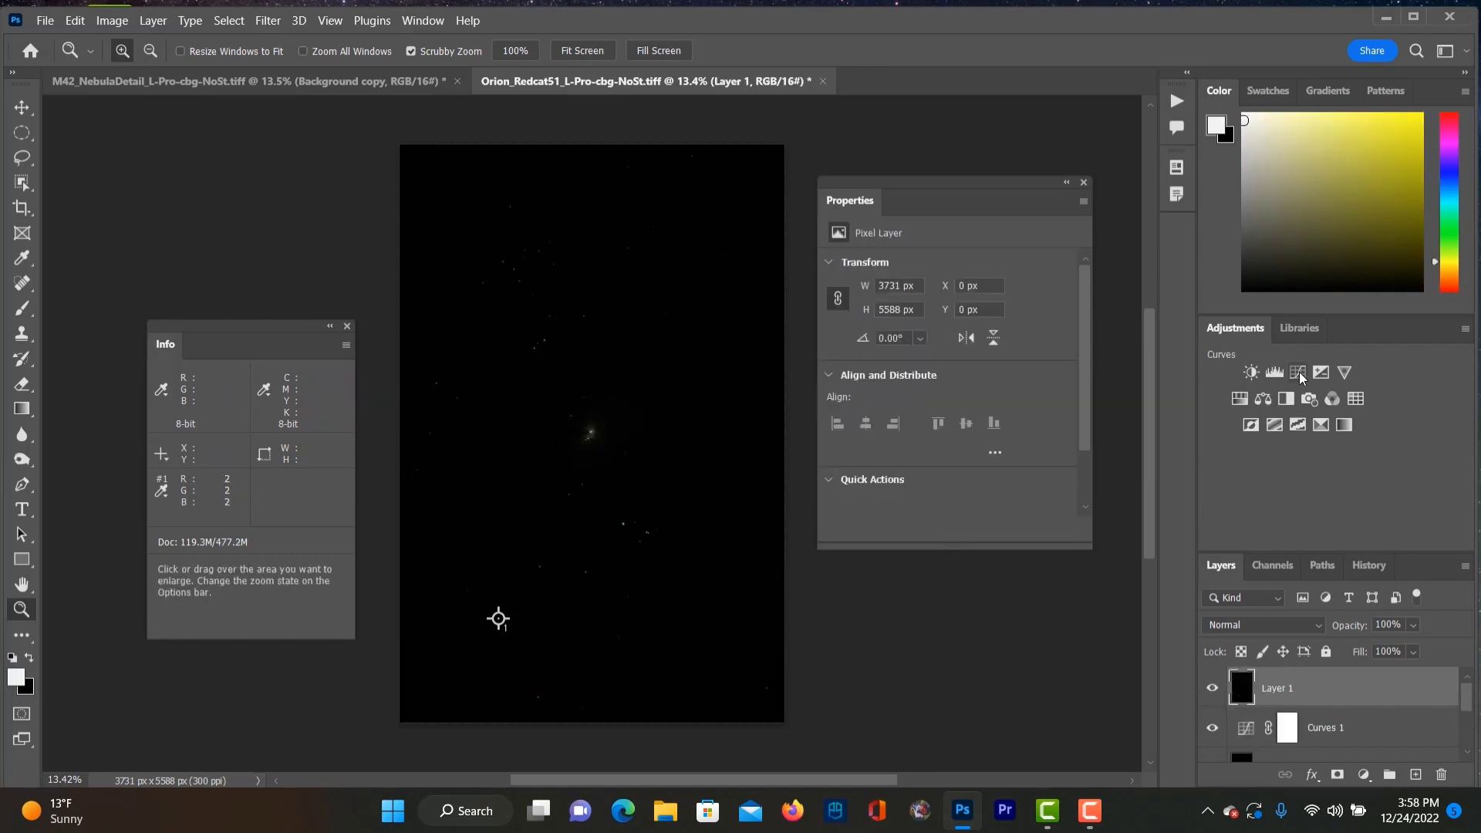
Step: Add a second Curves adjustment, lift its shadow point until the sampler reads 4, and stamp the visible layers to a new layer
{"action": "left_click", "coordinate": [1299, 374]}
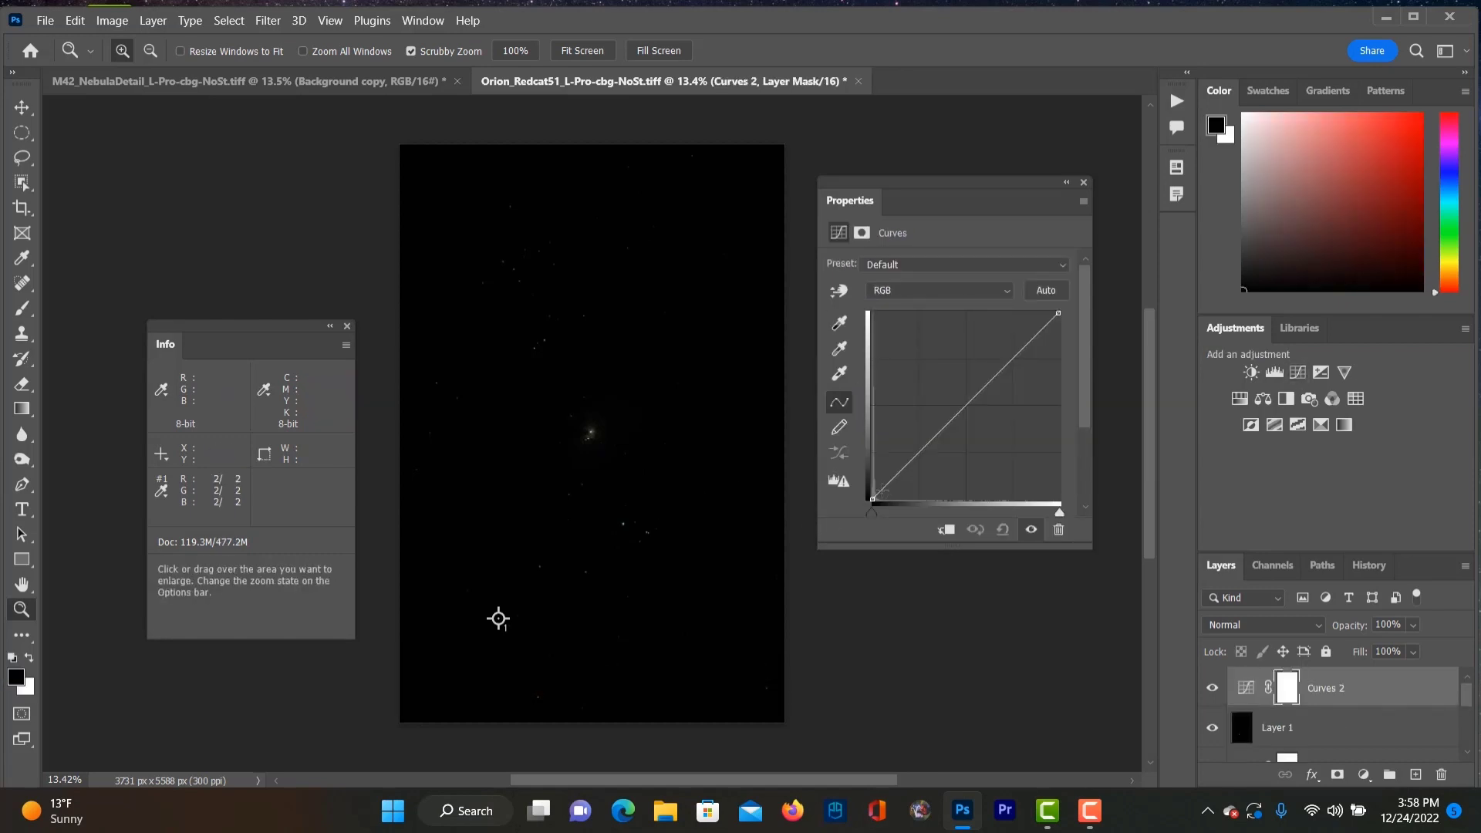
{"action": "left_click", "coordinate": [881, 490]}
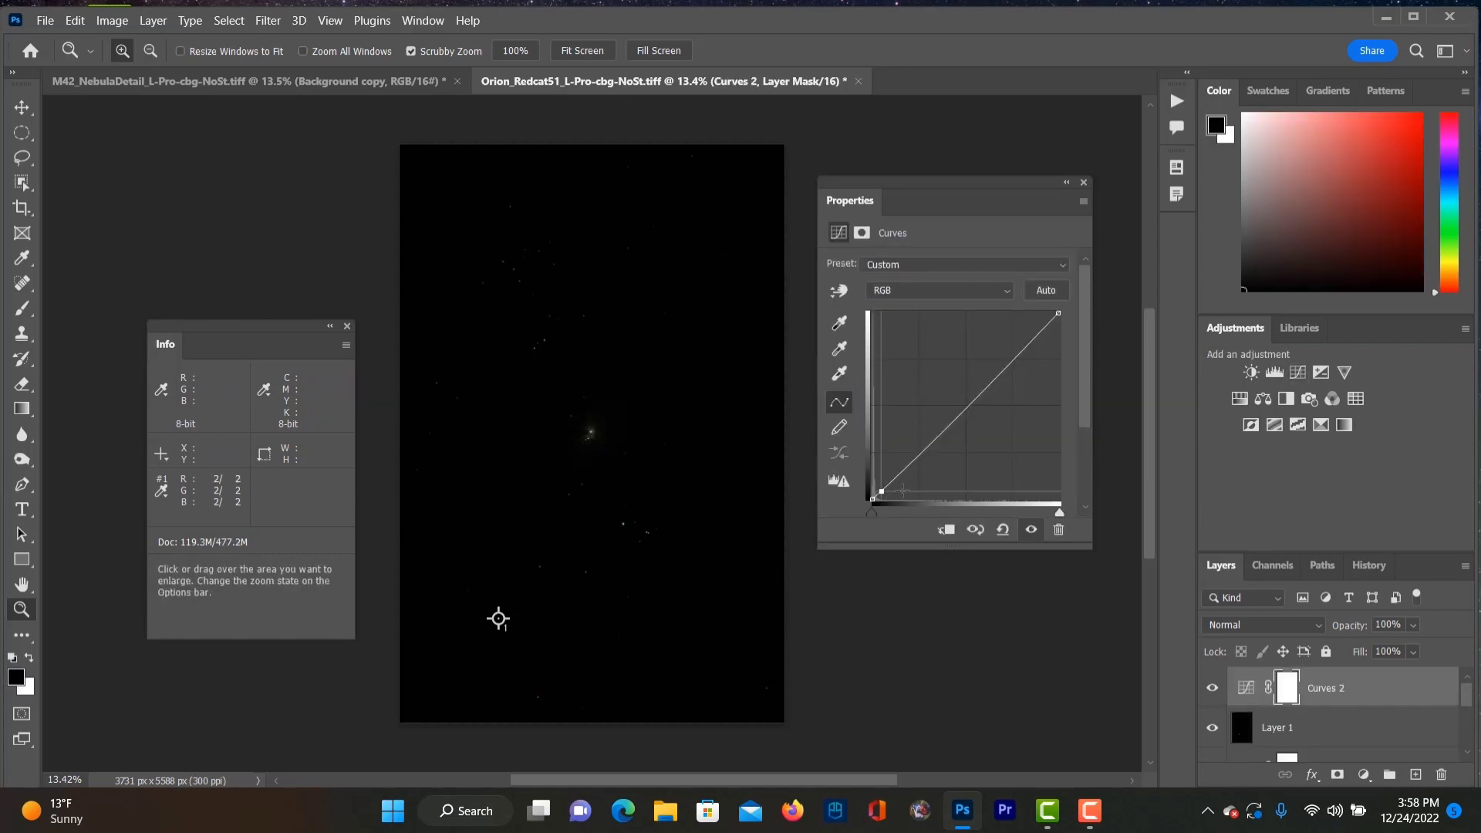
{"action": "key", "text": "Up"}
{"action": "key", "text": "Up"}
{"action": "key", "text": "Up"}
{"action": "key", "text": "Up"}
{"action": "key", "text": "Up"}
{"action": "key", "text": "Up"}
{"action": "key", "text": "Up"}
{"action": "key", "text": "Up"}
{"action": "key", "text": "Up"}
{"action": "key", "text": "Up"}
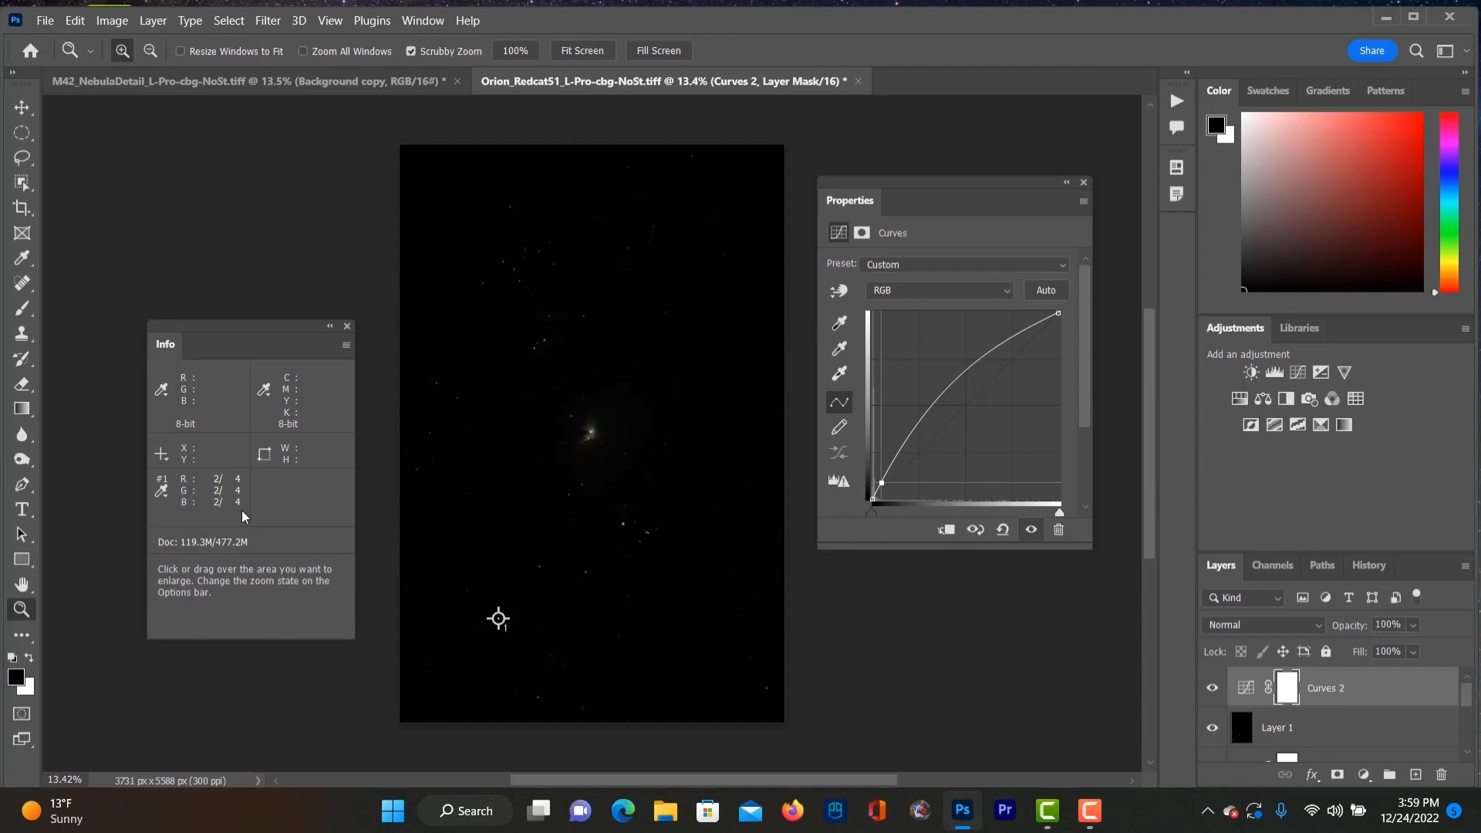
{"action": "key", "text": "ctrl+alt+shift+e"}
Step: Add a third Curves adjustment, raise the sampled background point until the sampler reads 8, and stamp the visible layers
{"action": "left_click", "coordinate": [1298, 373]}
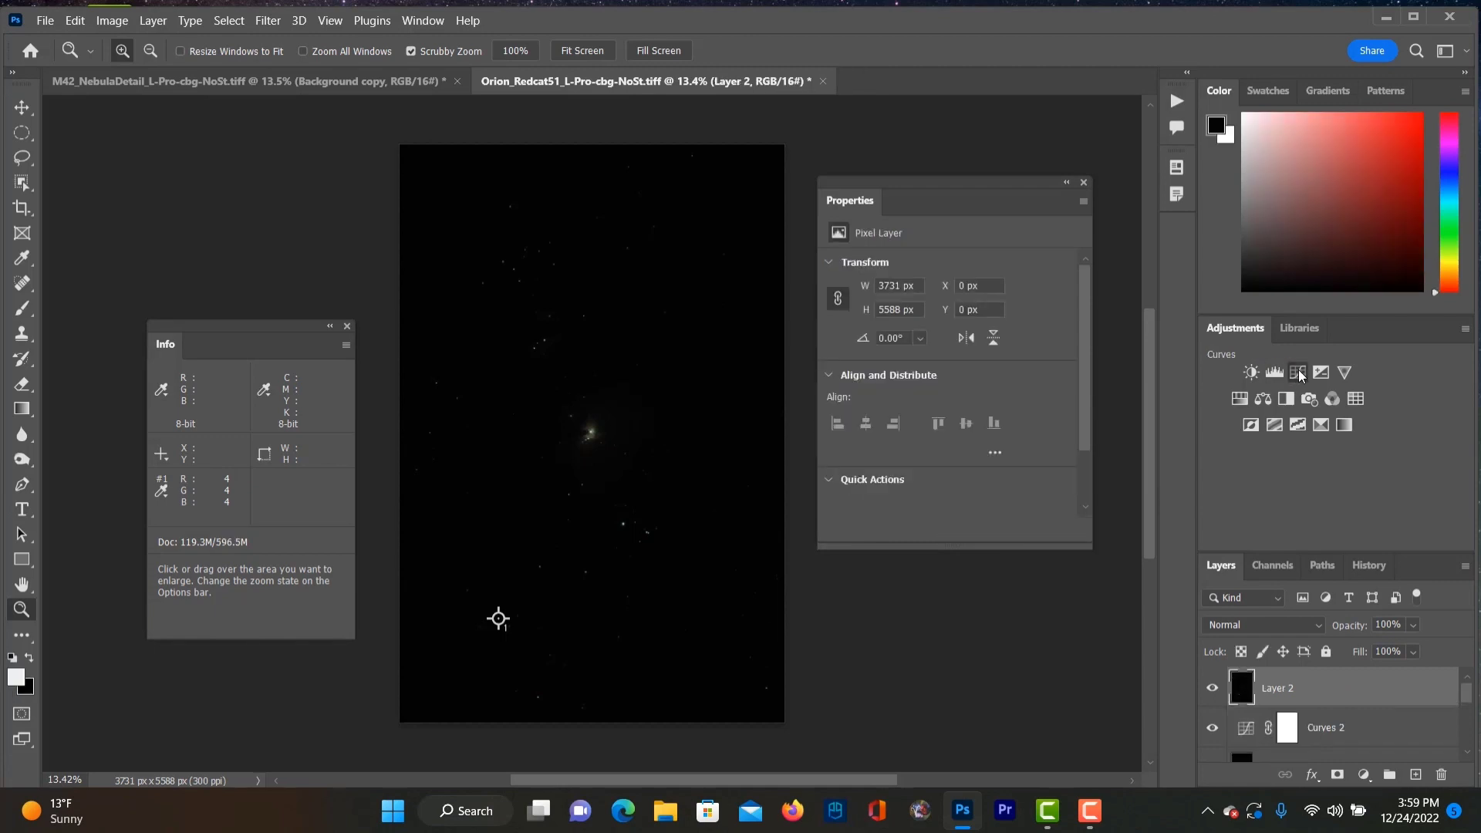
{"action": "left_click", "coordinate": [499, 618], "text": "ctrl"}
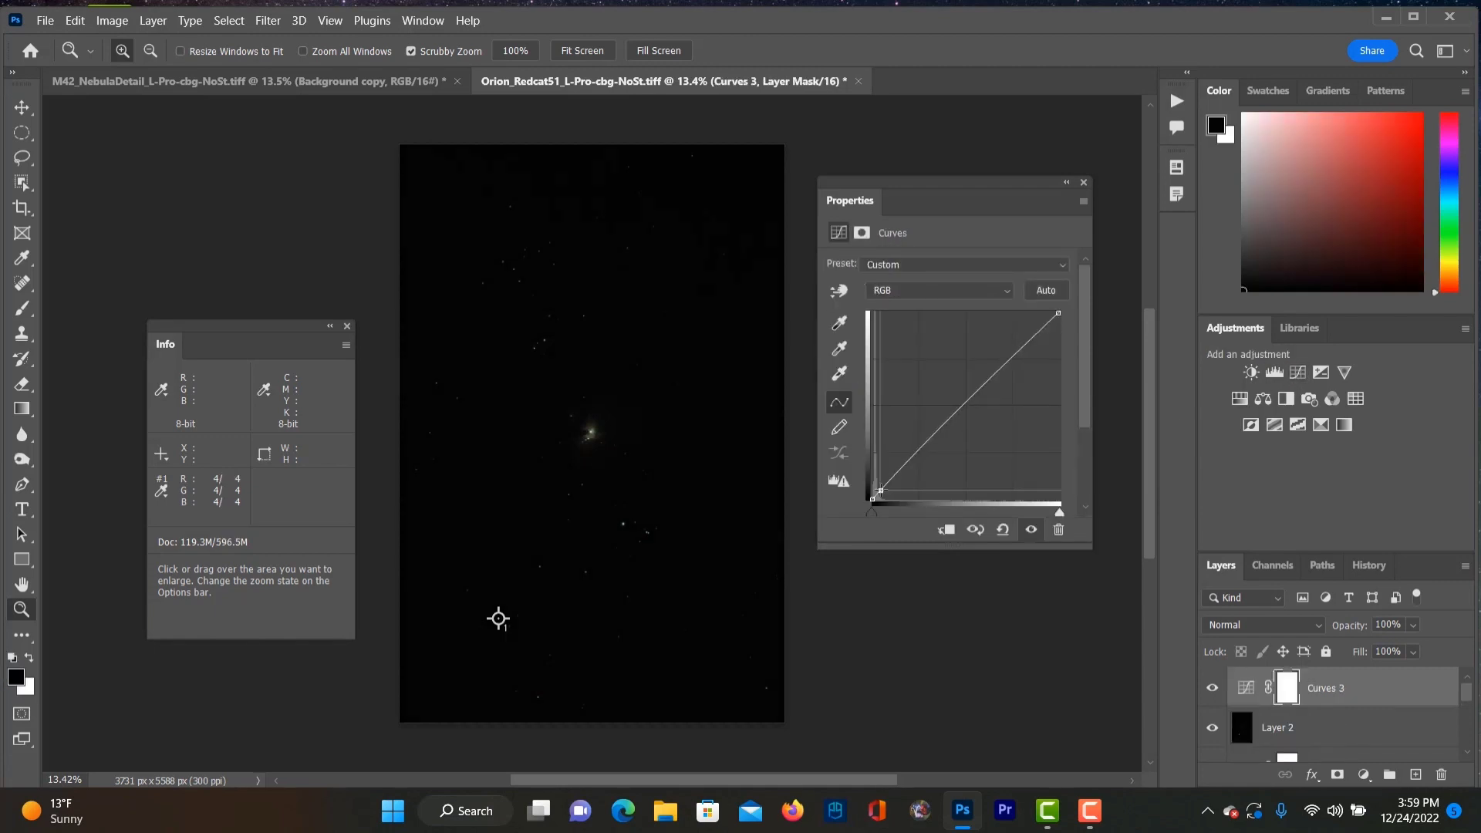
{"action": "key", "text": "Up"}
{"action": "key", "text": "Up"}
{"action": "key", "text": "Up"}
{"action": "key", "text": "Up"}
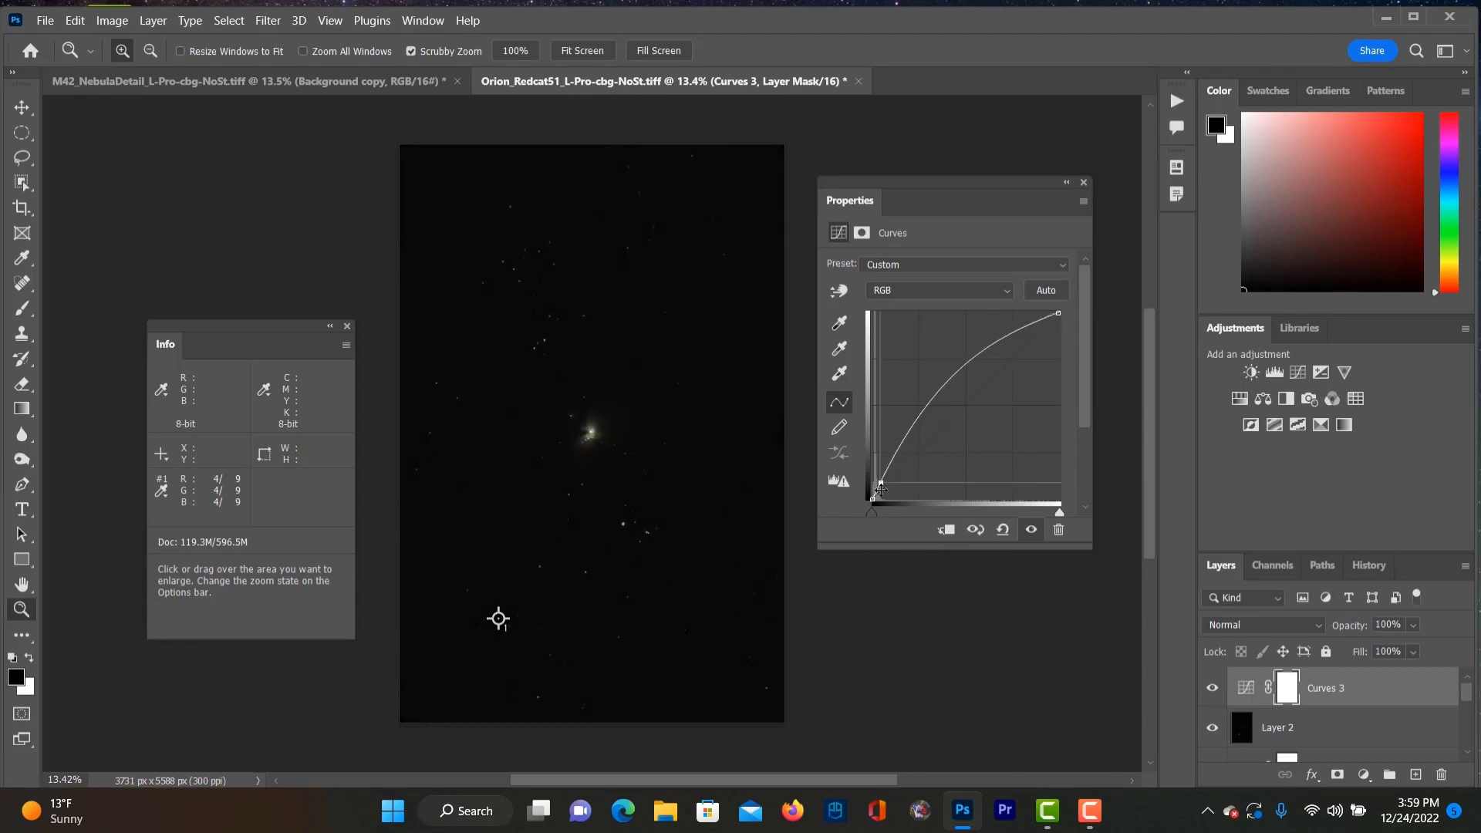
{"action": "key", "text": "Down"}
{"action": "key", "text": "ctrl+alt+shift+e"}
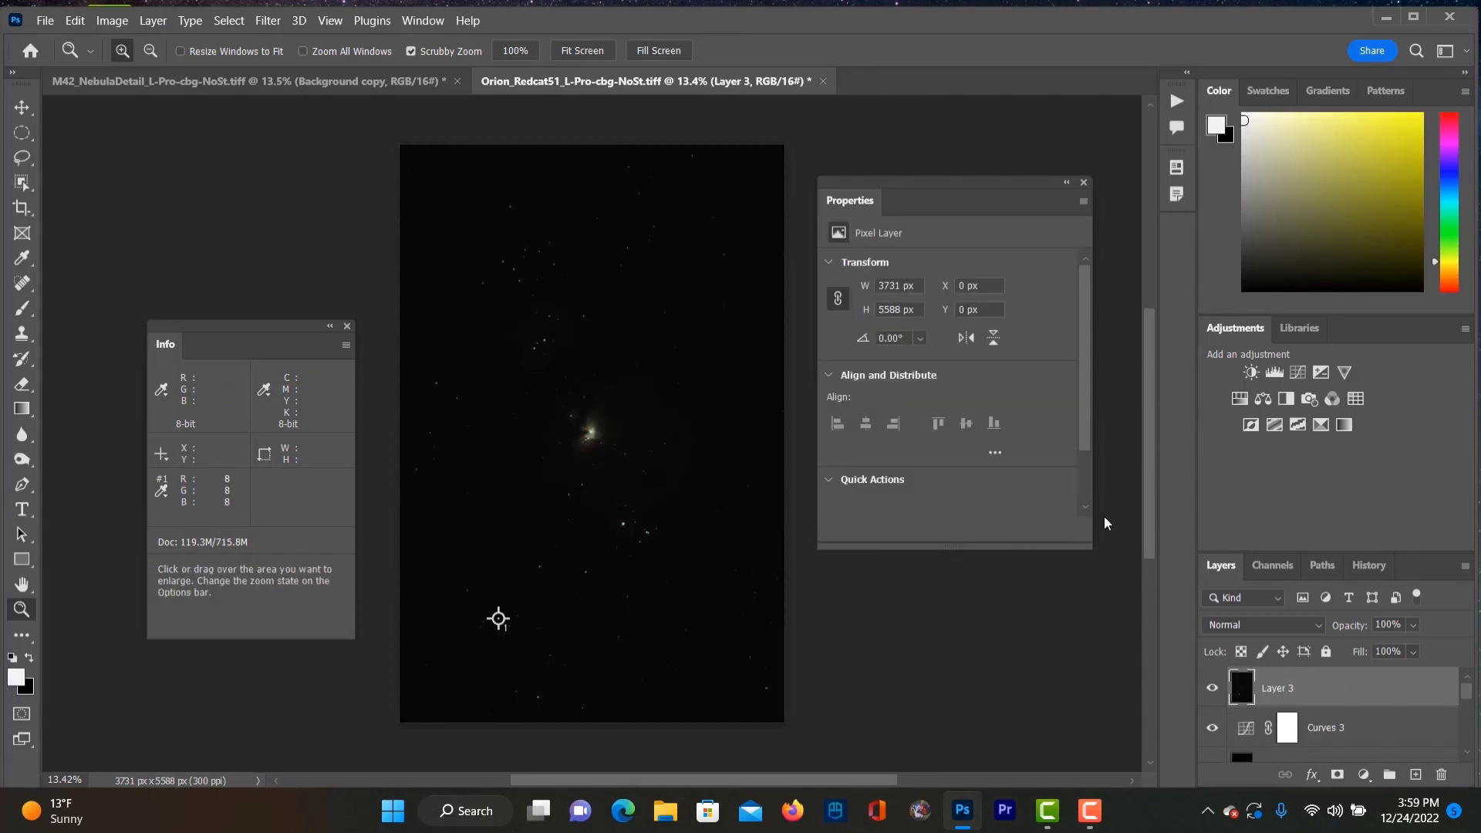
Step: Add a fourth Curves adjustment, raise the sampled background point until the sampler reads 15, and stamp the visible layers
{"action": "left_click", "coordinate": [1298, 373]}
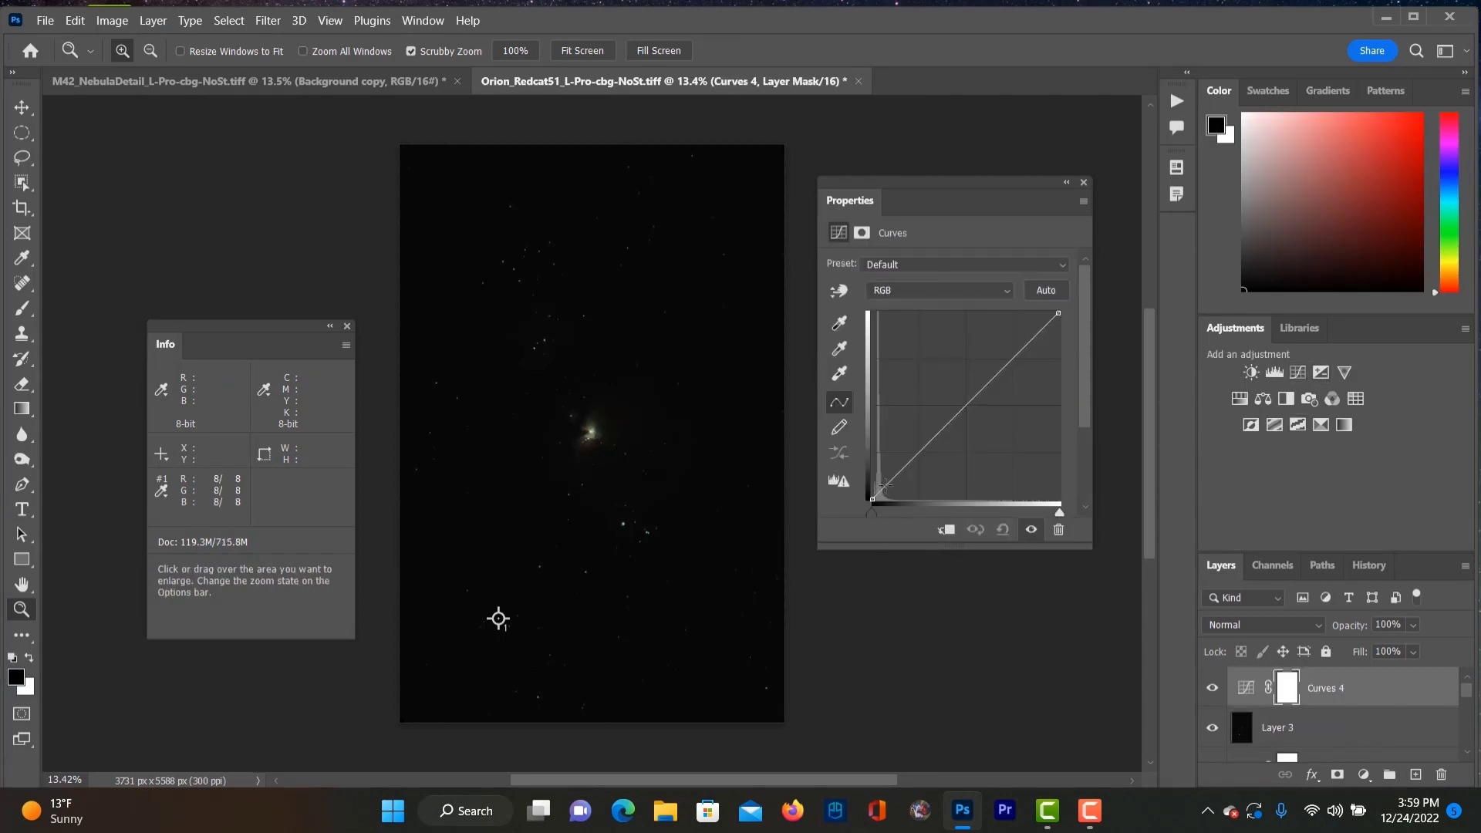
{"action": "left_click", "coordinate": [498, 619], "text": "ctrl"}
{"action": "key", "text": "Up"}
{"action": "key", "text": "Up"}
{"action": "key", "text": "Up"}
{"action": "key", "text": "Up"}
{"action": "key", "text": "Up"}
{"action": "key", "text": "Up"}
{"action": "key", "text": "Up"}
{"action": "key", "text": "Up"}
{"action": "key", "text": "Up"}
{"action": "key", "text": "Up"}
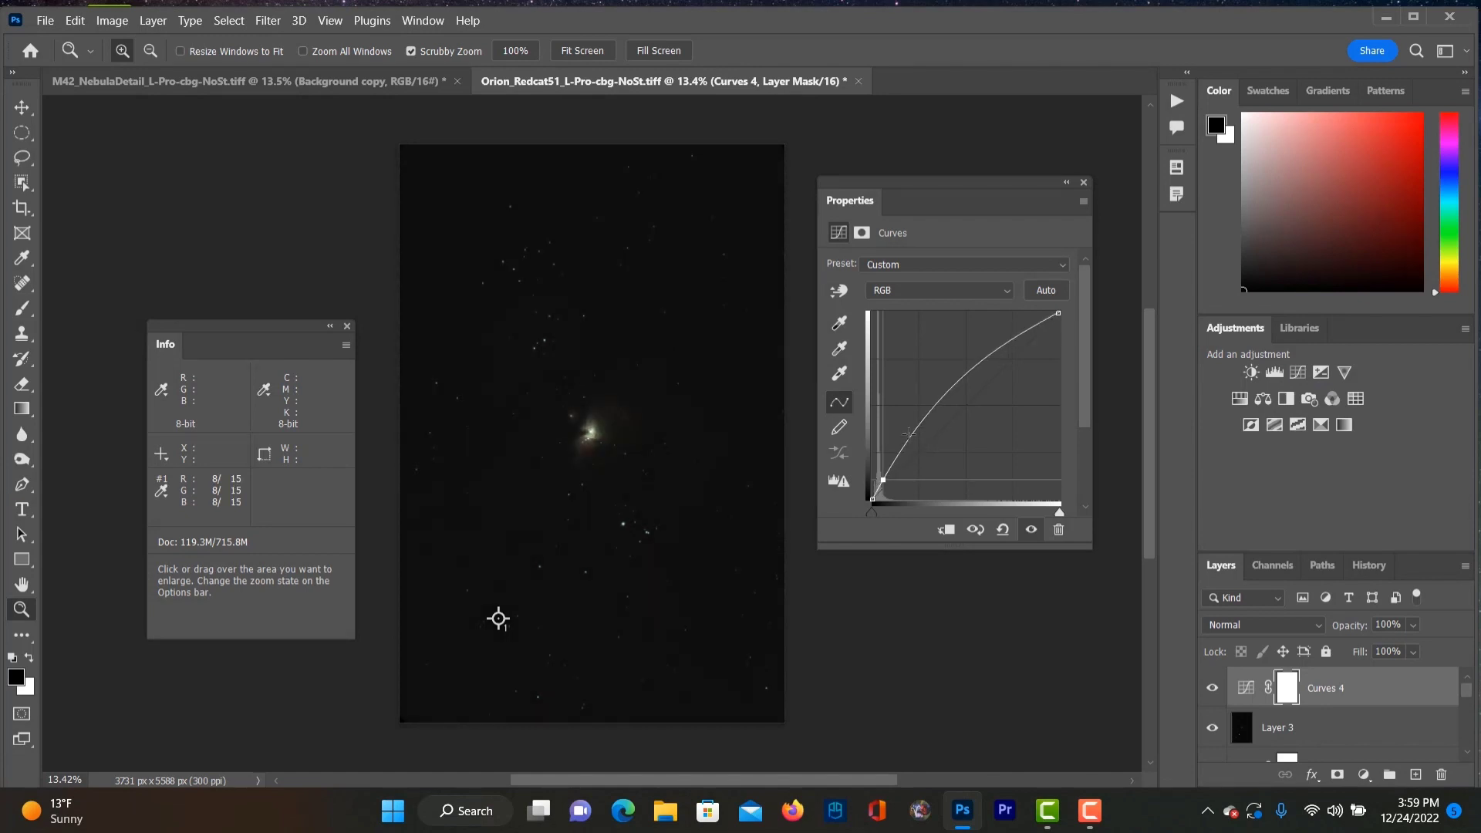
{"action": "key", "text": "ctrl+alt+shift+e"}
Step: On a fifth Curves adjustment, raise the sampled background point until the sampler reads 27, and stamp the visible layers
{"action": "left_click", "coordinate": [499, 619], "text": "ctrl"}
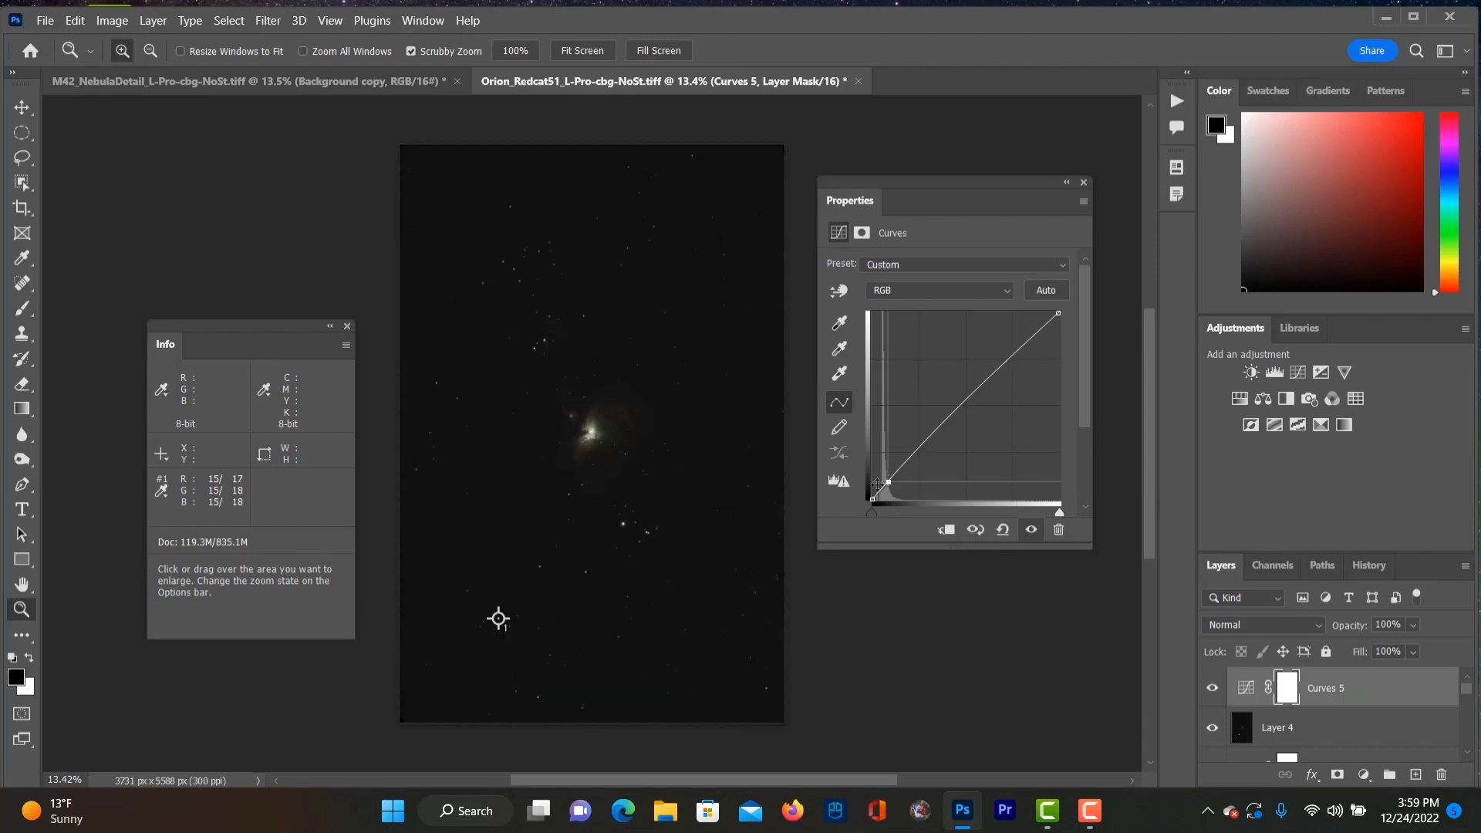
{"action": "key", "text": "Up"}
{"action": "key", "text": "Up"}
{"action": "key", "text": "Up"}
{"action": "key", "text": "Up"}
{"action": "key", "text": "Up"}
{"action": "key", "text": "Up"}
{"action": "key", "text": "Up"}
{"action": "key", "text": "Up"}
{"action": "key", "text": "Up"}
{"action": "key", "text": "Up"}
{"action": "key", "text": "Up"}
{"action": "key", "text": "Up"}
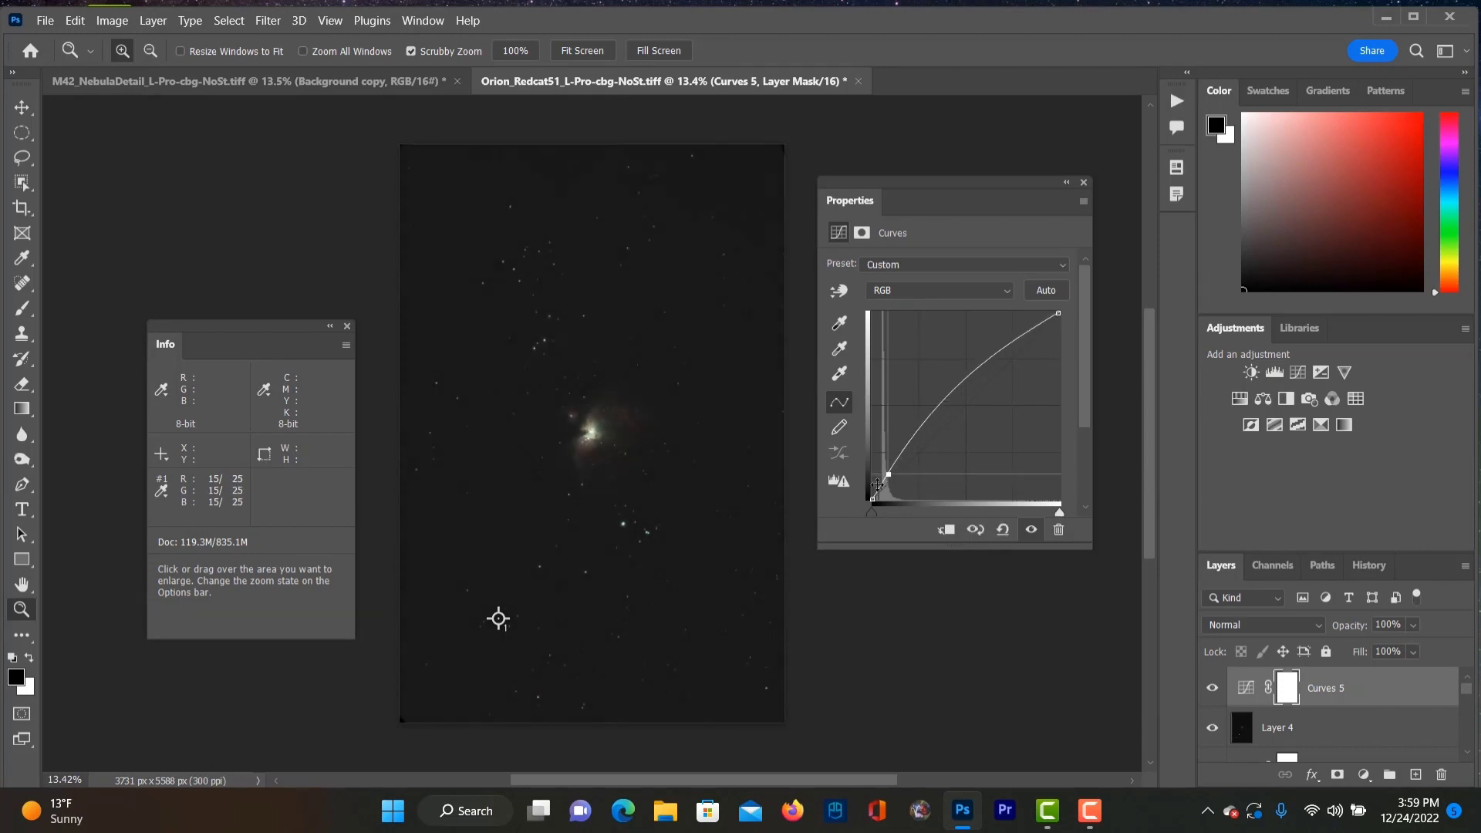
{"action": "key", "text": "Up"}
{"action": "key", "text": "Up"}
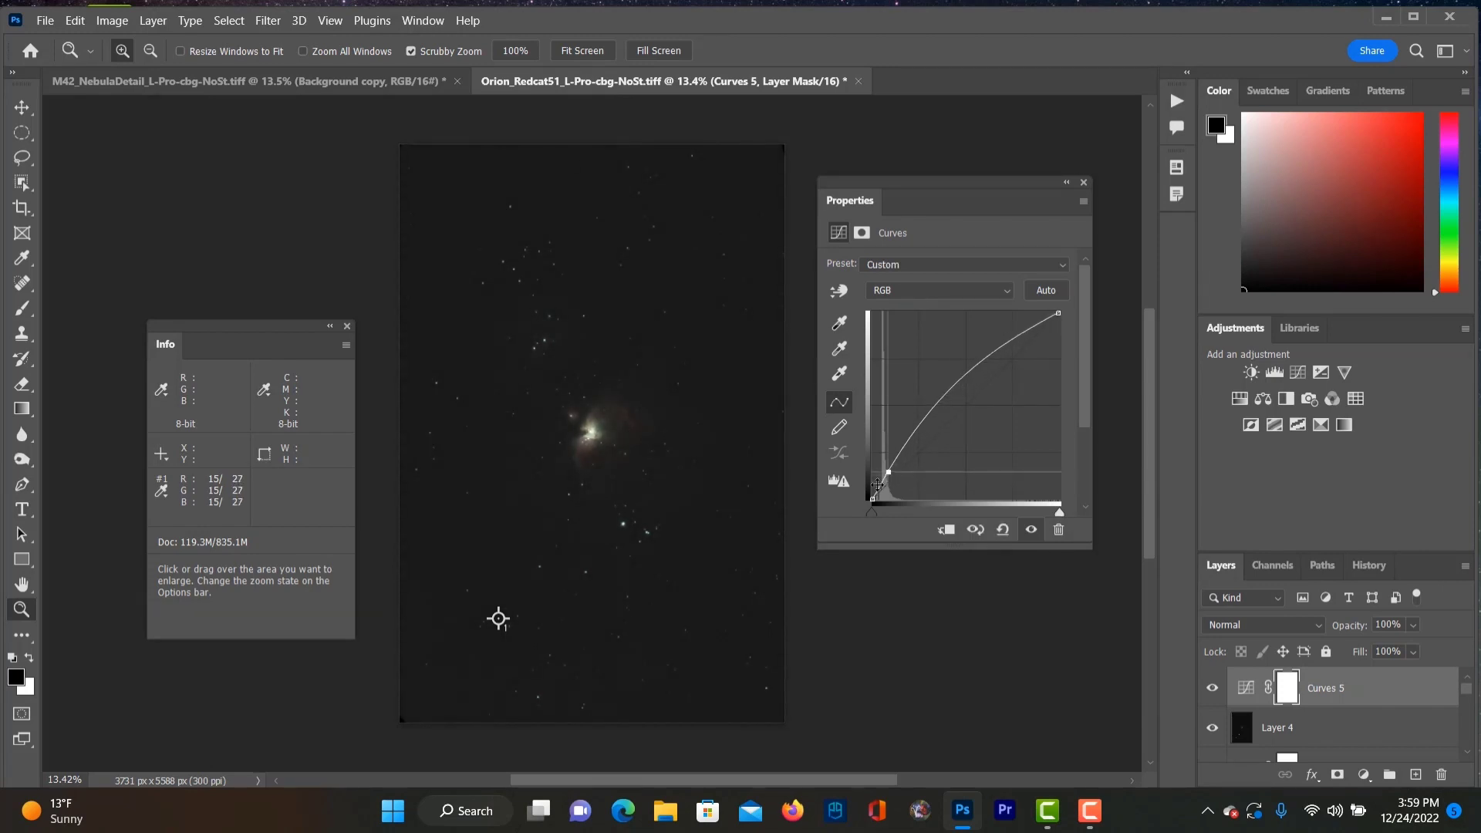
{"action": "key", "text": "ctrl+alt+shift+e"}
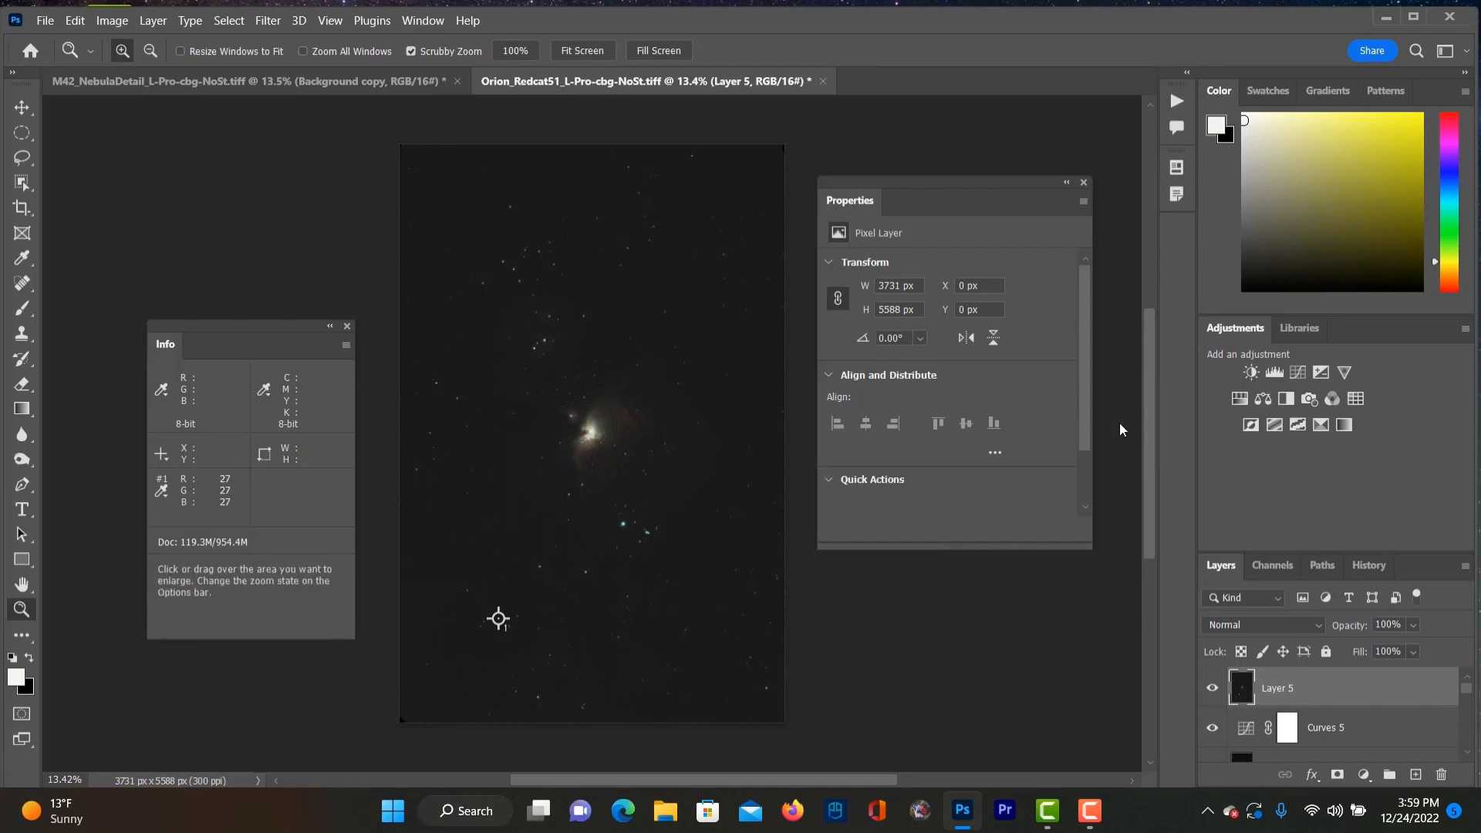
Step: Add a Levels adjustment, raise its black input point until the background sampler reads 20, and stamp the visible layers
{"action": "left_click", "coordinate": [1275, 375]}
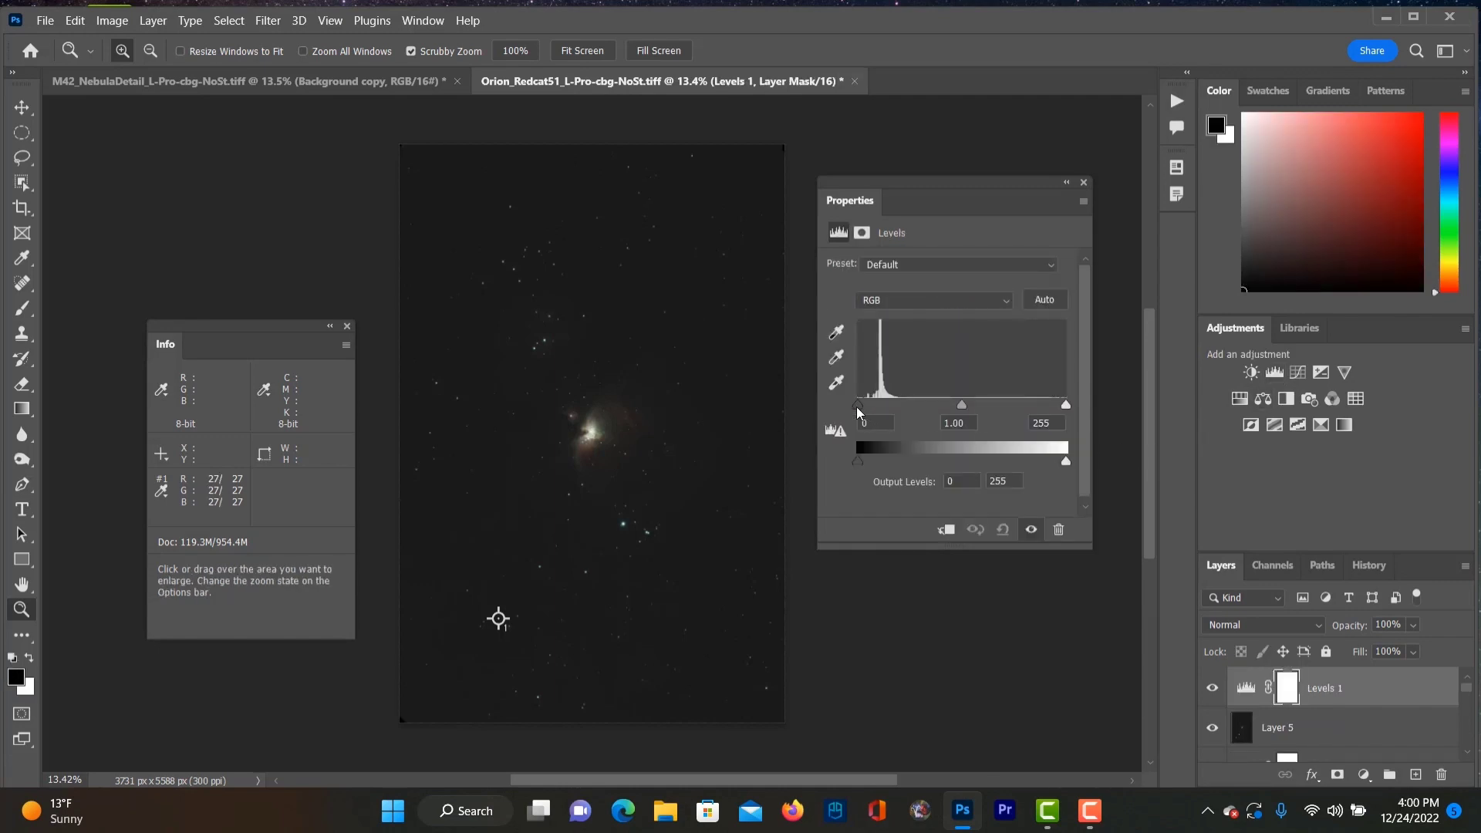
{"action": "left_click_drag", "start_coordinate": [858, 412], "coordinate": [863, 413]}
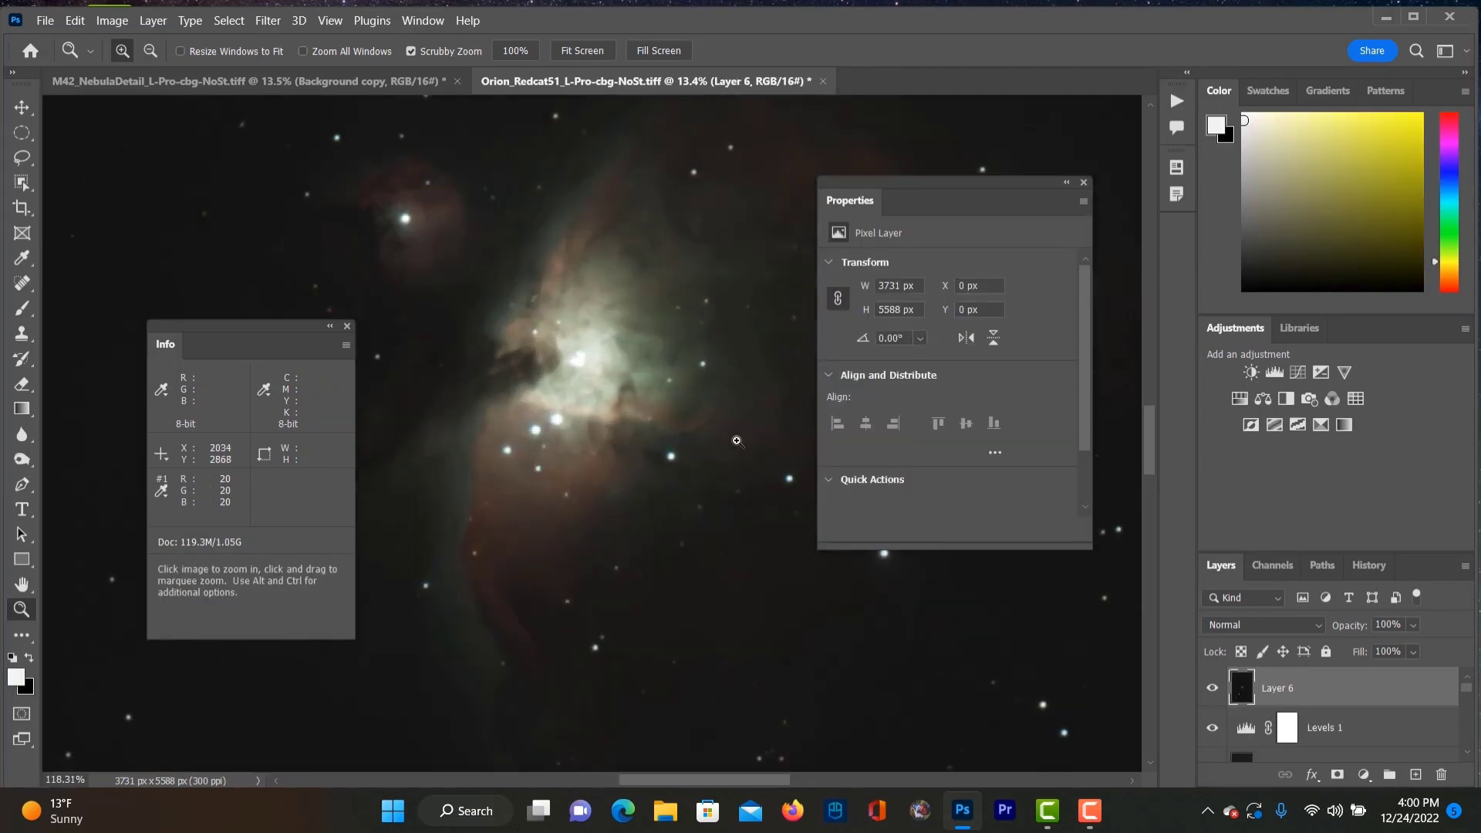
{"action": "left_click", "coordinate": [637, 370]}
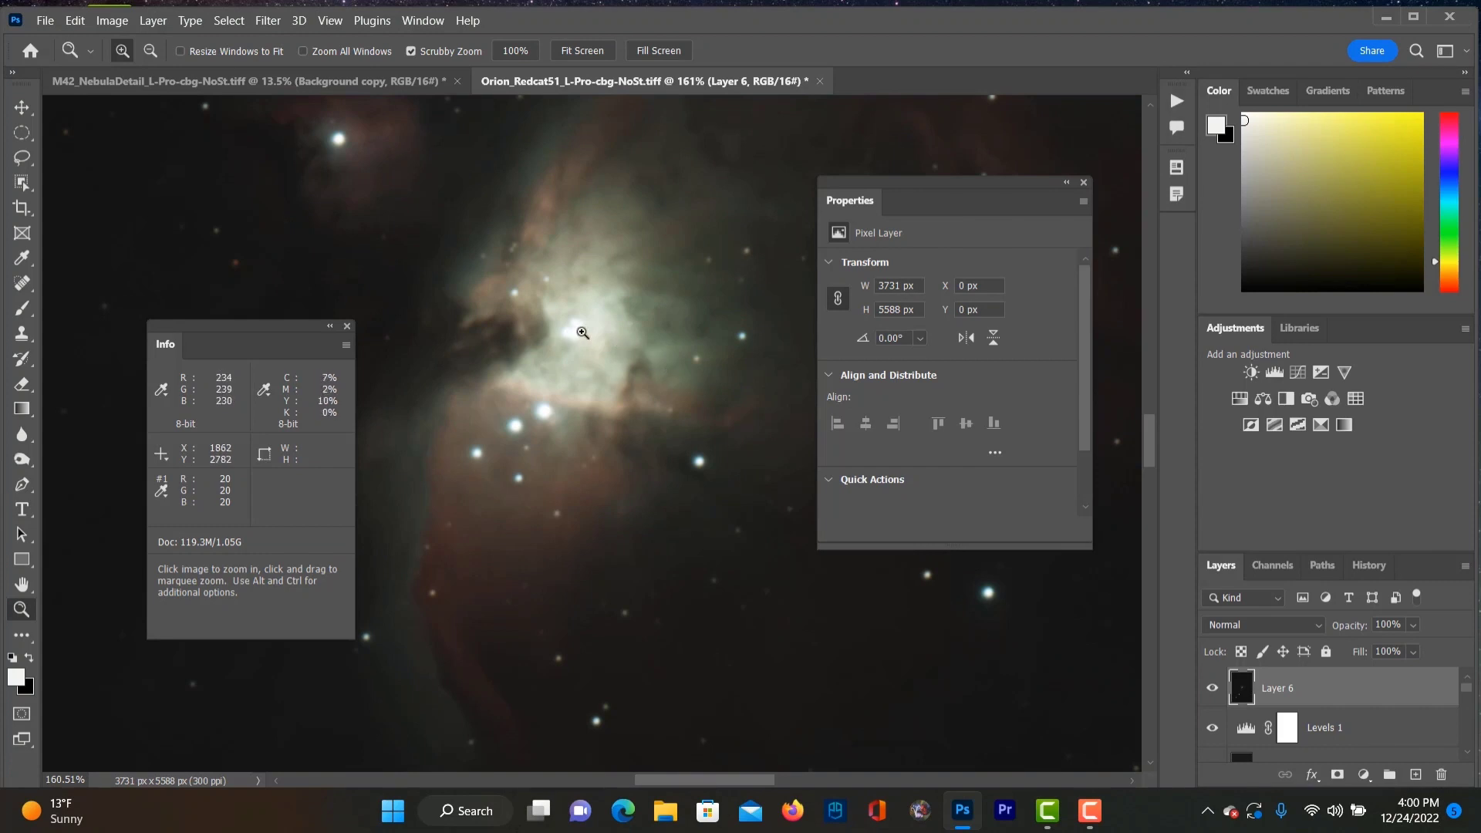
{"action": "left_click_drag", "start_coordinate": [586, 491], "coordinate": [543, 549]}
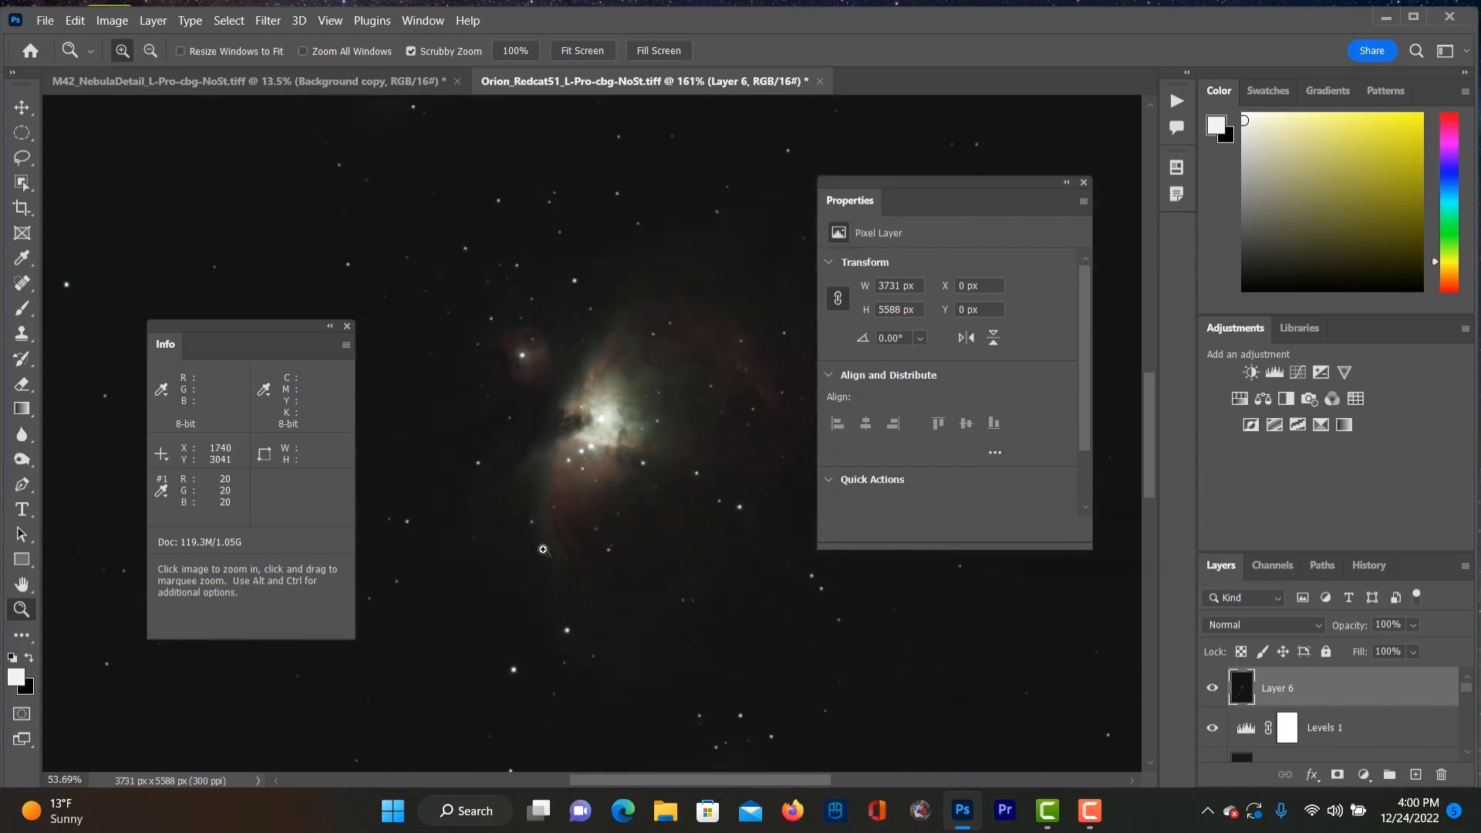
Step: Add a sixth Curves adjustment, raise the sampled background point until the sampler reads 30, and stamp the visible layers
{"action": "right_click", "coordinate": [544, 550]}
{"action": "left_click", "coordinate": [587, 568]}
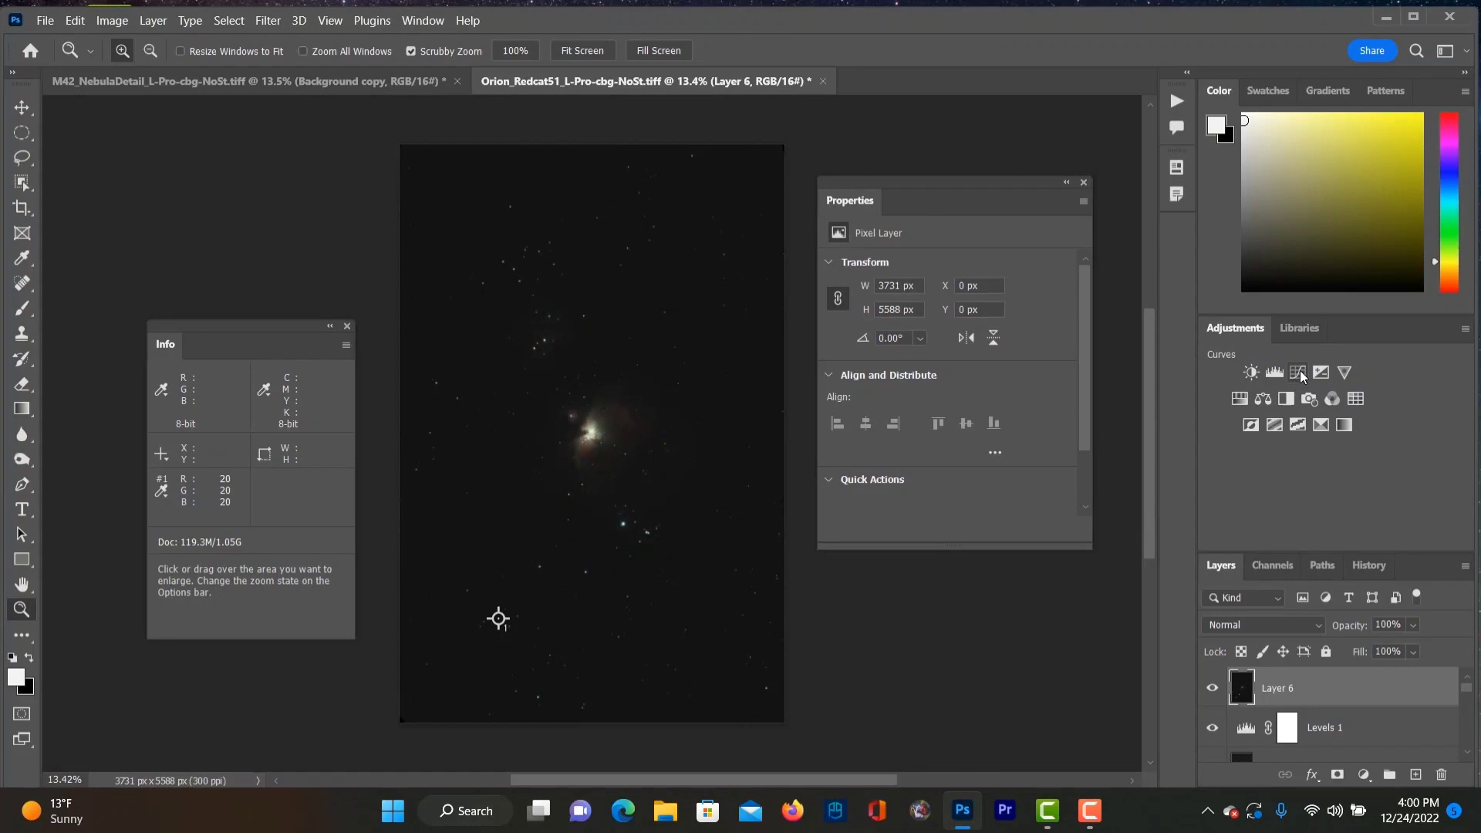
{"action": "left_click", "coordinate": [1298, 374]}
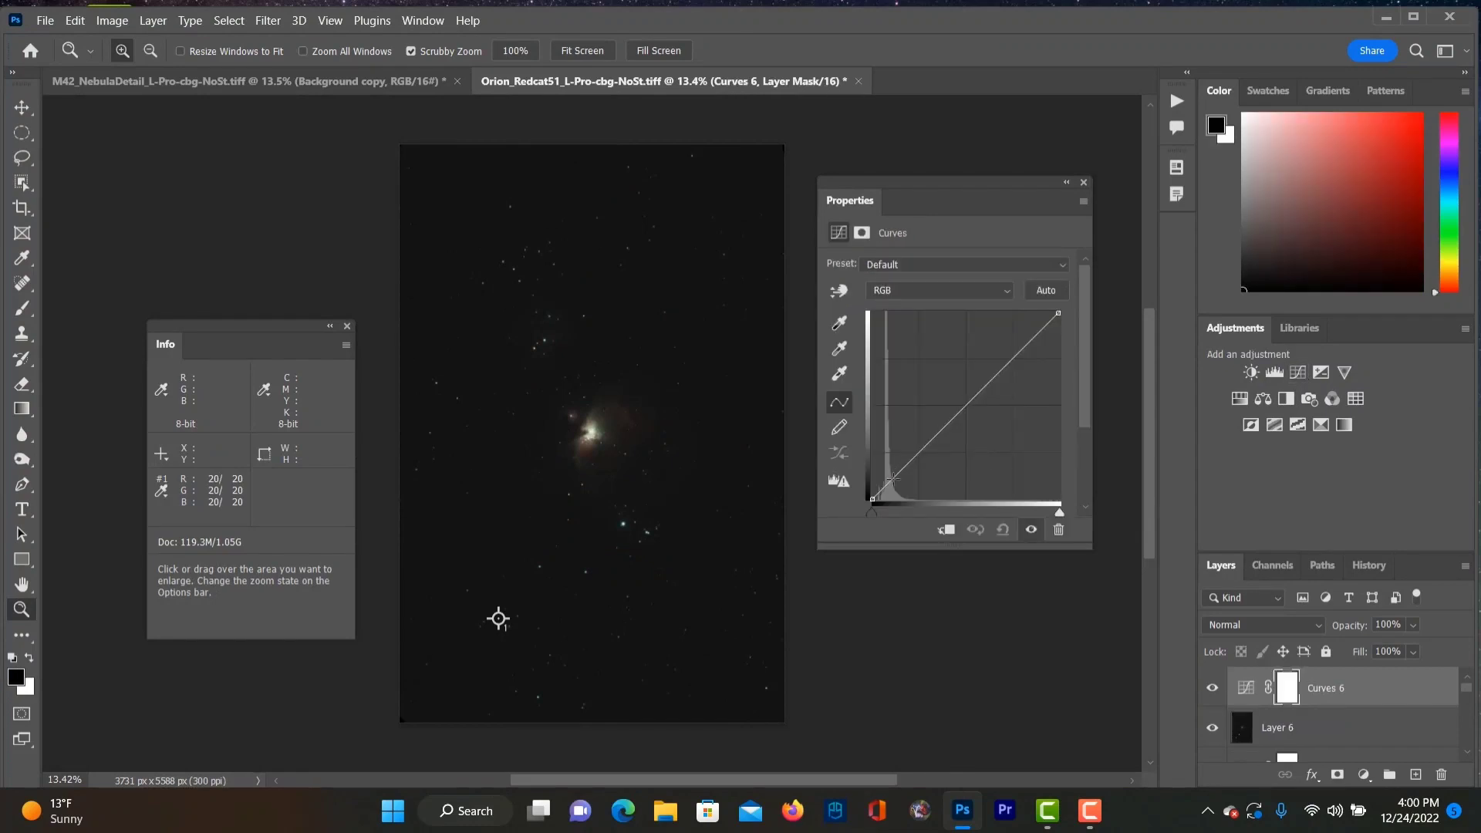
{"action": "left_click_drag", "start_coordinate": [892, 479], "coordinate": [893, 469]}
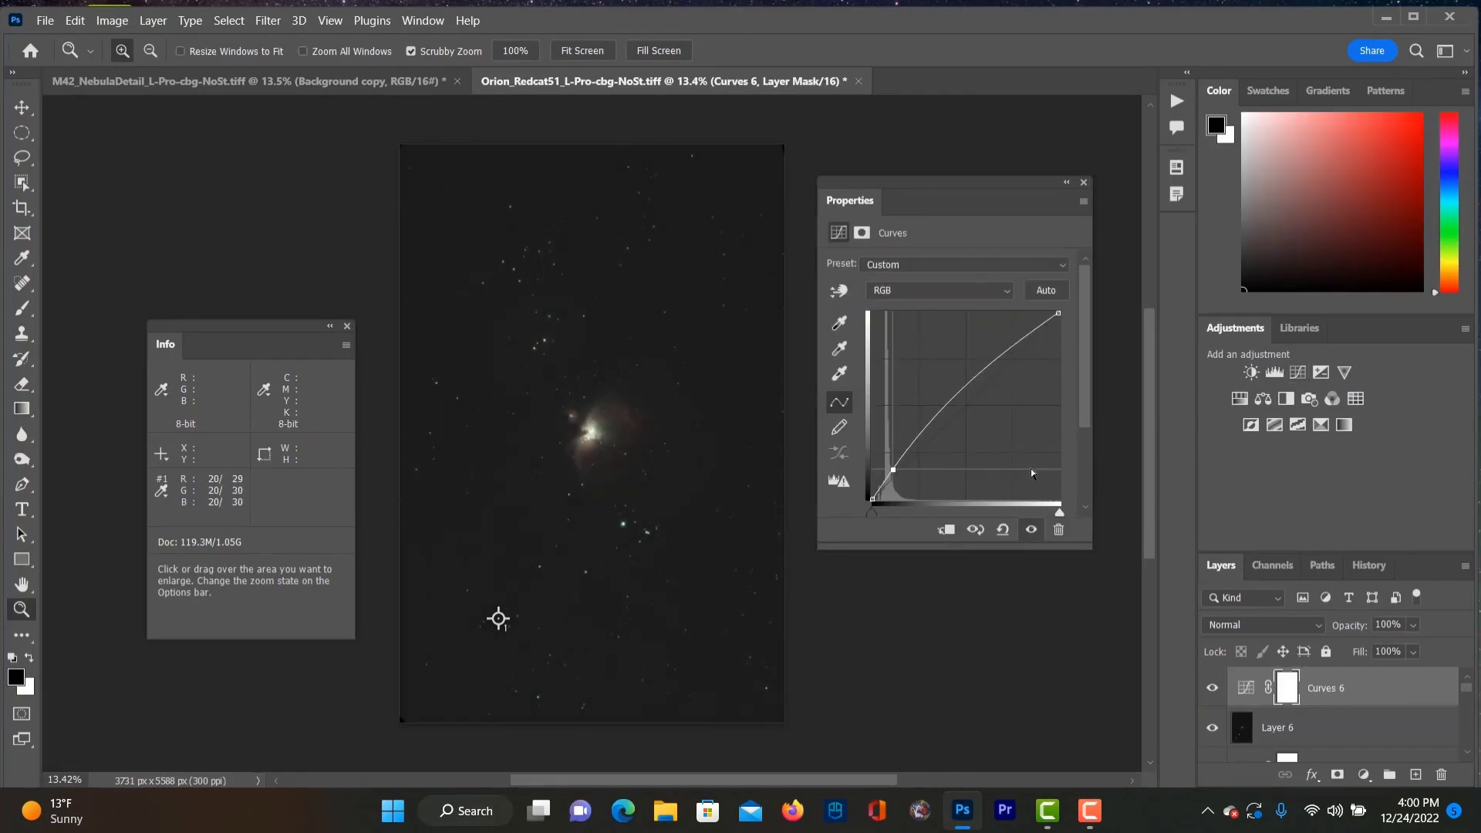
{"action": "key", "text": "Up"}
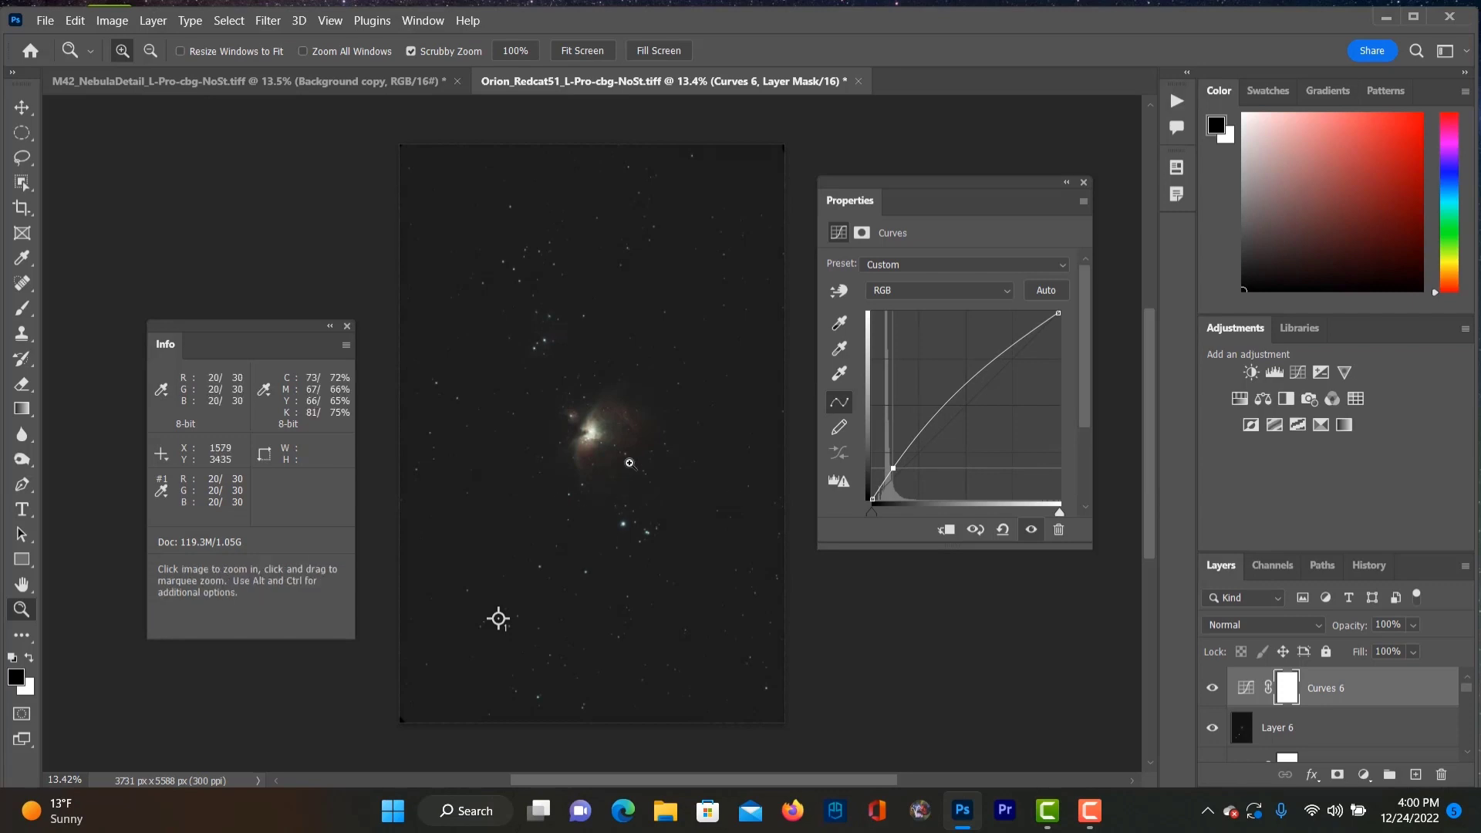
{"action": "left_click_drag", "start_coordinate": [597, 441], "coordinate": [691, 426]}
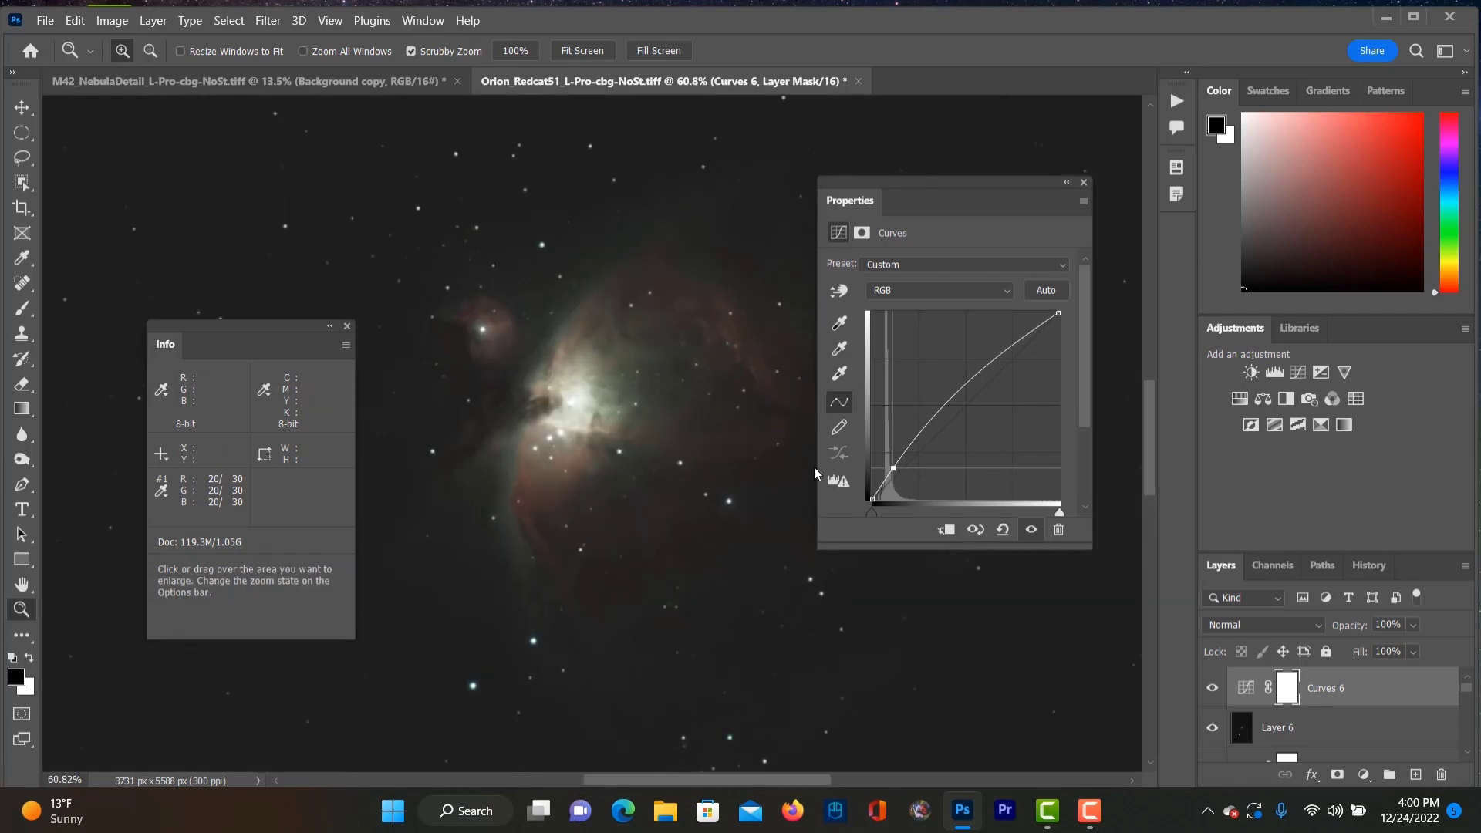
{"action": "key", "text": "x"}
{"action": "key", "text": "ctrl+shift+alt+e"}
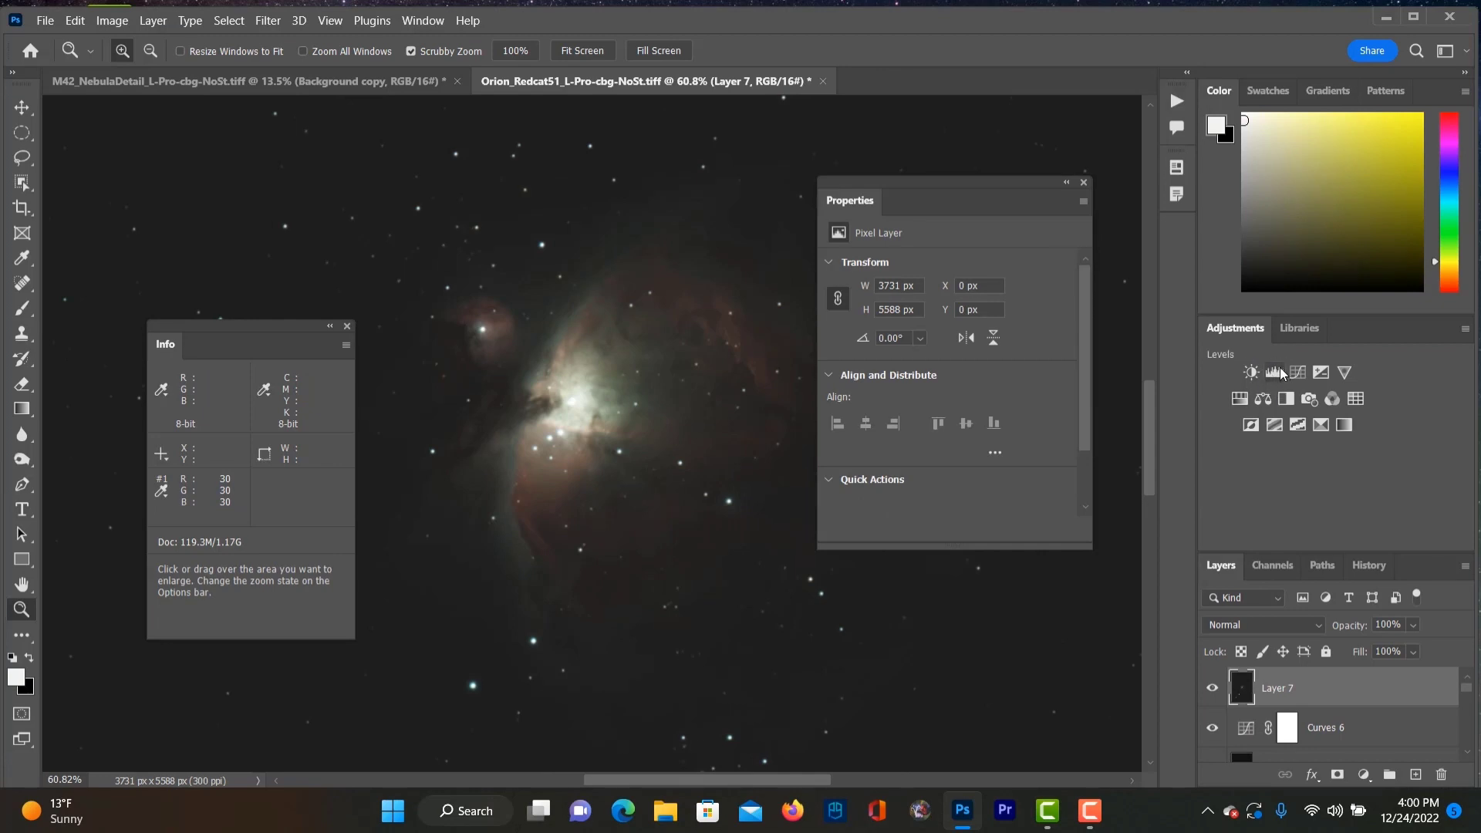
Step: Add a second Levels adjustment, raise its black input point until the background sampler reads 19, and stamp the visible layers
{"action": "left_click", "coordinate": [1274, 372]}
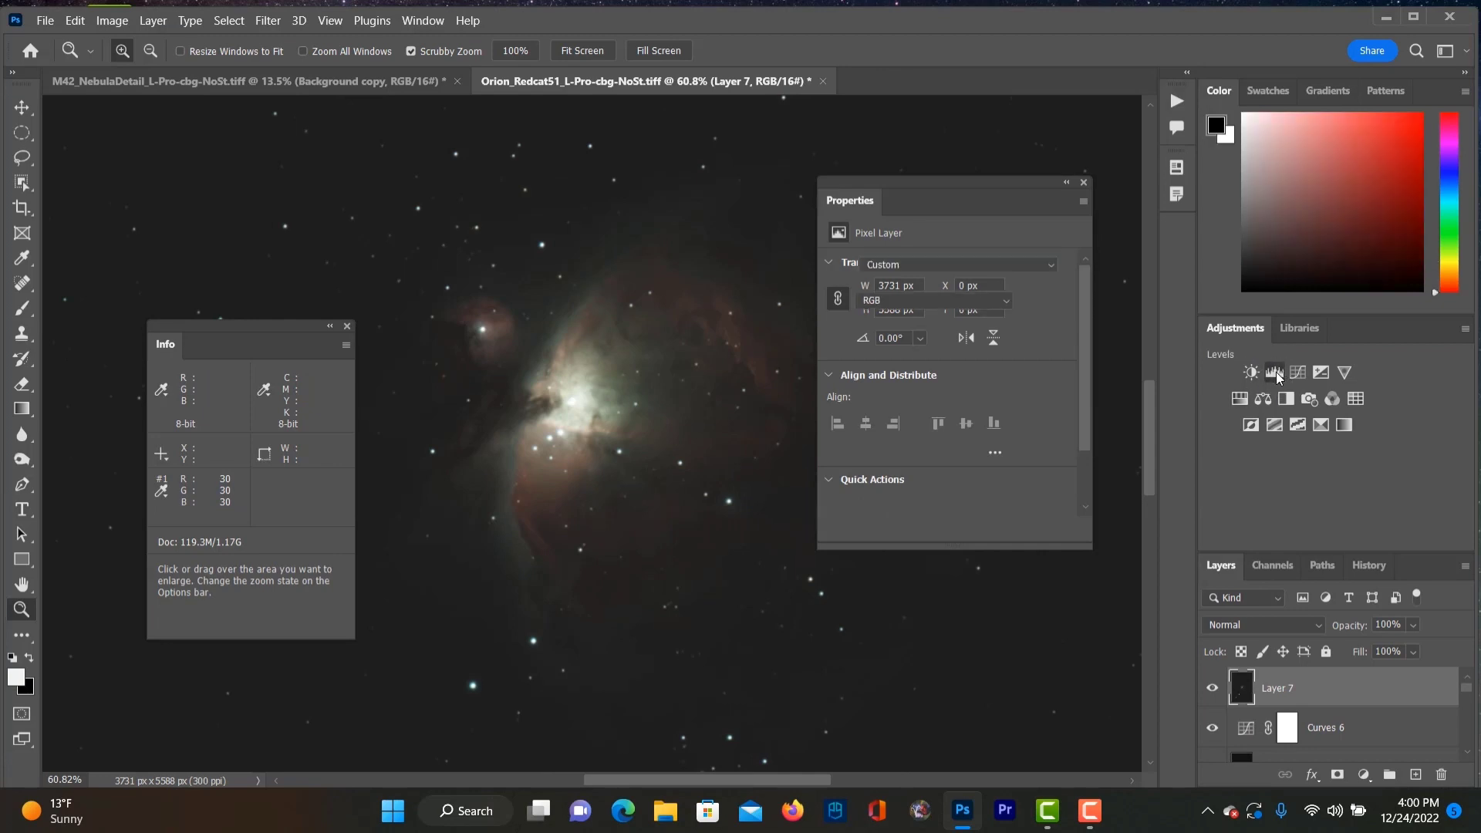
{"action": "left_click_drag", "start_coordinate": [858, 405], "coordinate": [867, 409]}
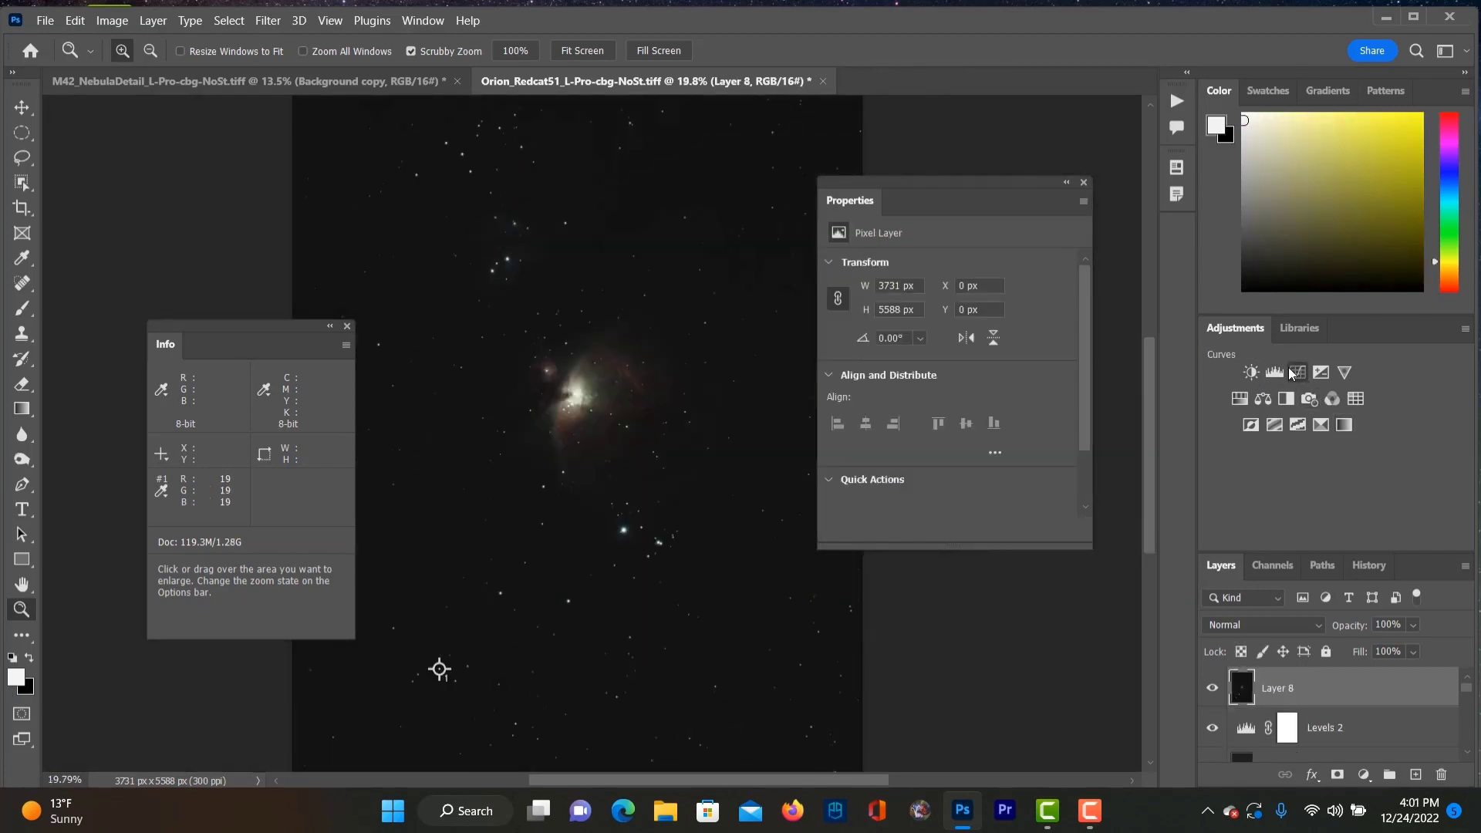
Step: Add a seventh Curves adjustment lifting the sampled background to about 32, and raise the black input point on a third Levels adjustment
{"action": "left_click", "coordinate": [1293, 373]}
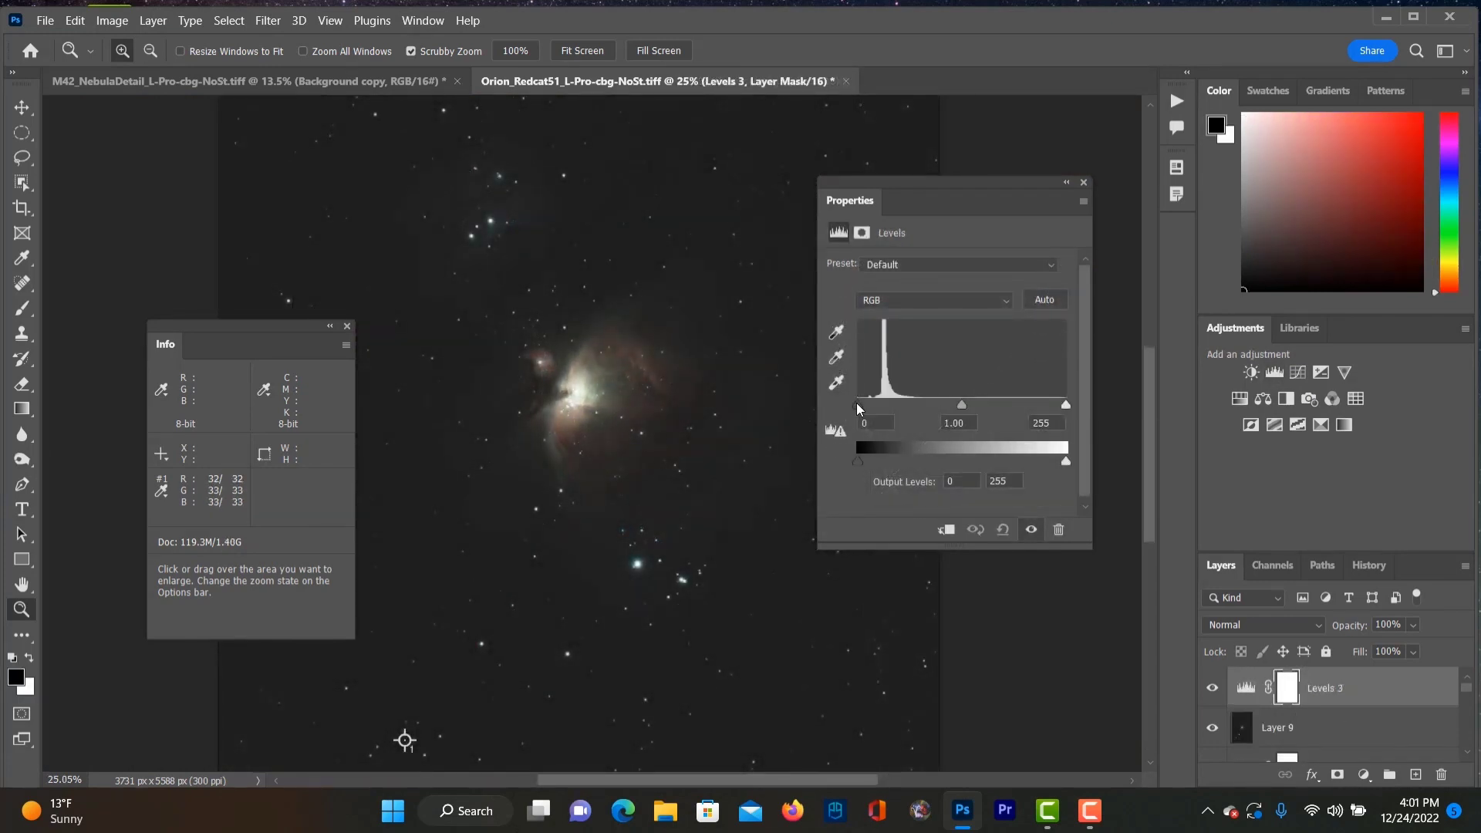
{"action": "left_click_drag", "start_coordinate": [857, 404], "coordinate": [865, 408]}
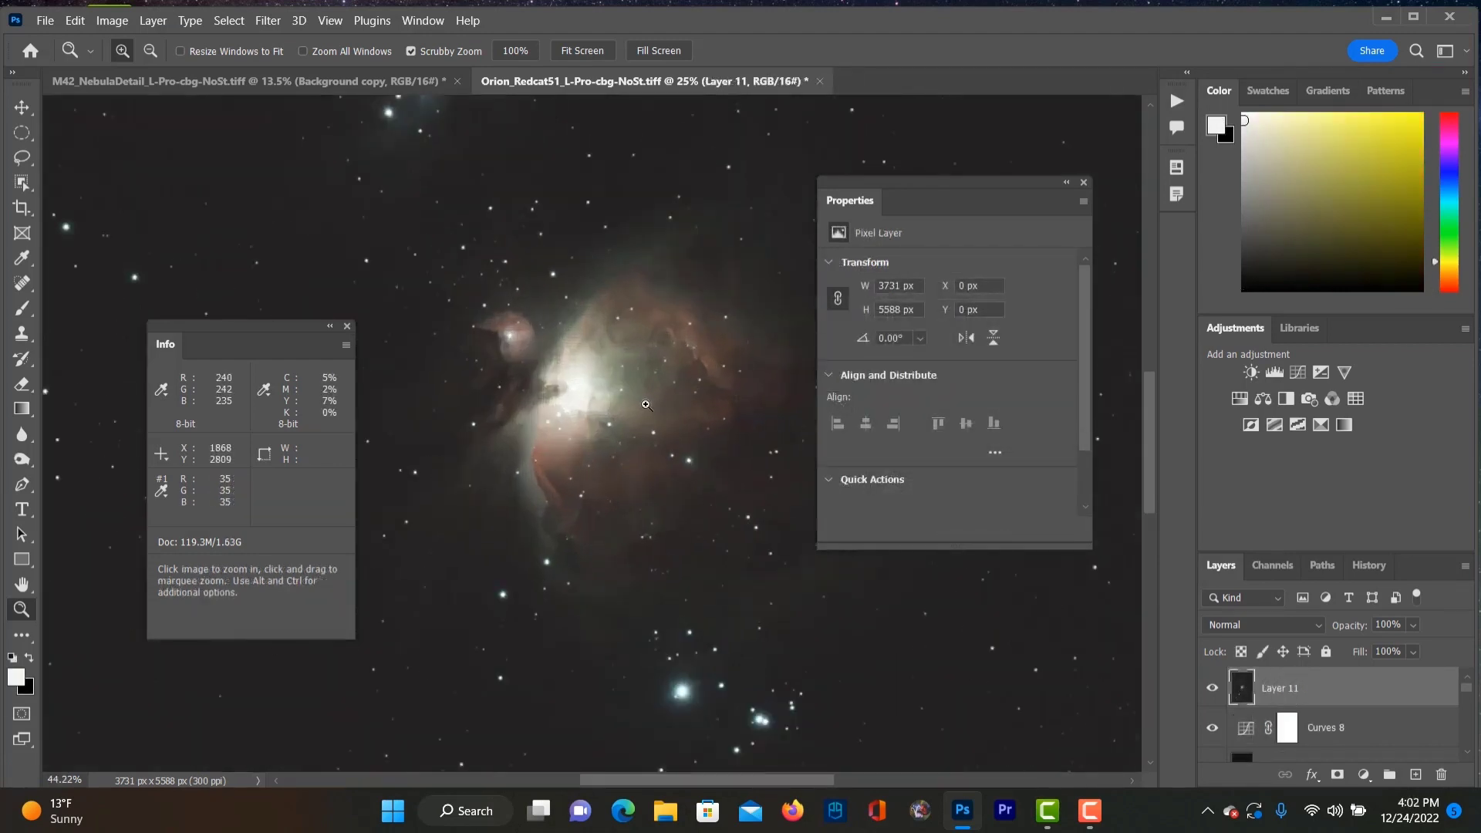
Step: Add a fourth Levels adjustment, raise its black input point until the background sampler reads 21, and stamp the visible layers
{"action": "left_click", "coordinate": [686, 413]}
{"action": "left_click_drag", "start_coordinate": [686, 413], "coordinate": [654, 516]}
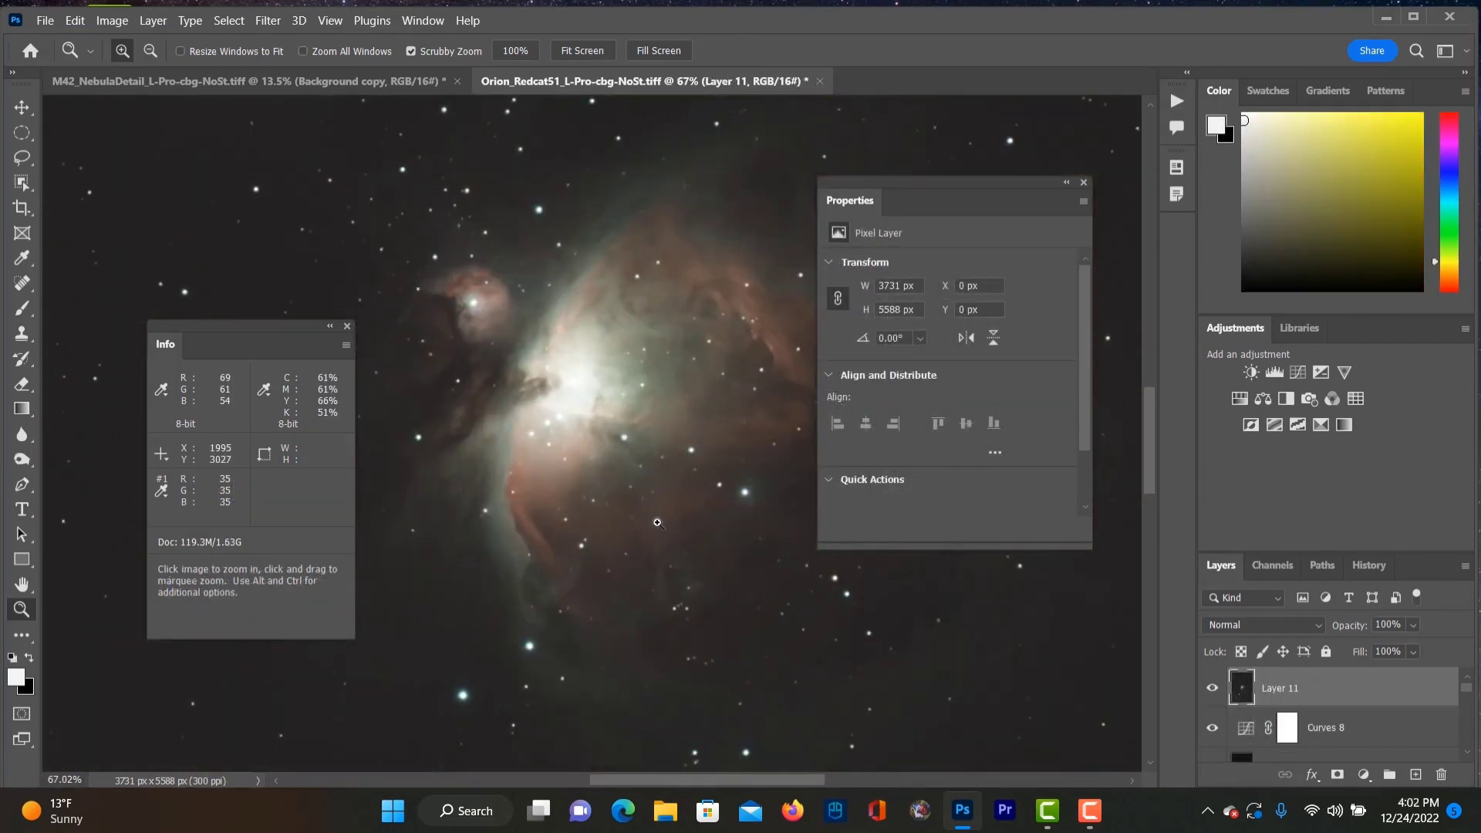
{"action": "left_click", "coordinate": [1276, 375]}
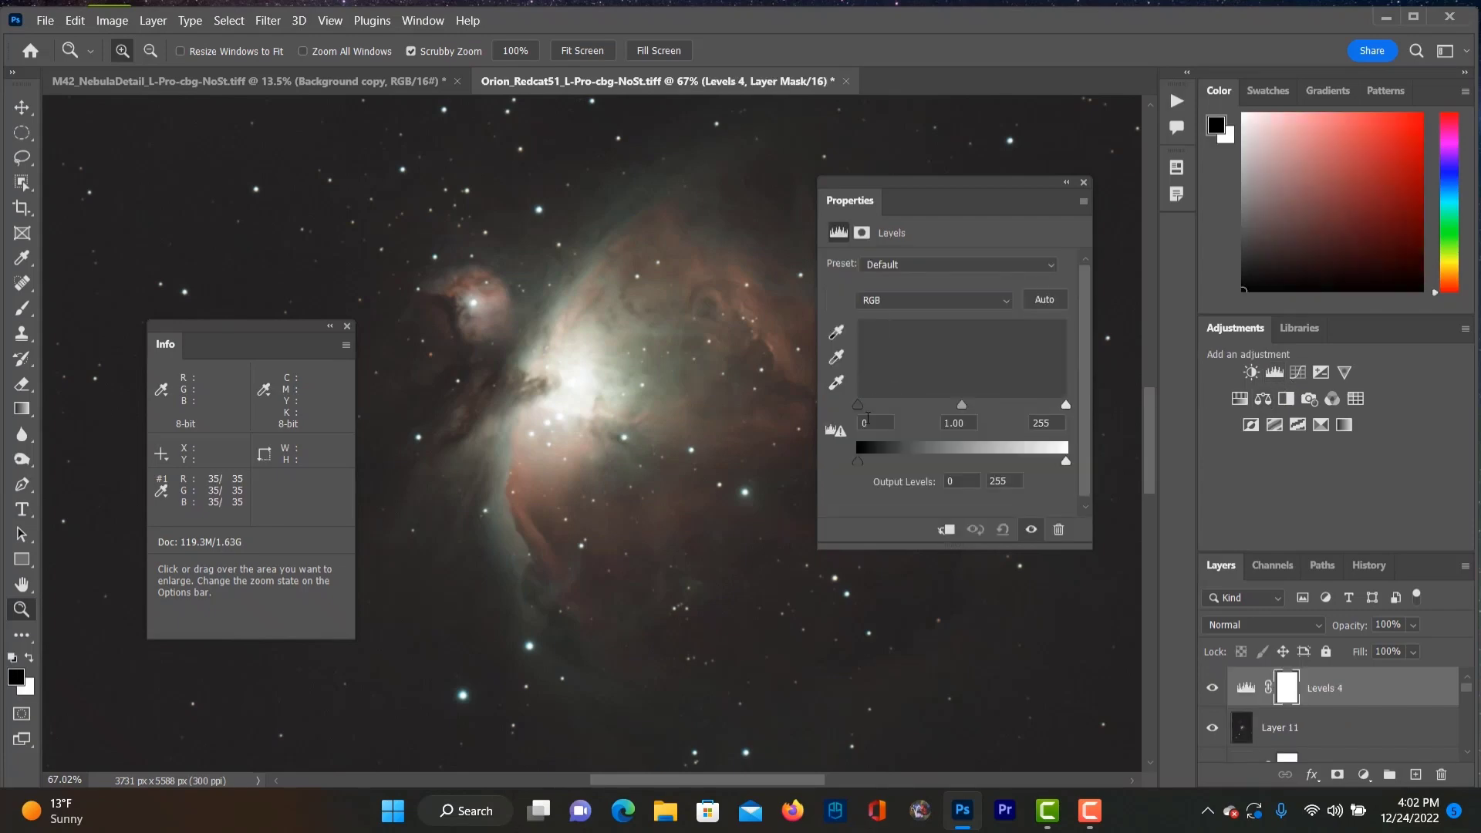
{"action": "left_click_drag", "start_coordinate": [866, 409], "coordinate": [874, 415]}
{"action": "key", "text": "ctrl+shift+alt+e"}
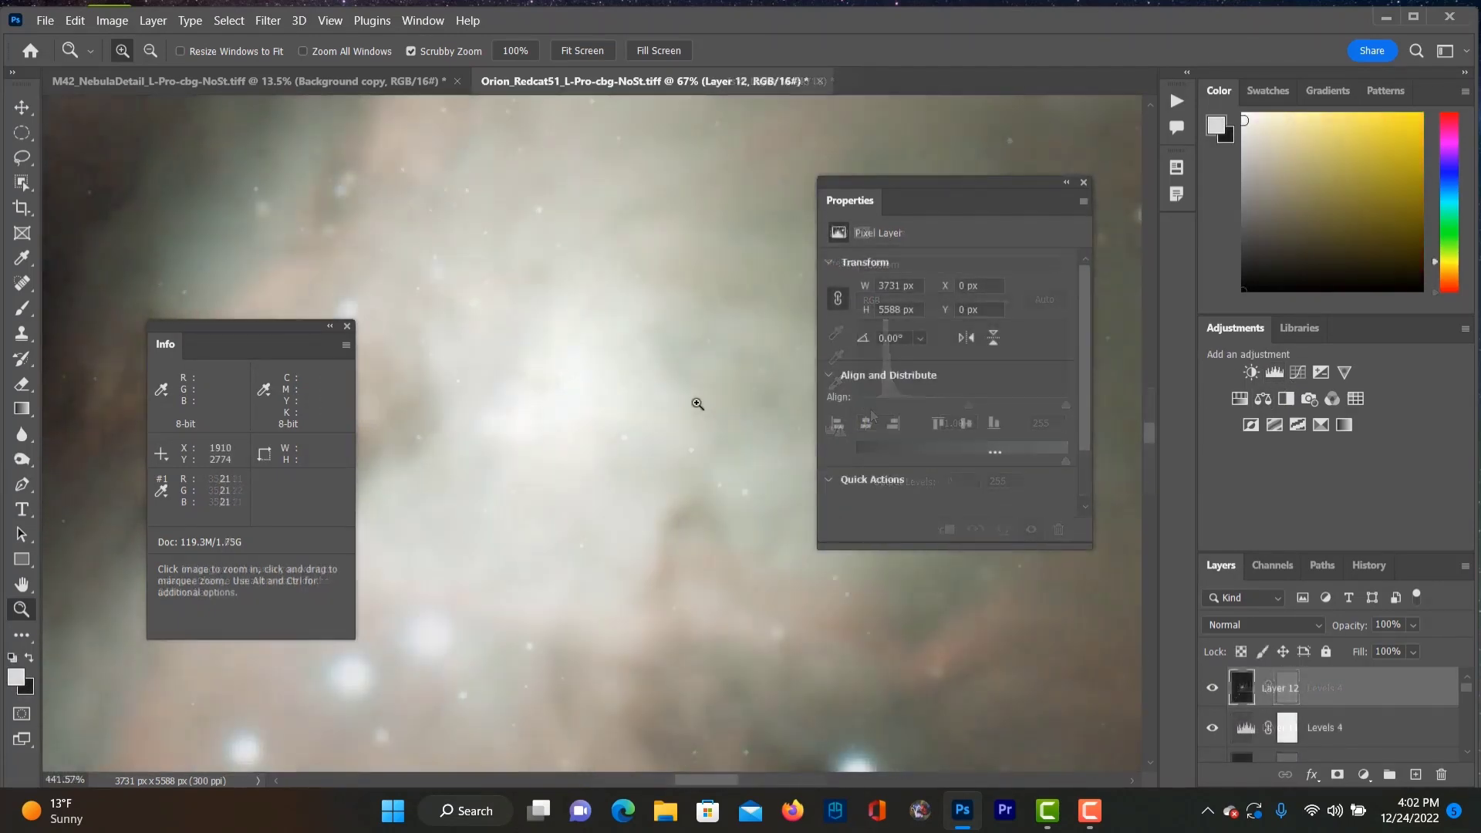
Step: Add a ninth Curves adjustment, raise the background point until the sampler reads about 37, and stamp the visible layers
{"action": "left_click_drag", "start_coordinate": [695, 404], "coordinate": [532, 568]}
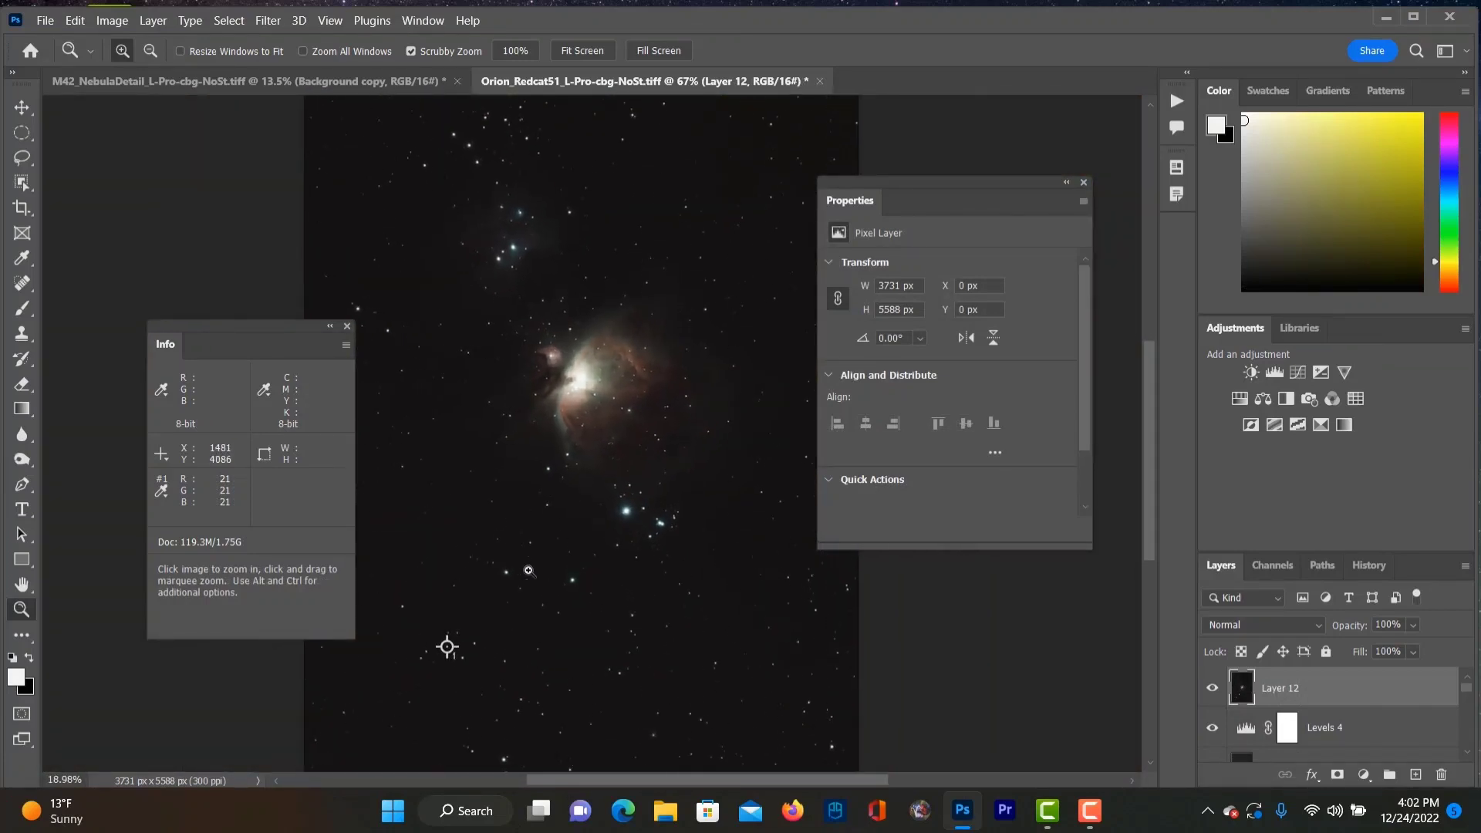
{"action": "left_click", "coordinate": [1304, 368]}
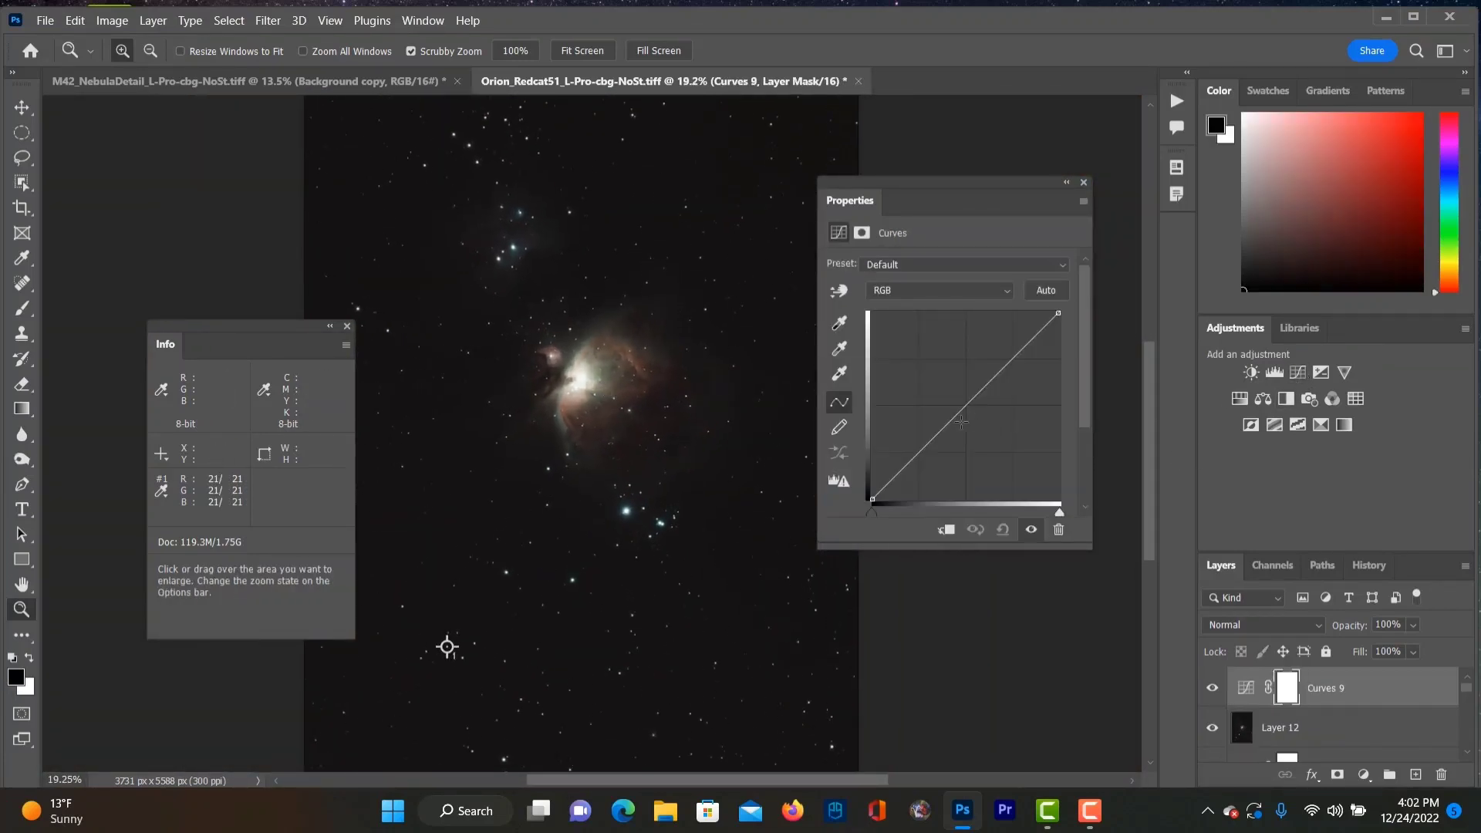
{"action": "left_click_drag", "start_coordinate": [899, 476], "coordinate": [896, 464]}
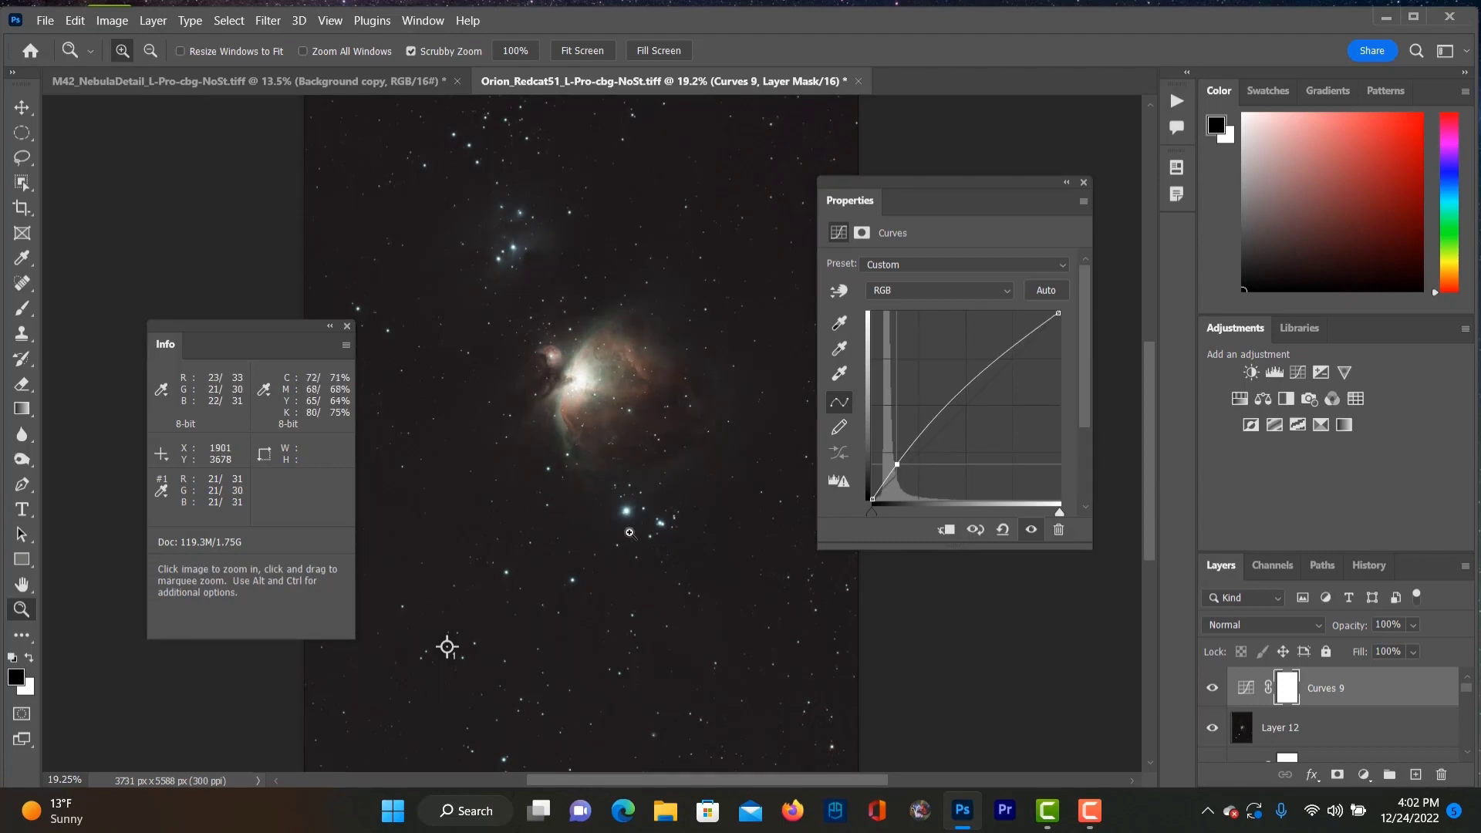
{"action": "key", "text": "Up"}
{"action": "key", "text": "Up"}
{"action": "key", "text": "Up"}
{"action": "key", "text": "Up"}
{"action": "key", "text": "Up"}
{"action": "key", "text": "Up"}
{"action": "key", "text": "Up"}
{"action": "key", "text": "Up"}
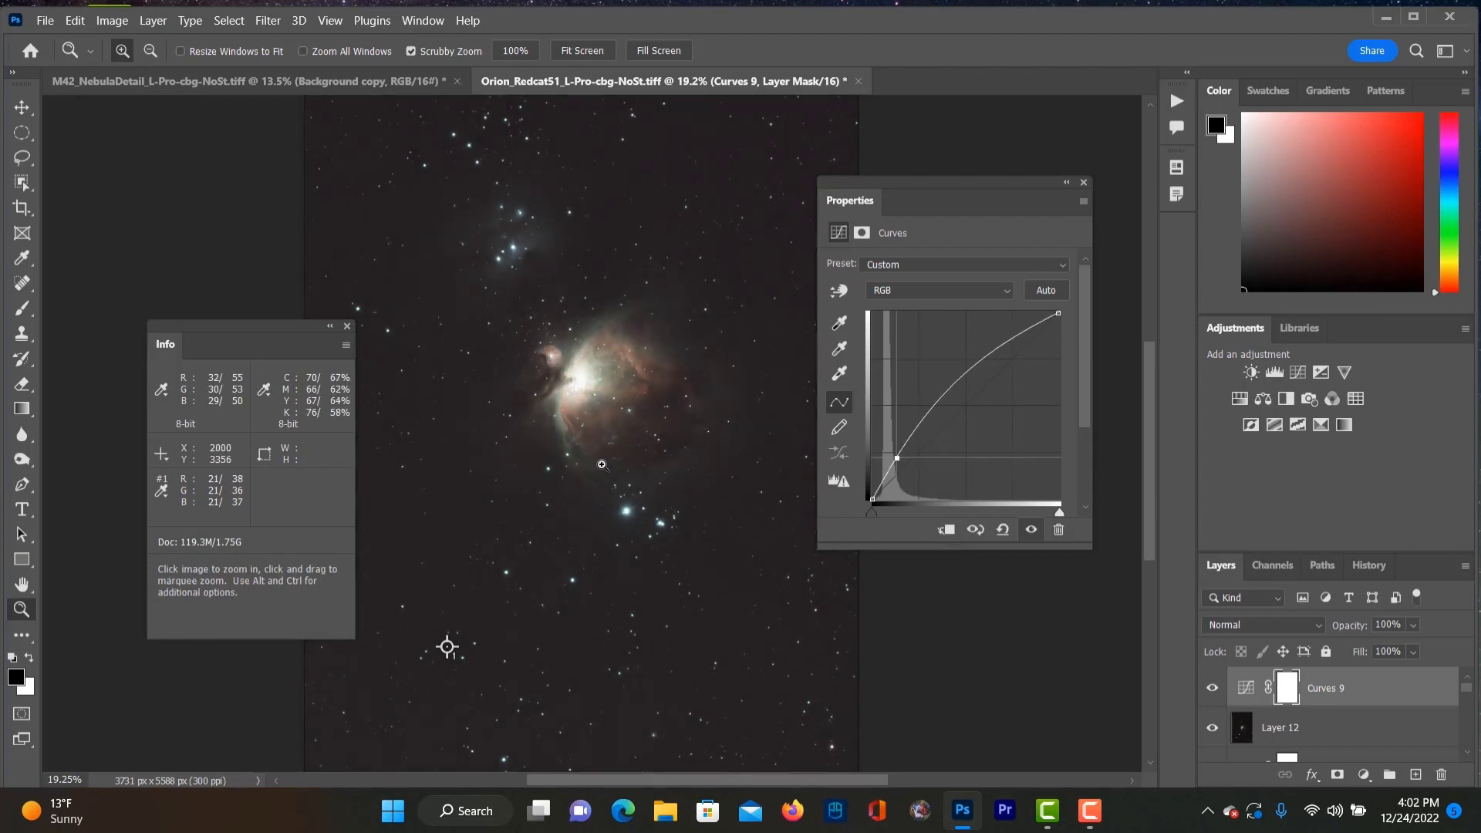
{"action": "key", "text": "ctrl+shift+alt+e"}
Step: Add a fifth Levels adjustment, raise its black input point until the background sampler reads about 20, and stamp the visible layers
{"action": "left_click", "coordinate": [1277, 372]}
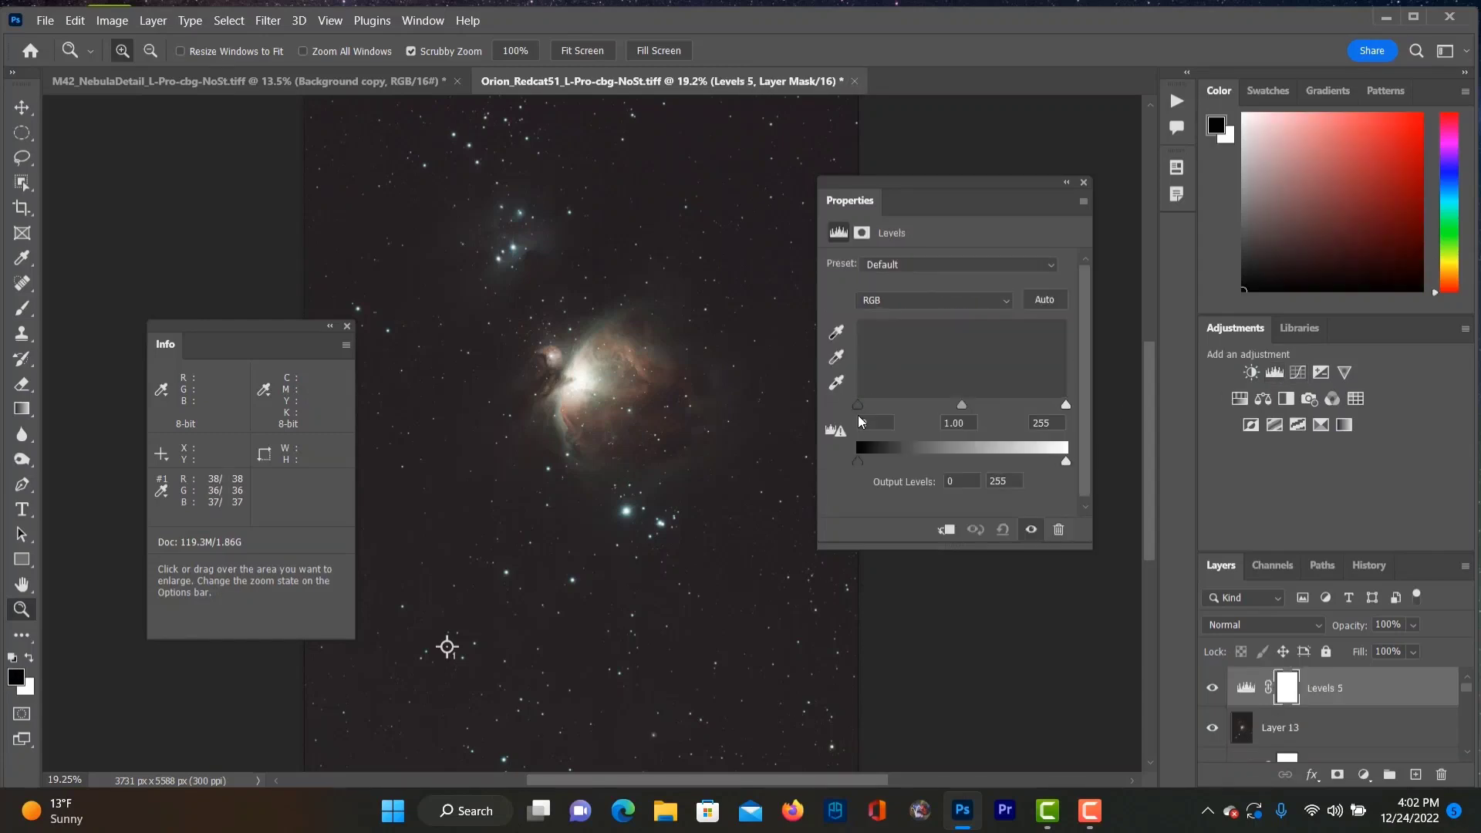
{"action": "left_click_drag", "start_coordinate": [859, 406], "coordinate": [869, 413]}
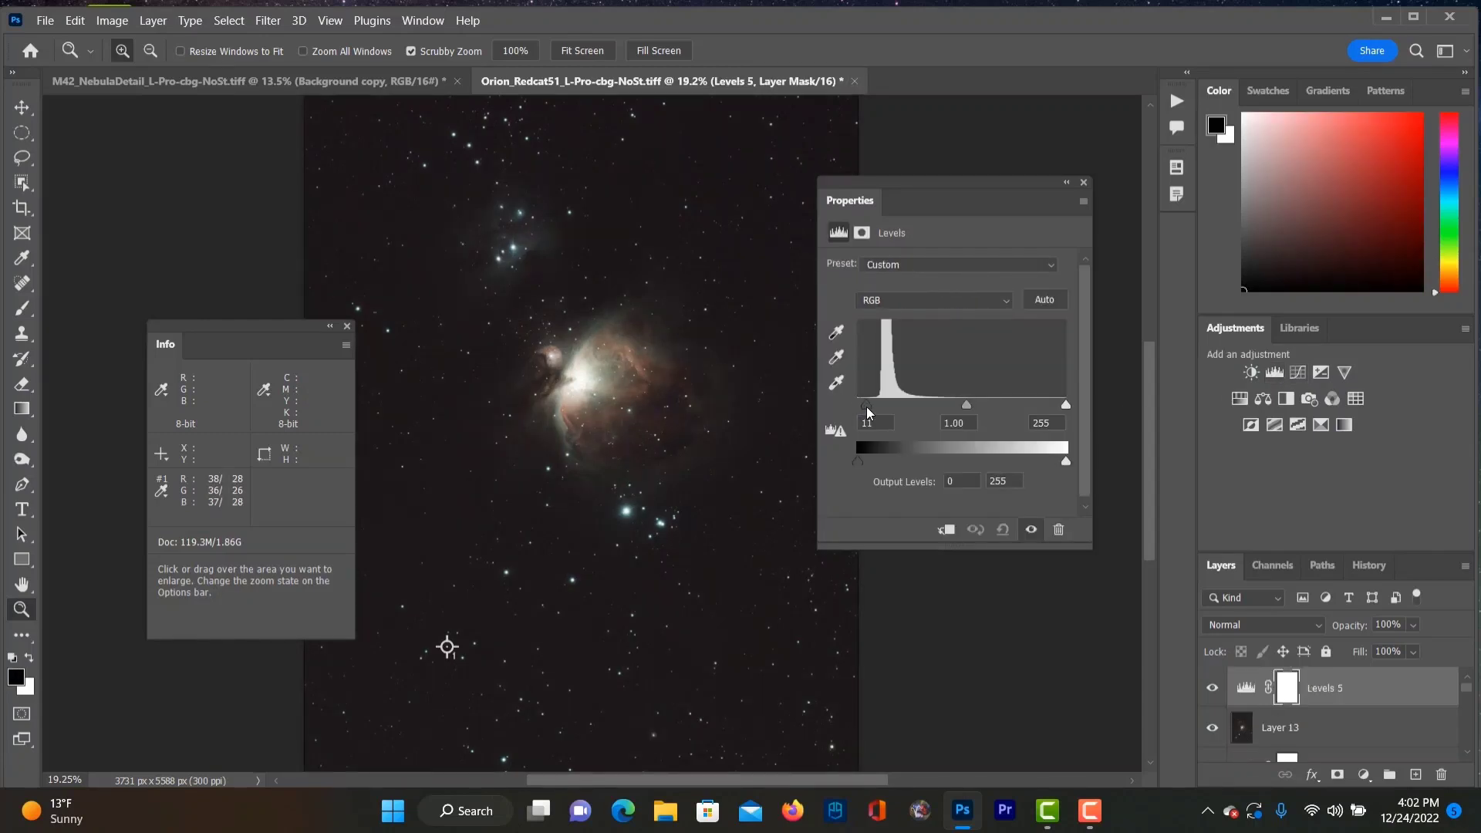
{"action": "key", "text": "x"}
{"action": "left_click_drag", "start_coordinate": [581, 366], "coordinate": [607, 396]}
{"action": "key", "text": "ctrl+shift+alt+e"}
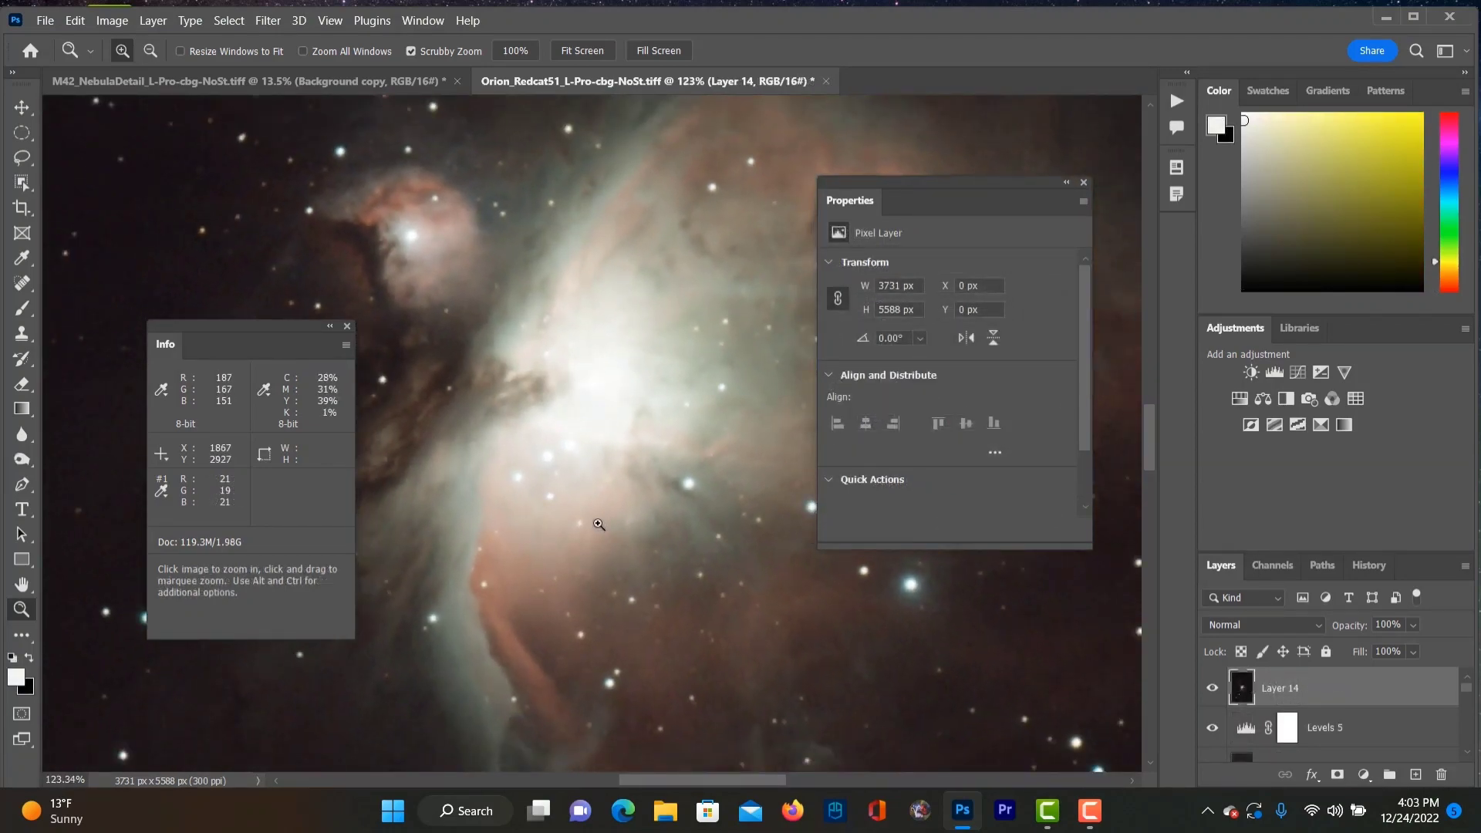
Step: Examine the stretched nebula's bright core and the layer stack, closing the Properties panel
{"action": "scroll", "coordinate": [657, 524], "scroll_direction": "down", "scroll_amount": 5}
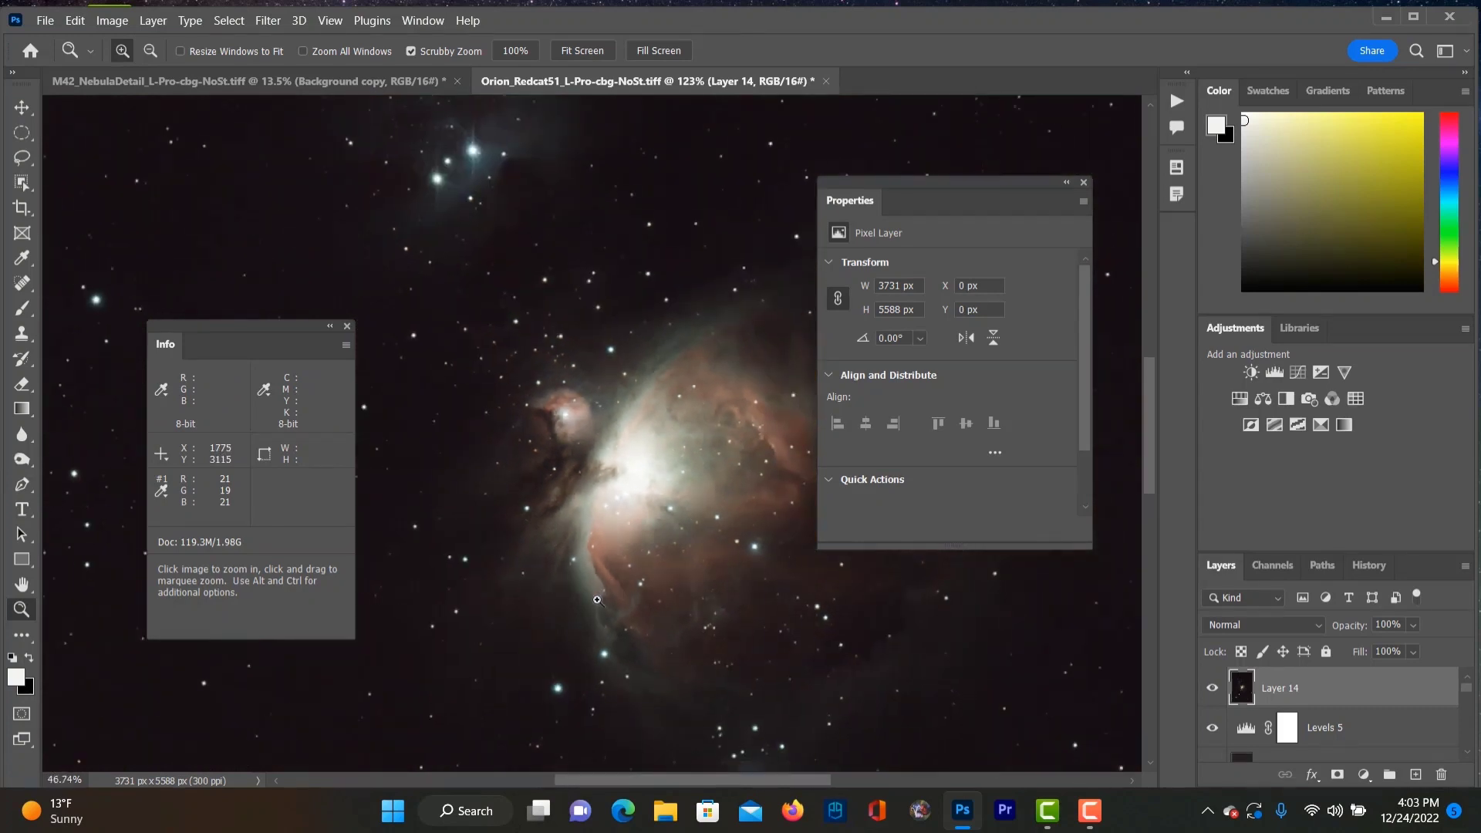
{"action": "right_click", "coordinate": [654, 534]}
{"action": "left_click", "coordinate": [679, 538]}
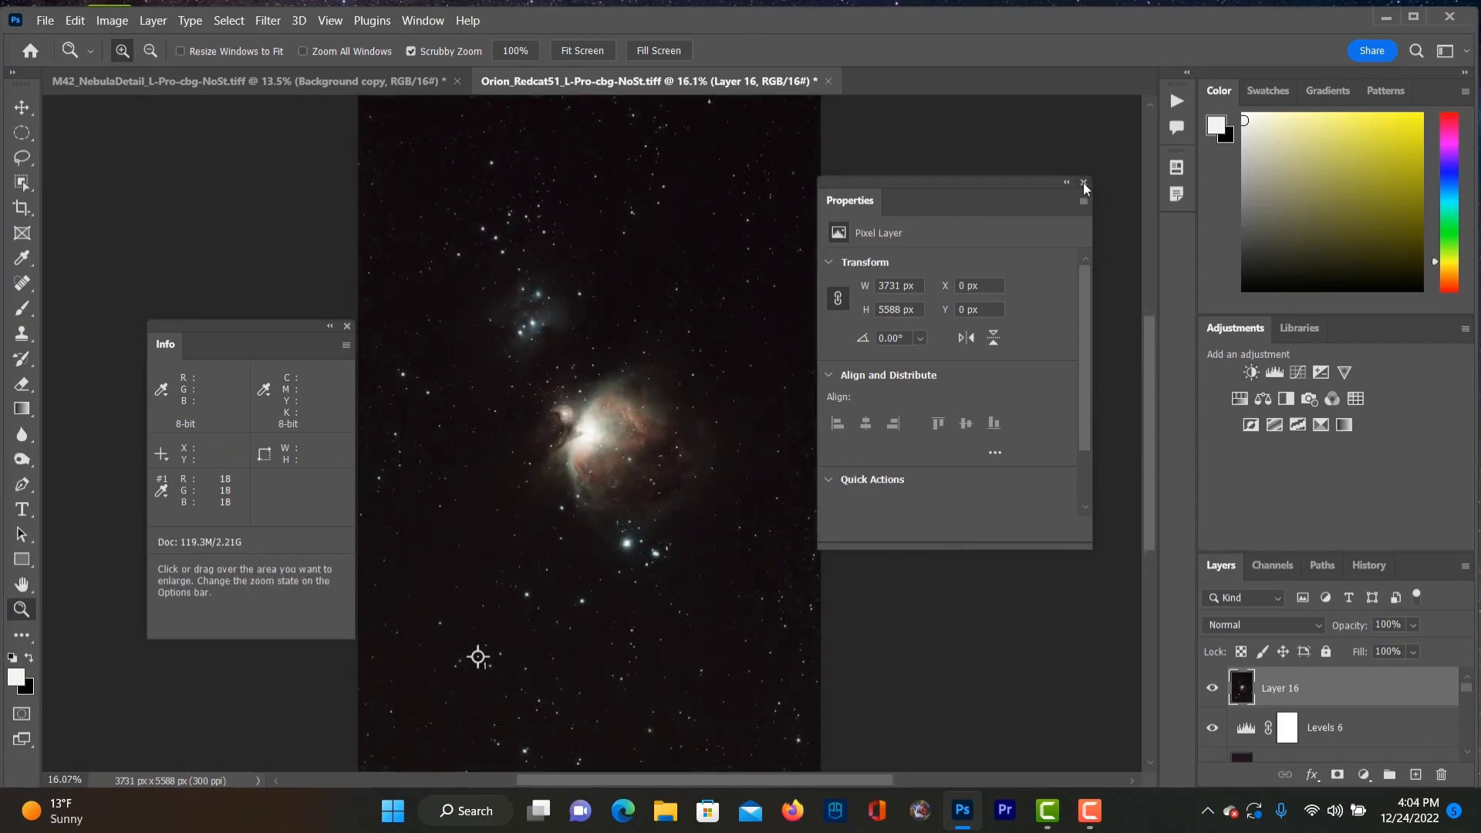
{"action": "left_click", "coordinate": [1084, 182]}
{"action": "scroll", "coordinate": [1350, 722], "scroll_direction": "down", "scroll_amount": 4}
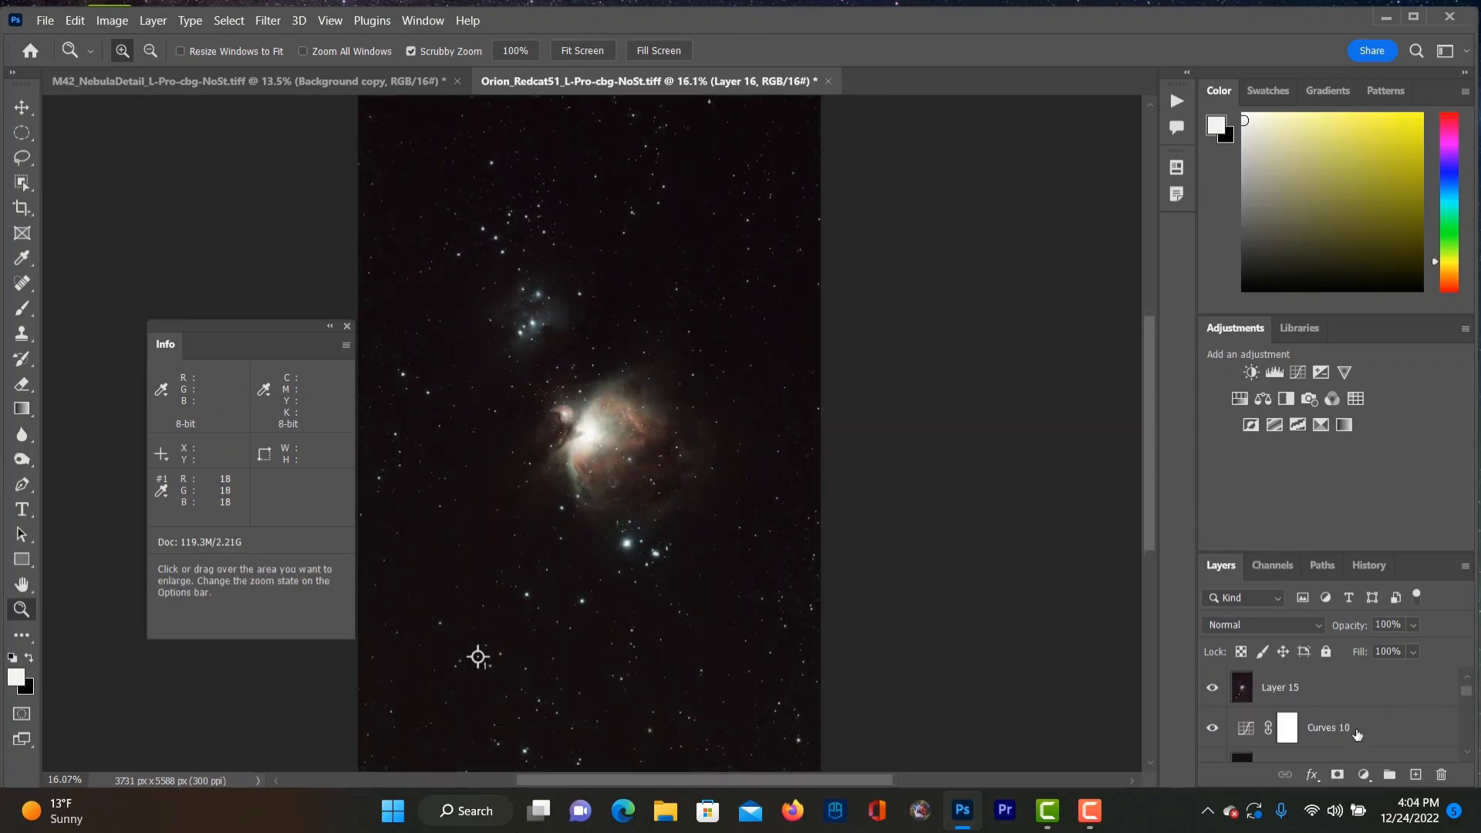
{"action": "scroll", "coordinate": [1356, 729], "scroll_direction": "up", "scroll_amount": 4}
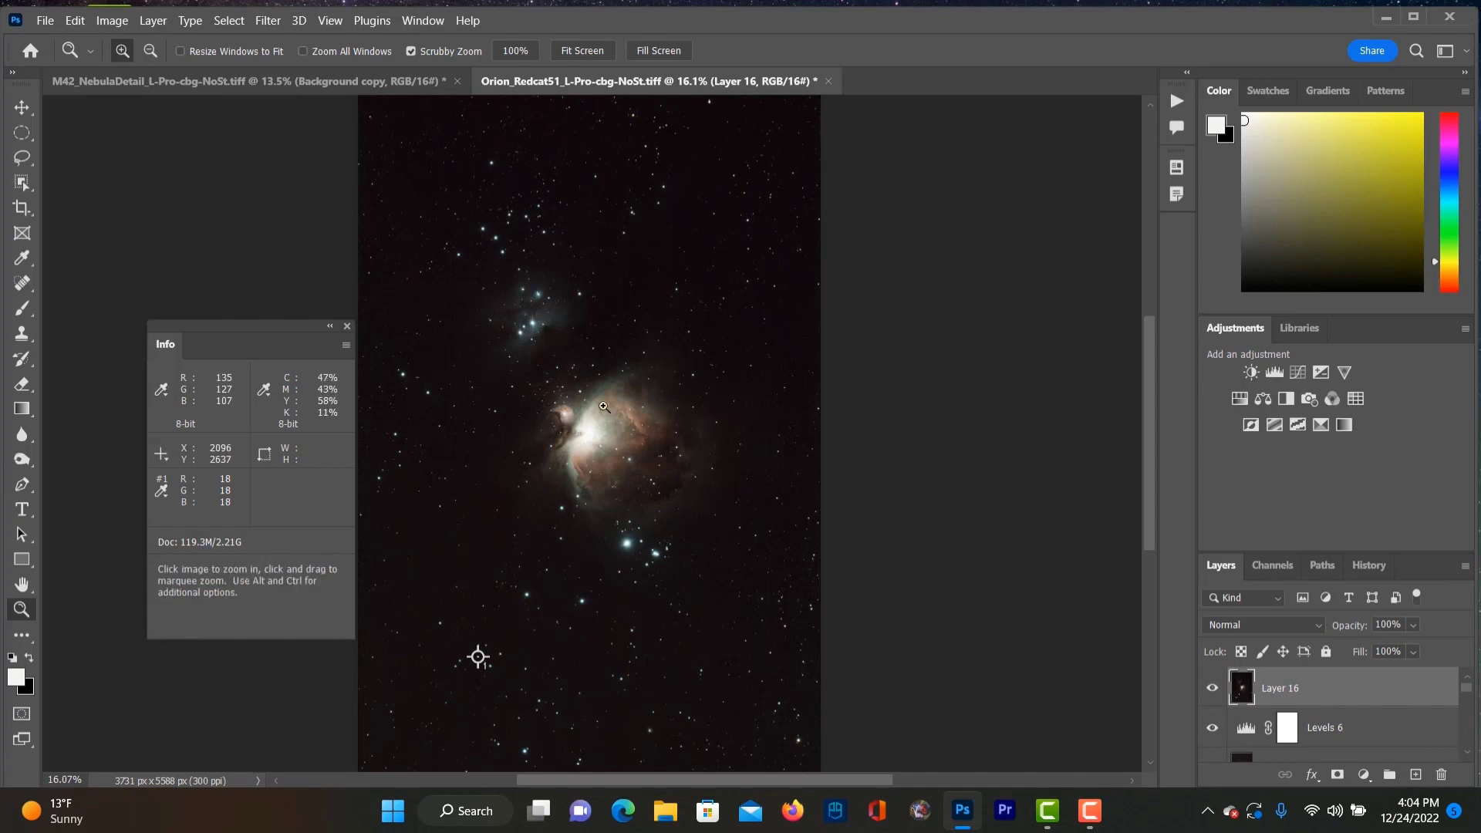
{"action": "left_click_drag", "start_coordinate": [598, 440], "coordinate": [610, 525]}
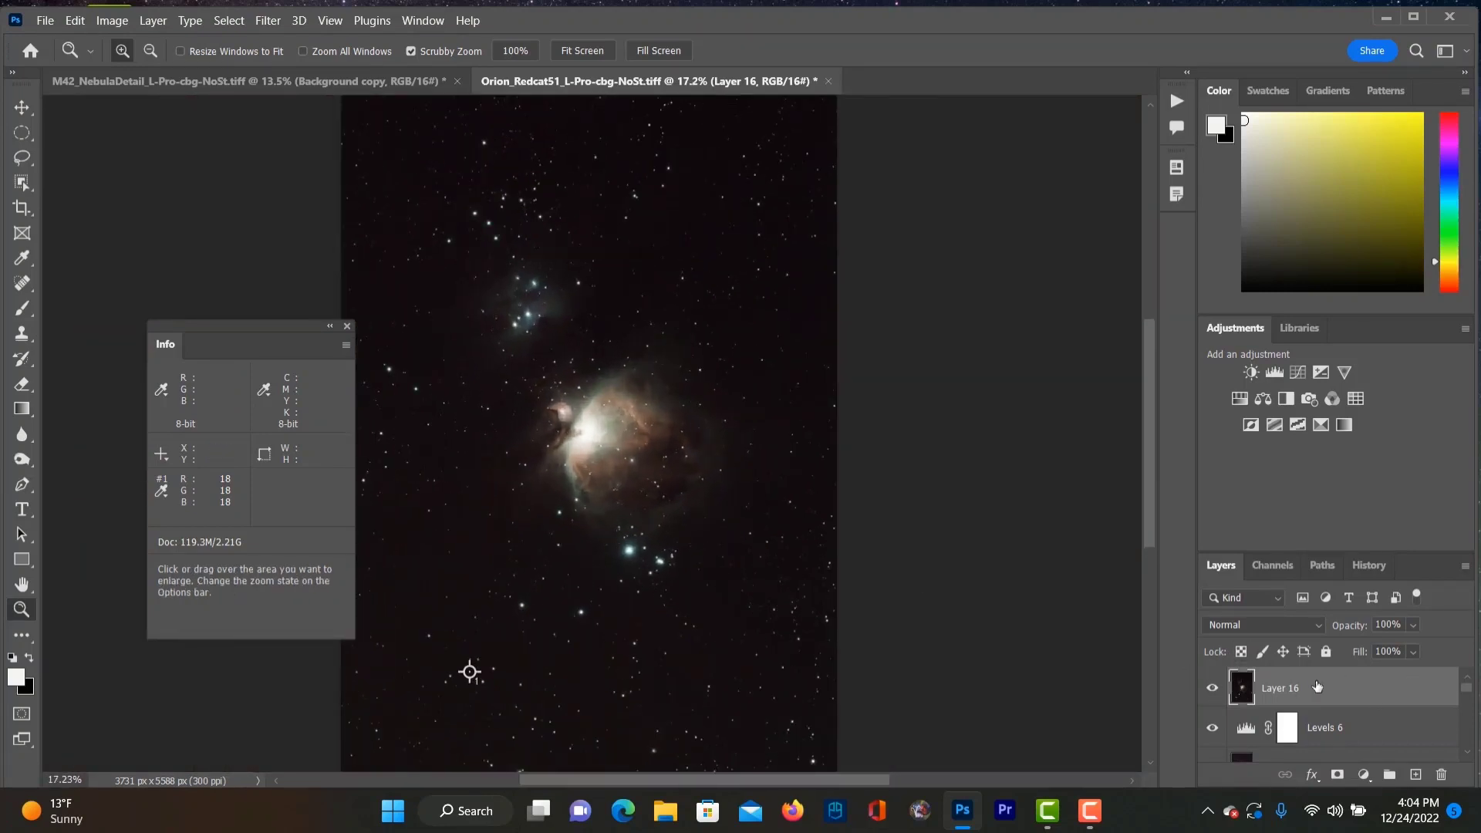
Step: Duplicate the top stamped layer and open the copy in the Camera Raw filter
{"action": "left_click_drag", "start_coordinate": [1404, 688], "coordinate": [1416, 773]}
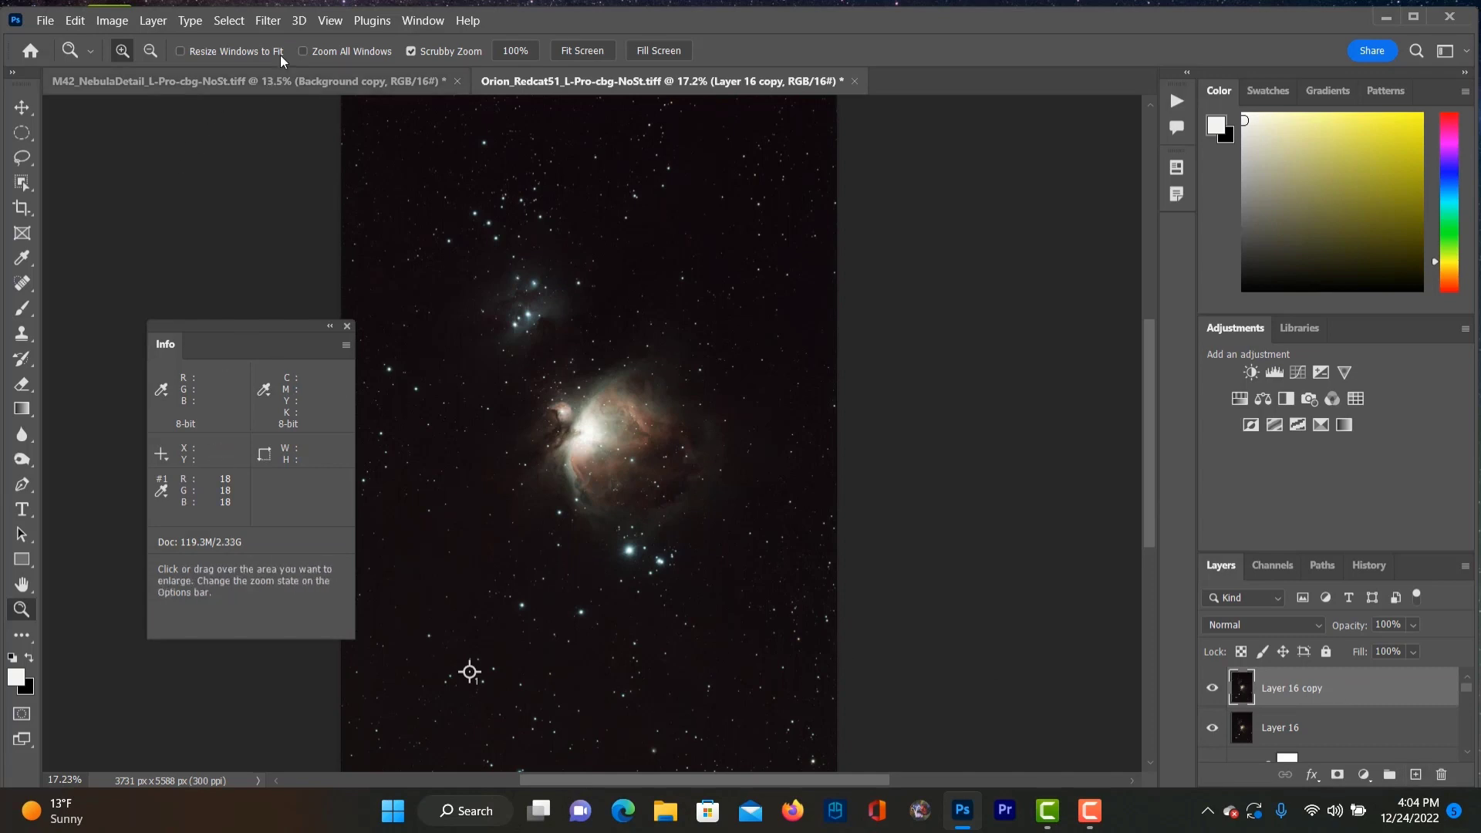
{"action": "left_click", "coordinate": [276, 20]}
{"action": "left_click", "coordinate": [331, 156]}
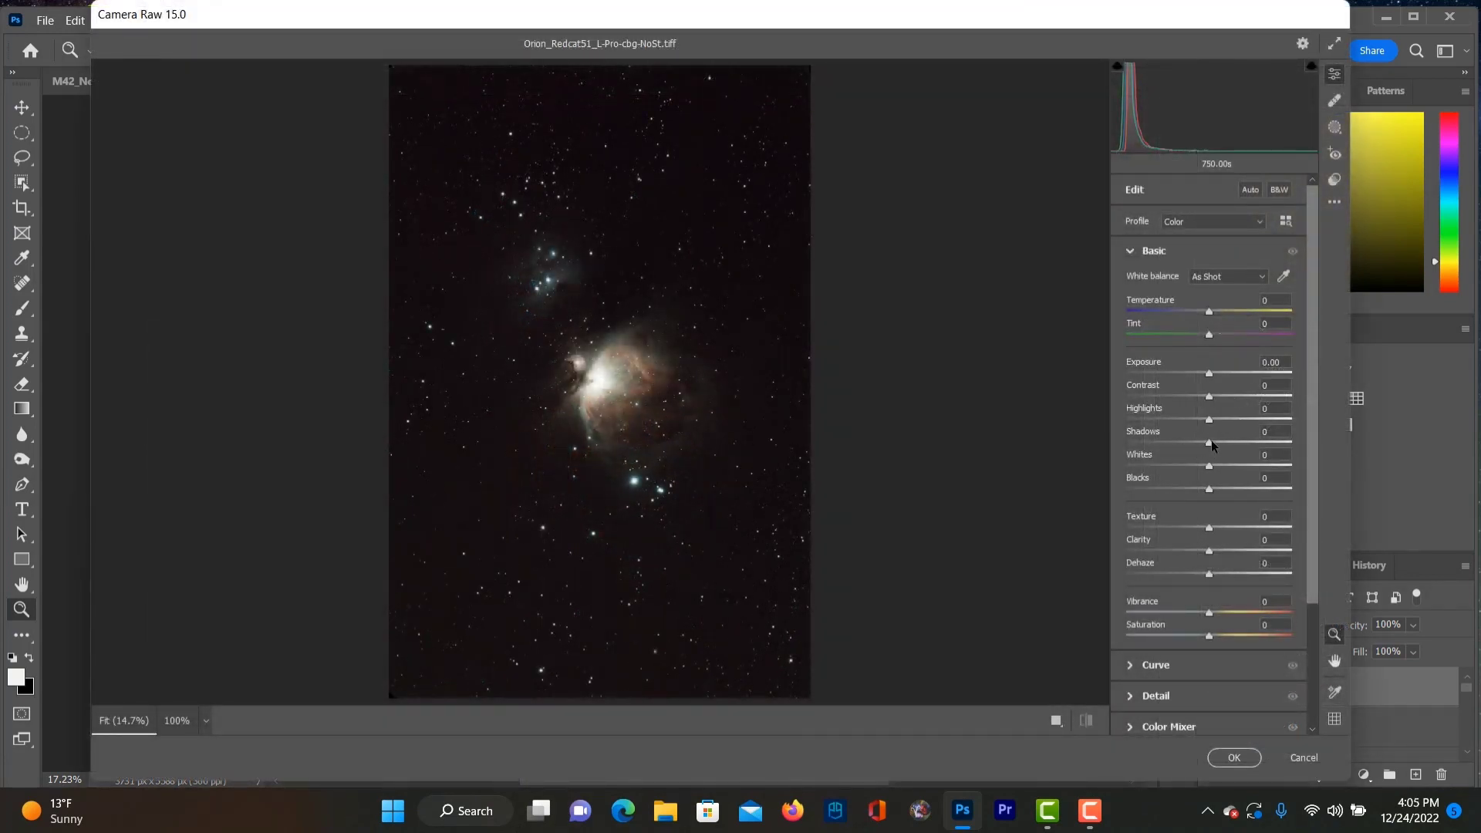
Step: Brighten the duplicated layer by setting Shadows to +25 and Exposure to +1.05
{"action": "left_click_drag", "start_coordinate": [1209, 446], "coordinate": [1230, 469]}
{"action": "left_click_drag", "start_coordinate": [1209, 375], "coordinate": [1228, 388]}
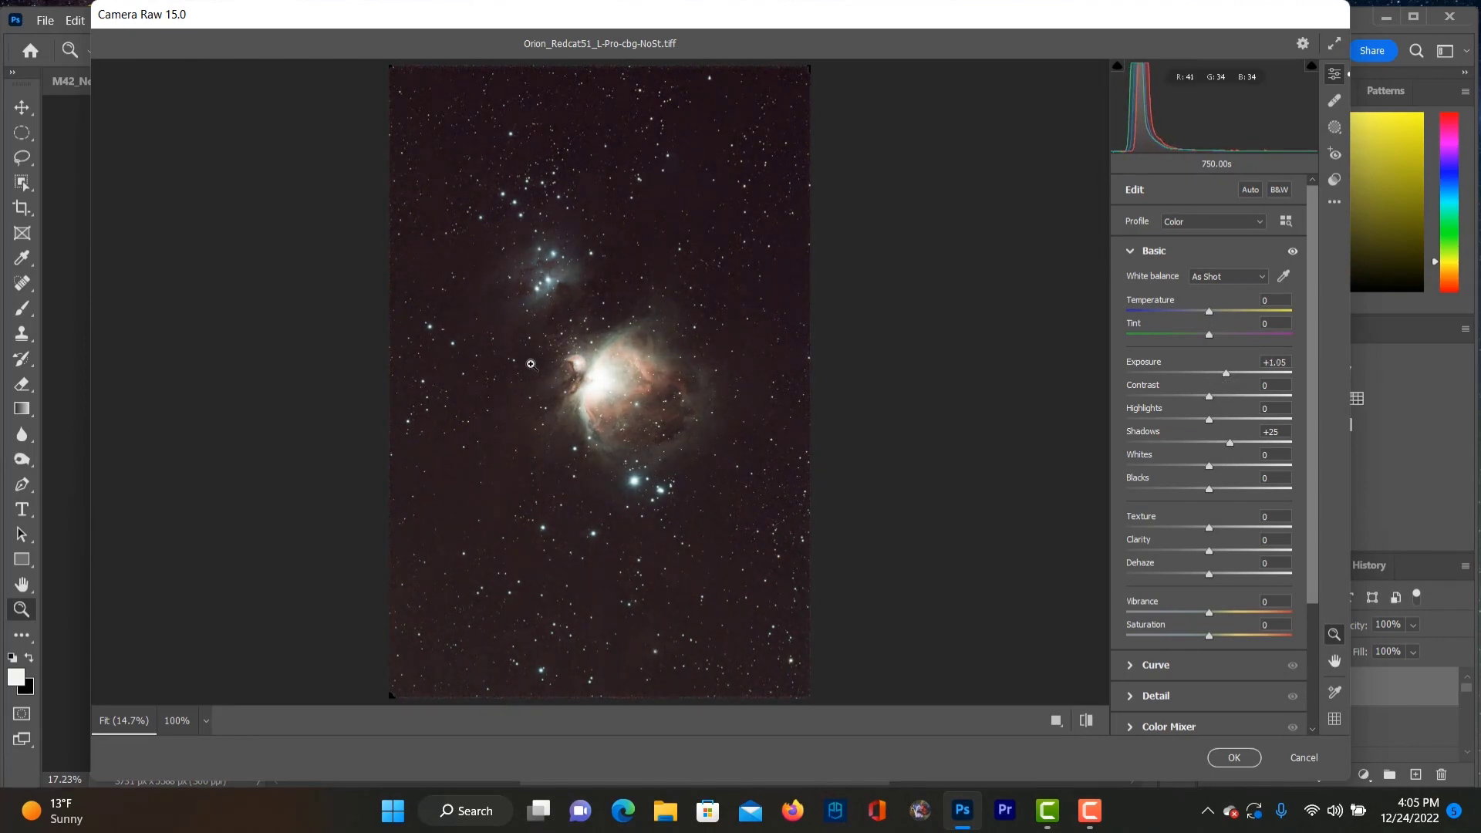
Step: Balance the nebula's bright core by setting Highlights to -57 and Whites to +29
{"action": "left_click_drag", "start_coordinate": [601, 381], "coordinate": [758, 394]}
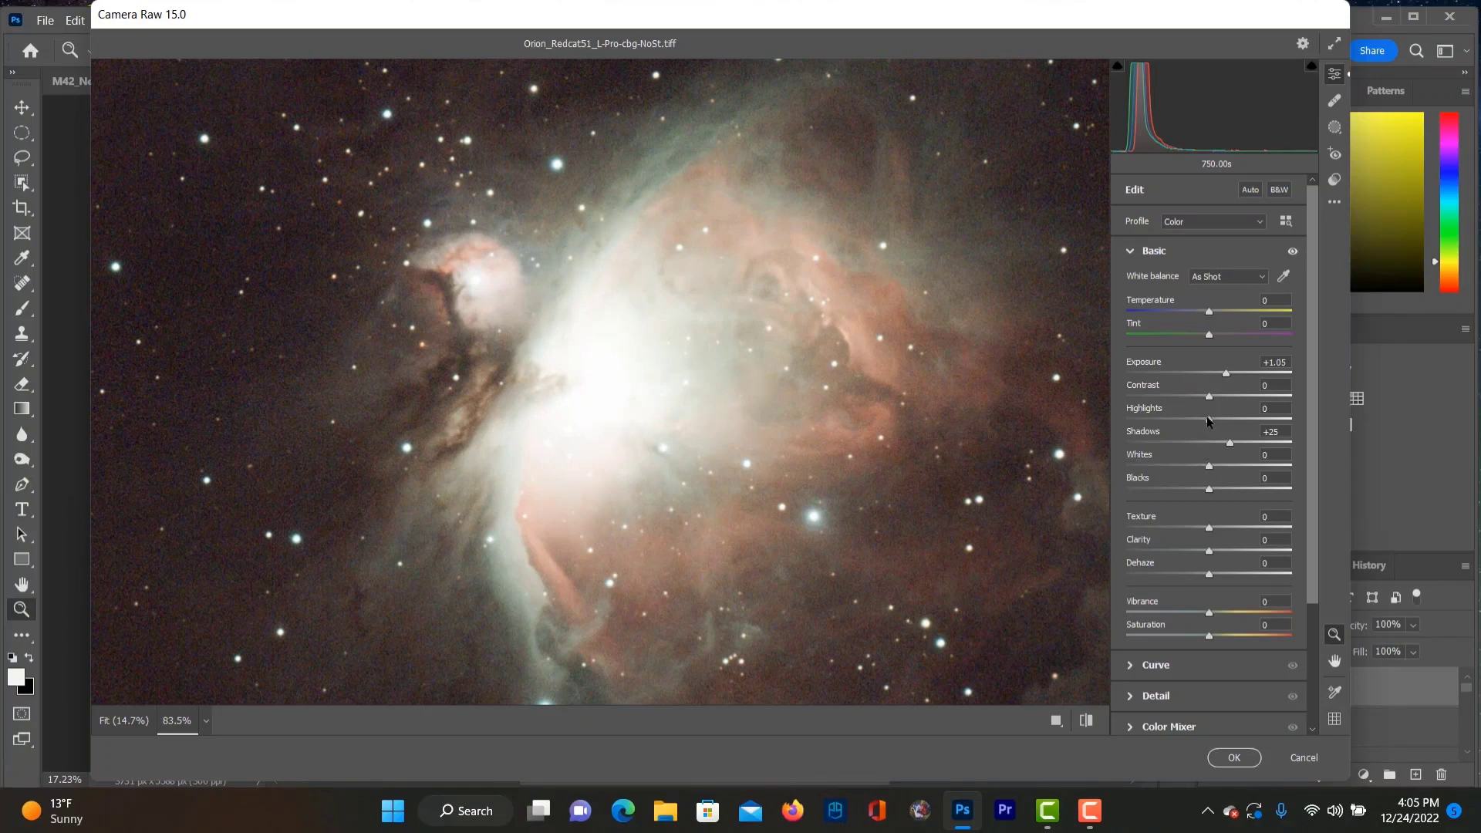
{"action": "left_click_drag", "start_coordinate": [1199, 421], "coordinate": [1203, 454]}
{"action": "left_click_drag", "start_coordinate": [1204, 423], "coordinate": [1153, 450]}
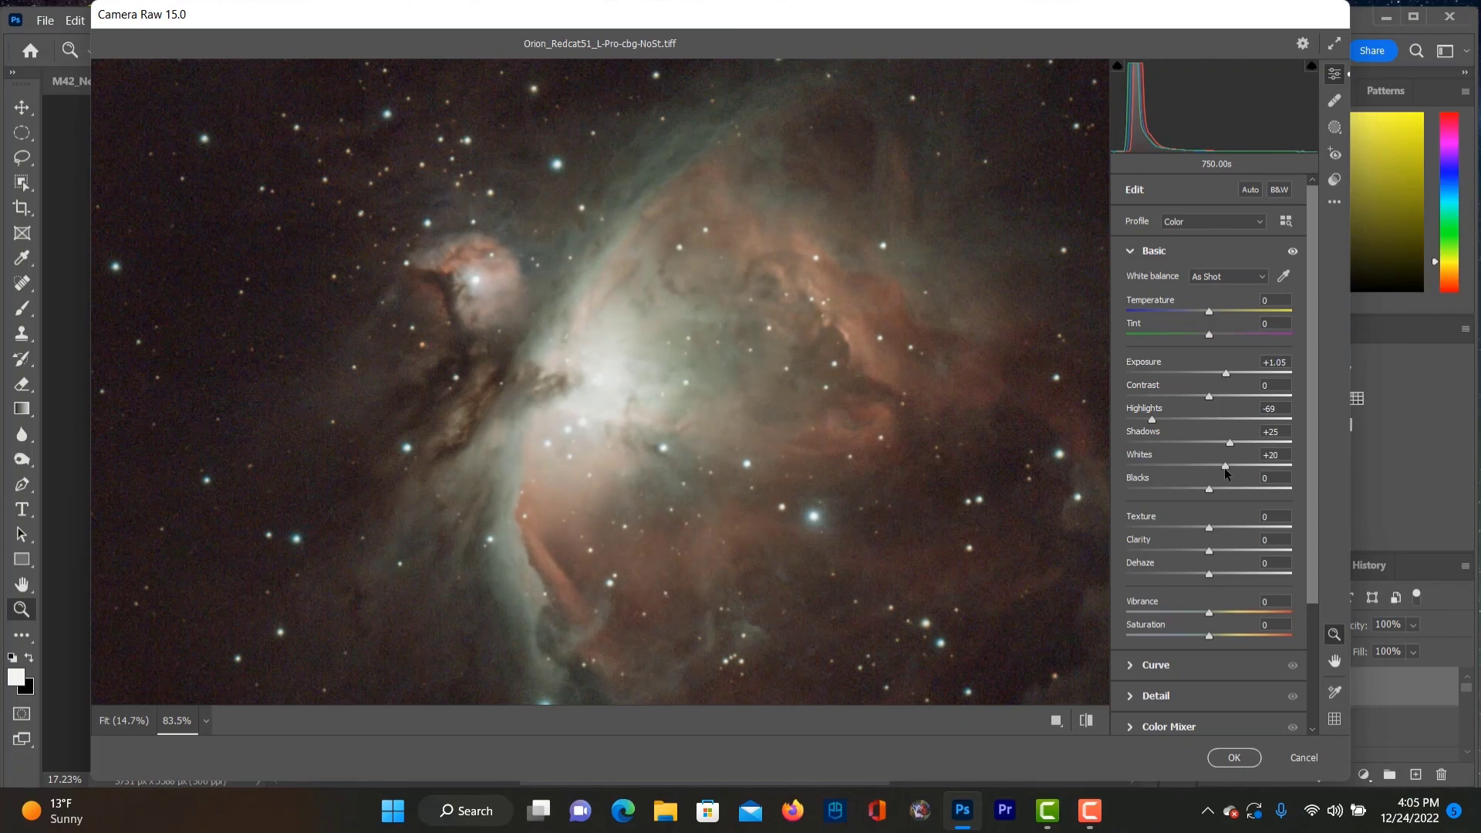
{"action": "left_click_drag", "start_coordinate": [1225, 469], "coordinate": [1239, 475]}
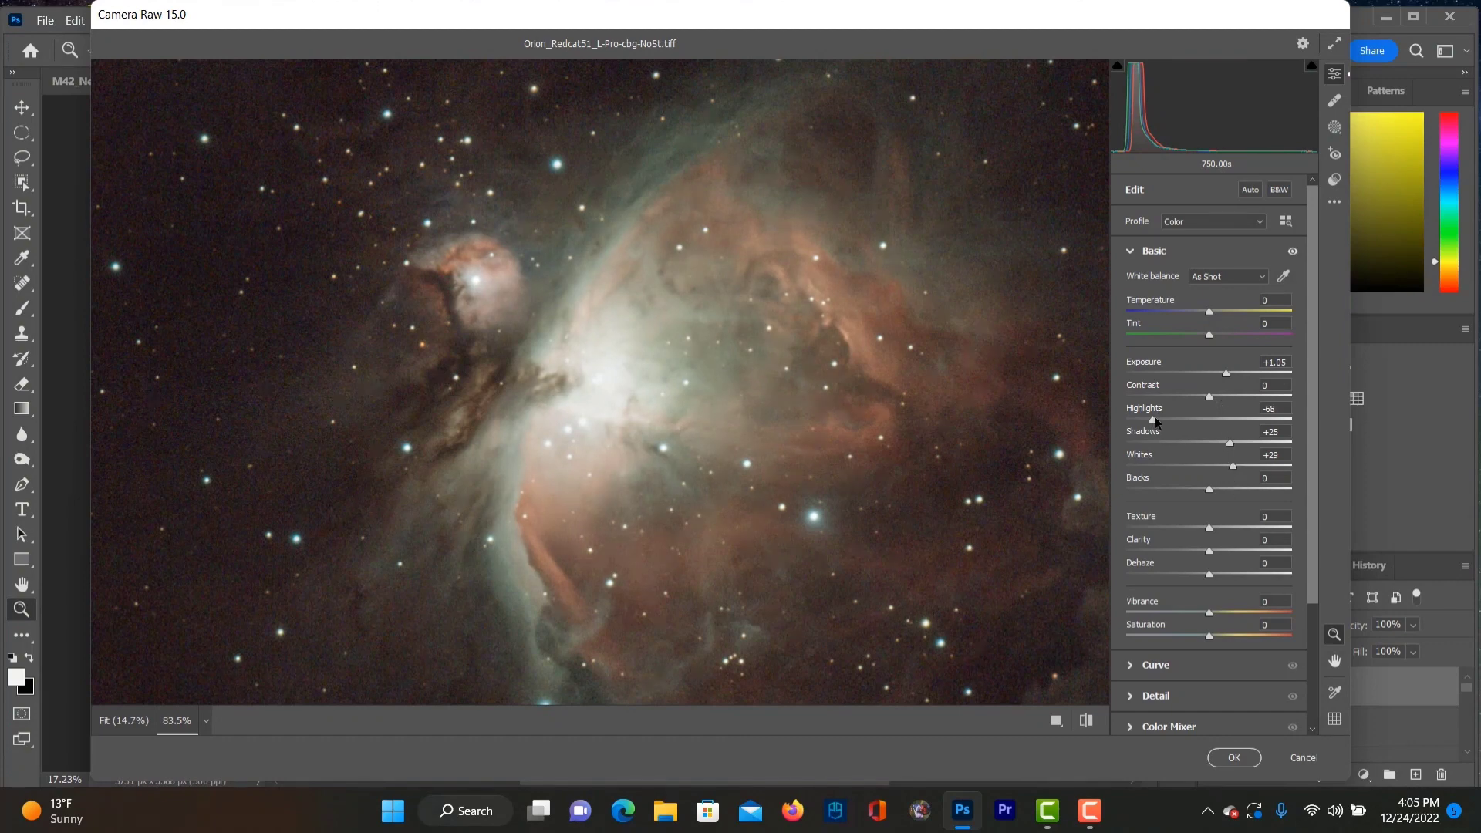
{"action": "left_click_drag", "start_coordinate": [1155, 418], "coordinate": [1164, 419]}
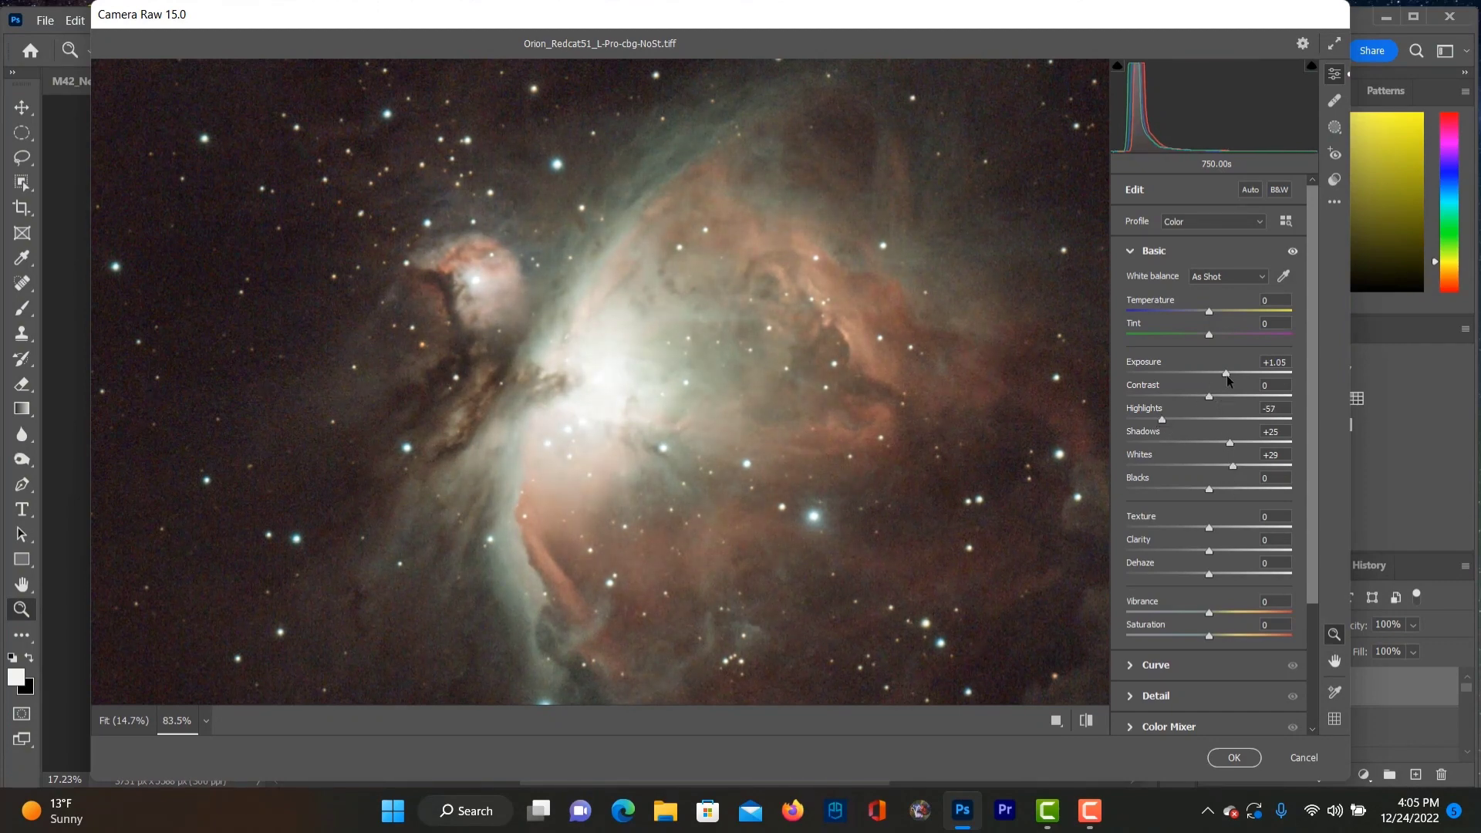
Step: Reduce the Exposure to +0.50 to darken the overall image
{"action": "left_click_drag", "start_coordinate": [1226, 375], "coordinate": [1222, 385]}
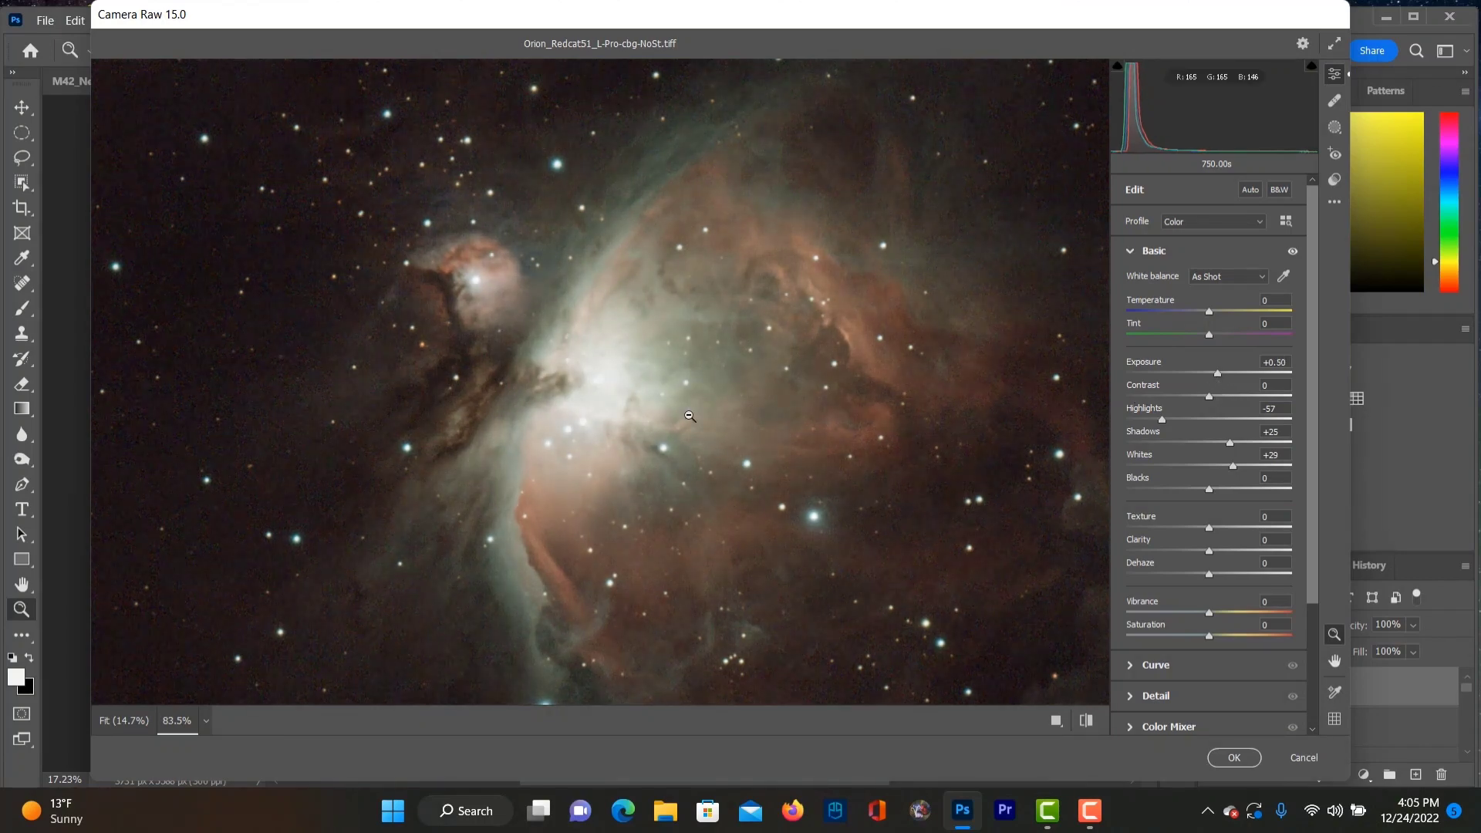
{"action": "left_click", "coordinate": [591, 523], "text": "alt"}
{"action": "right_click", "coordinate": [646, 378]}
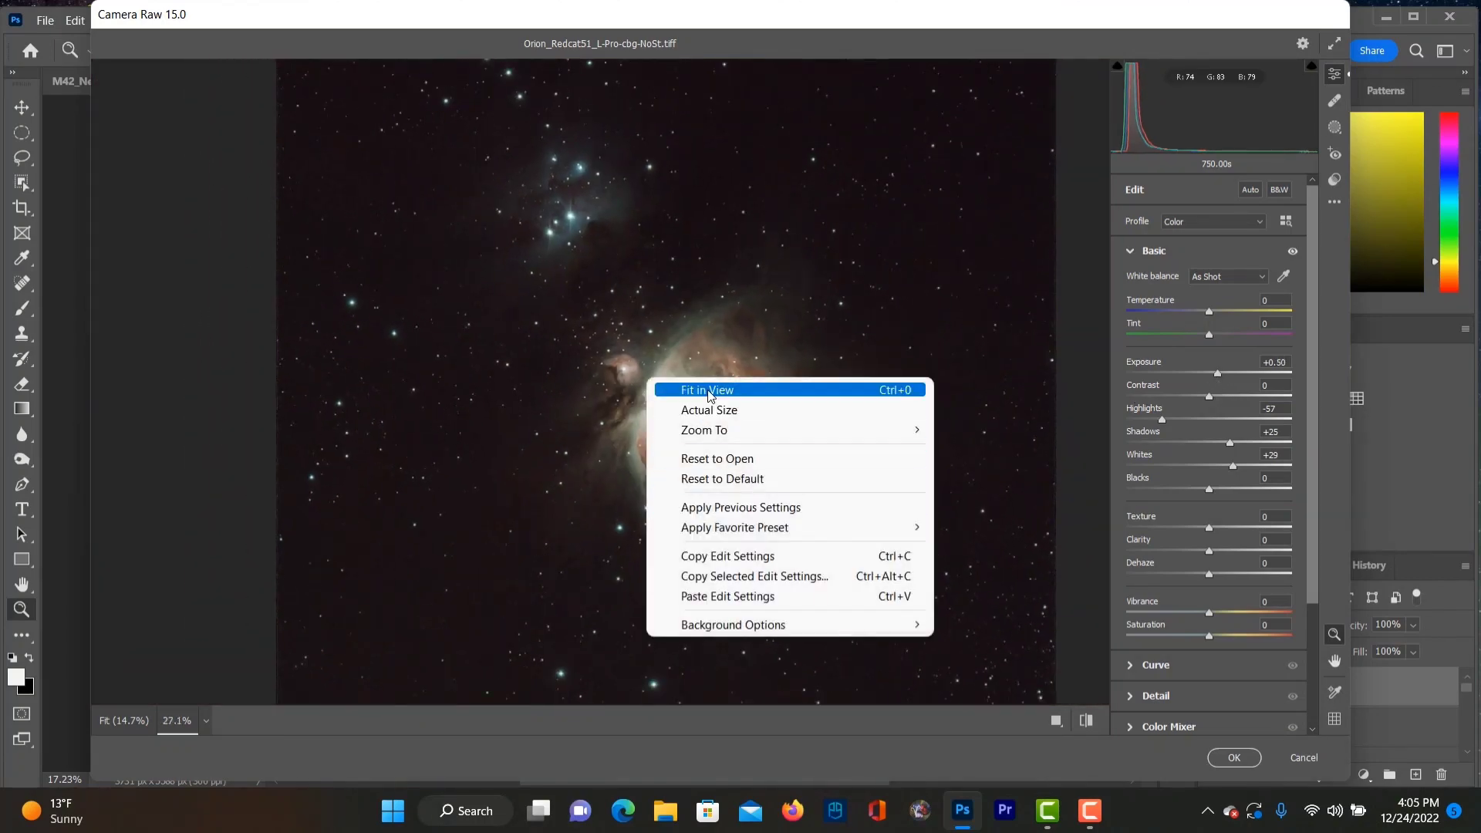
{"action": "left_click", "coordinate": [678, 386]}
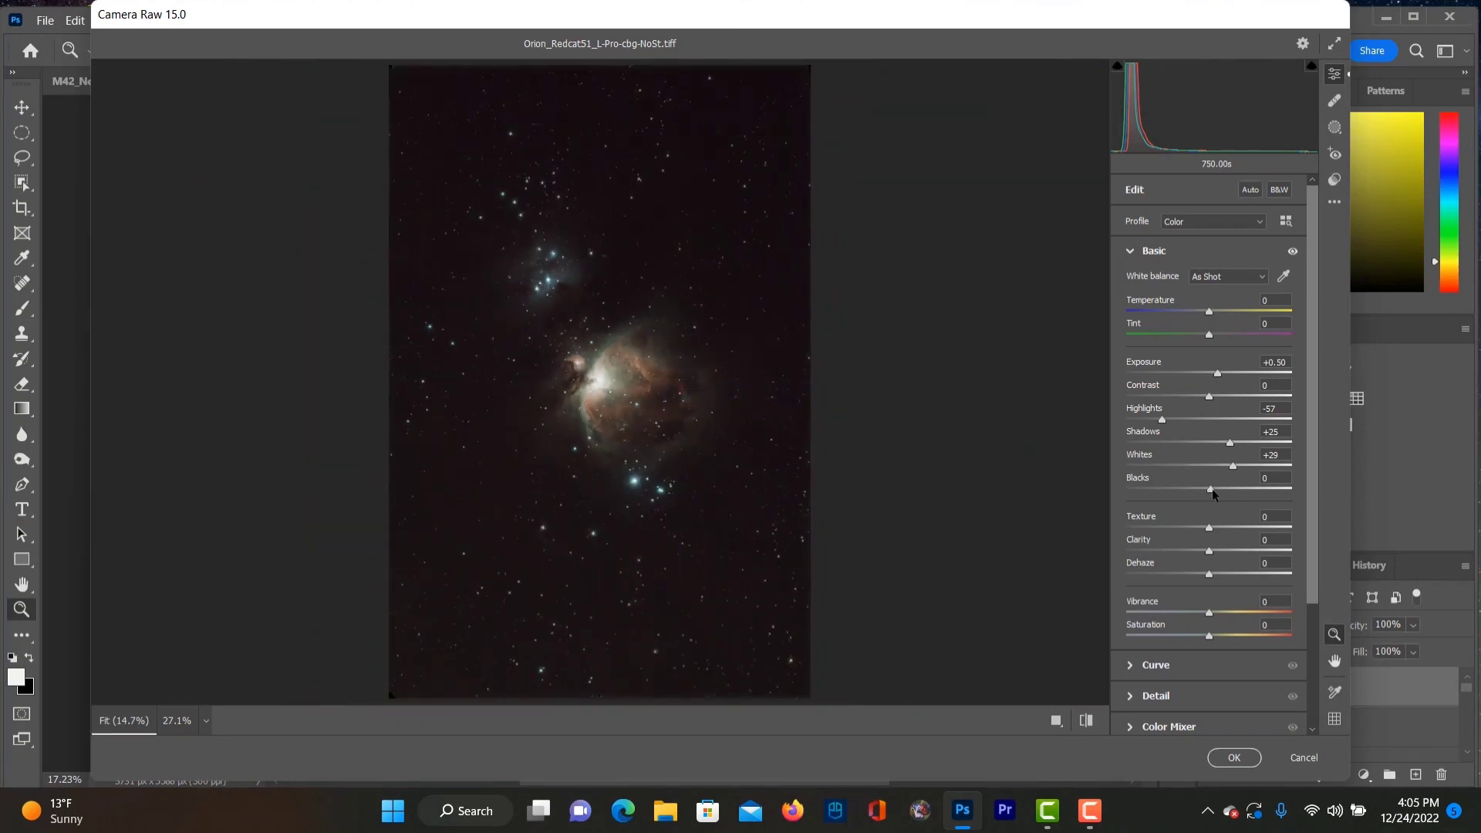
Step: Set Blacks to +24, Dehaze to +7 and Saturation to +12 to bring out the faint nebulosity and color
{"action": "left_click_drag", "start_coordinate": [1213, 494], "coordinate": [1229, 499]}
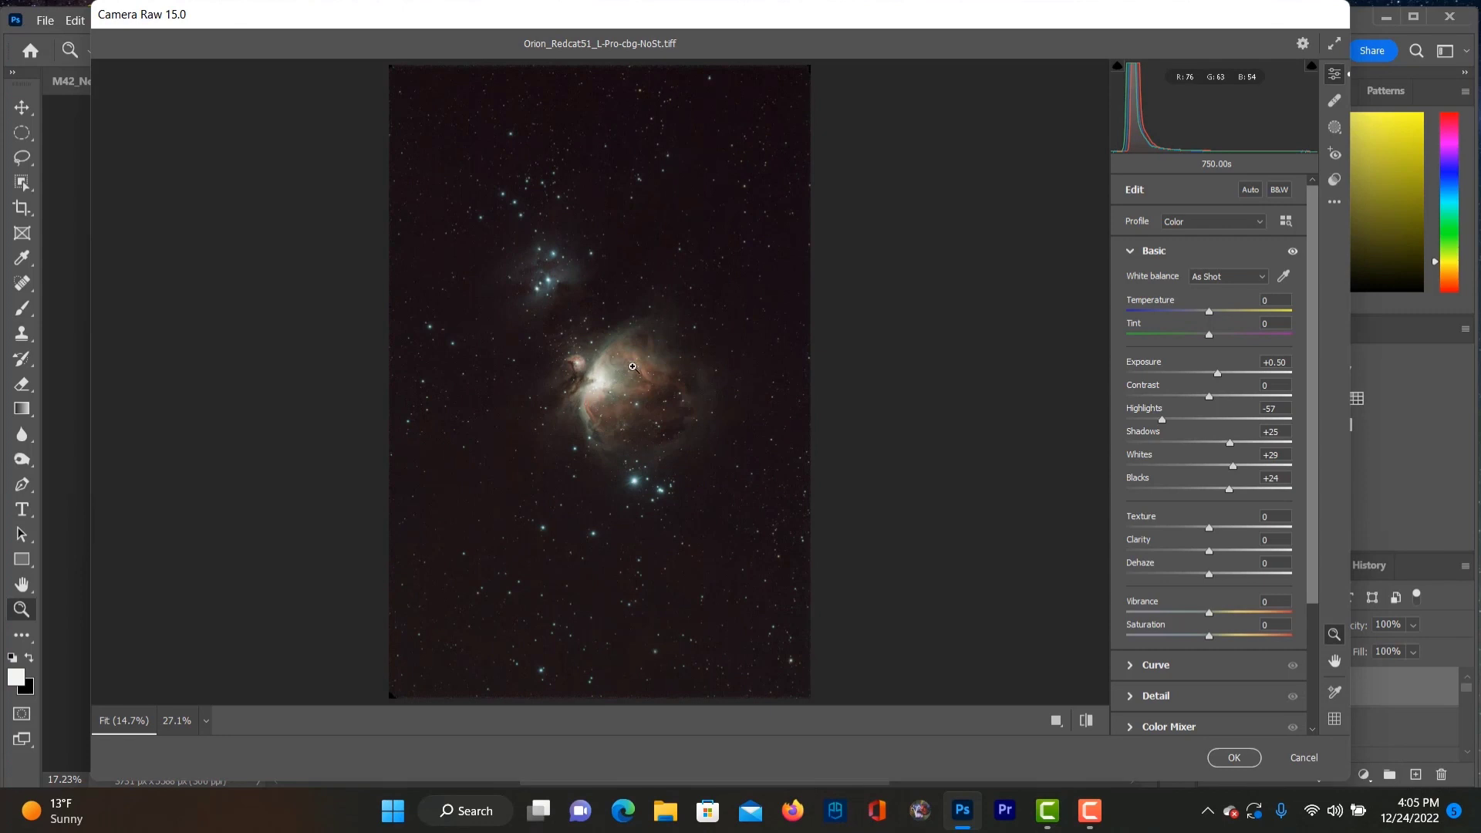
{"action": "left_click", "coordinate": [609, 409]}
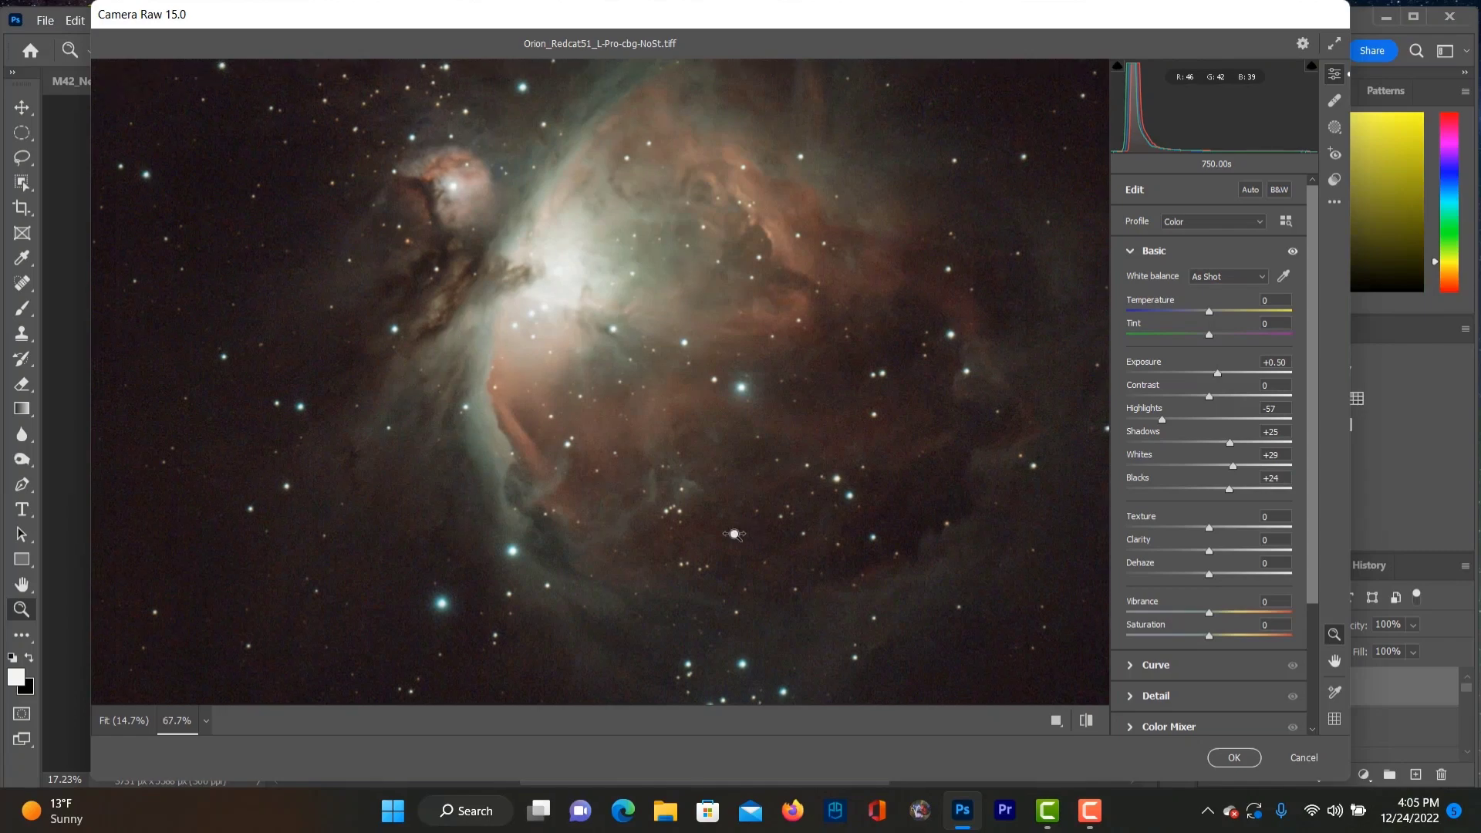
{"action": "left_click", "coordinate": [528, 367], "text": "alt"}
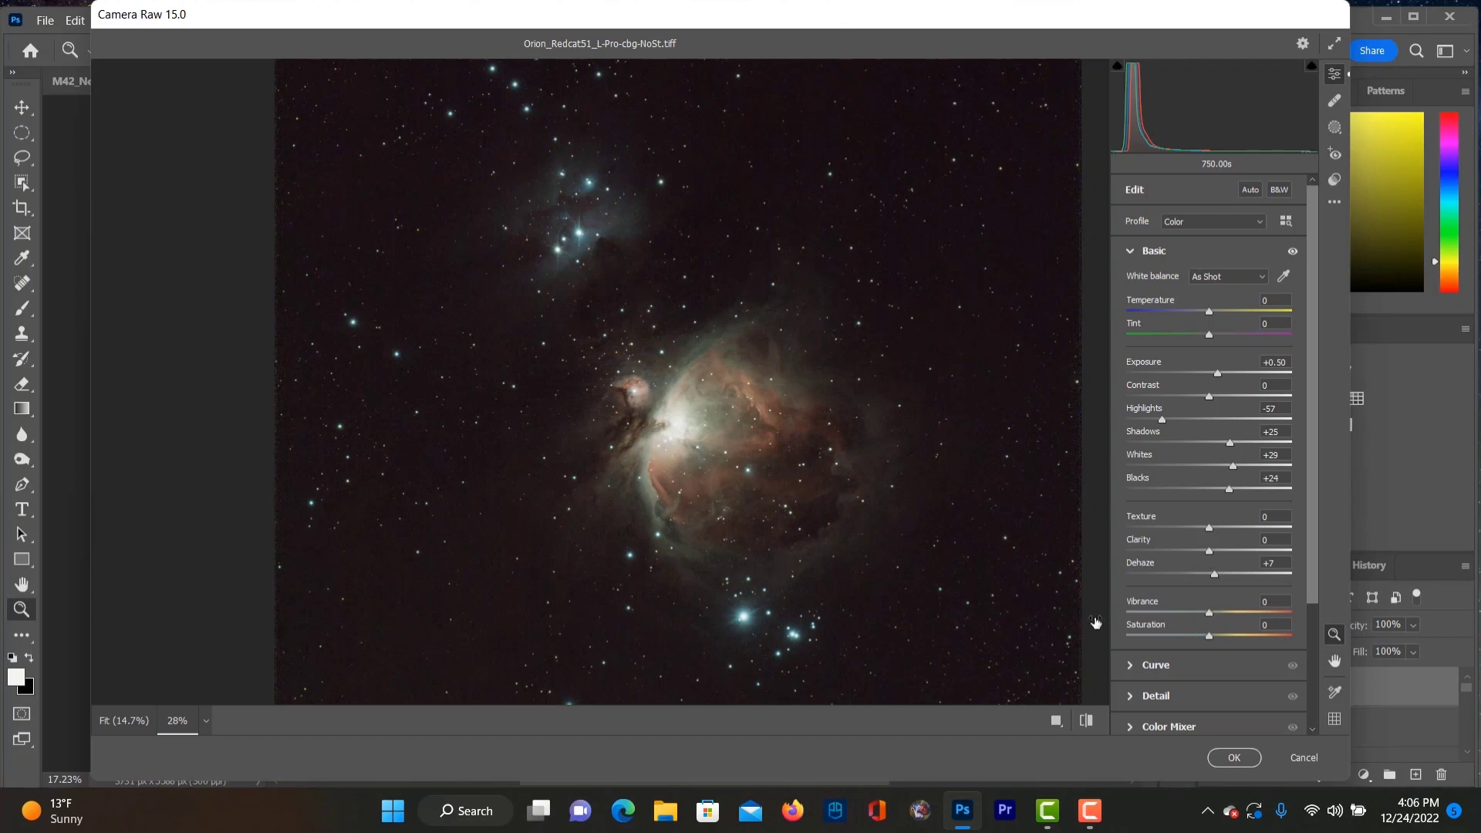
{"action": "left_click_drag", "start_coordinate": [1210, 640], "coordinate": [1219, 639]}
Step: Set Color Noise Reduction to 25, check the whole image, and apply the Camera Raw filter
{"action": "left_click_drag", "start_coordinate": [671, 431], "coordinate": [783, 380]}
{"action": "scroll", "coordinate": [691, 318], "scroll_direction": "up", "scroll_amount": 3}
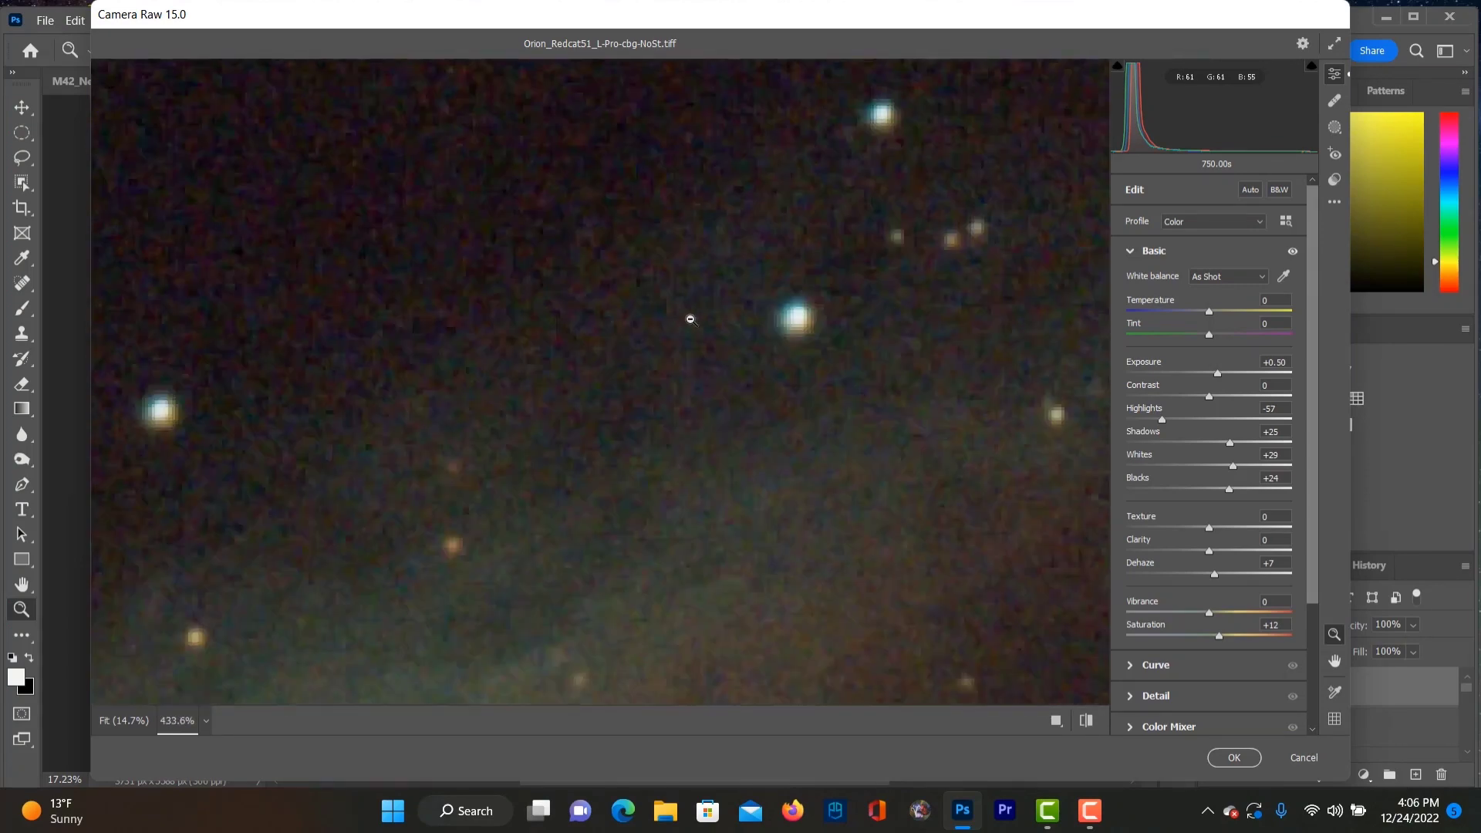
{"action": "scroll", "coordinate": [691, 309], "scroll_direction": "down", "scroll_amount": 3}
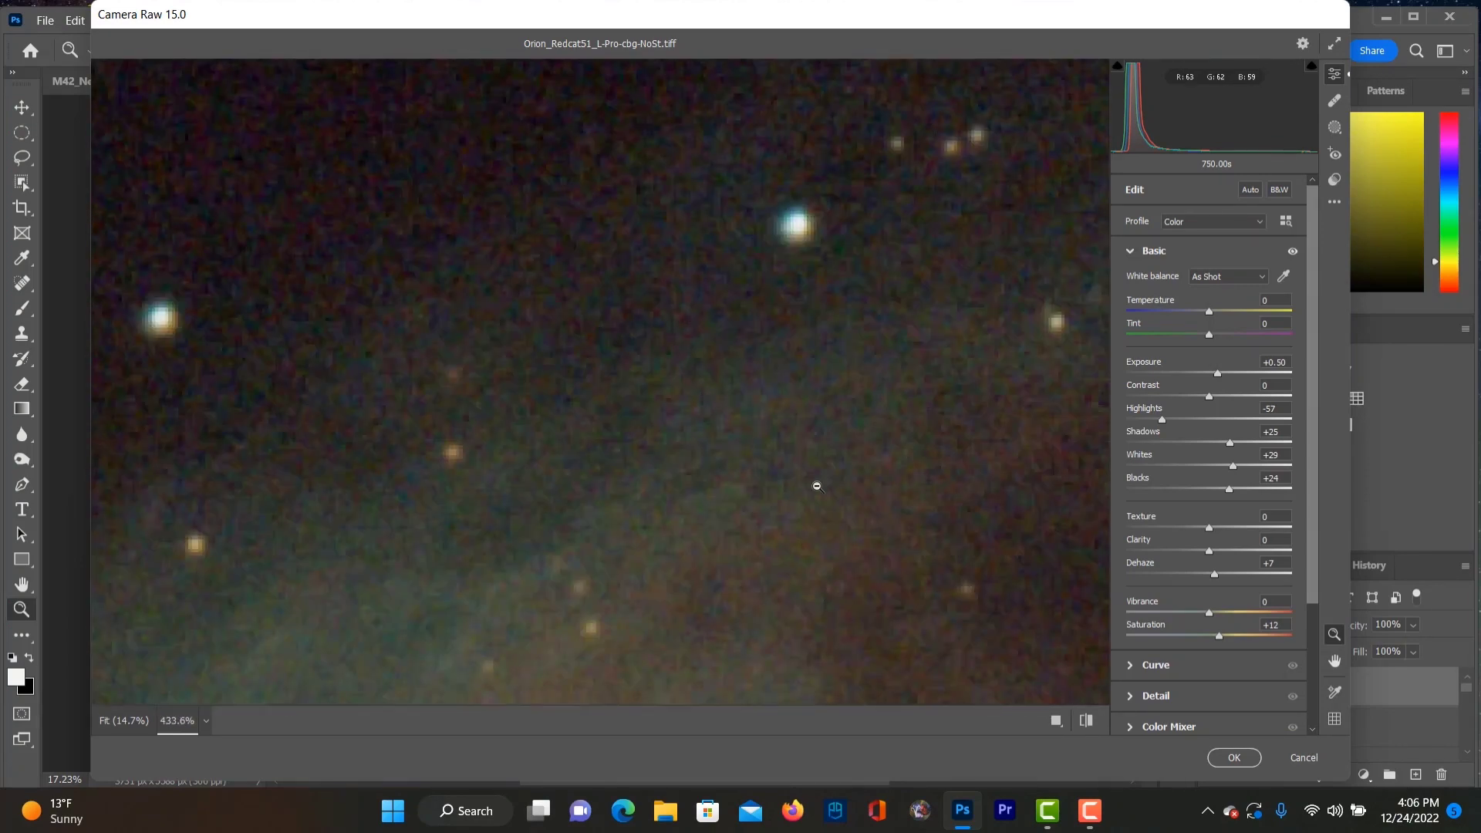
{"action": "left_click", "coordinate": [1156, 694]}
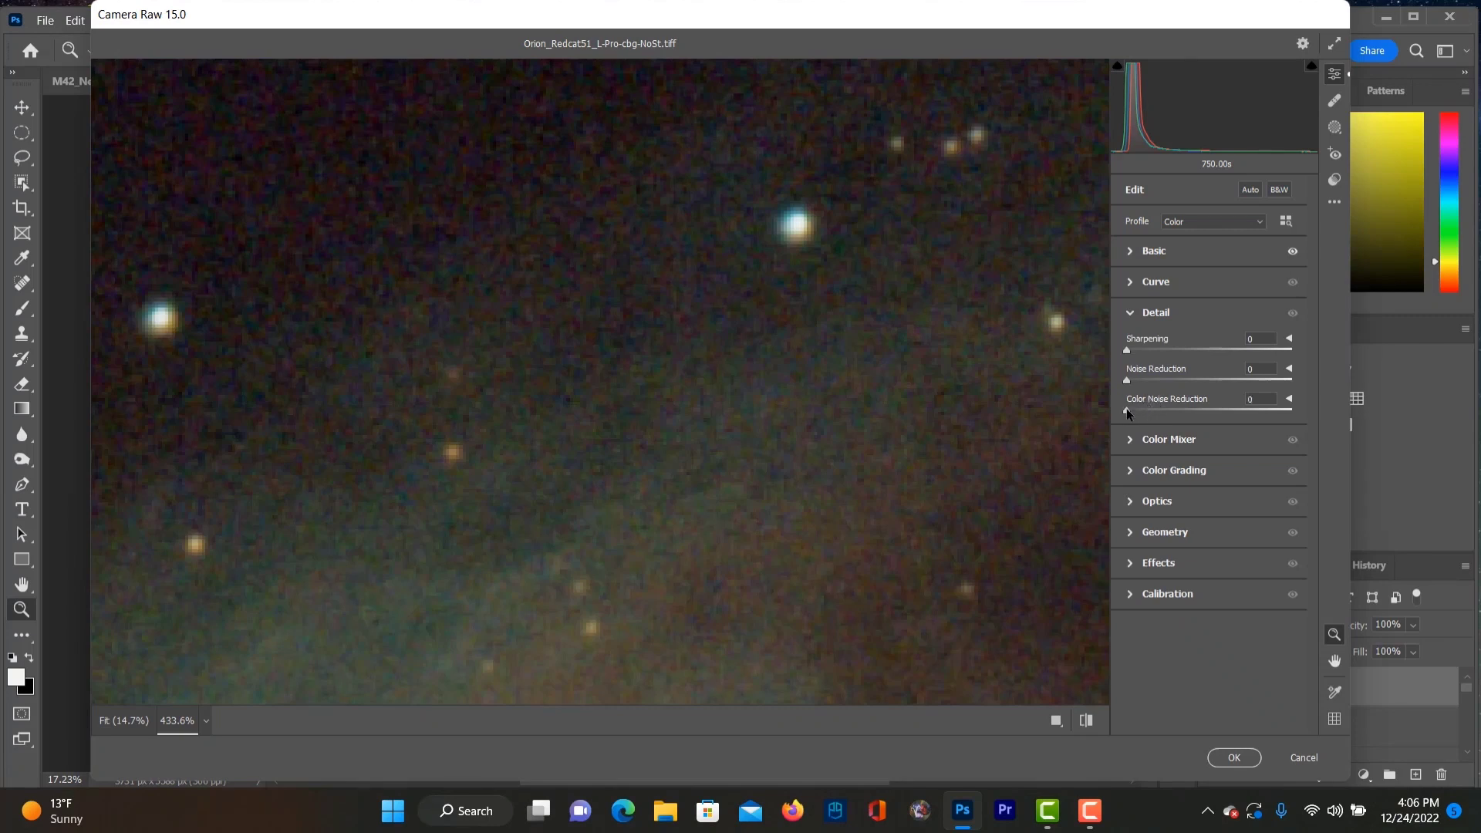
{"action": "left_click_drag", "start_coordinate": [1127, 409], "coordinate": [1169, 415]}
{"action": "left_click_drag", "start_coordinate": [661, 377], "coordinate": [611, 423]}
{"action": "left_click_drag", "start_coordinate": [592, 340], "coordinate": [580, 391]}
{"action": "right_click", "coordinate": [581, 391]}
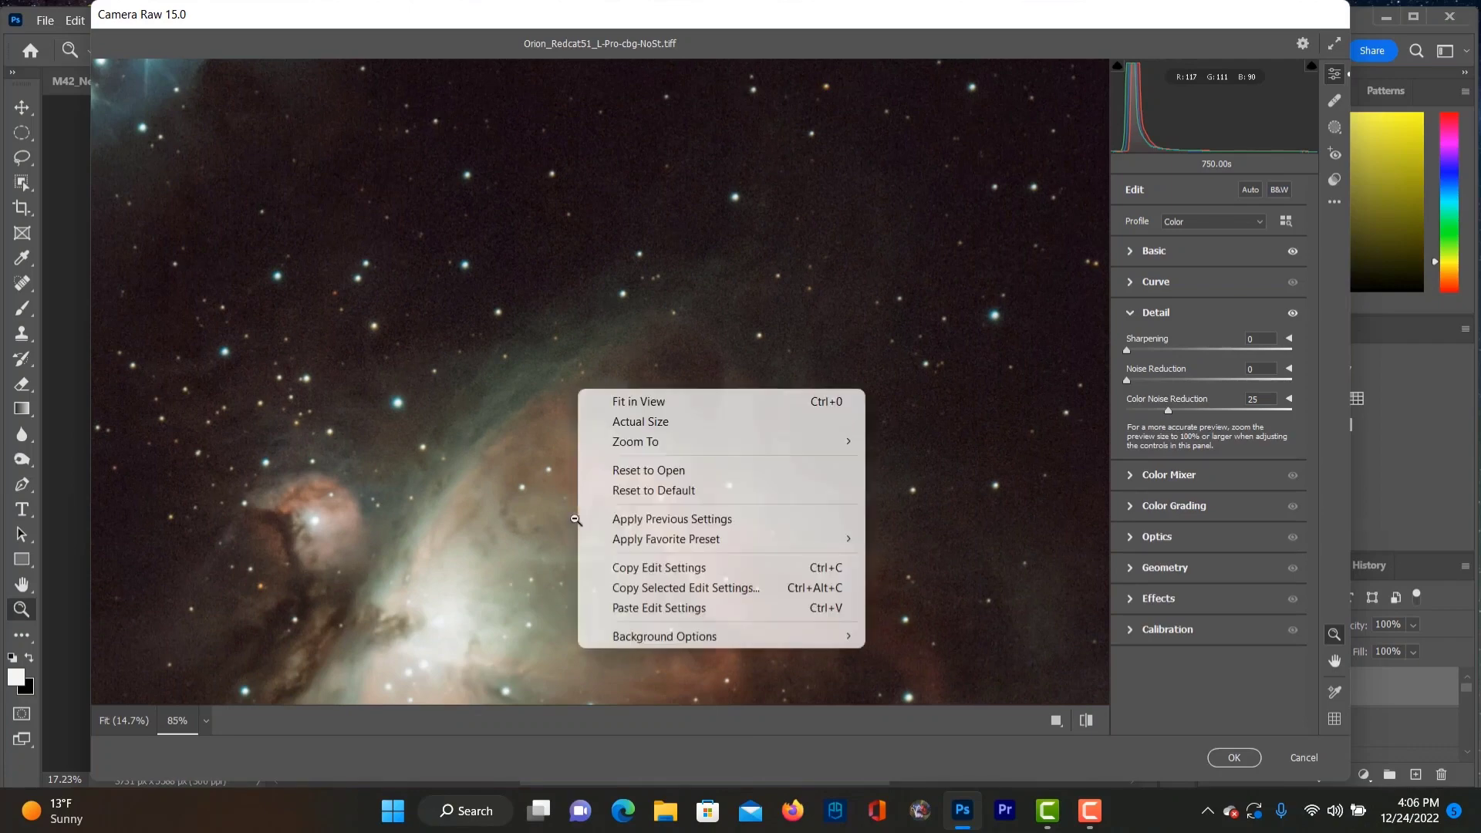
{"action": "left_click", "coordinate": [617, 402]}
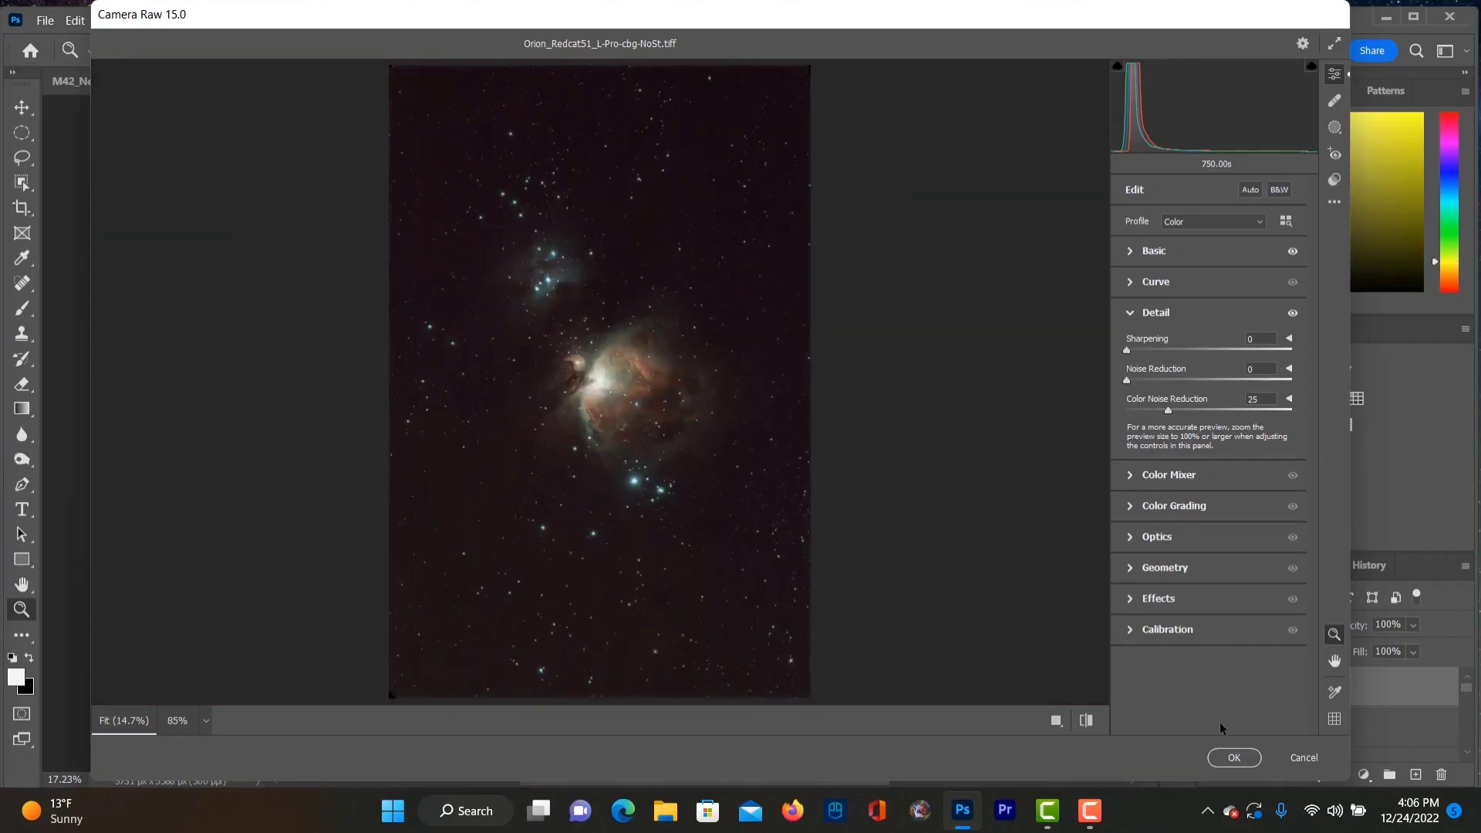
{"action": "left_click", "coordinate": [1233, 759]}
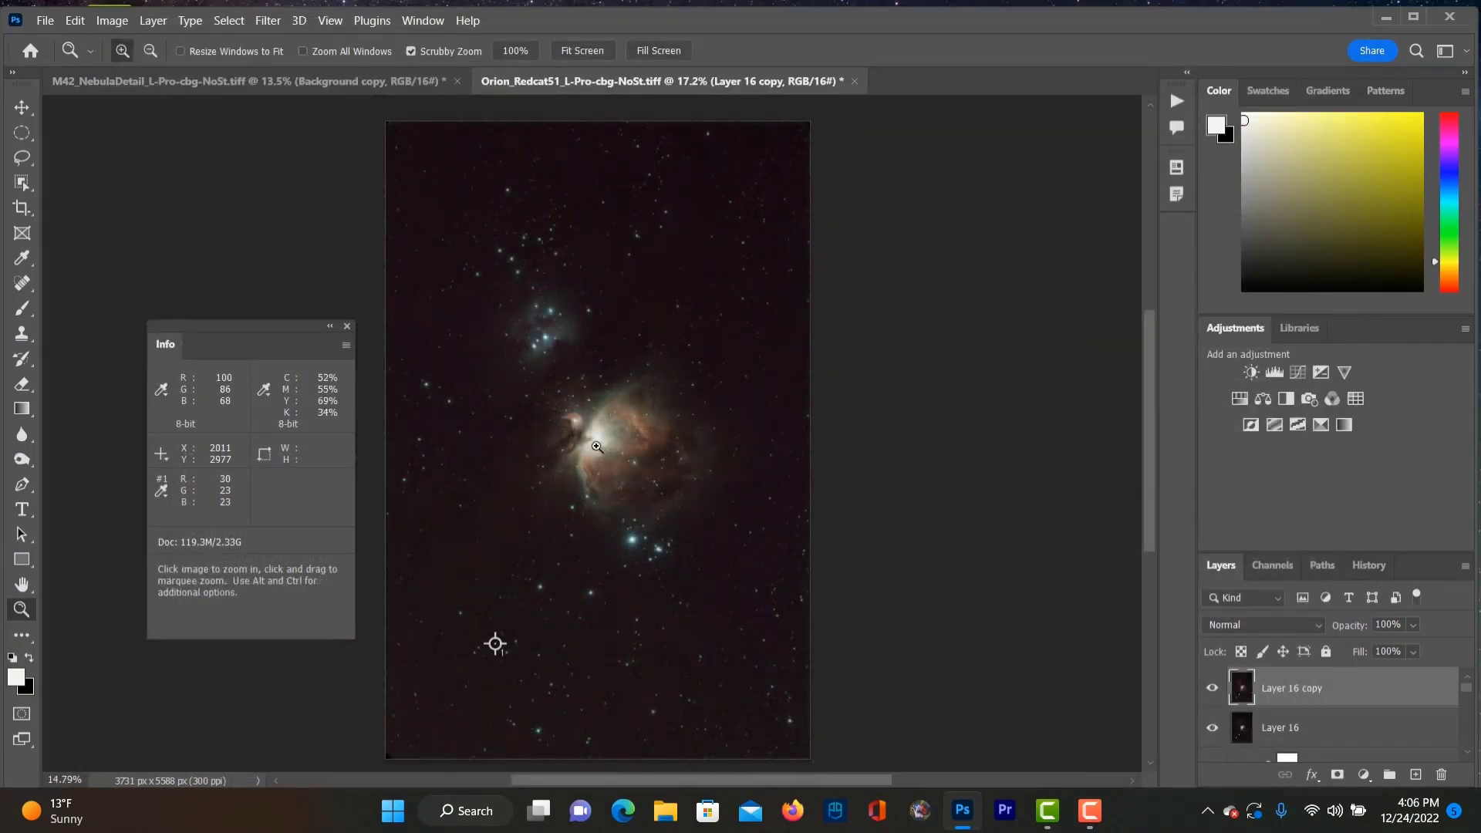
Step: Duplicate the Camera Raw-filtered layer, Layer 16 copy, in the Orion_Redcat51 image
{"action": "left_click", "coordinate": [651, 440]}
{"action": "scroll", "coordinate": [598, 575], "scroll_direction": "down", "scroll_amount": 4}
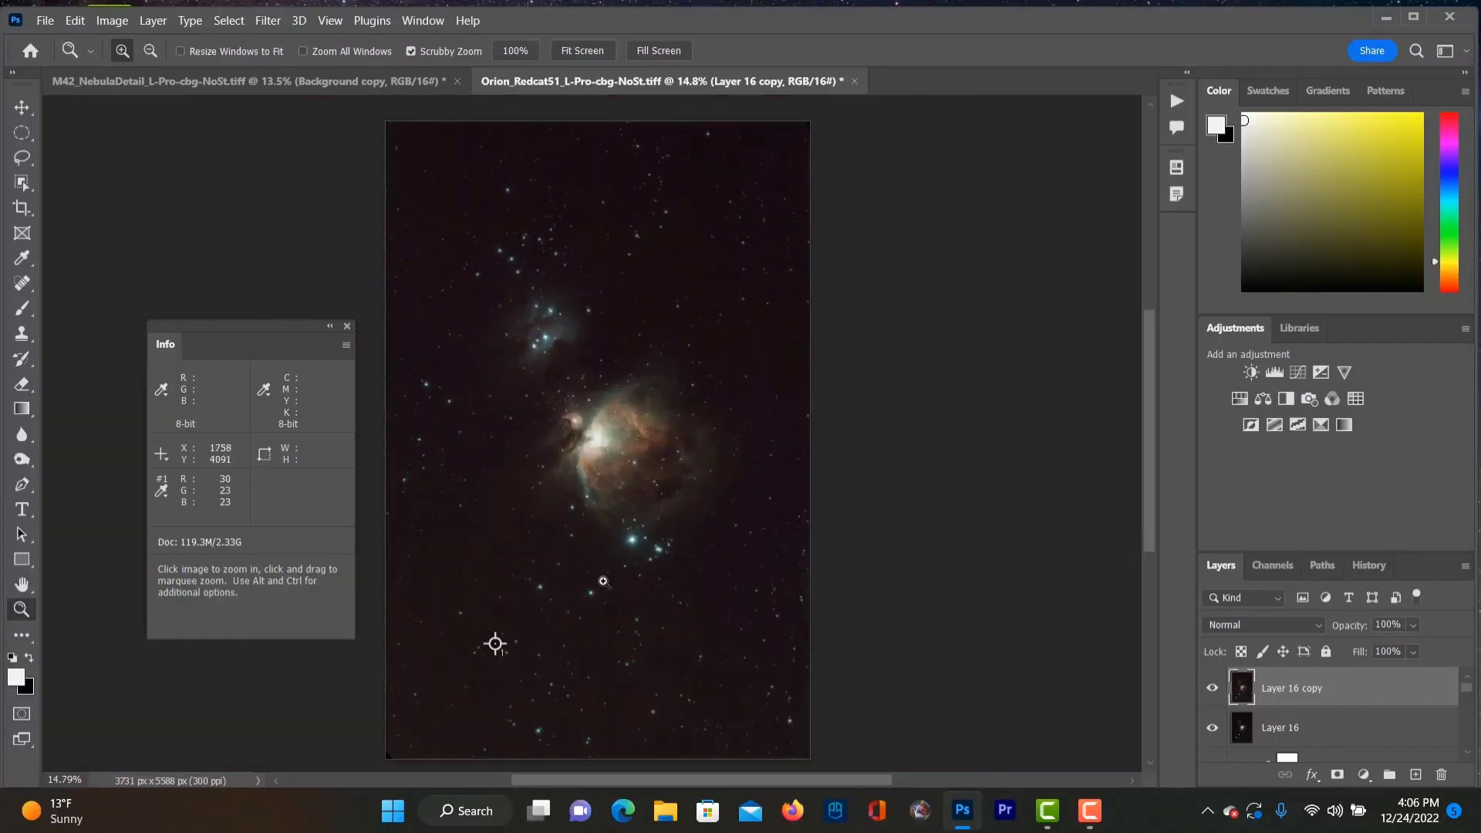
{"action": "scroll", "coordinate": [597, 589], "scroll_direction": "down", "scroll_amount": 1}
{"action": "key", "text": "ctrl+j"}
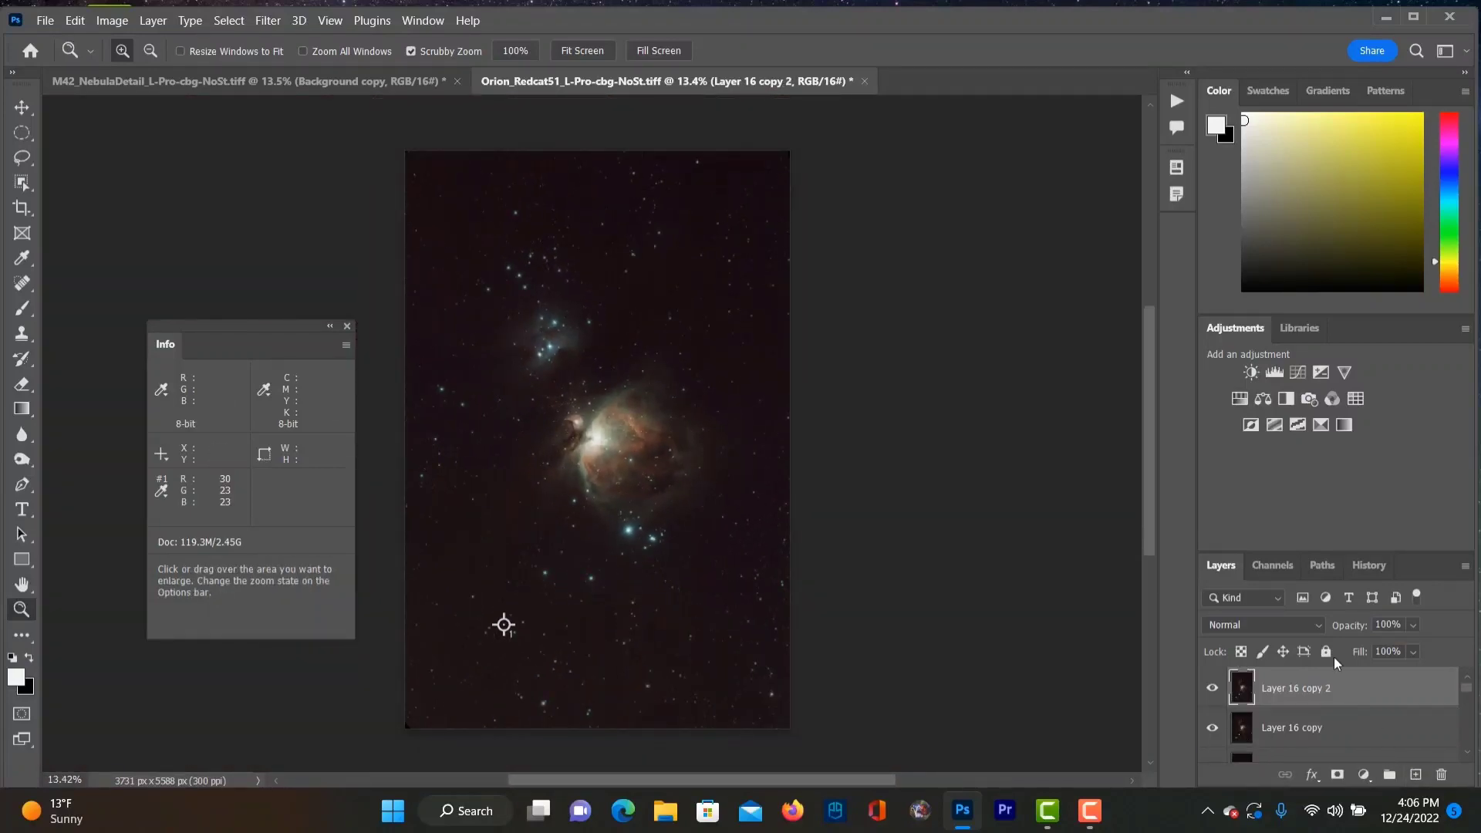
Step: Add a Curves adjustment above the duplicated layer and lift a point in the RGB curve's shadows to brighten the nebula
{"action": "left_click", "coordinate": [1296, 373]}
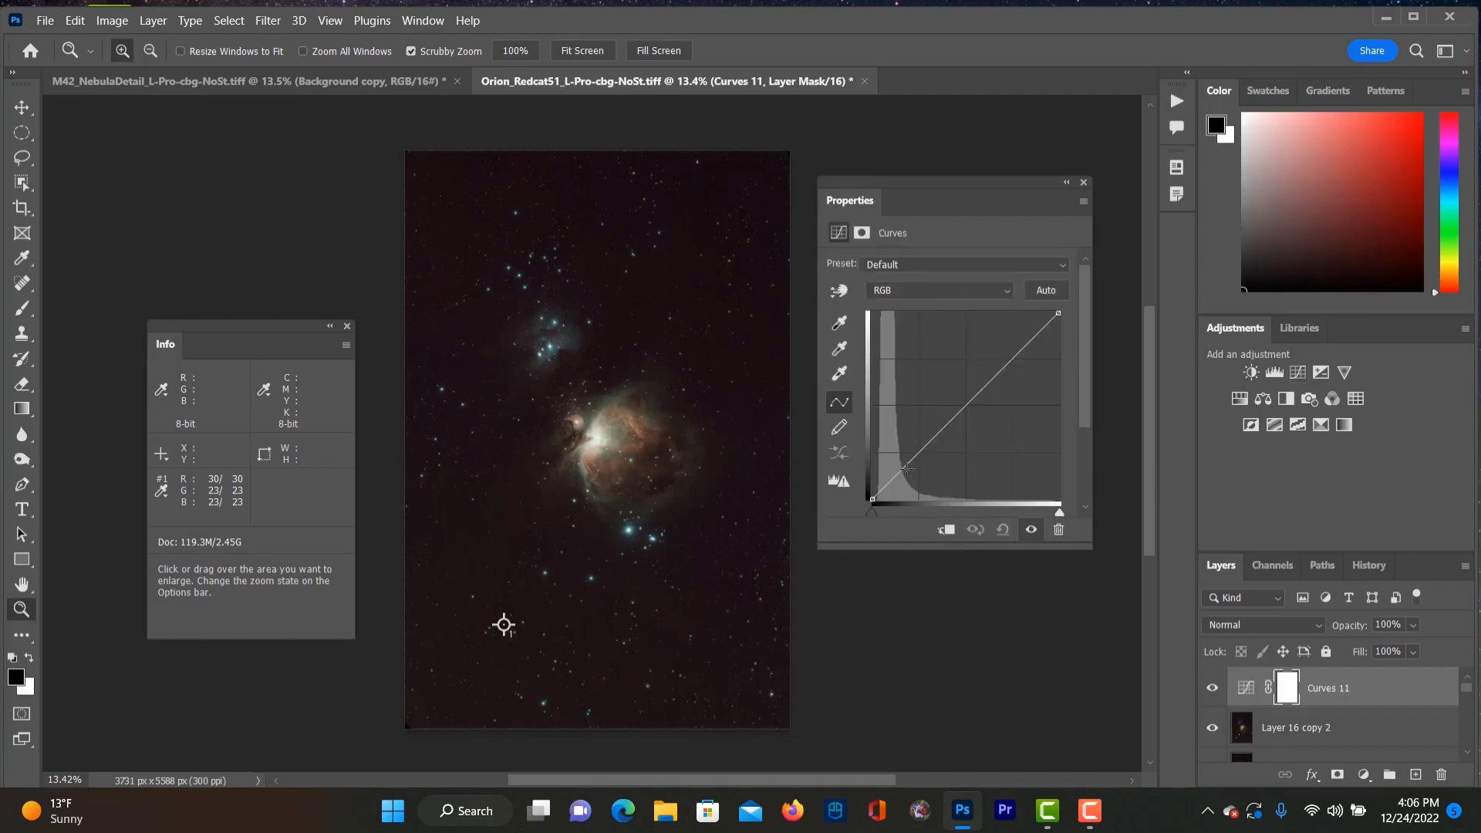
{"action": "left_click", "coordinate": [901, 468]}
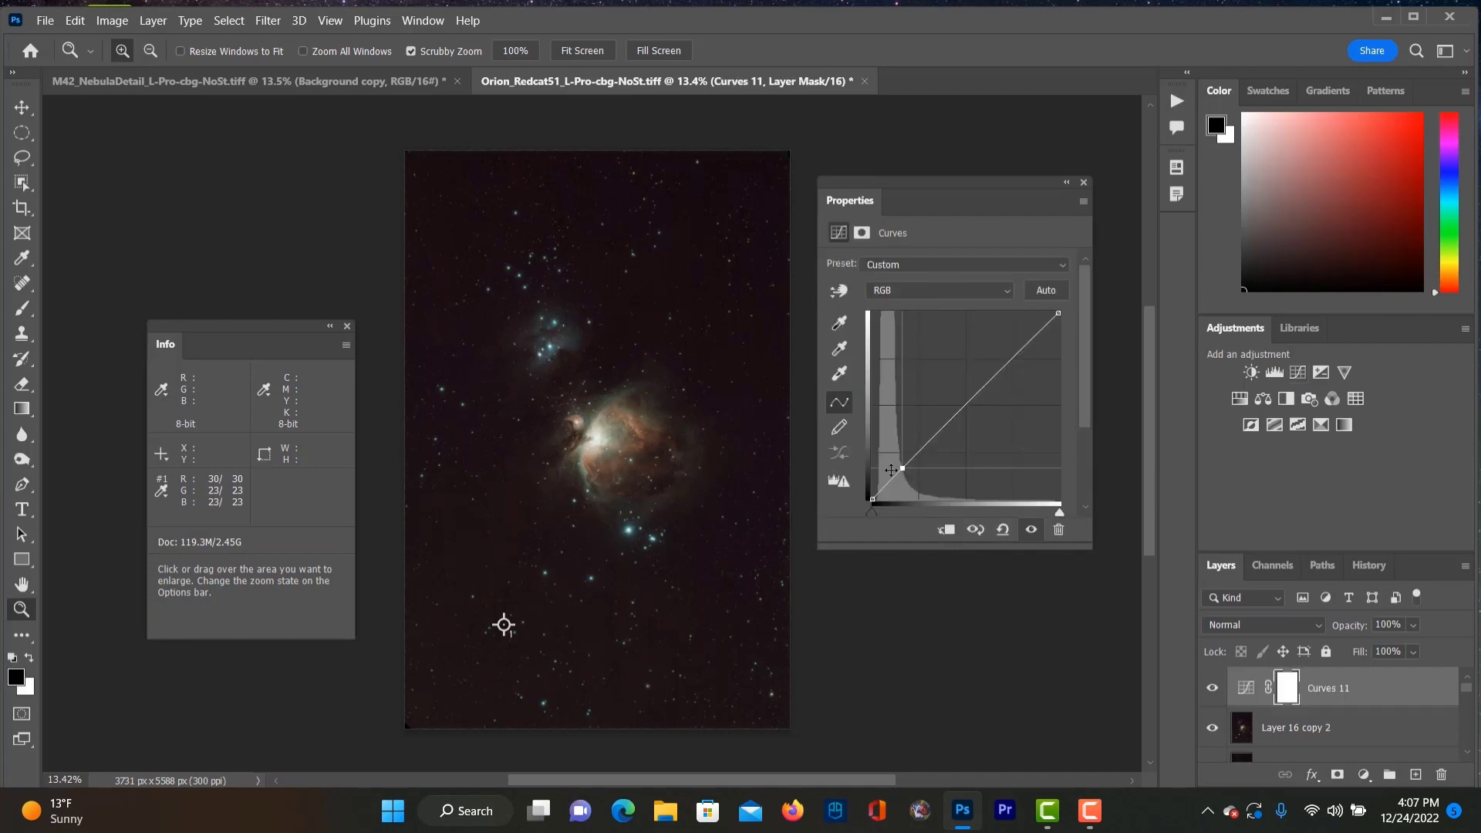
{"action": "key", "text": "Up"}
{"action": "key", "text": "Up"}
{"action": "key", "text": "Up"}
{"action": "key", "text": "Up"}
{"action": "key", "text": "Up"}
{"action": "key", "text": "Up"}
{"action": "key", "text": "Up"}
{"action": "key", "text": "Up"}
{"action": "key", "text": "Up"}
{"action": "key", "text": "Up"}
{"action": "key", "text": "Up"}
{"action": "key", "text": "Up"}
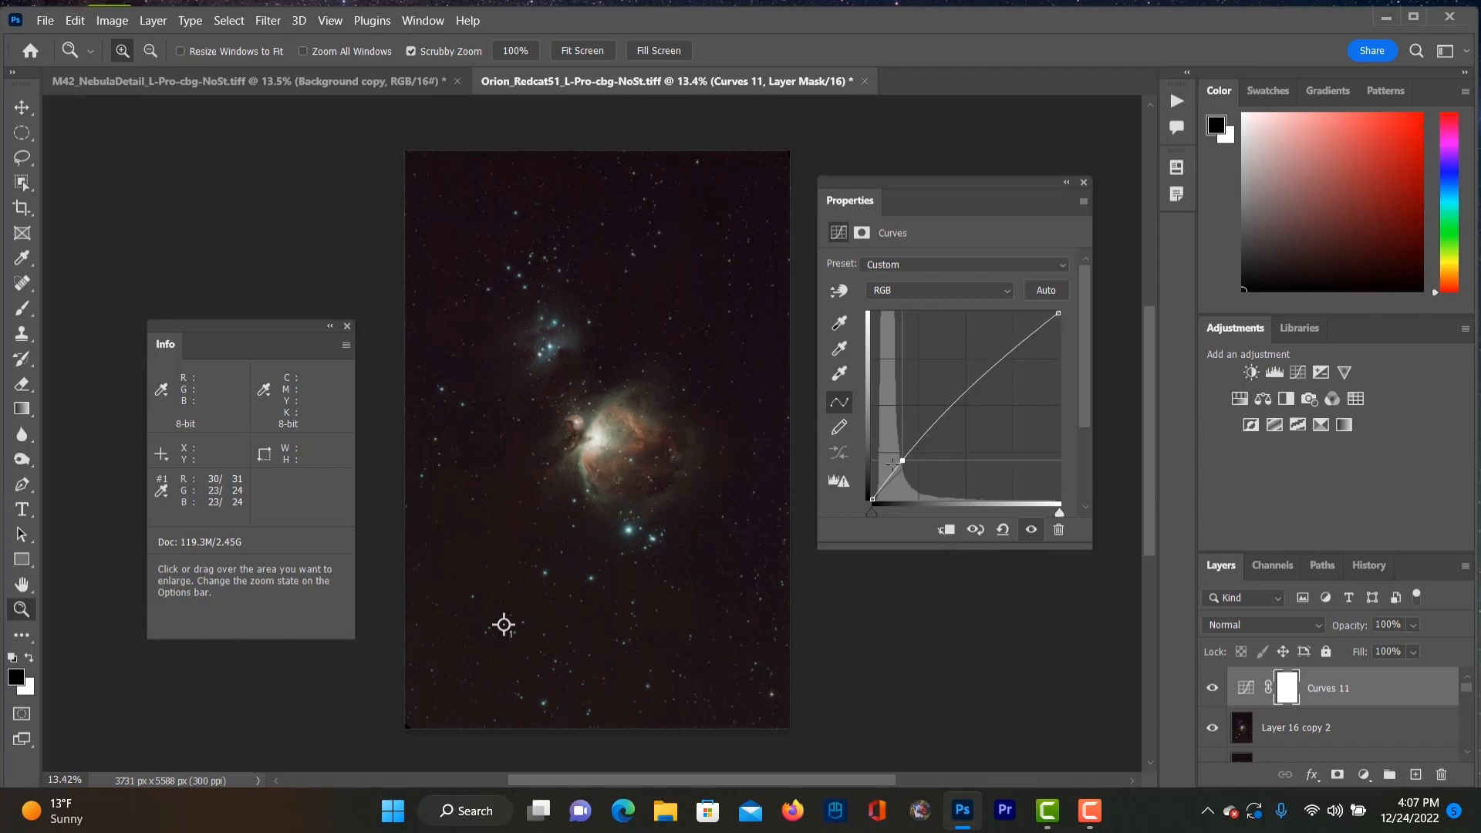
{"action": "key", "text": "Up"}
{"action": "key", "text": "Up"}
{"action": "key", "text": "Up"}
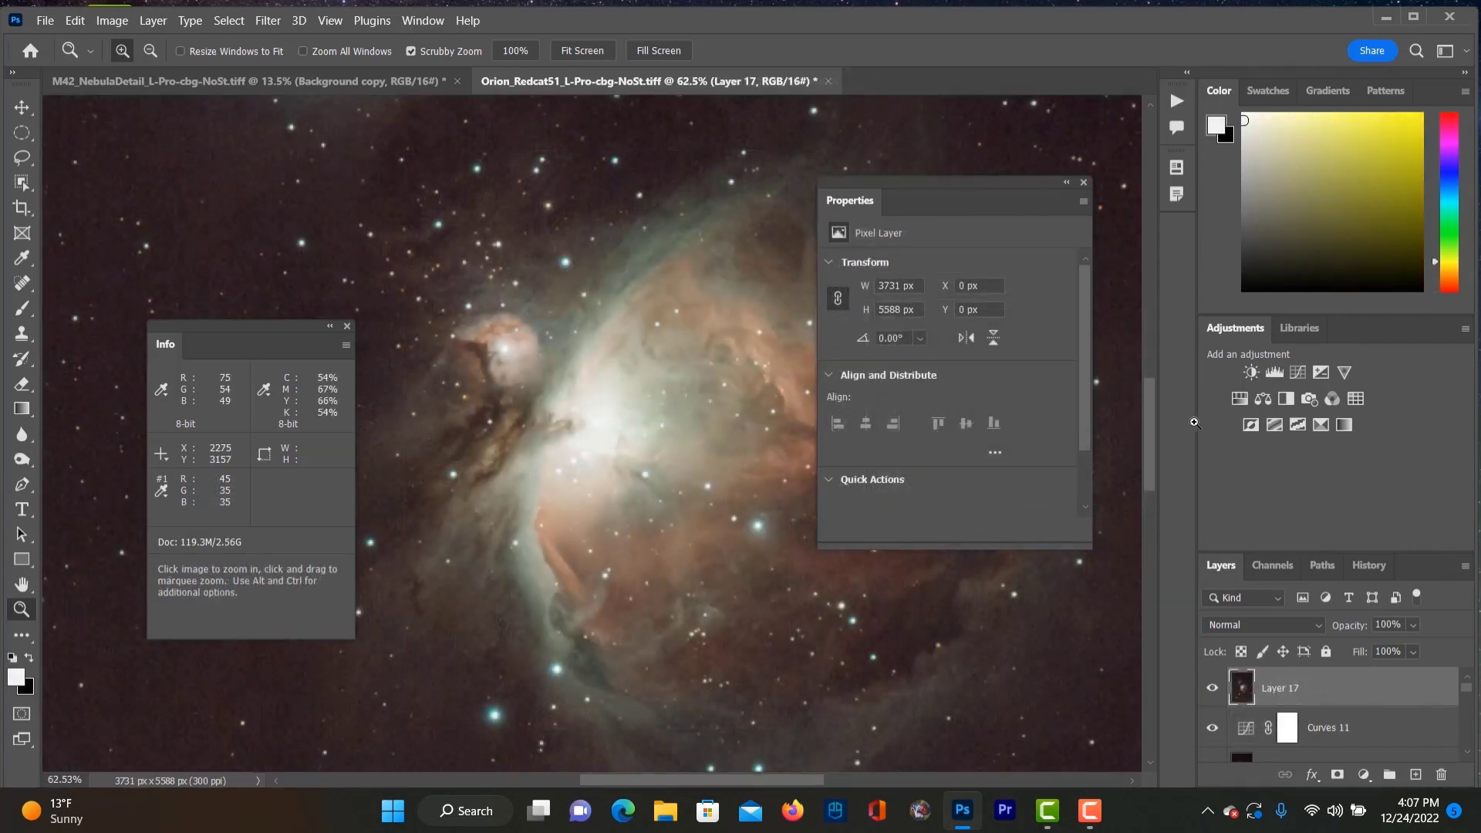
Step: Add a Levels adjustment above the stamped Layer 17 and balance its color channels to neutralize the dark background
{"action": "left_click", "coordinate": [1279, 372]}
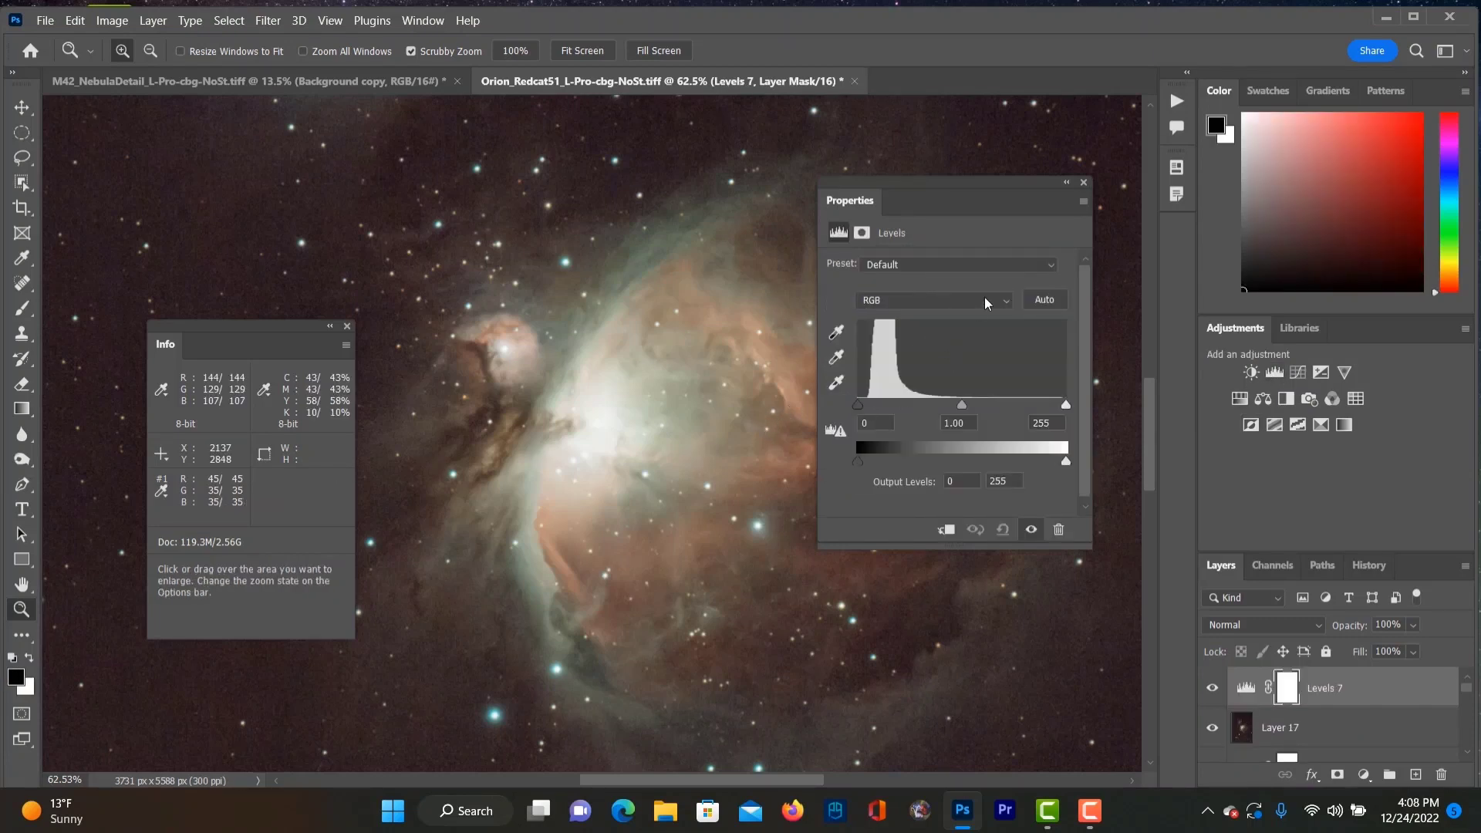
{"action": "left_click", "coordinate": [932, 303]}
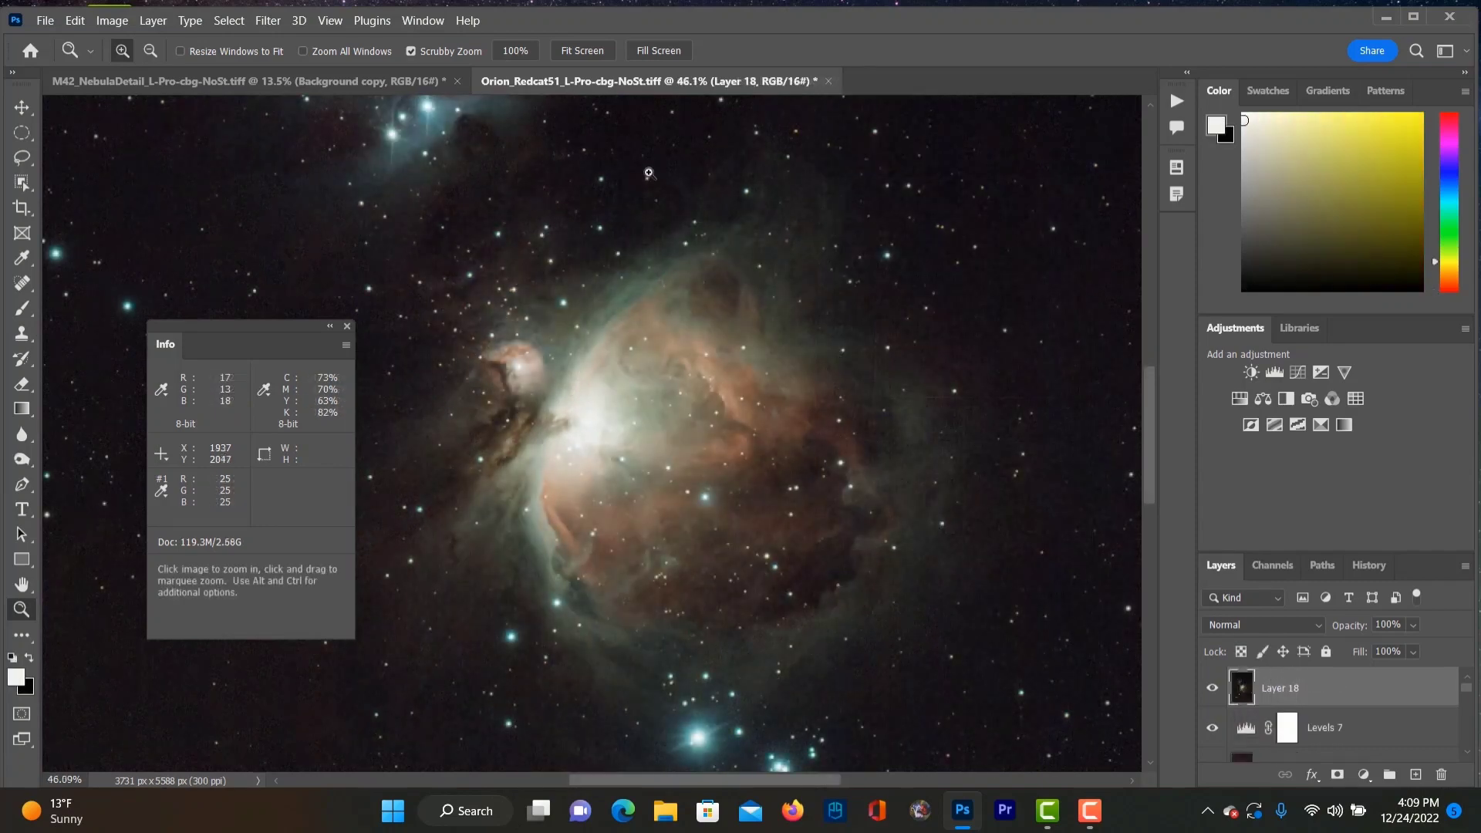
{"action": "left_click_drag", "start_coordinate": [646, 172], "coordinate": [692, 200]}
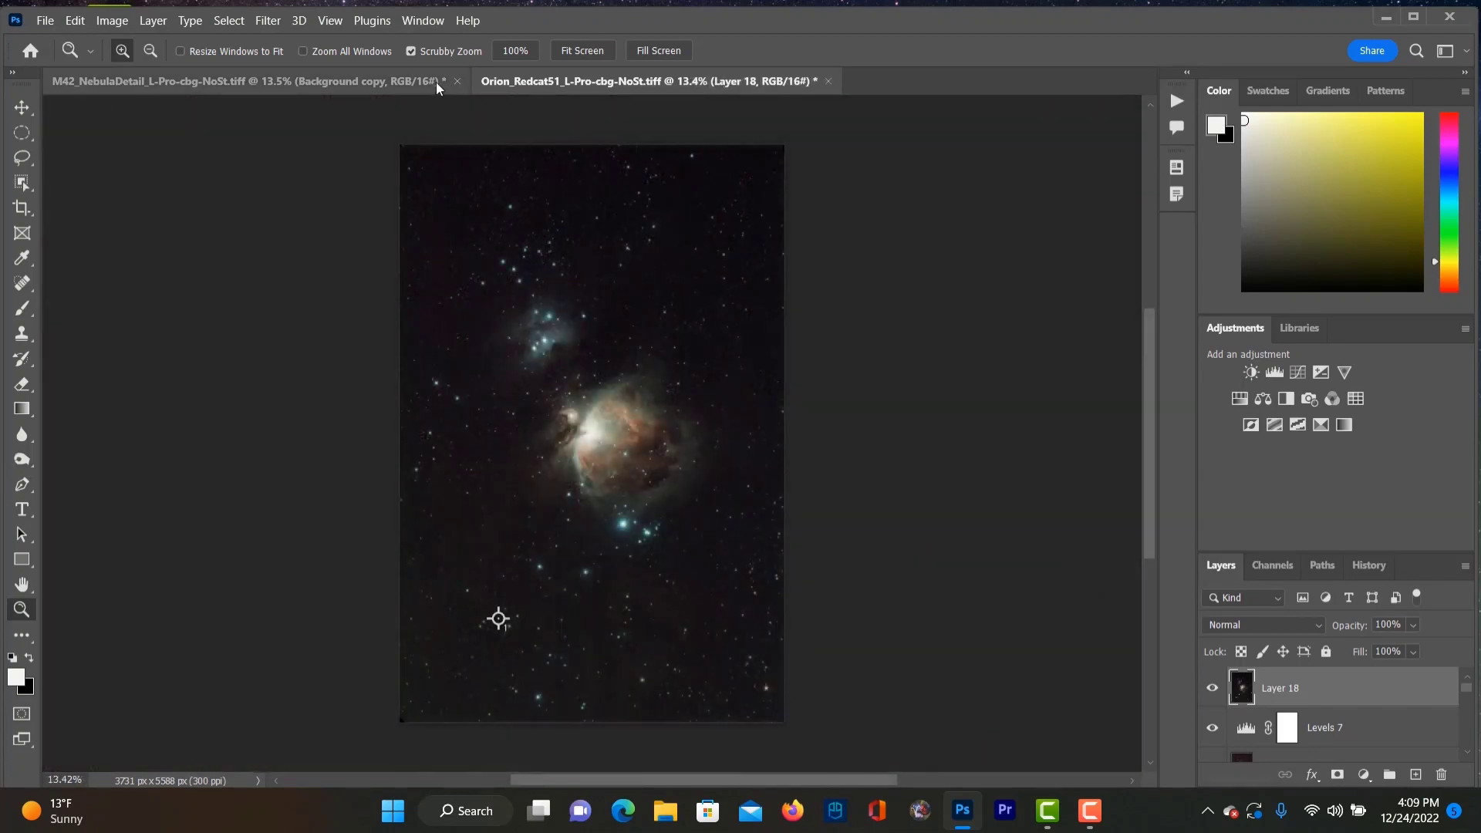
Step: Examine the bright core in the M42_NebulaDetail image at several zoom levels and compare it with the Orion_Redcat51 image
{"action": "left_click", "coordinate": [336, 83]}
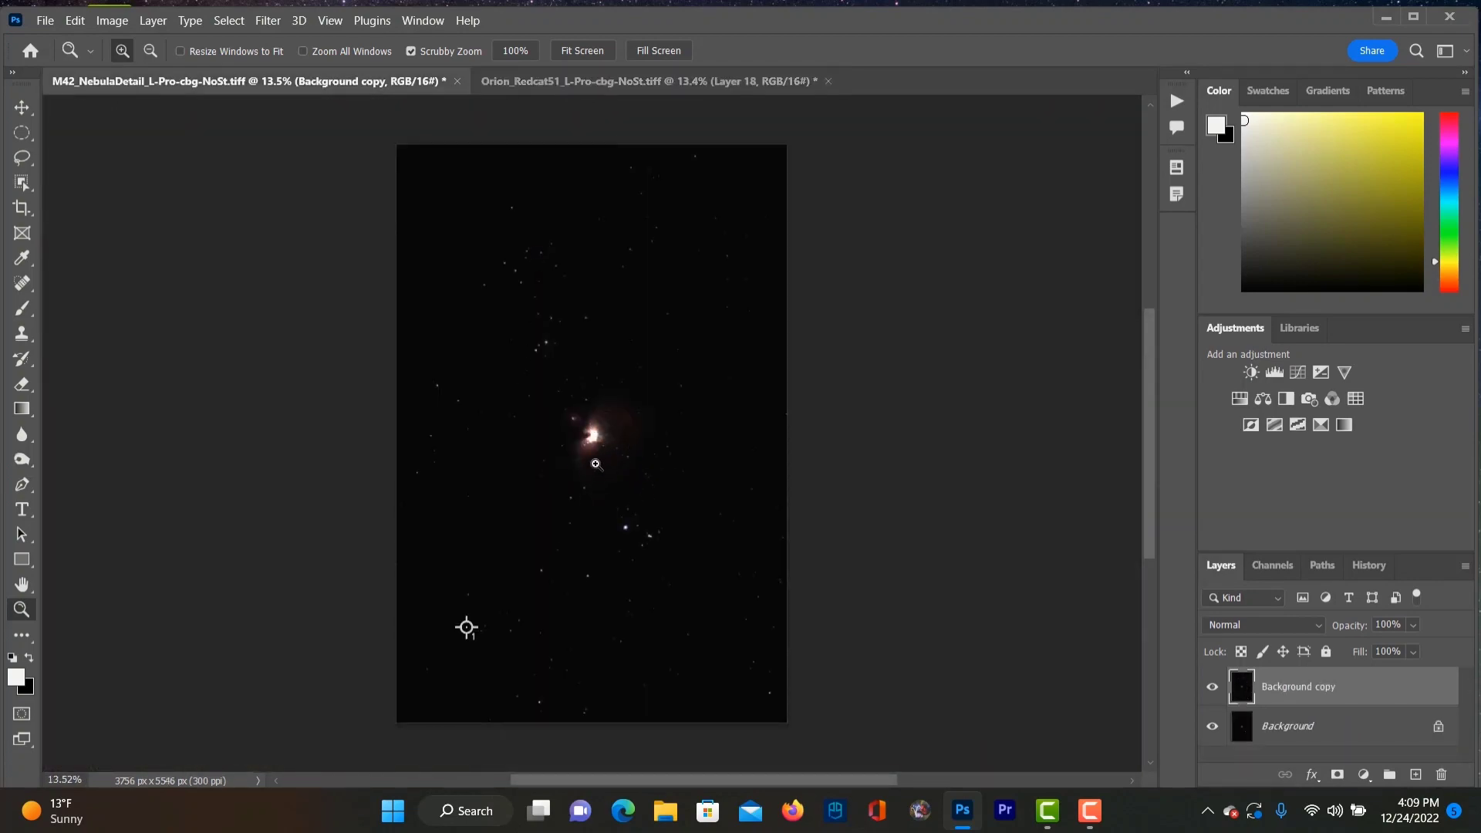
{"action": "left_click_drag", "start_coordinate": [605, 446], "coordinate": [717, 490]}
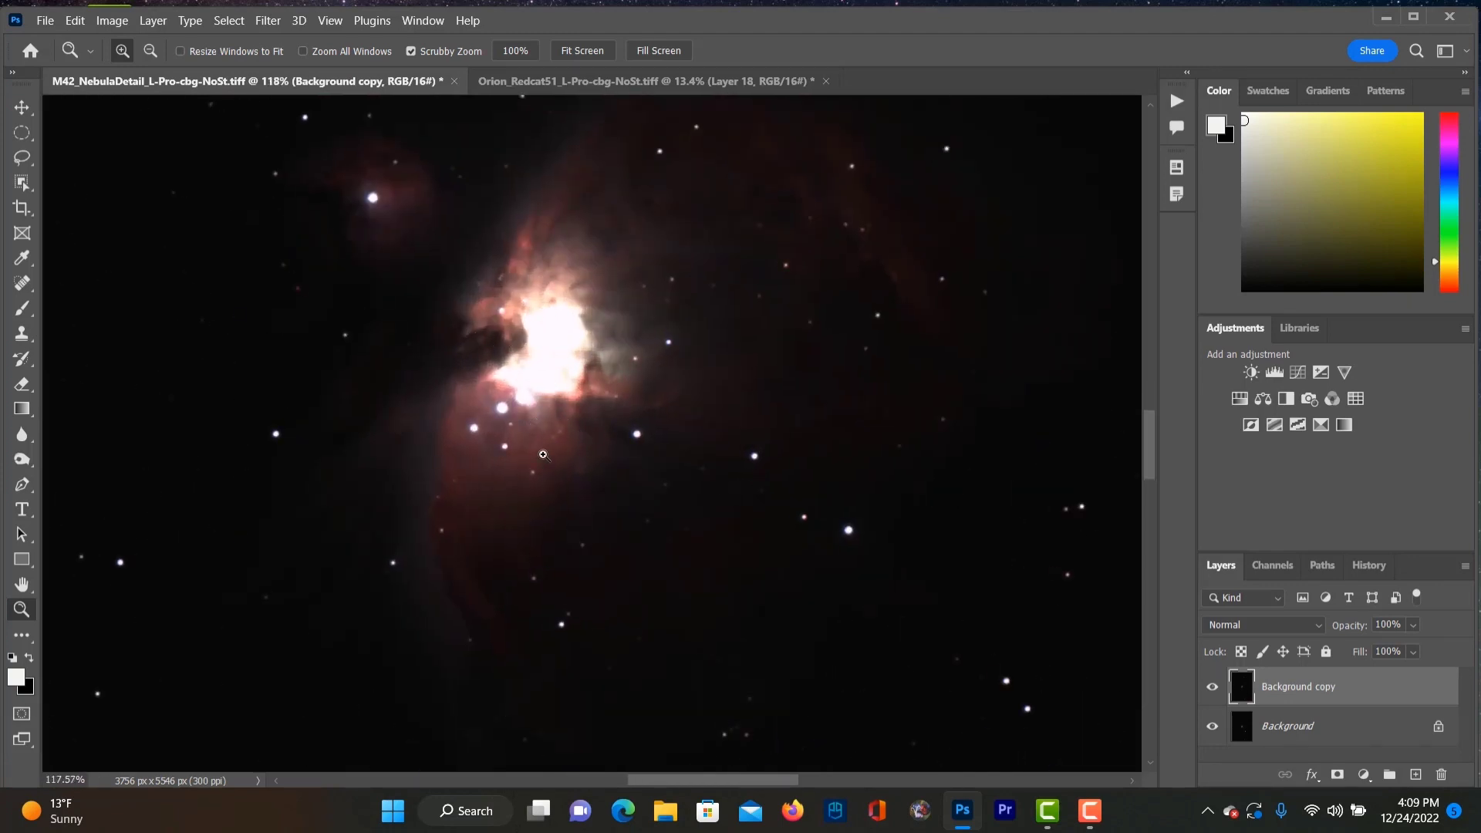
{"action": "left_click_drag", "start_coordinate": [679, 499], "coordinate": [542, 442]}
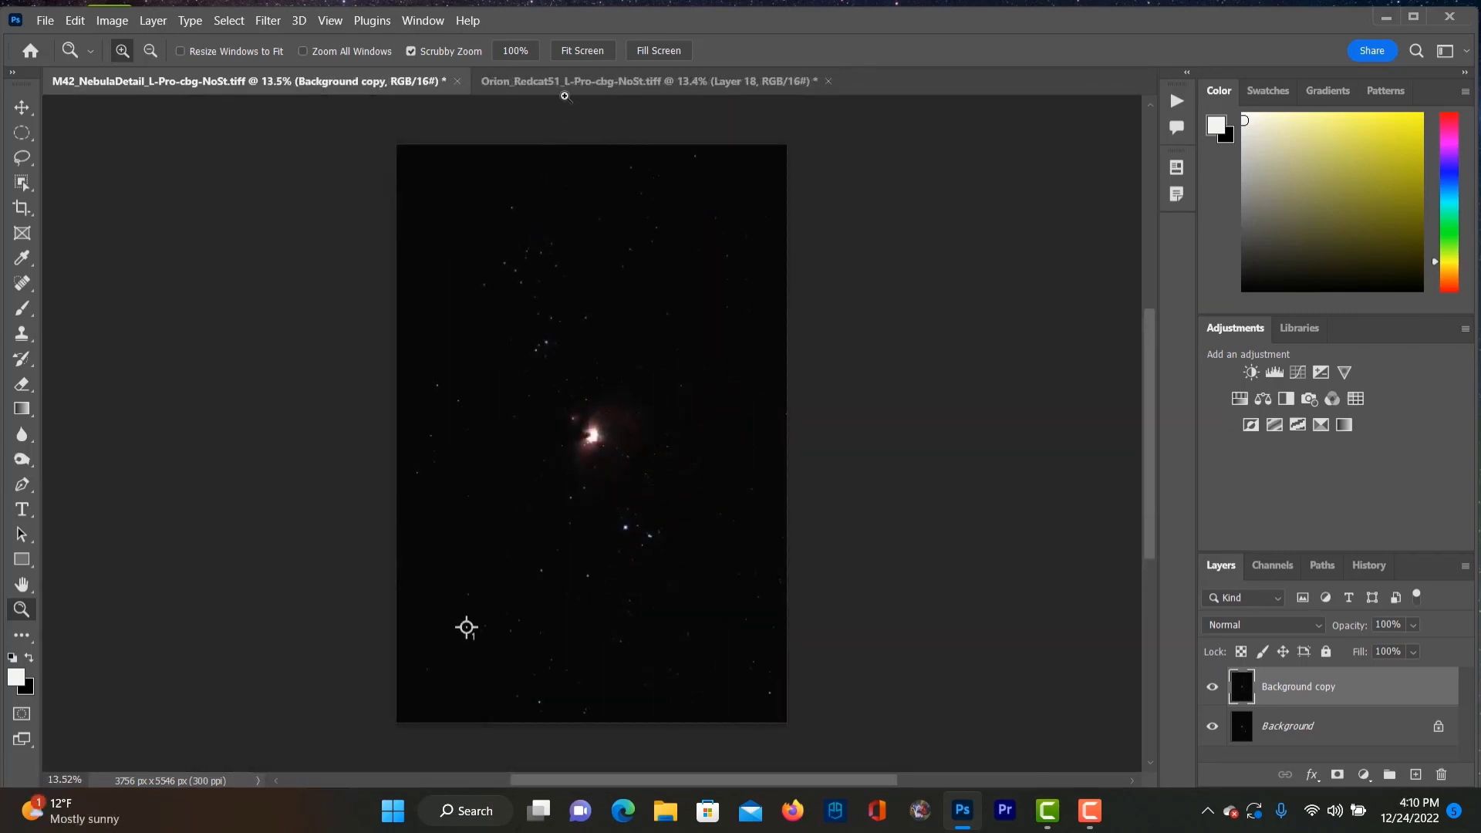
{"action": "left_click", "coordinate": [574, 86]}
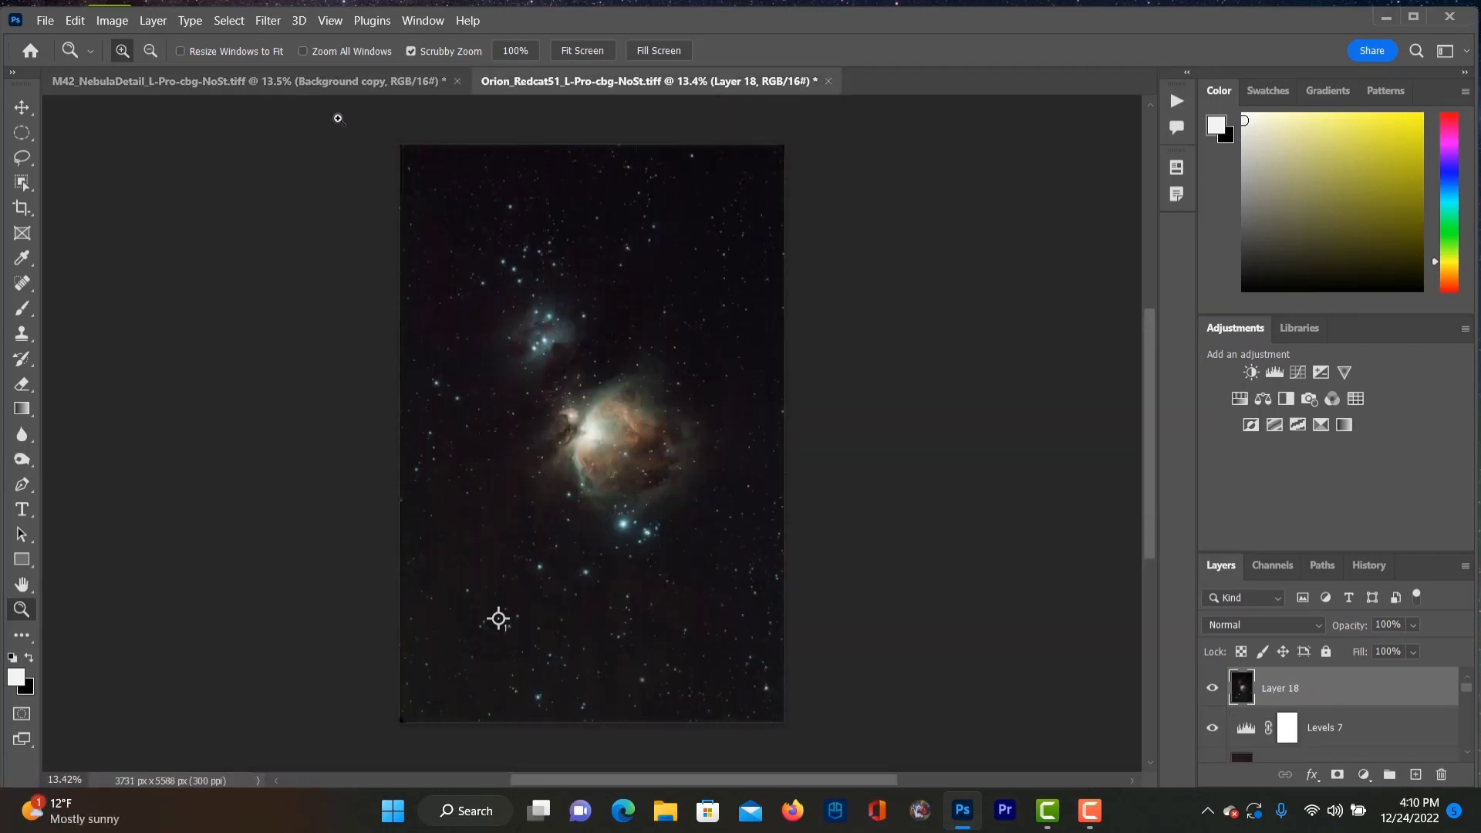
{"action": "left_click", "coordinate": [340, 85]}
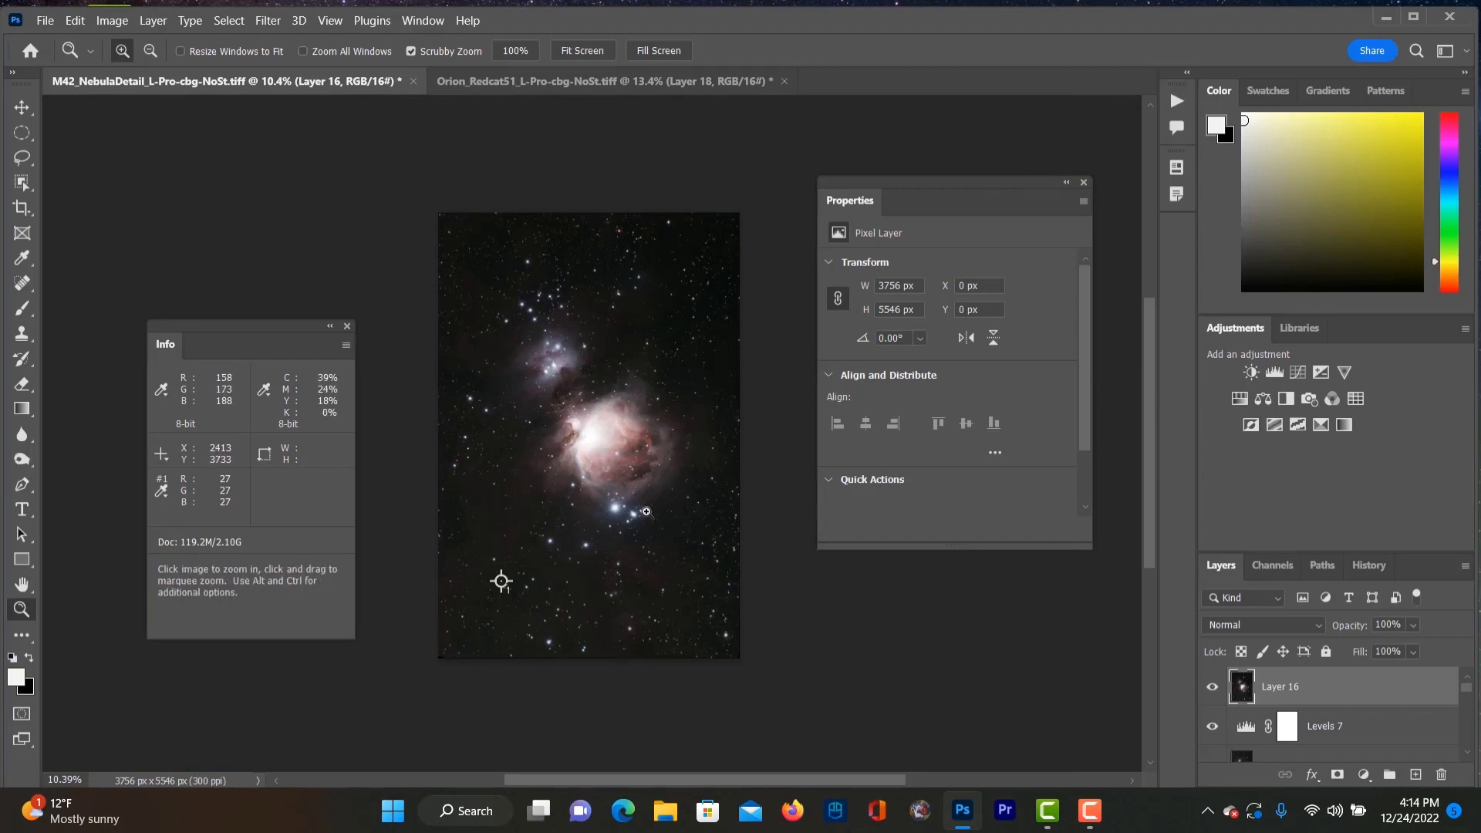
{"action": "mouse_move", "coordinate": [600, 429]}
{"action": "left_mouse_down"}
{"action": "mouse_move", "coordinate": [679, 429]}
{"action": "mouse_move", "coordinate": [603, 428]}
{"action": "left_mouse_up"}
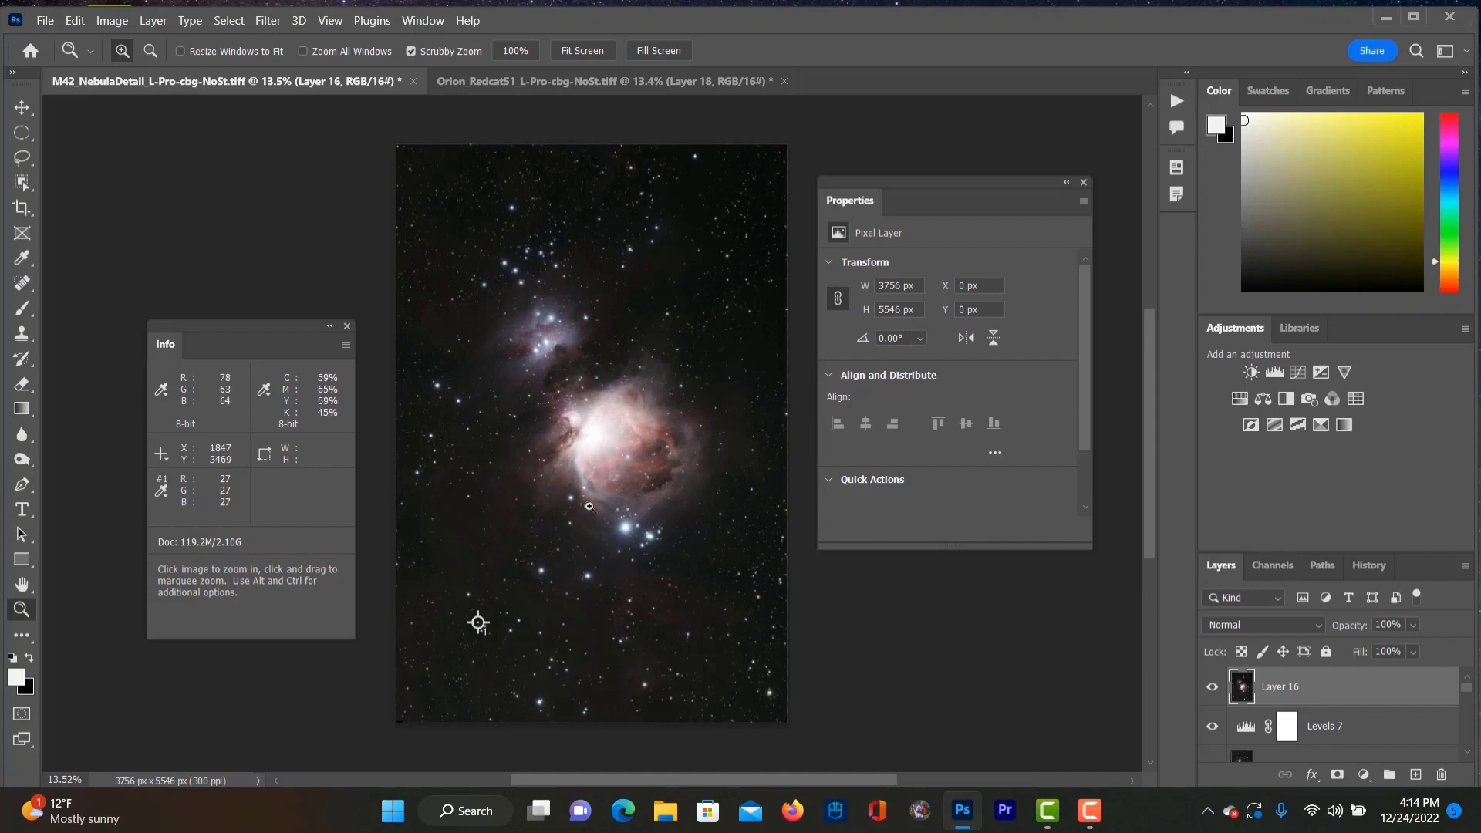
{"action": "left_click_drag", "start_coordinate": [606, 442], "coordinate": [702, 579]}
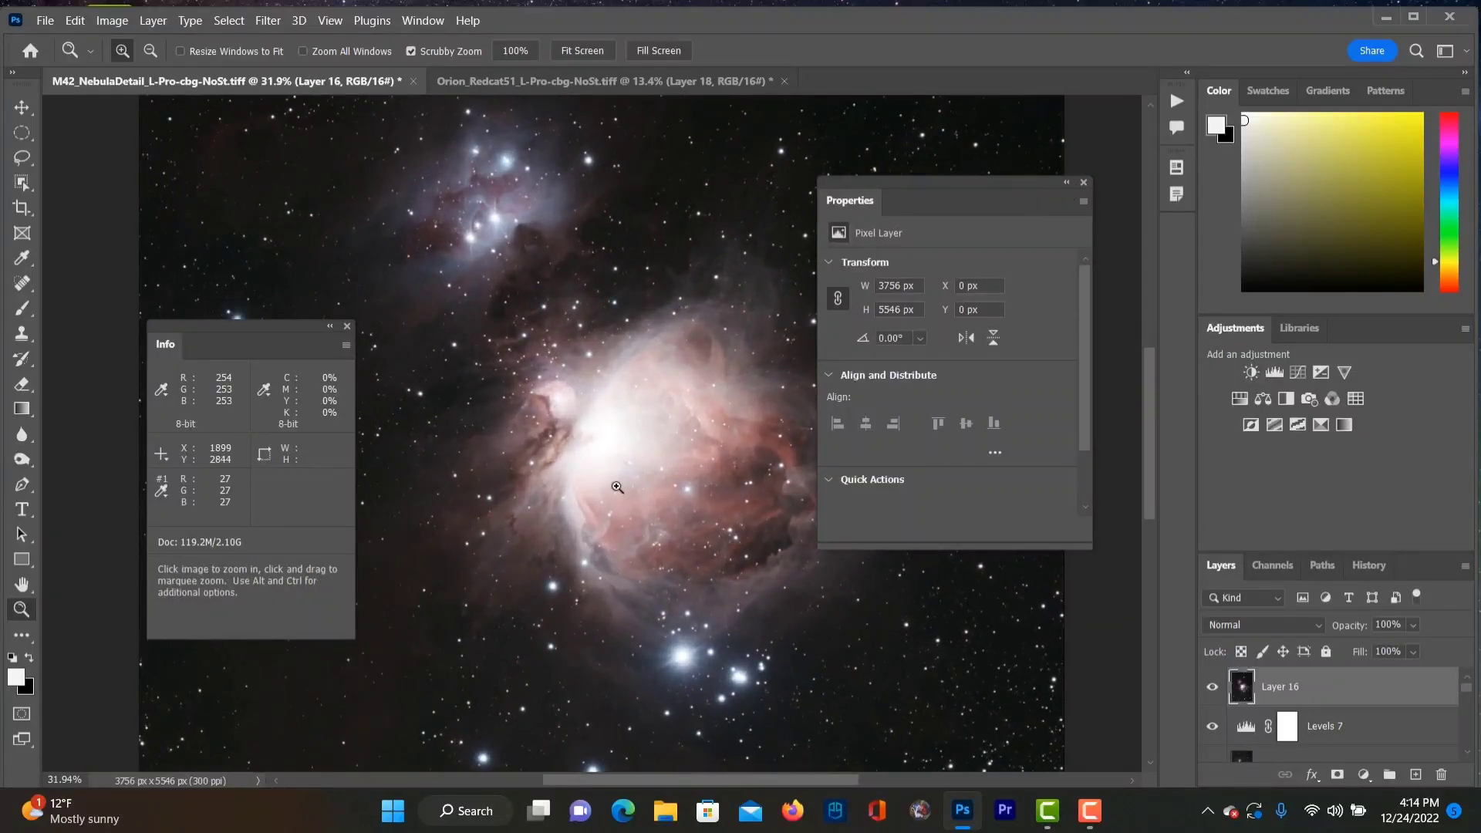
{"action": "mouse_move", "coordinate": [678, 480]}
{"action": "left_mouse_down"}
{"action": "mouse_move", "coordinate": [466, 724]}
{"action": "mouse_move", "coordinate": [679, 479]}
{"action": "left_mouse_up"}
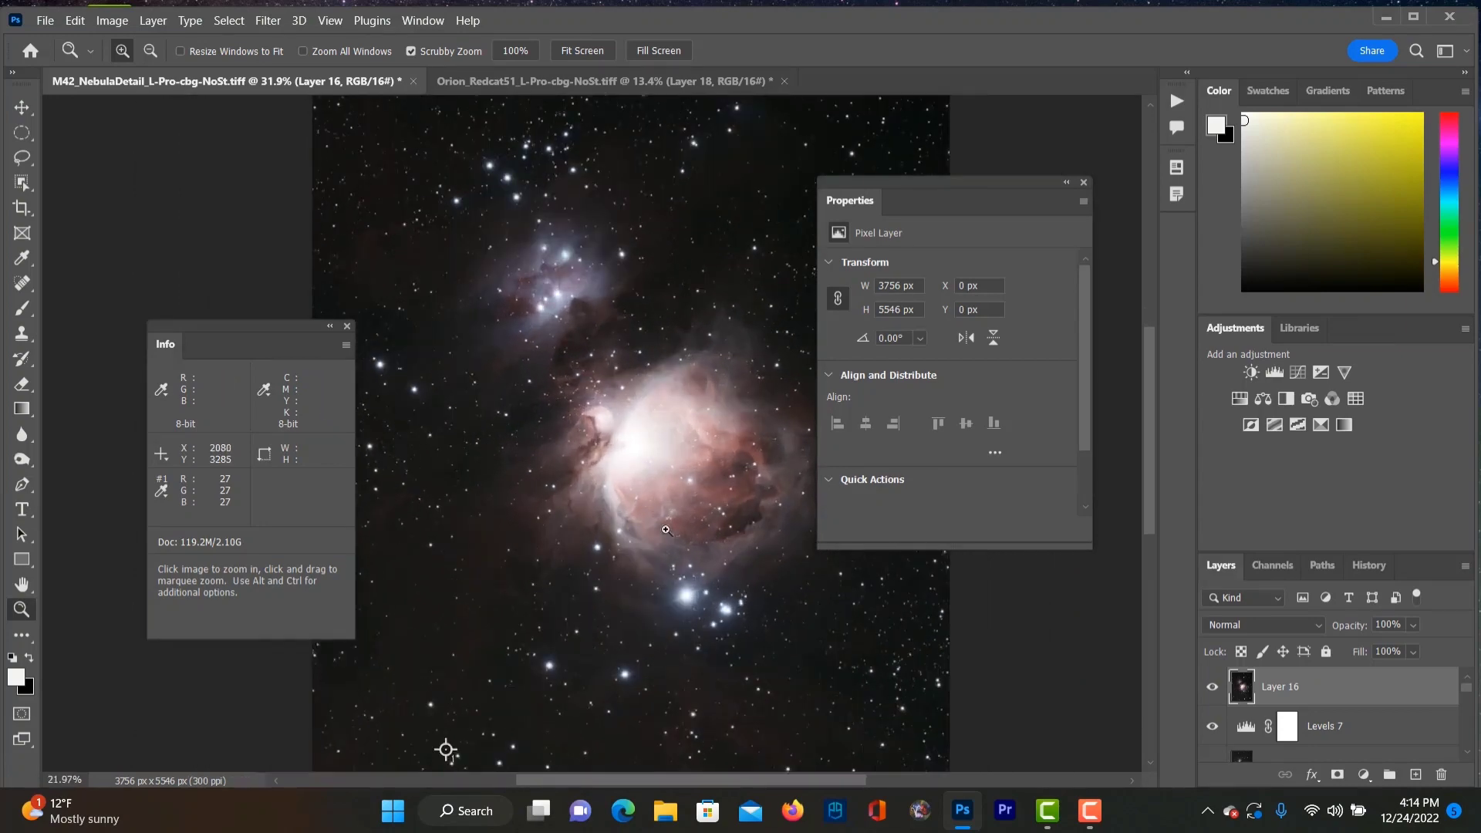
{"action": "left_click_drag", "start_coordinate": [583, 290], "coordinate": [513, 500]}
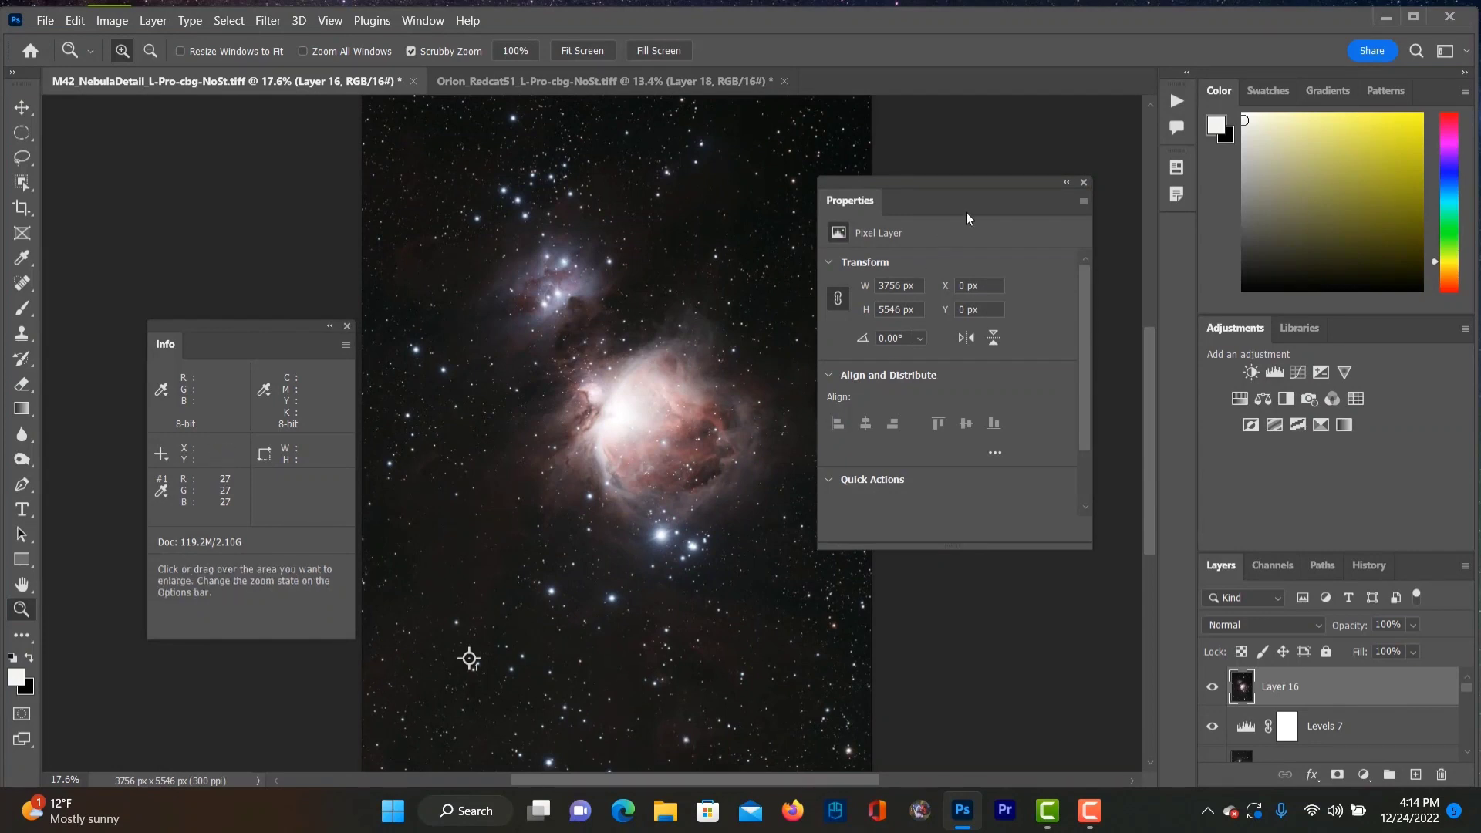
Step: Dock the floating Properties and Info panels in the collapsed panel strip to clear the canvas
{"action": "left_click_drag", "start_coordinate": [1027, 215], "coordinate": [1176, 233]}
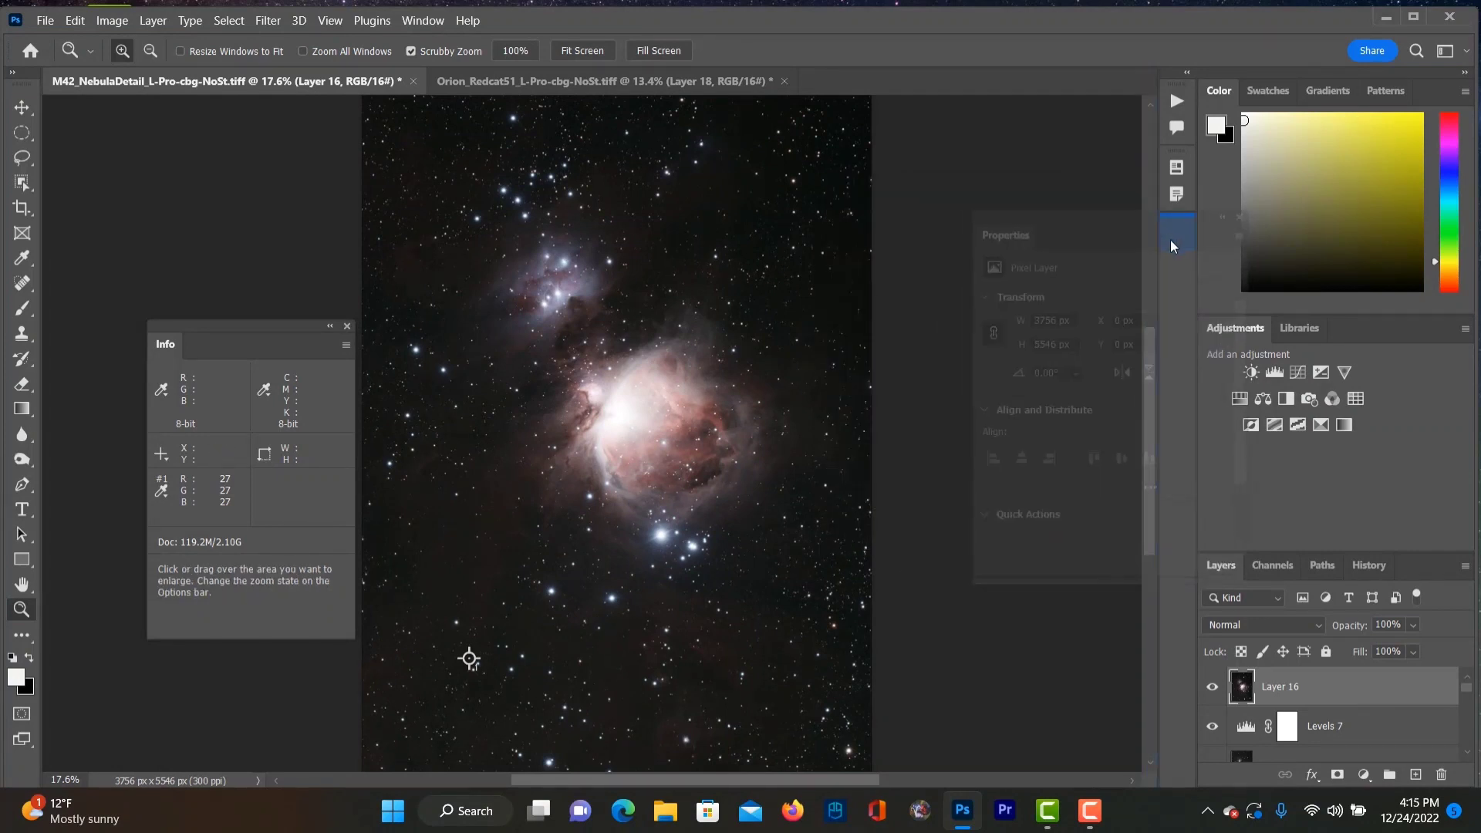
{"action": "left_click_drag", "start_coordinate": [293, 349], "coordinate": [1171, 269]}
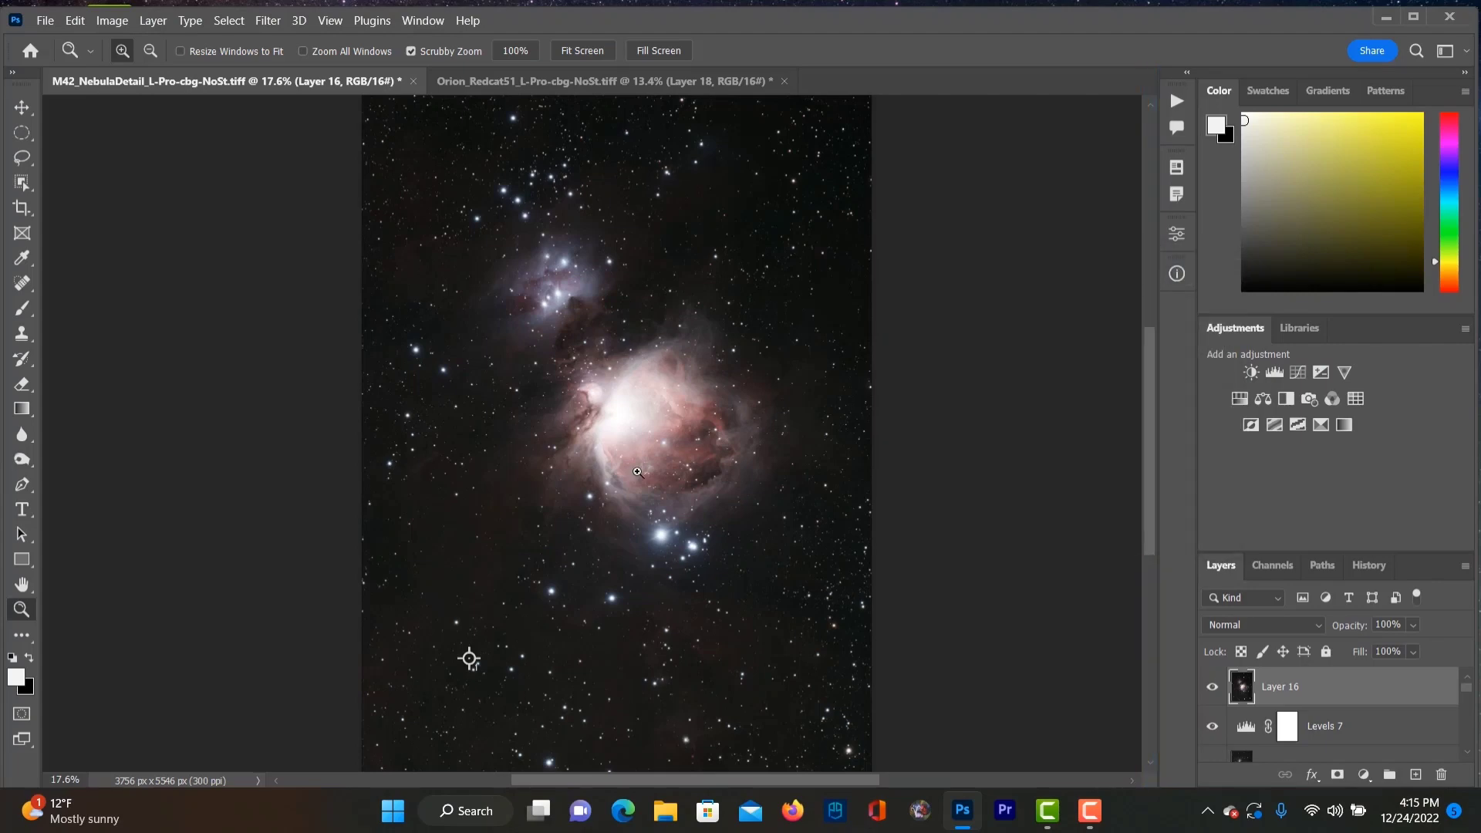
{"action": "scroll", "coordinate": [469, 655], "scroll_direction": "down", "scroll_amount": 1}
Step: Add a Curves adjustment to the Orion_Redcat51 image and raise the green channel's black point slightly to reduce green
{"action": "key", "text": "ctrl+Tab"}
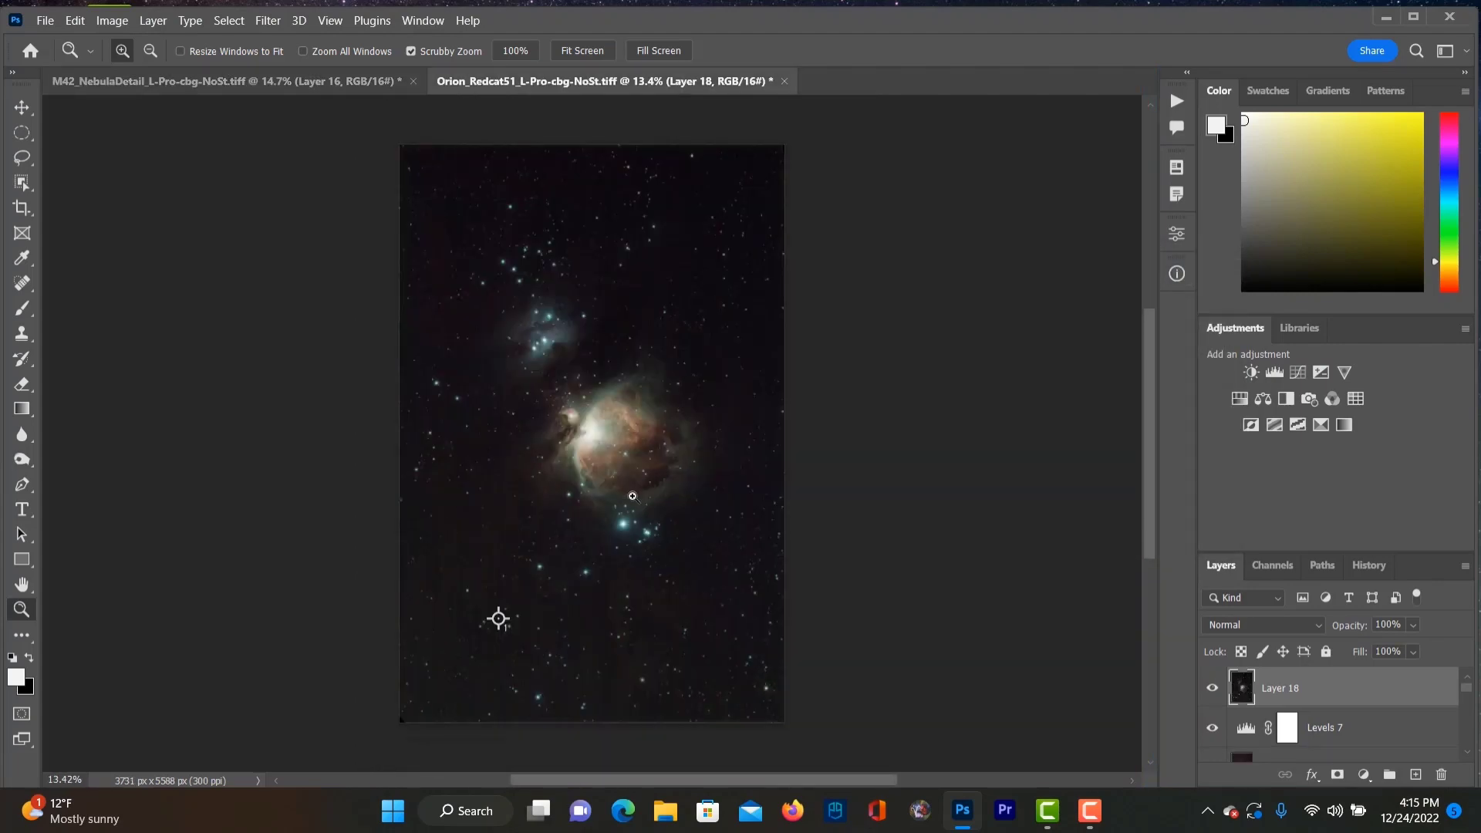
{"action": "left_click_drag", "start_coordinate": [595, 442], "coordinate": [662, 531]}
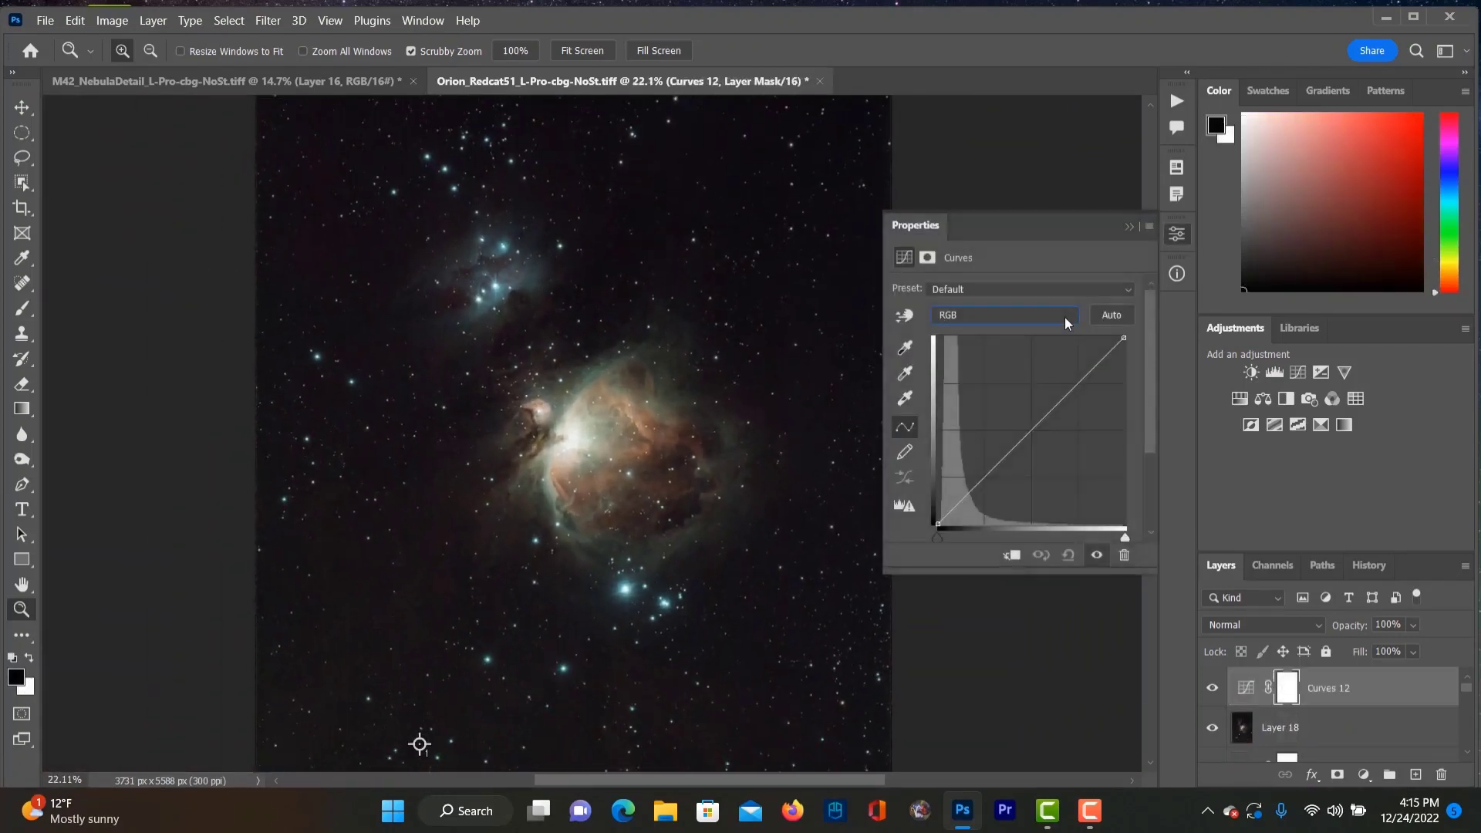
{"action": "left_click", "coordinate": [1064, 318]}
{"action": "left_click", "coordinate": [958, 361]}
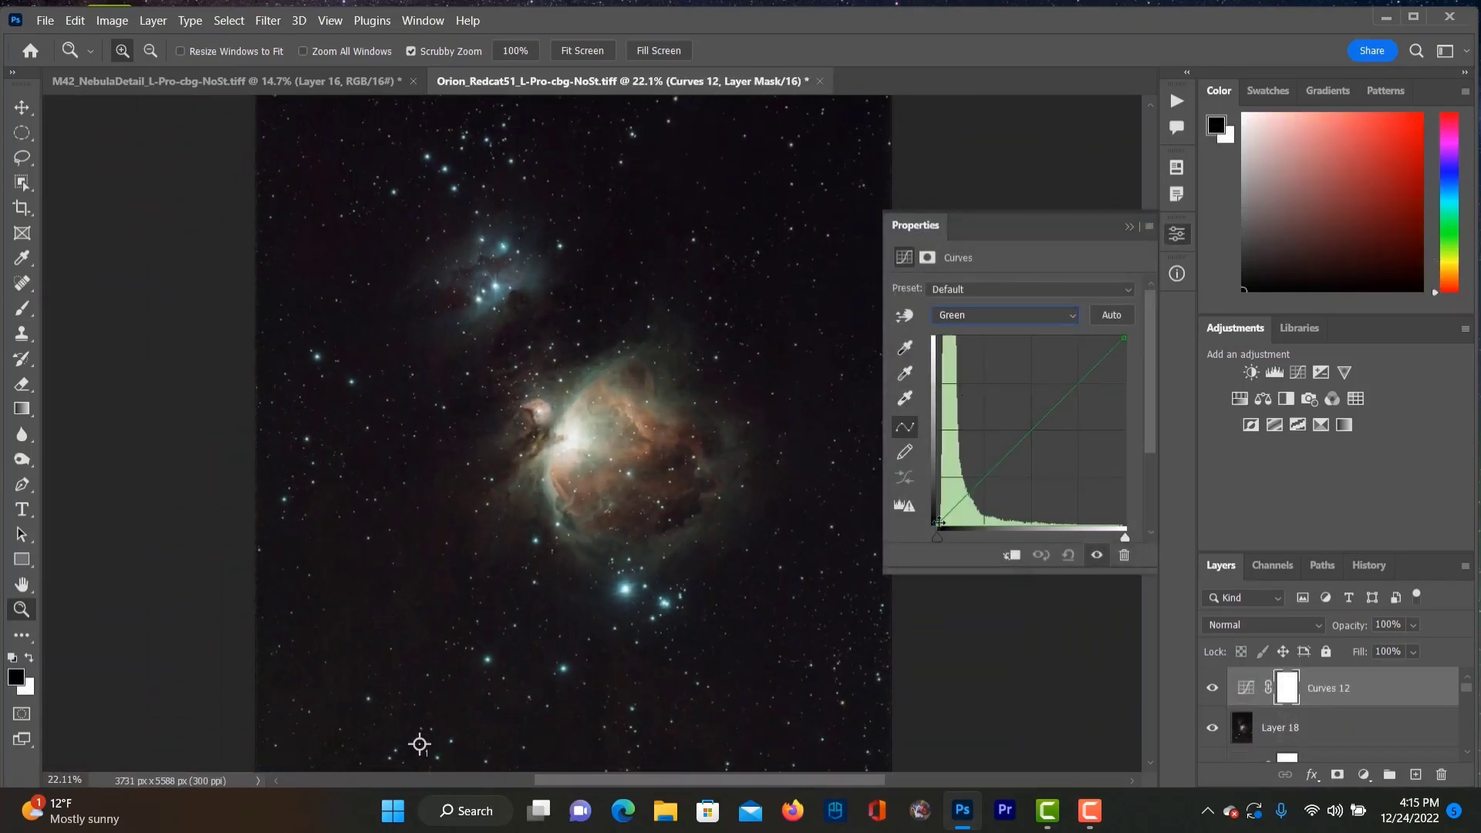
{"action": "left_click_drag", "start_coordinate": [939, 535], "coordinate": [949, 571]}
Step: Flatten the Orion_Redcat51 image and switch to the M42_NebulaDetail image
{"action": "key", "text": "alt+l"}
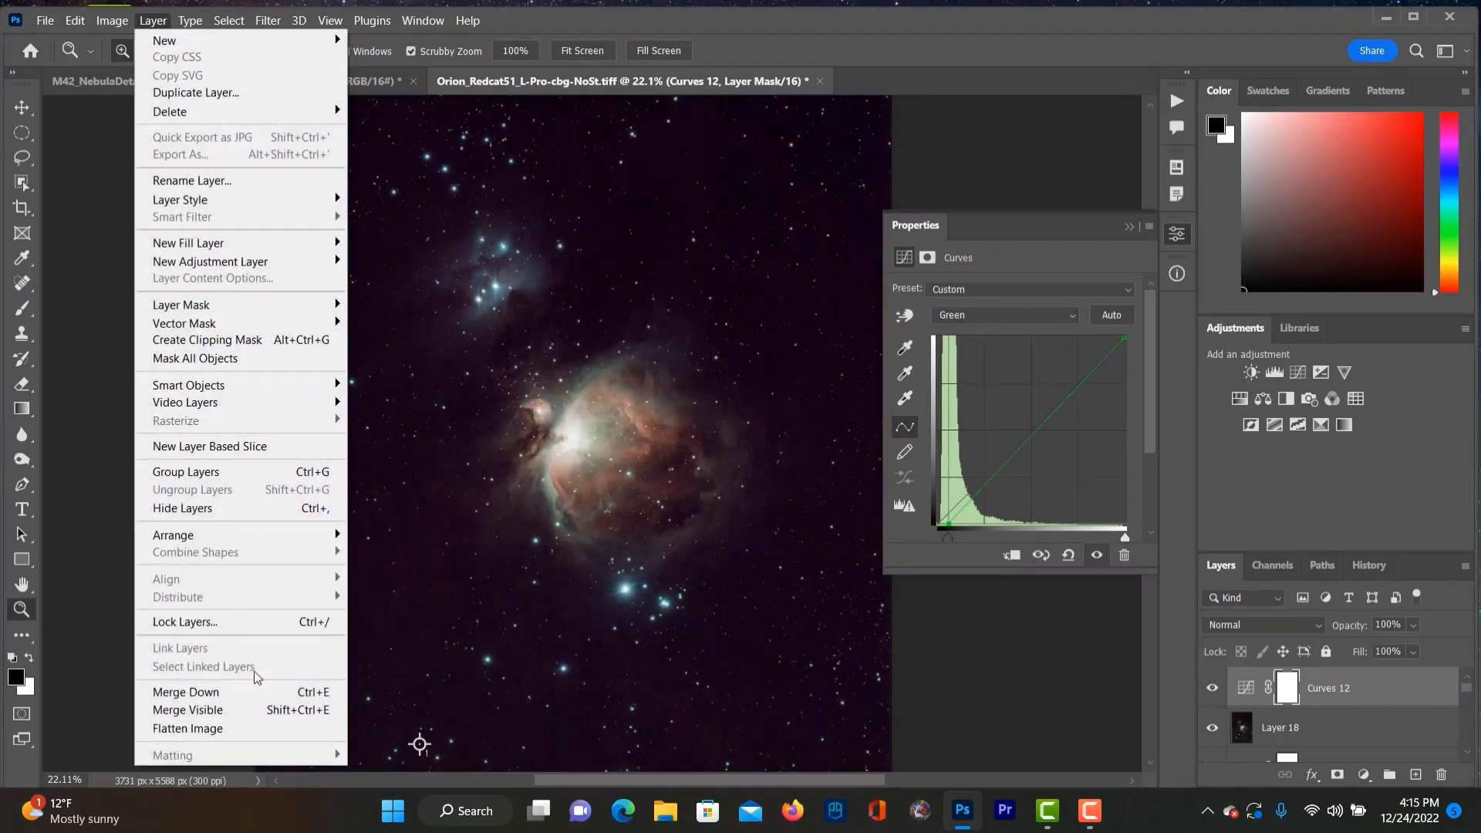
{"action": "left_click", "coordinate": [232, 728]}
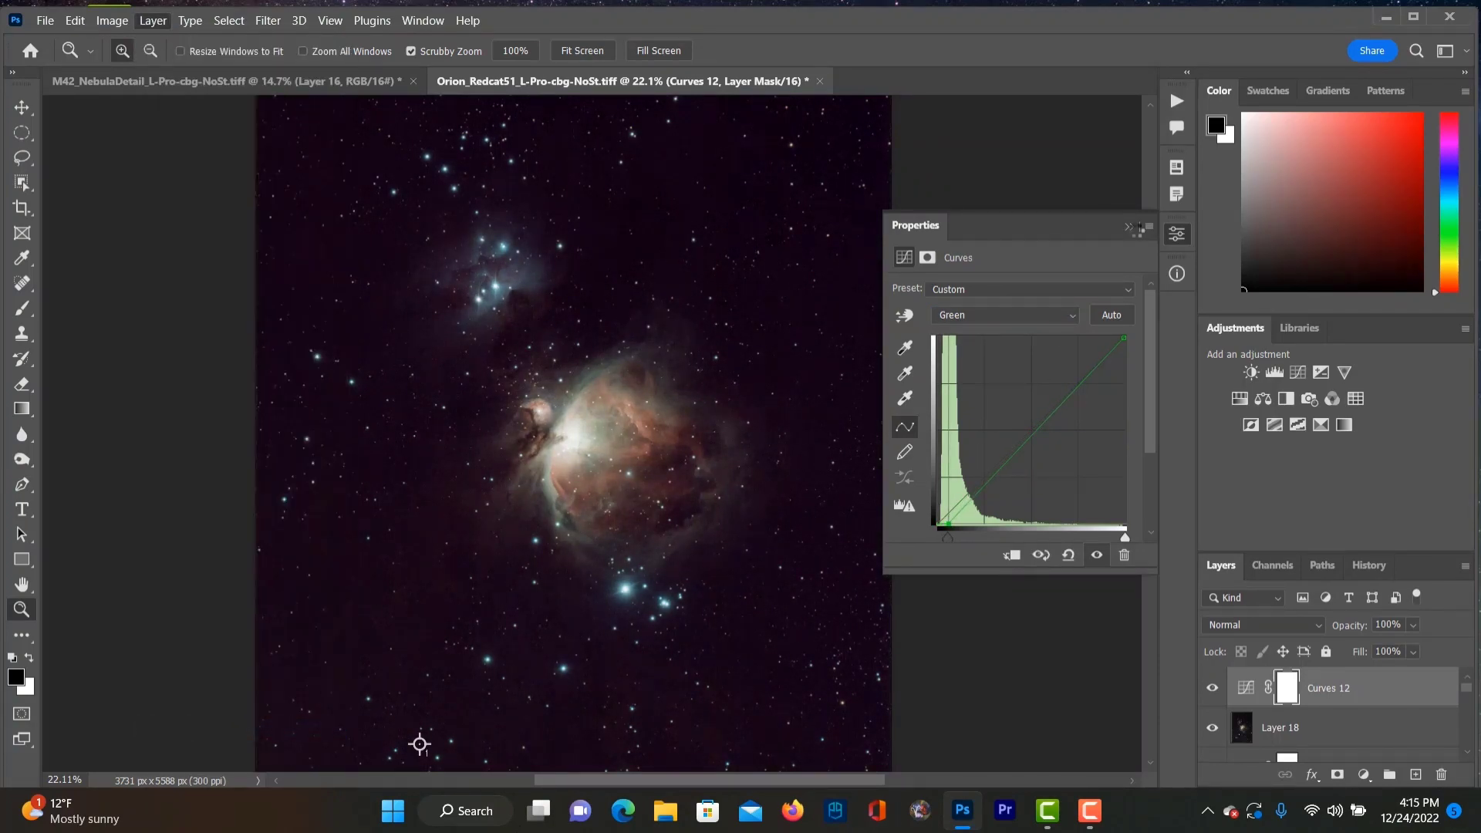
{"action": "left_click", "coordinate": [326, 81]}
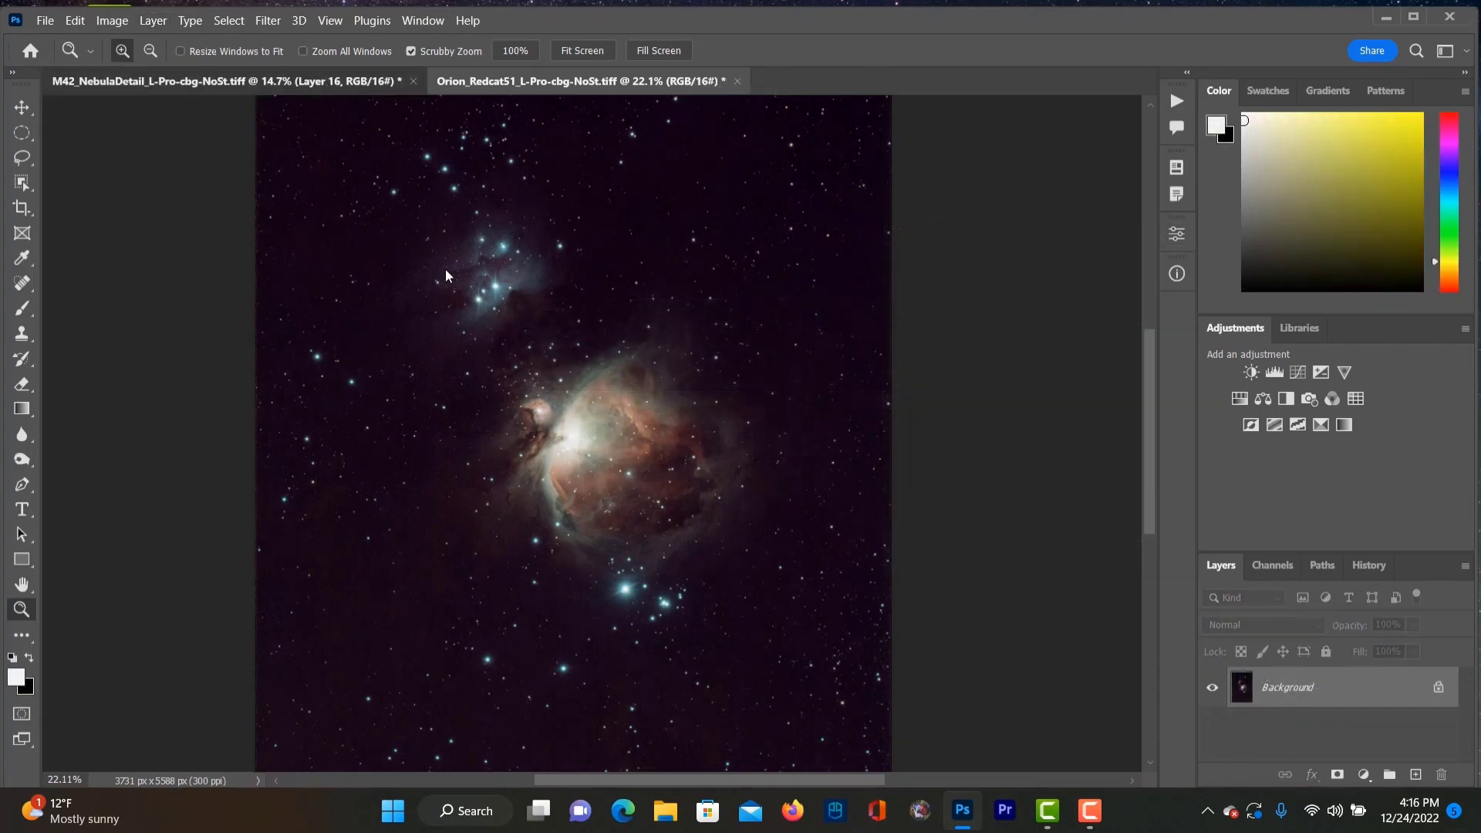
Step: Fit both the M42_NebulaDetail and Orion_Redcat51 images to the screen and compare their color and core detail
{"action": "right_click", "coordinate": [660, 466]}
{"action": "left_click", "coordinate": [701, 470]}
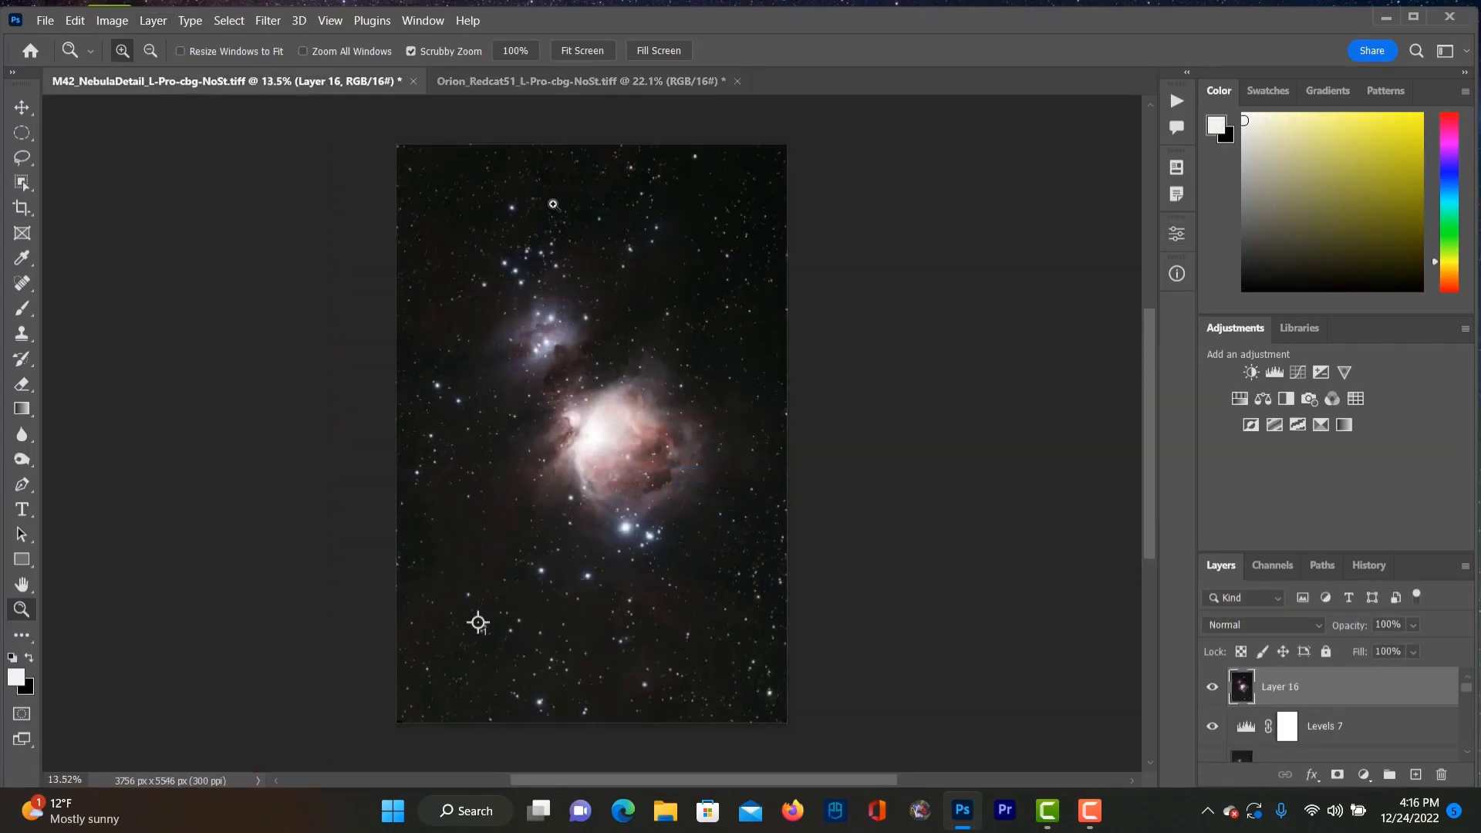
{"action": "left_click", "coordinate": [558, 80]}
{"action": "right_click", "coordinate": [628, 584]}
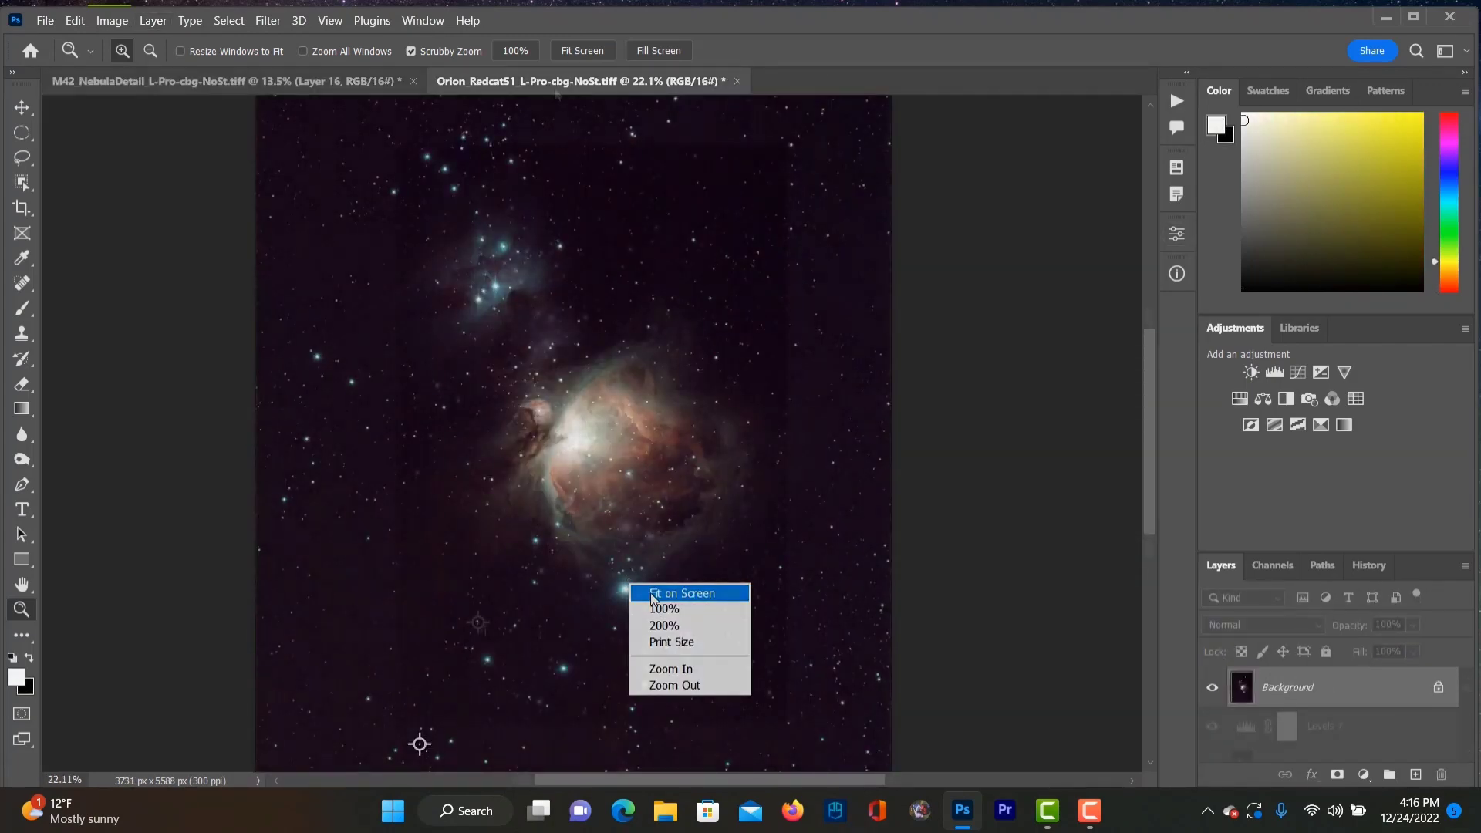
{"action": "left_click", "coordinate": [663, 590]}
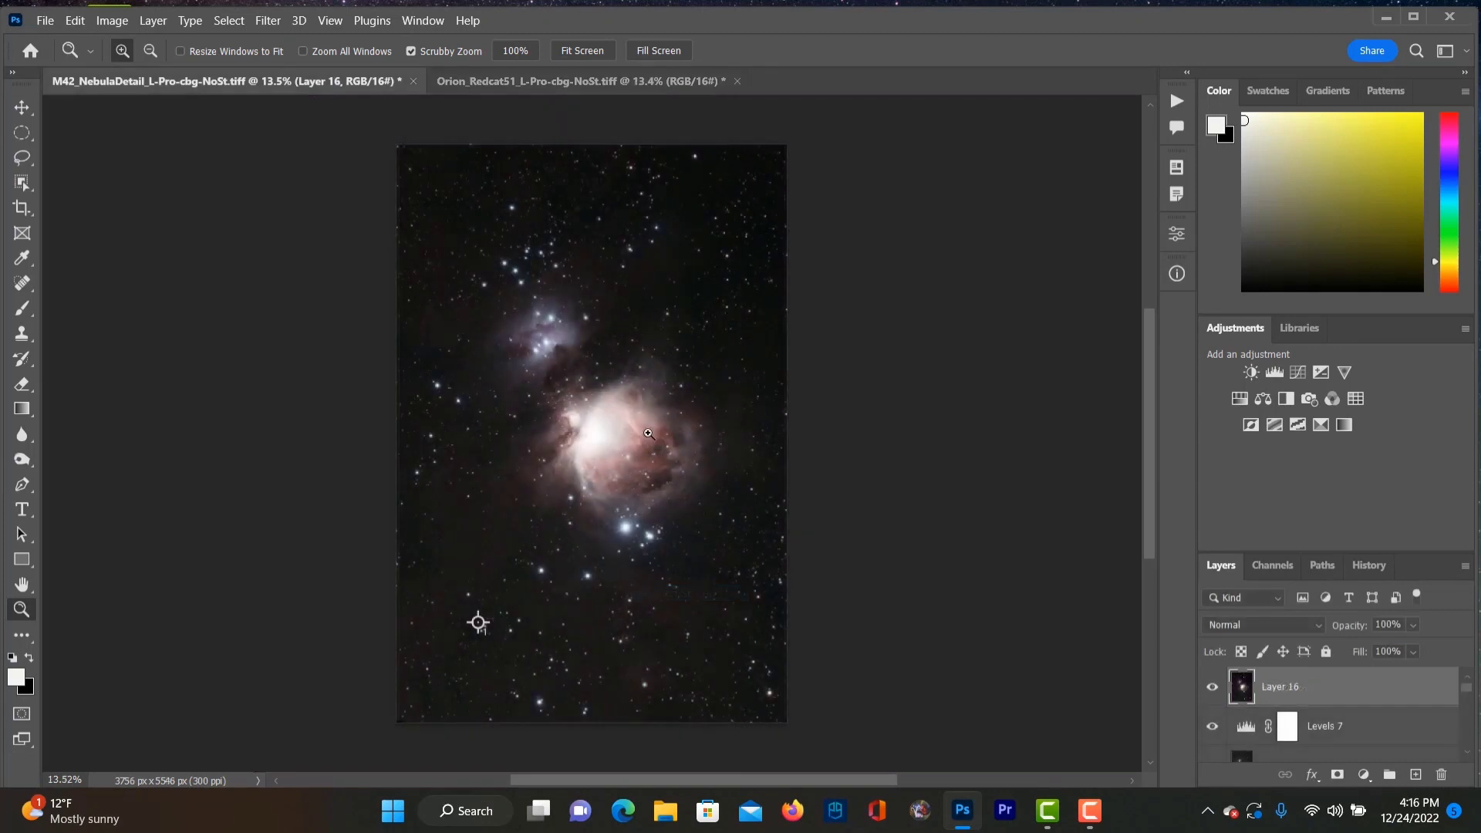
{"action": "left_click", "coordinate": [567, 80]}
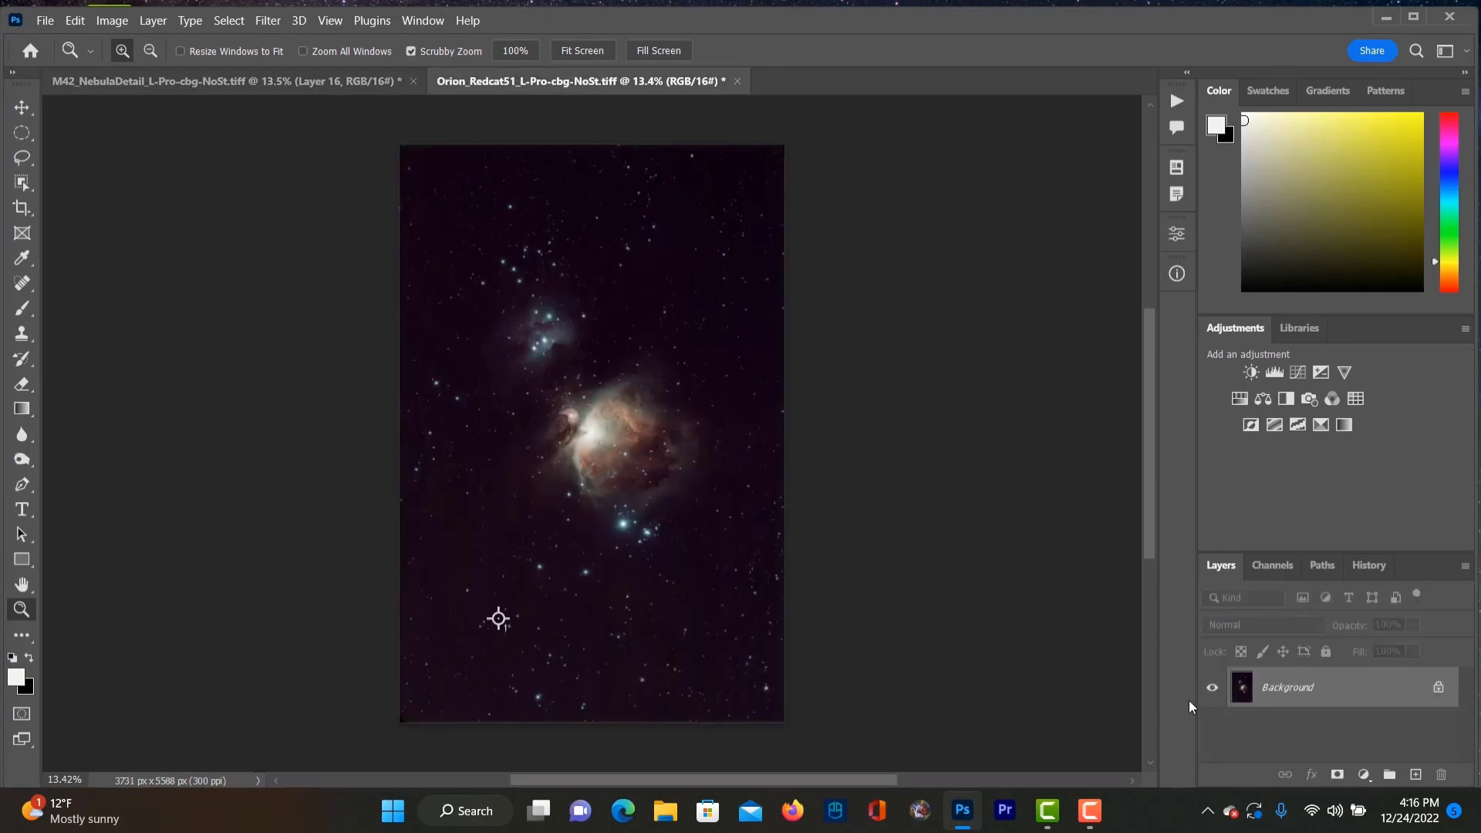
Step: Flatten the M42_NebulaDetail image into a single background layer
{"action": "left_click", "coordinate": [260, 80]}
{"action": "left_click", "coordinate": [153, 21]}
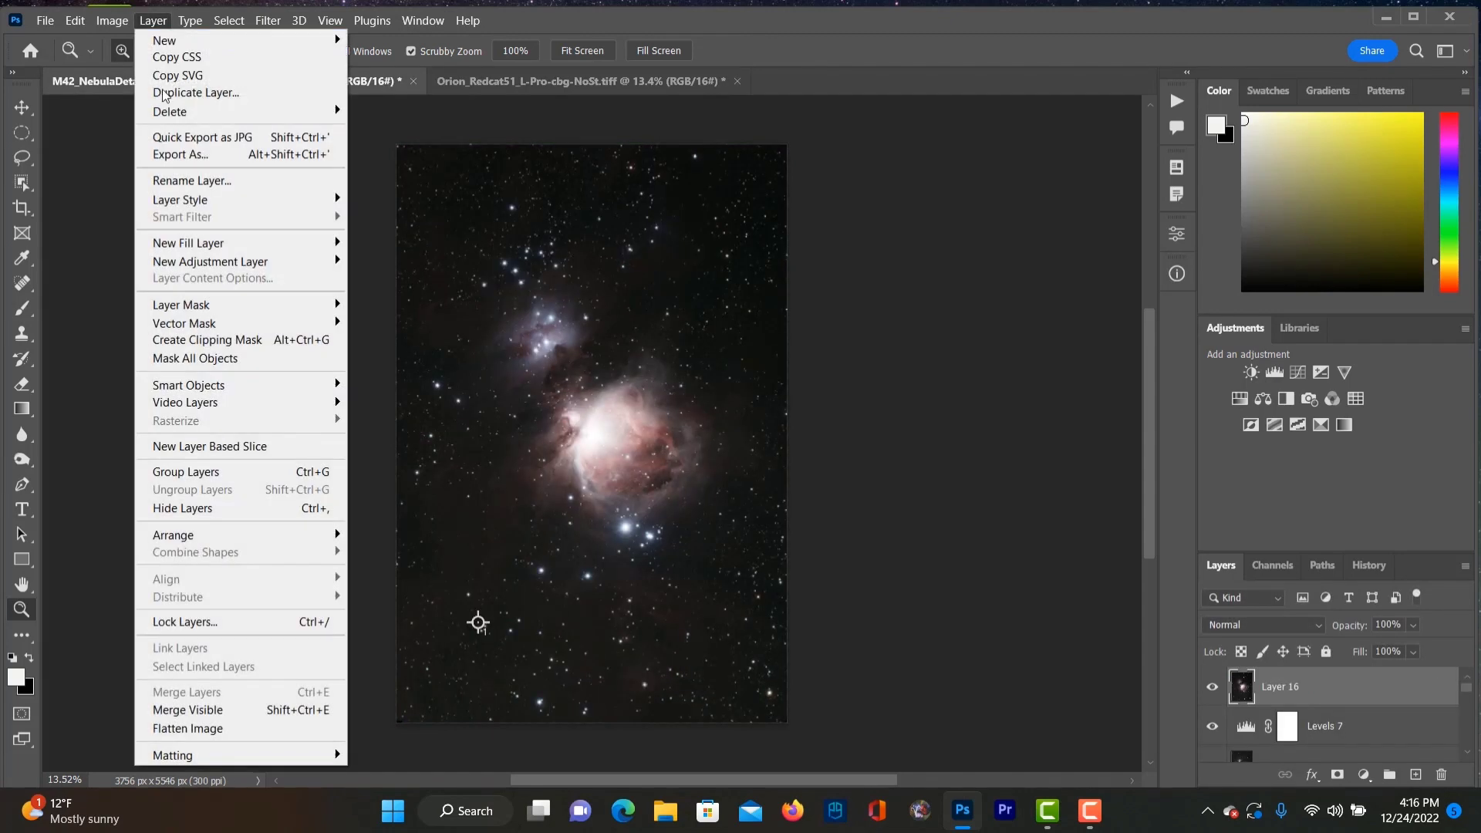
{"action": "left_click", "coordinate": [187, 729]}
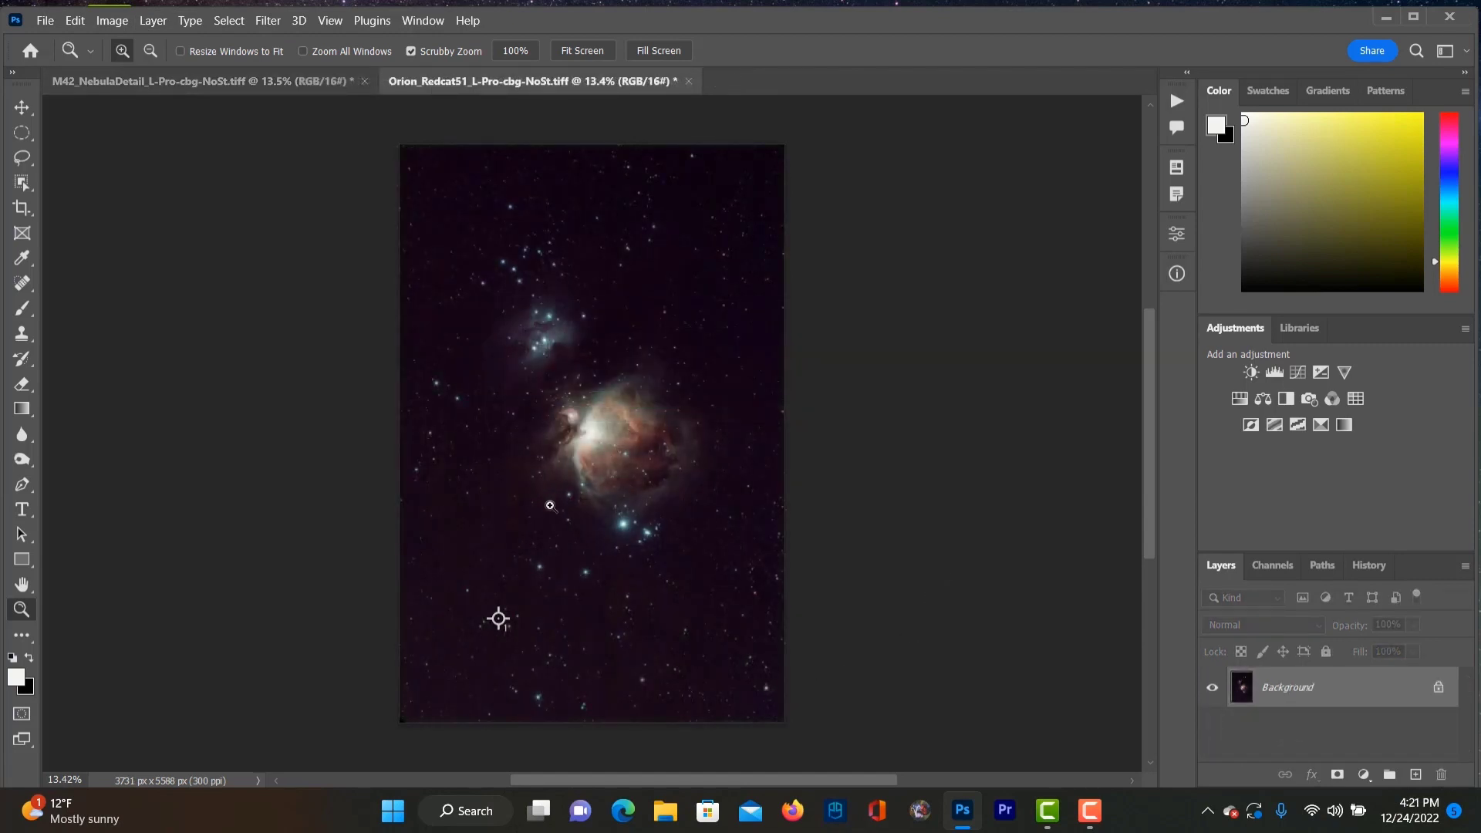
Step: Copy the entire Orion_Redcat51 image and paste it as a new layer in the M42_NebulaDetail image
{"action": "key", "text": "ctrl+a"}
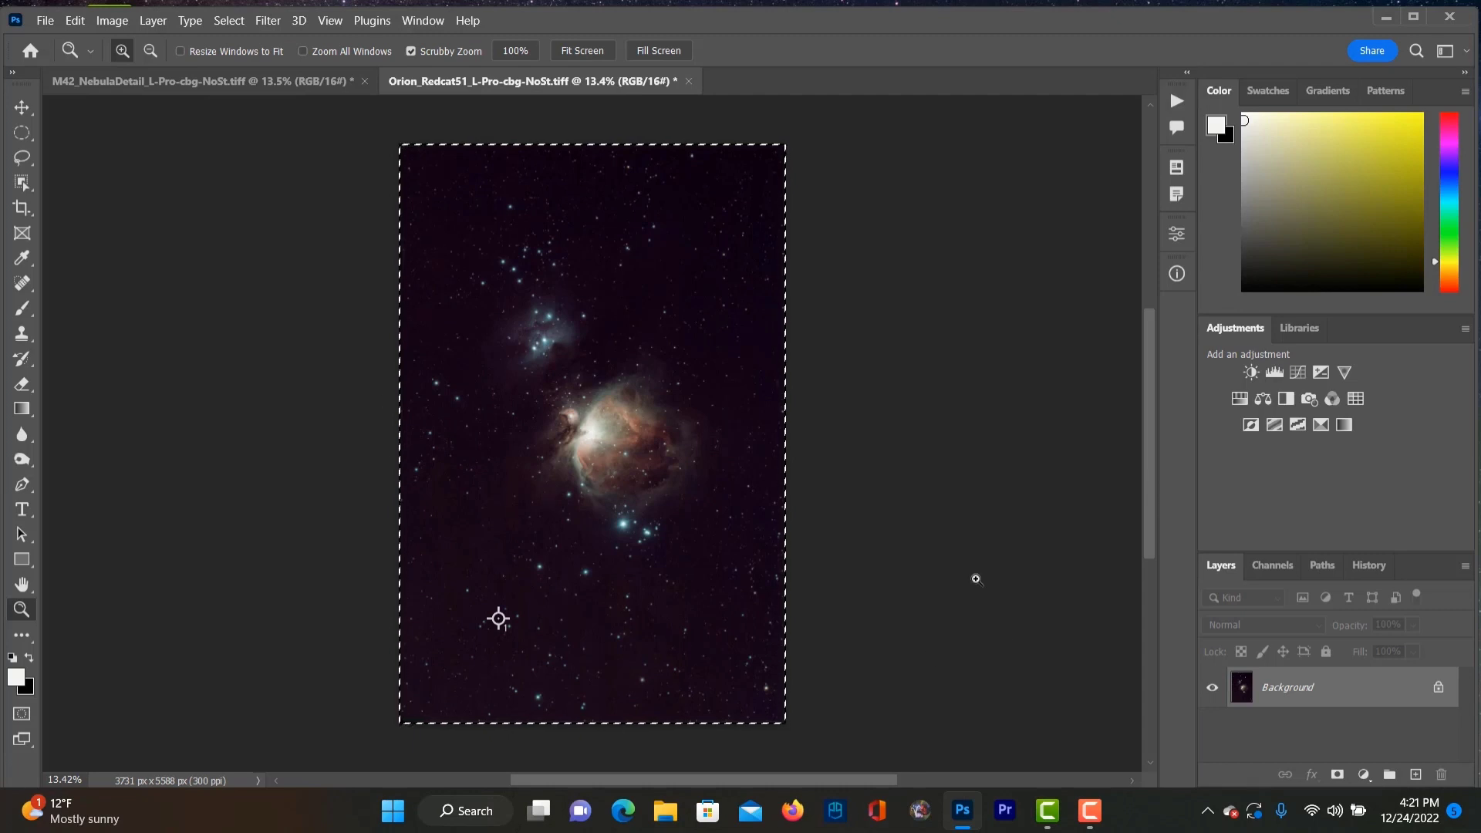
{"action": "left_click", "coordinate": [162, 83]}
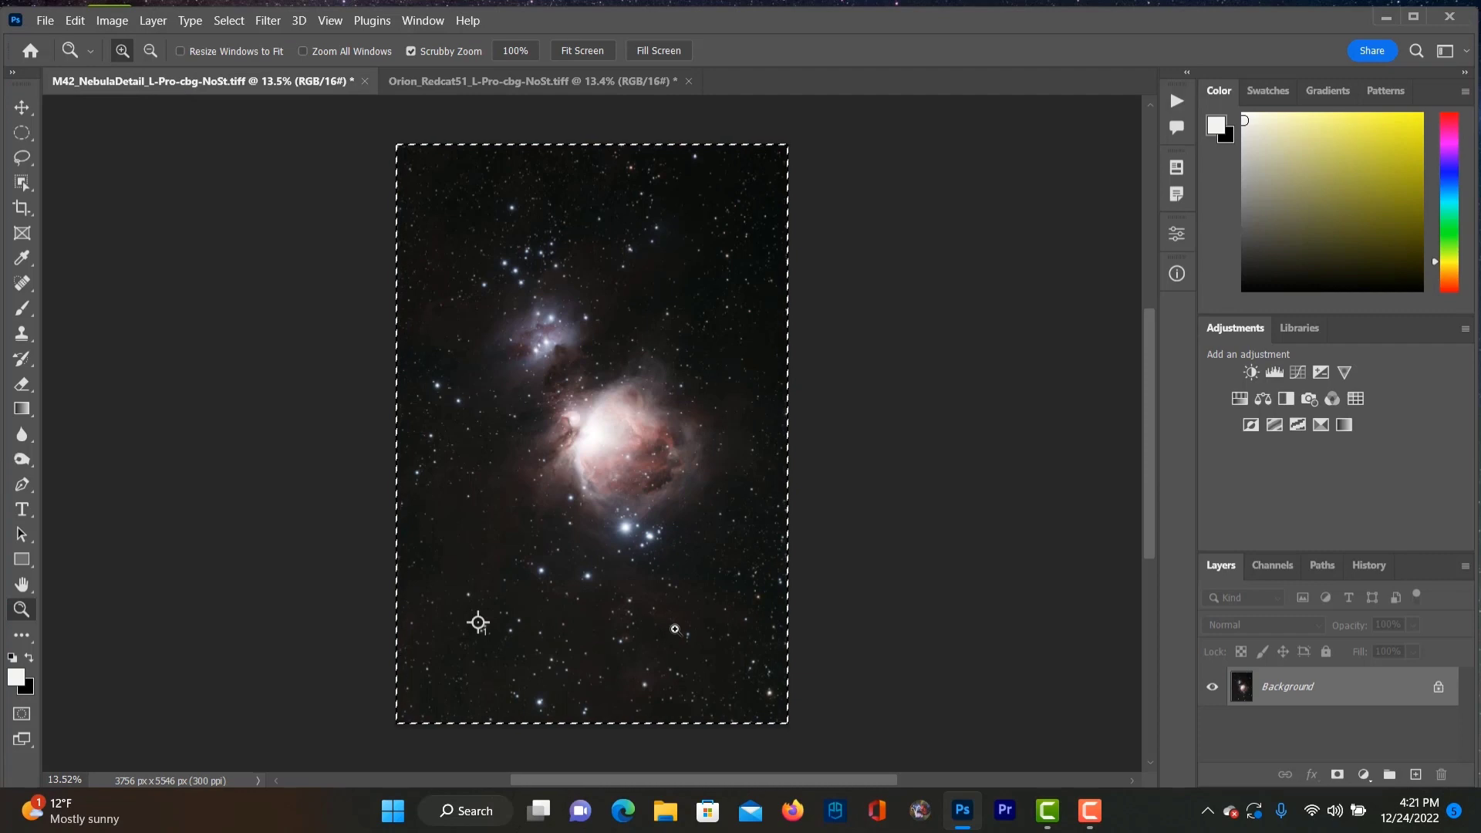
{"action": "key", "text": "ctrl+v"}
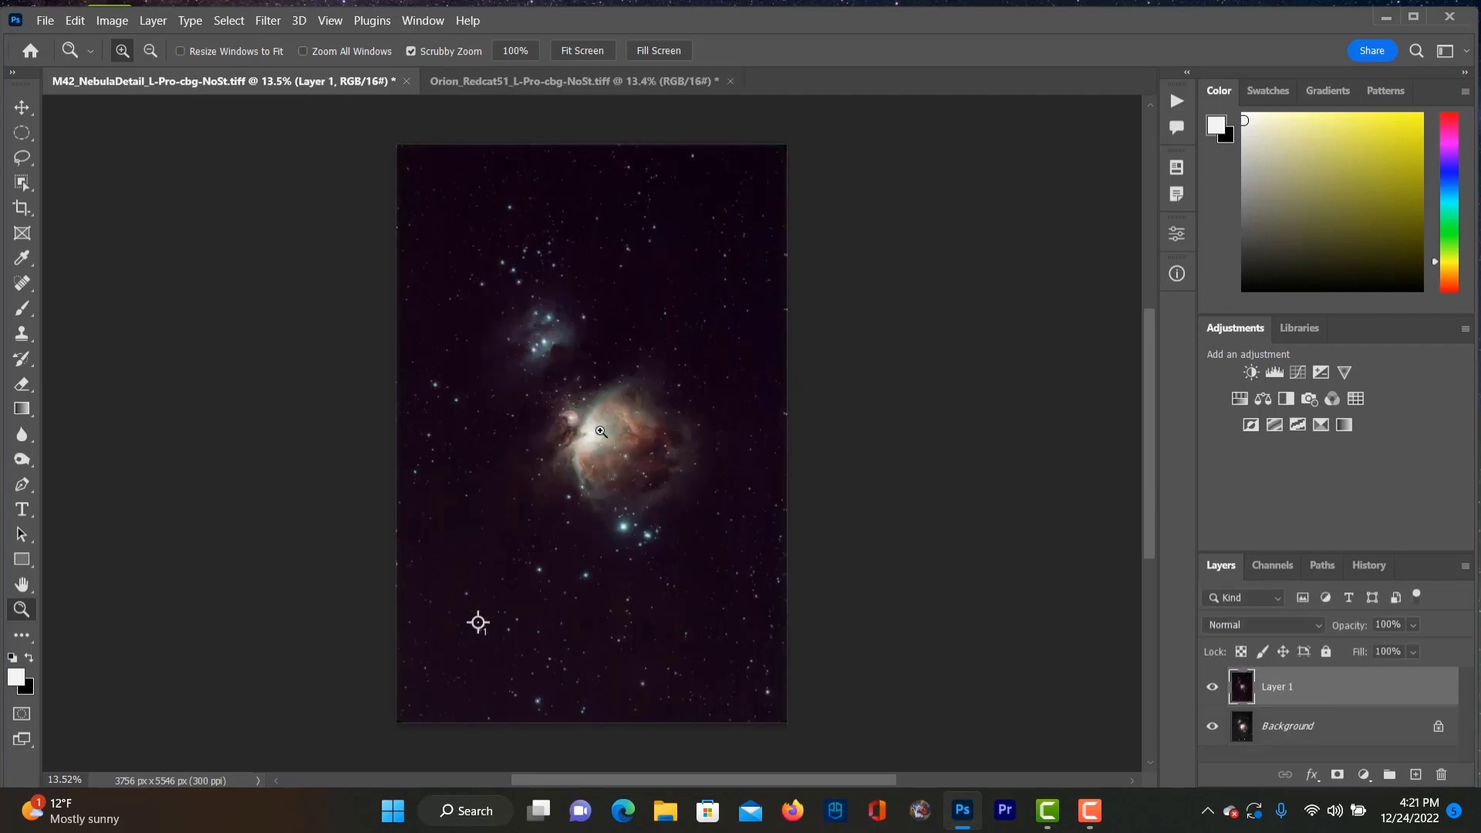
Step: With the pasted layer at 60% opacity, shift it until its stars line up with the Background, and restore 100% opacity
{"action": "left_click_drag", "start_coordinate": [601, 432], "coordinate": [666, 584]}
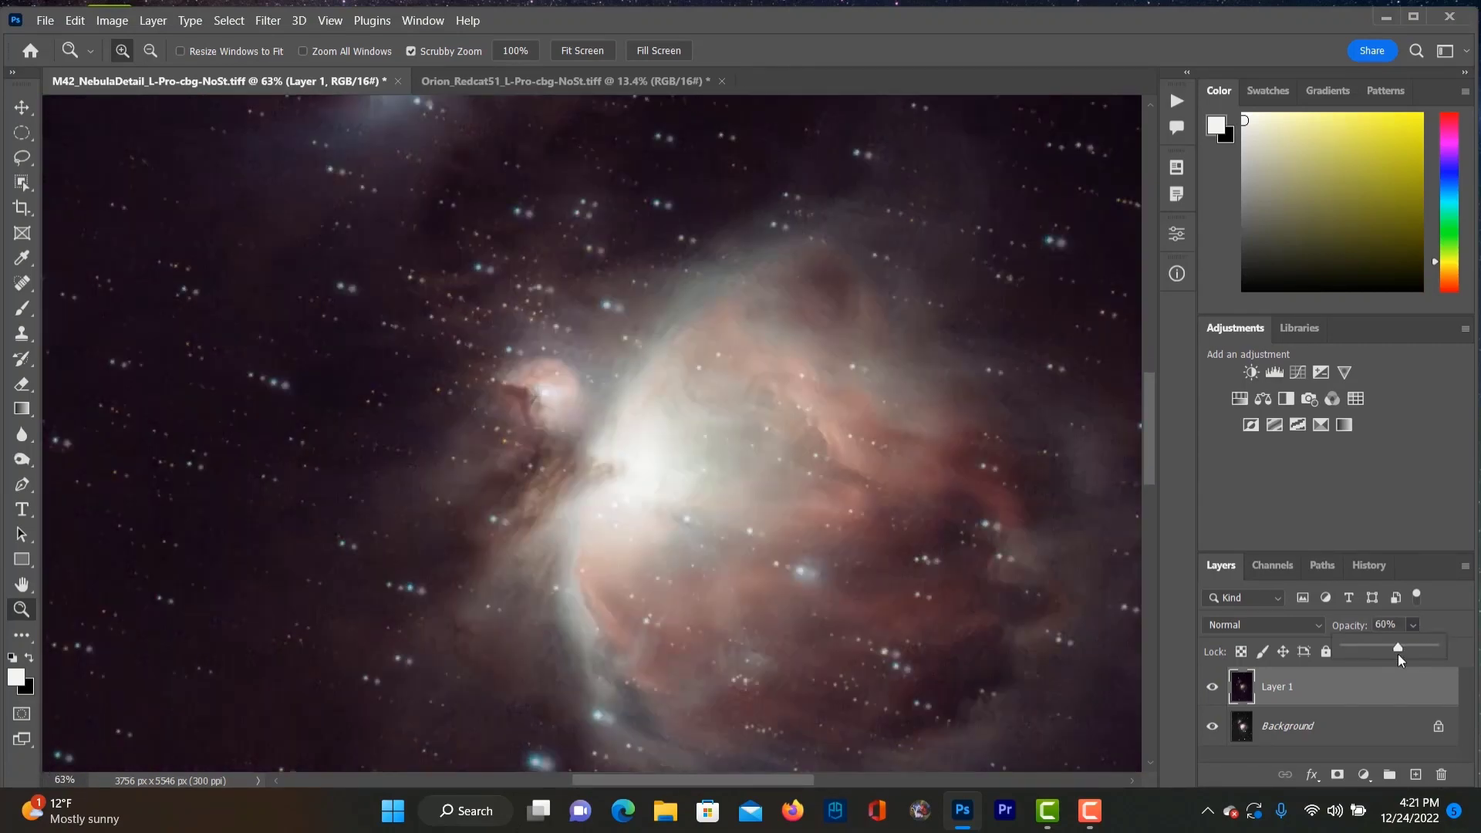
{"action": "key", "text": "v"}
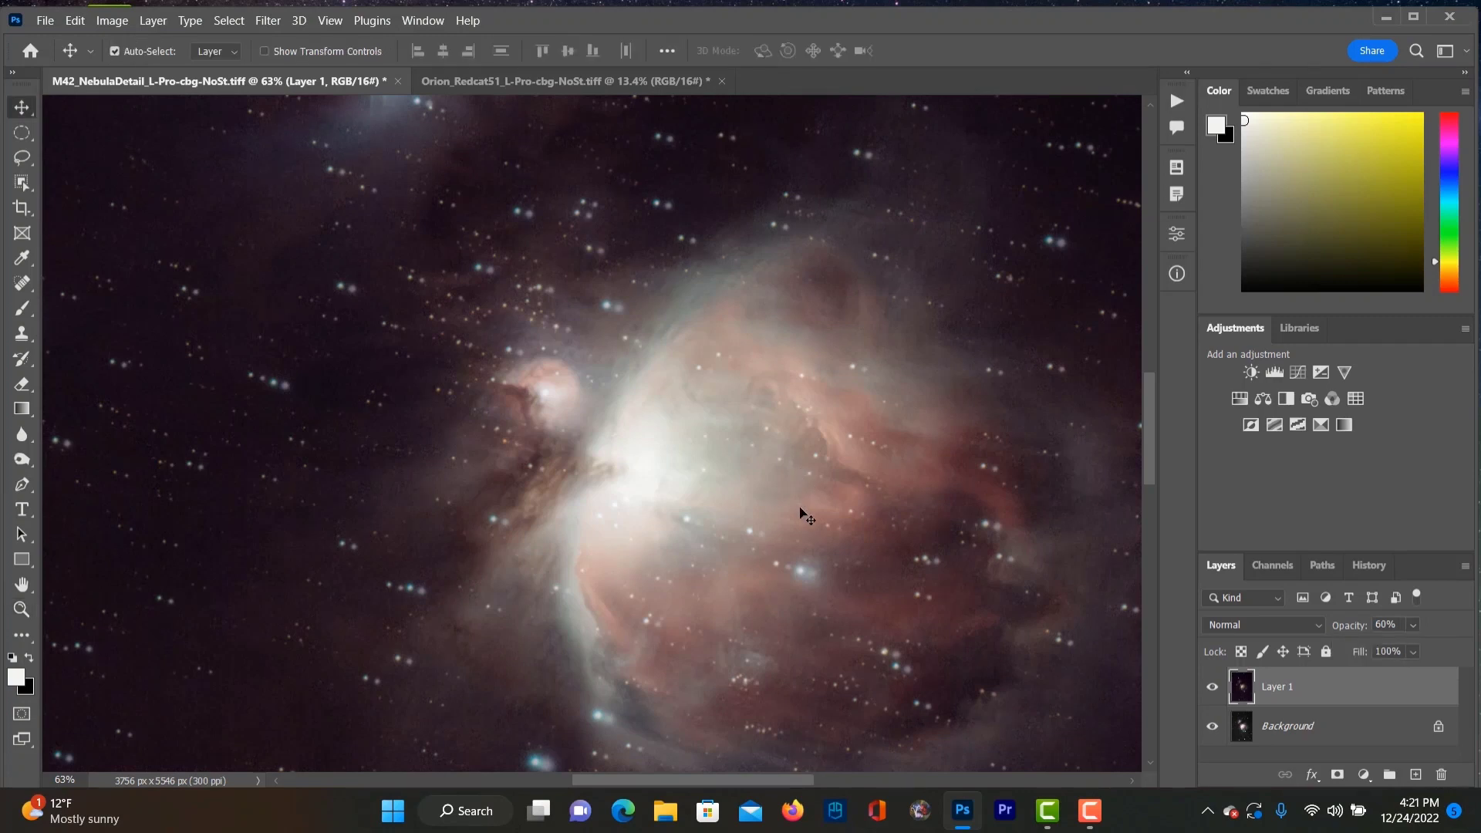
{"action": "mouse_move", "coordinate": [802, 514]}
{"action": "left_mouse_down"}
{"action": "mouse_move", "coordinate": [784, 509]}
{"action": "mouse_move", "coordinate": [815, 506]}
{"action": "left_mouse_up"}
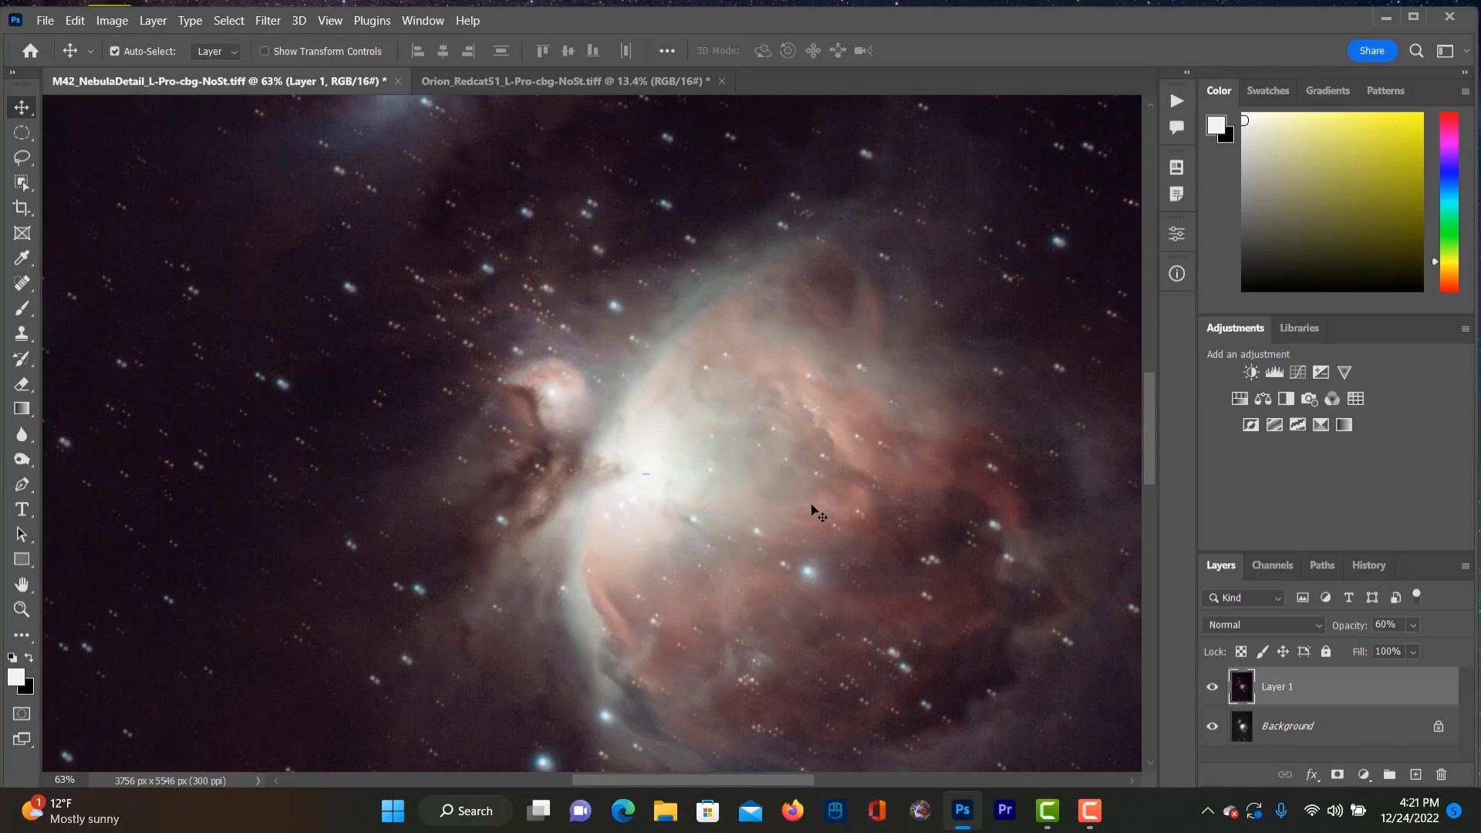
{"action": "left_click", "coordinate": [1414, 625]}
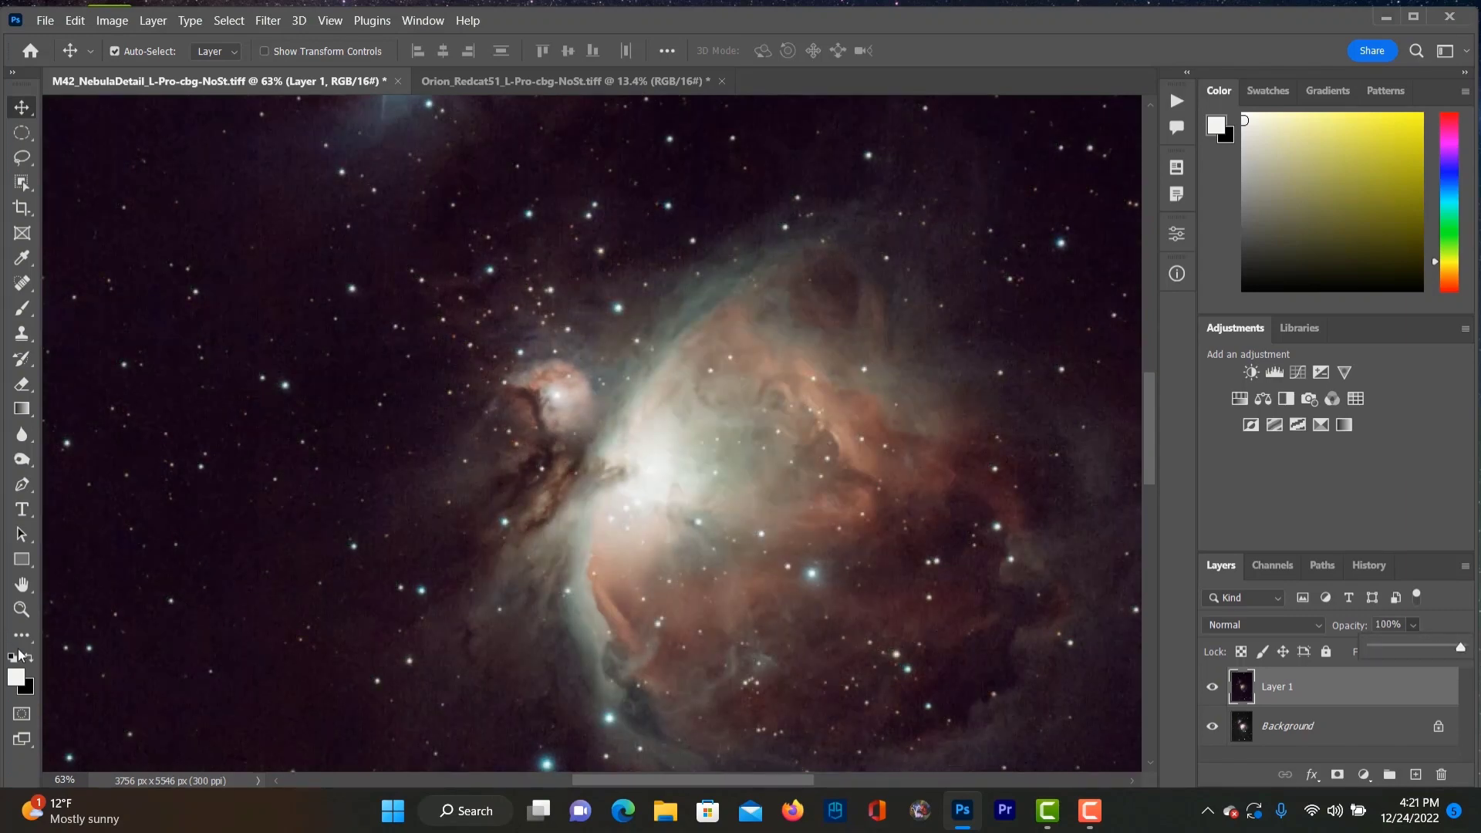
Step: Add a white layer mask to Layer 1 and ready the Brush tool with black as the foreground color
{"action": "left_click", "coordinate": [22, 609]}
{"action": "right_click", "coordinate": [225, 607]}
{"action": "left_click", "coordinate": [281, 622]}
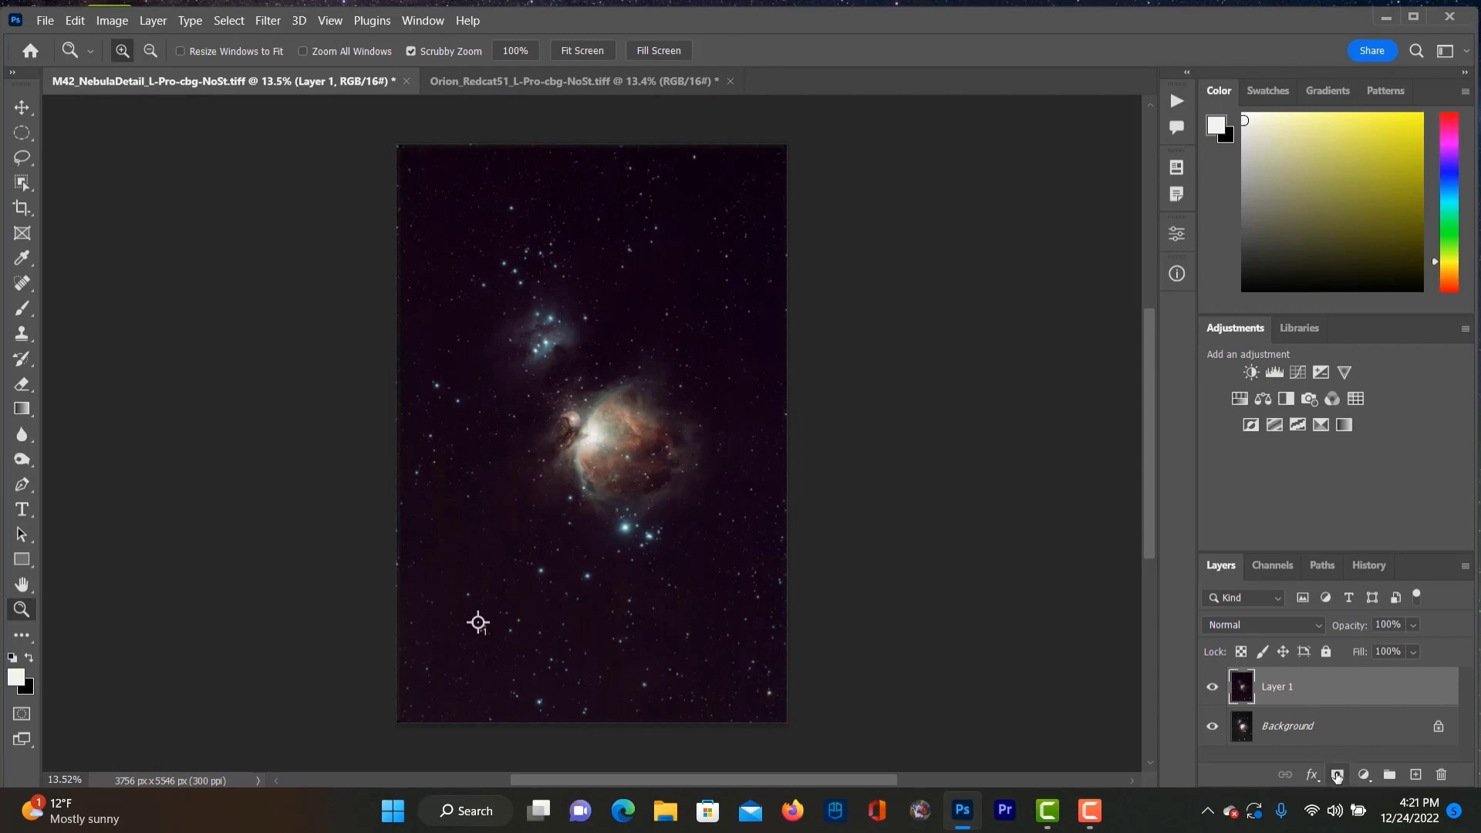
{"action": "left_click", "coordinate": [1337, 775]}
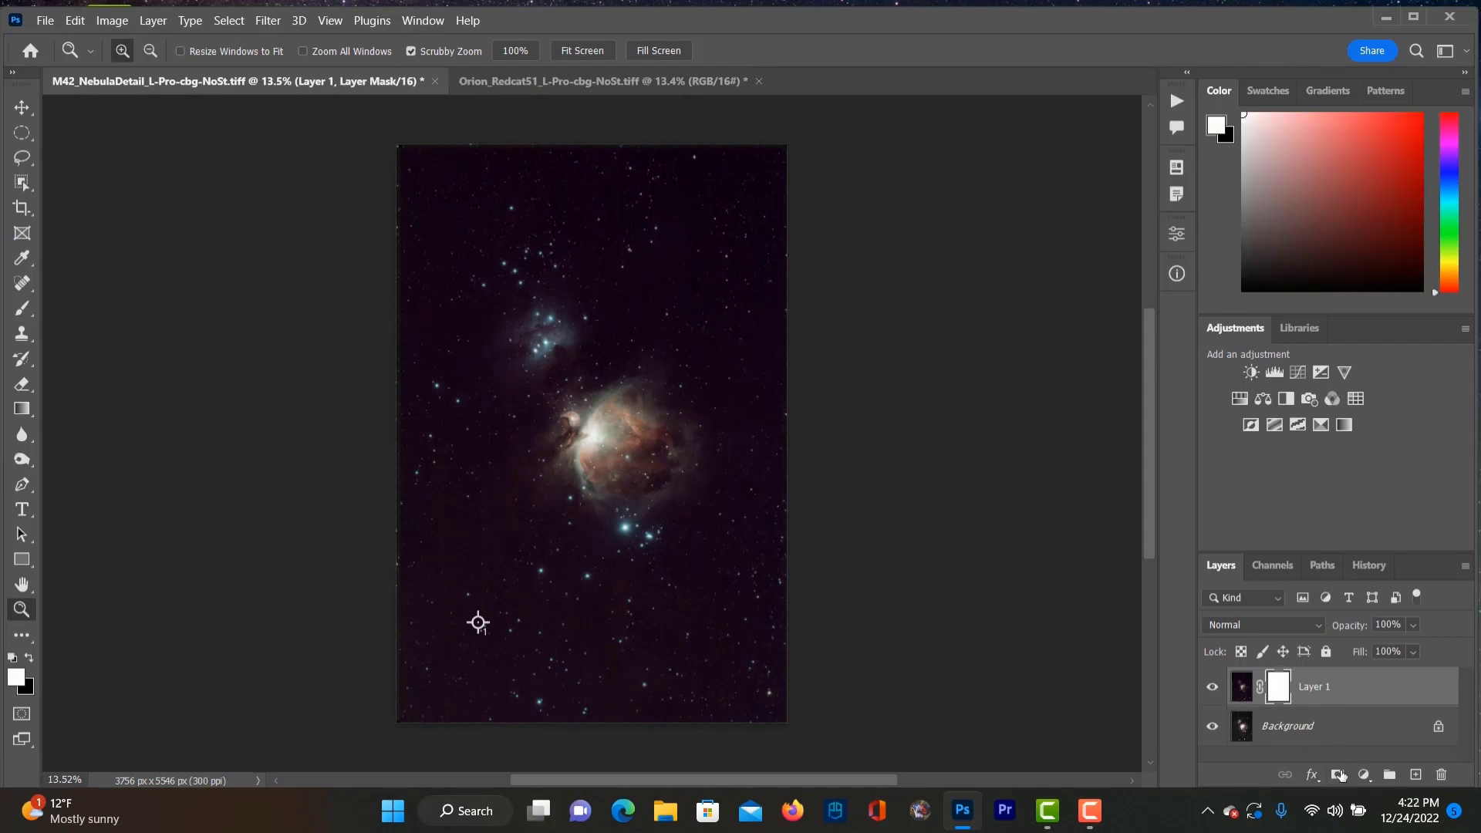
{"action": "left_click", "coordinate": [29, 658]}
{"action": "left_click", "coordinate": [28, 315]}
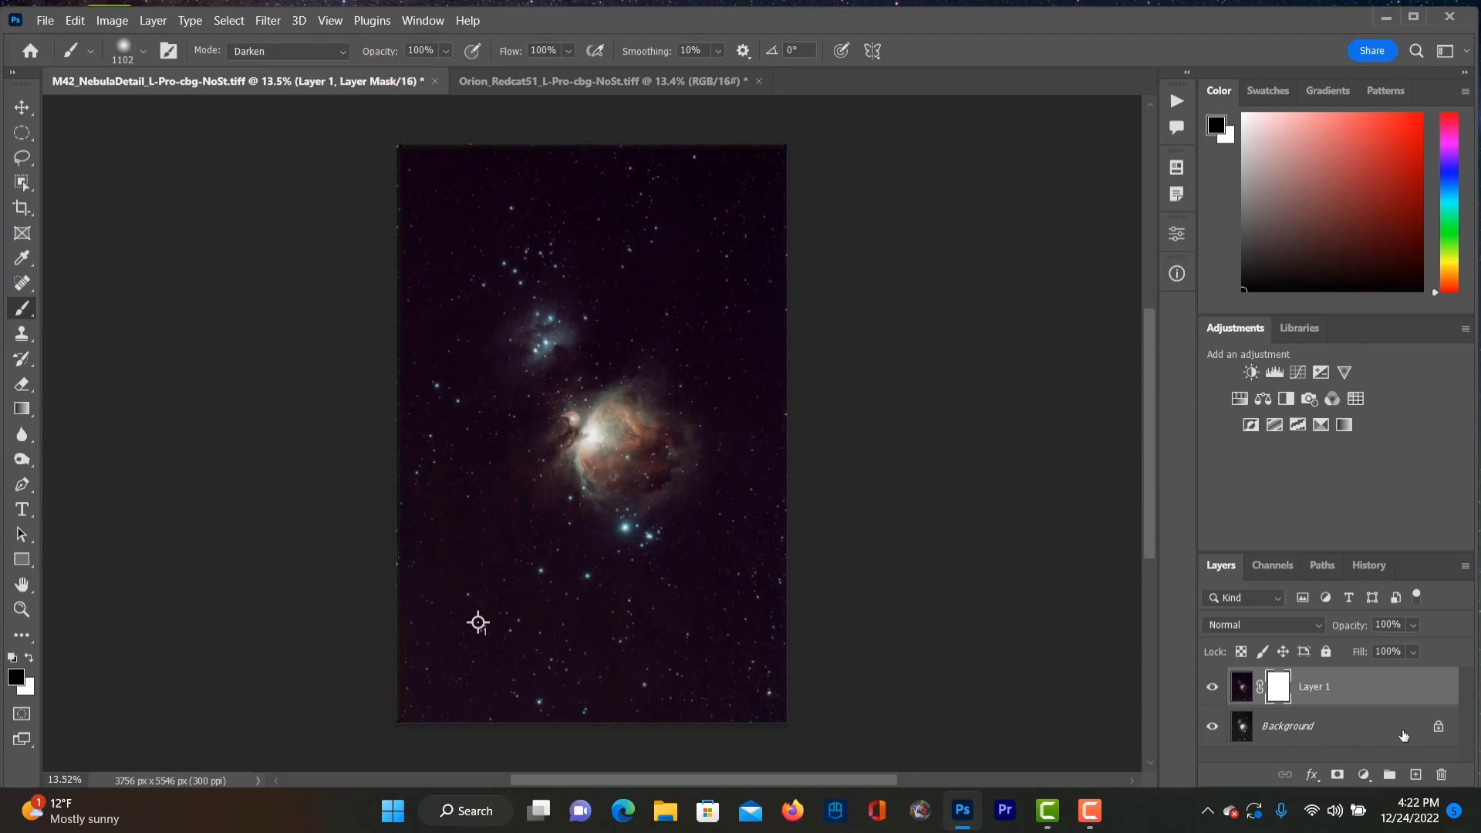
Step: Duplicate the Background layer and make the mask of Layer 1 active for painting
{"action": "left_click_drag", "start_coordinate": [1404, 735], "coordinate": [1416, 774]}
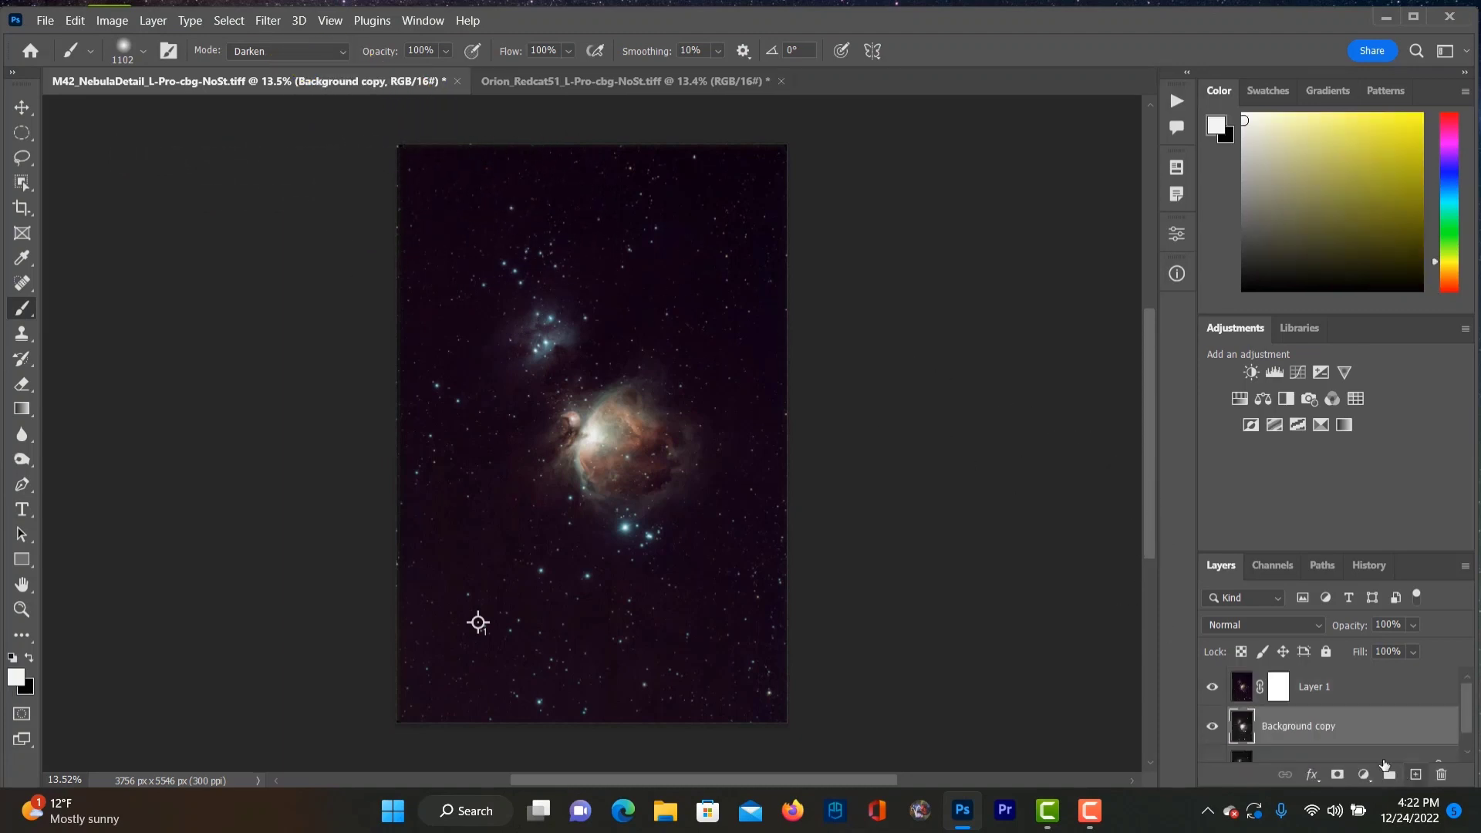
{"action": "left_click", "coordinate": [1304, 689]}
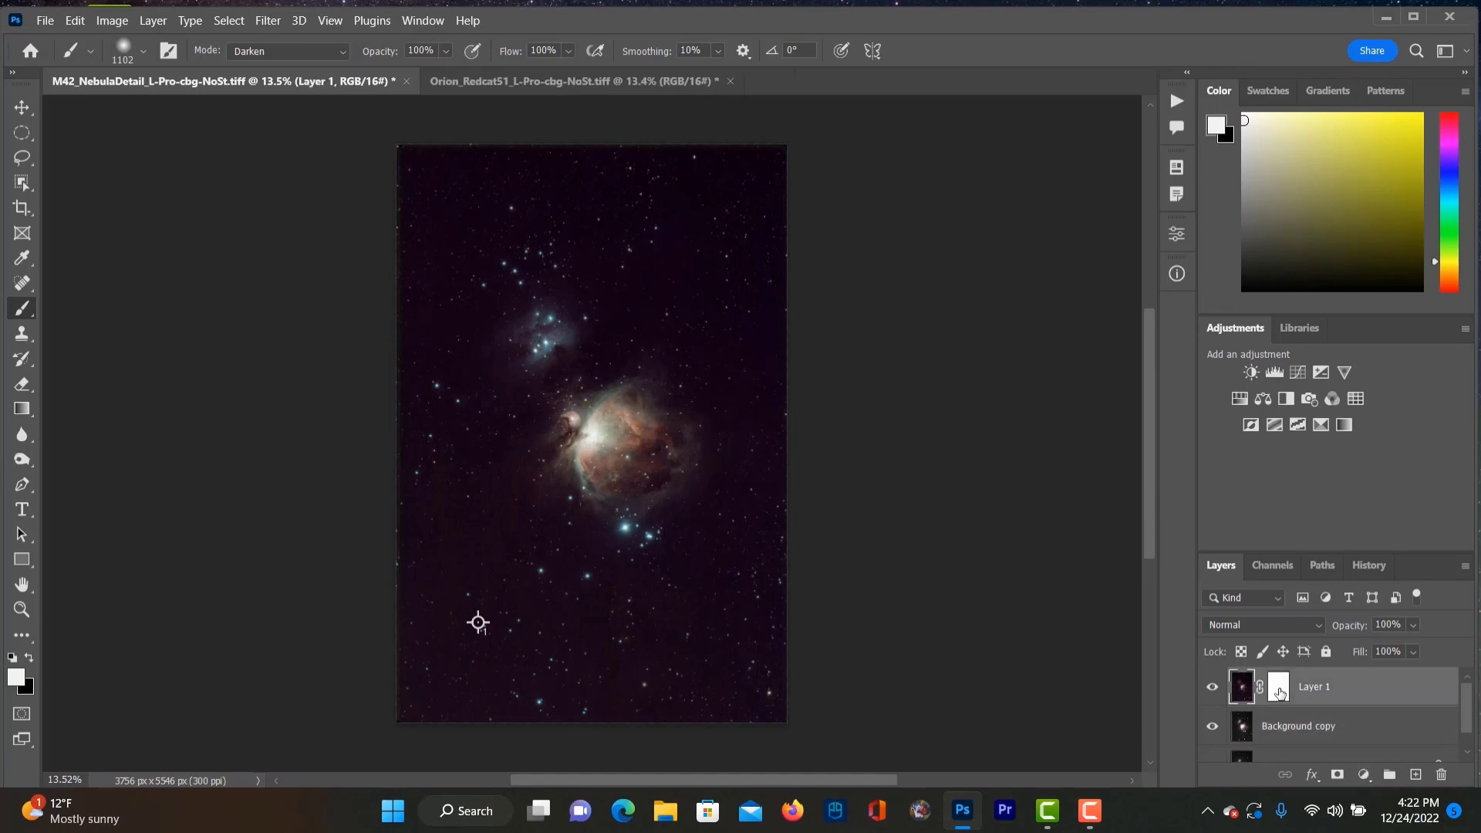
{"action": "left_click", "coordinate": [1279, 692]}
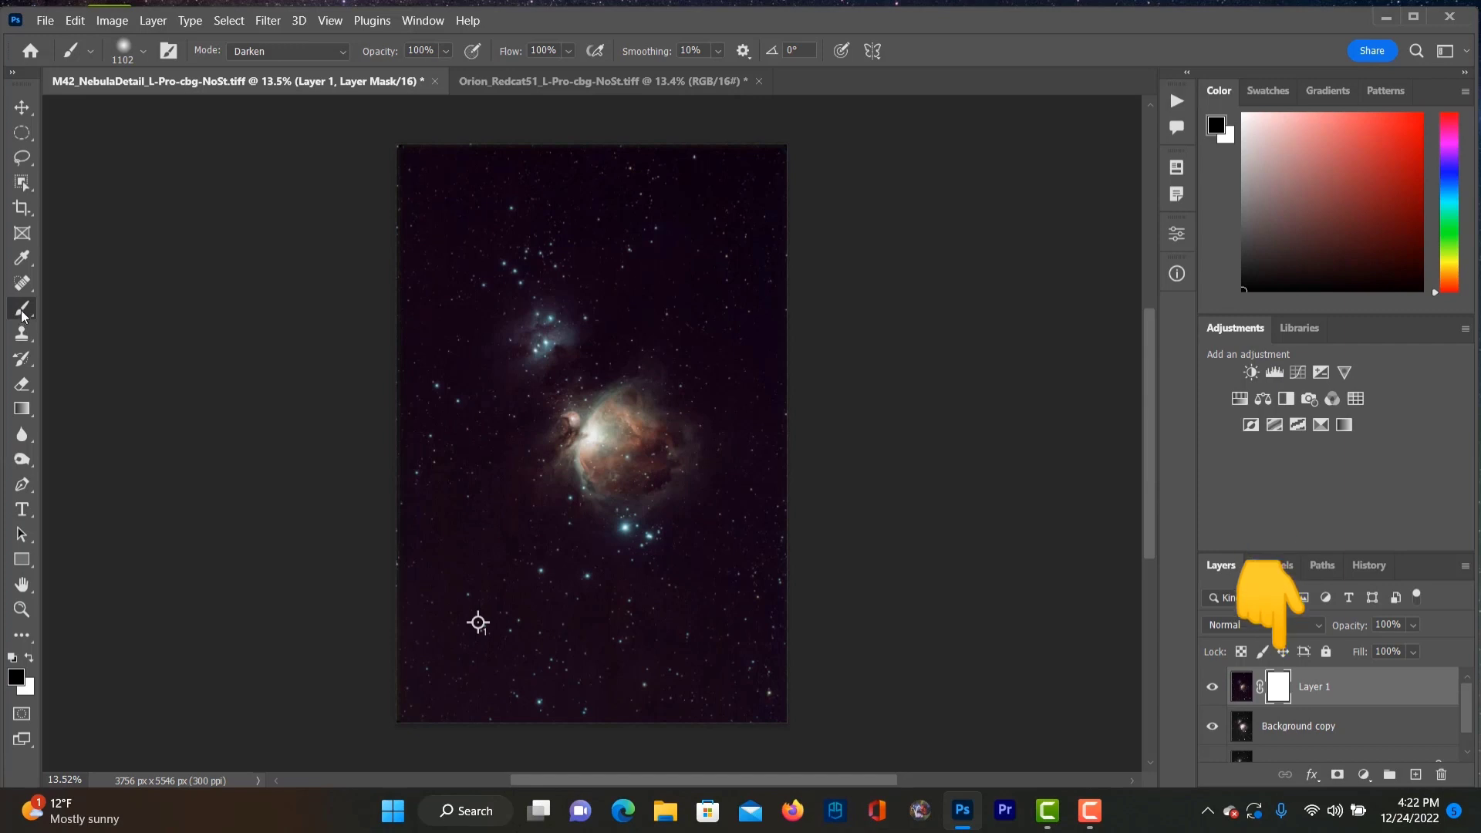
Step: Set the brush opacity to 50% and its flow to 35%
{"action": "left_click", "coordinate": [446, 51]}
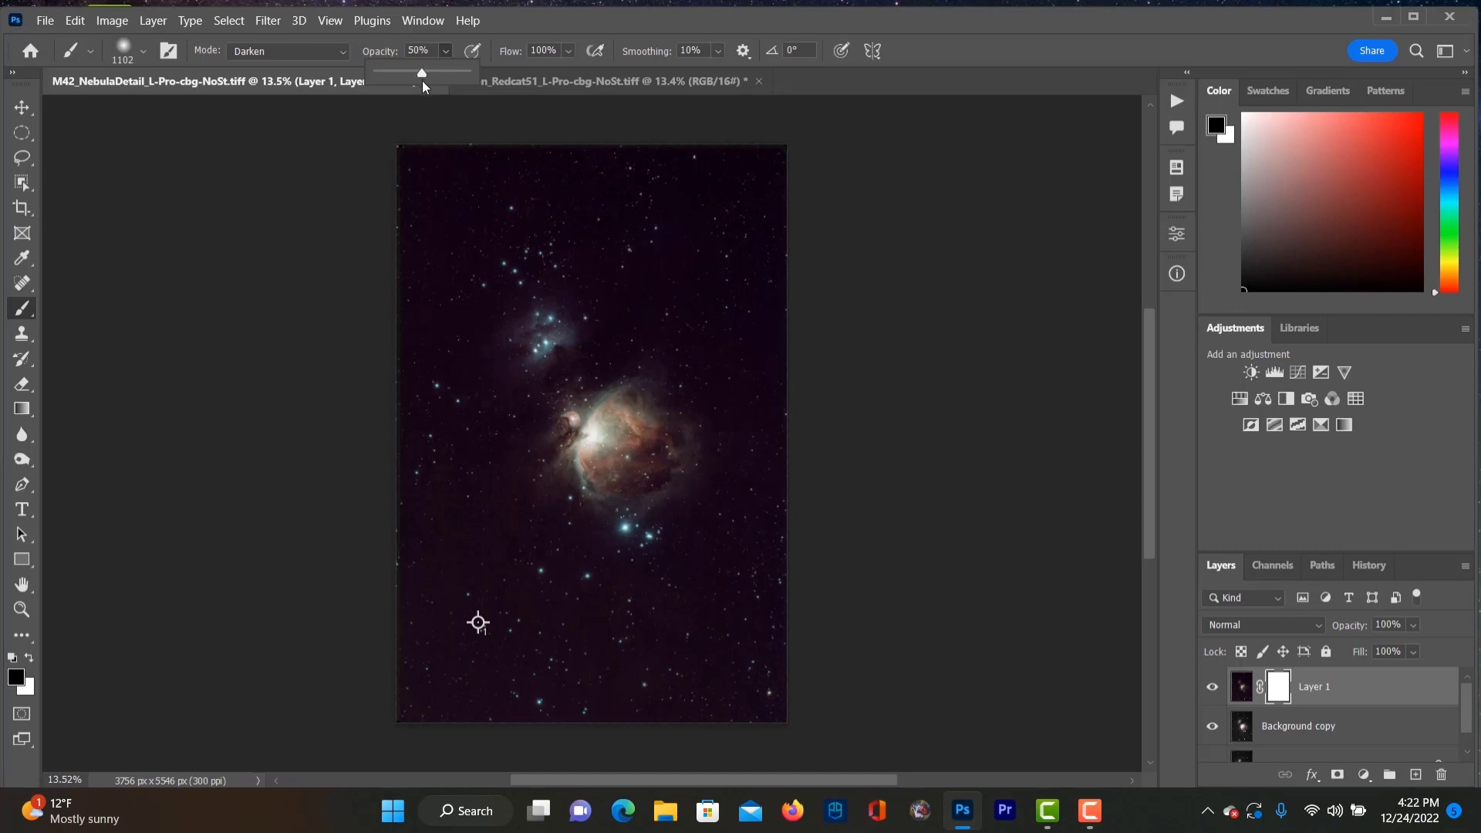
{"action": "left_click", "coordinate": [569, 52]}
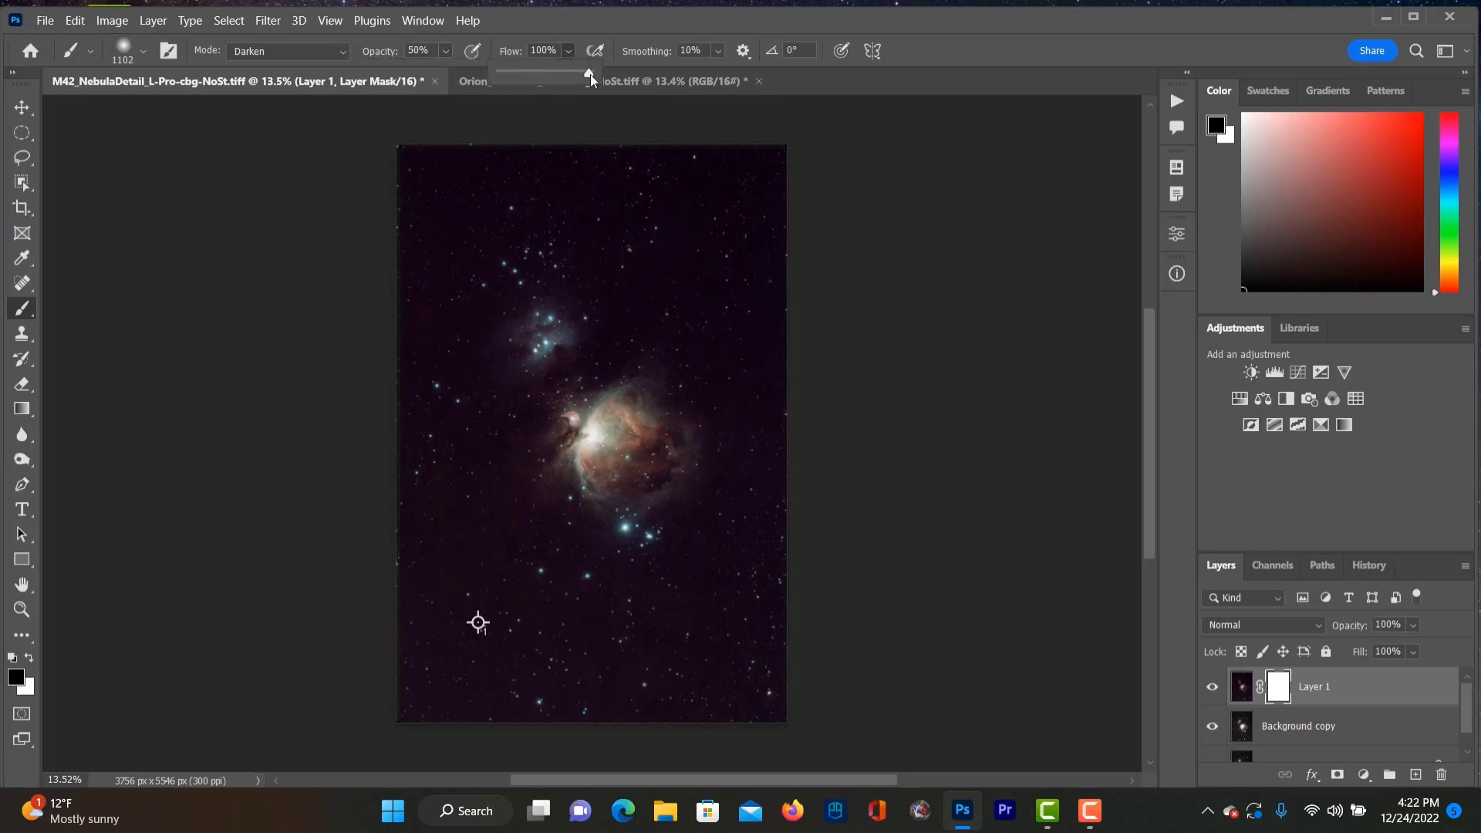
{"action": "left_click", "coordinate": [531, 81]}
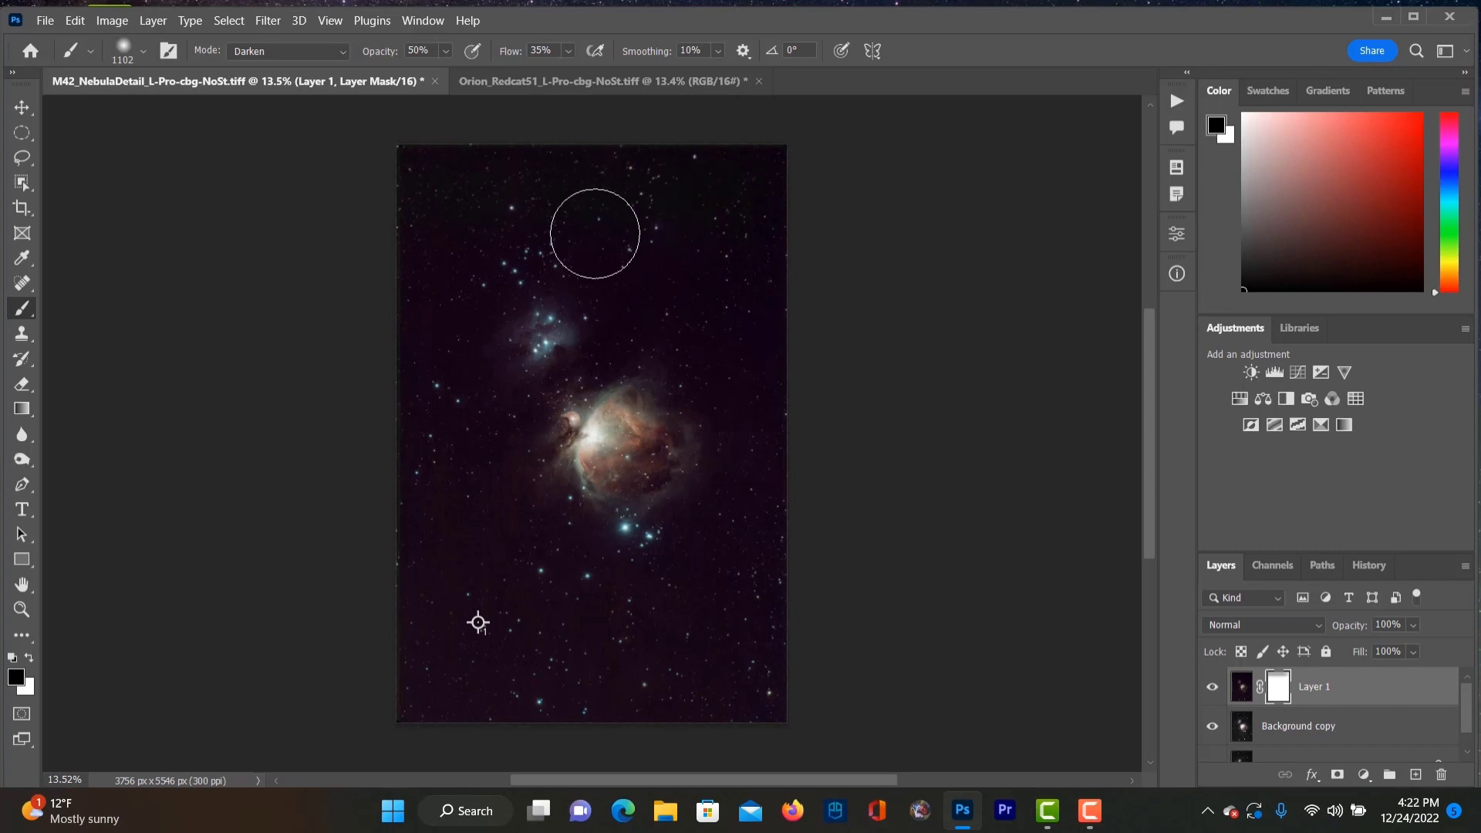
Step: Paint black on the Layer 1 mask over the sky and outer nebulosity, keeping the Redcat51 detail in the bright core
{"action": "mouse_move", "coordinate": [517, 327]}
{"action": "left_mouse_down"}
{"action": "mouse_move", "coordinate": [445, 398]}
{"action": "mouse_move", "coordinate": [414, 345]}
{"action": "mouse_move", "coordinate": [424, 624]}
{"action": "left_mouse_up"}
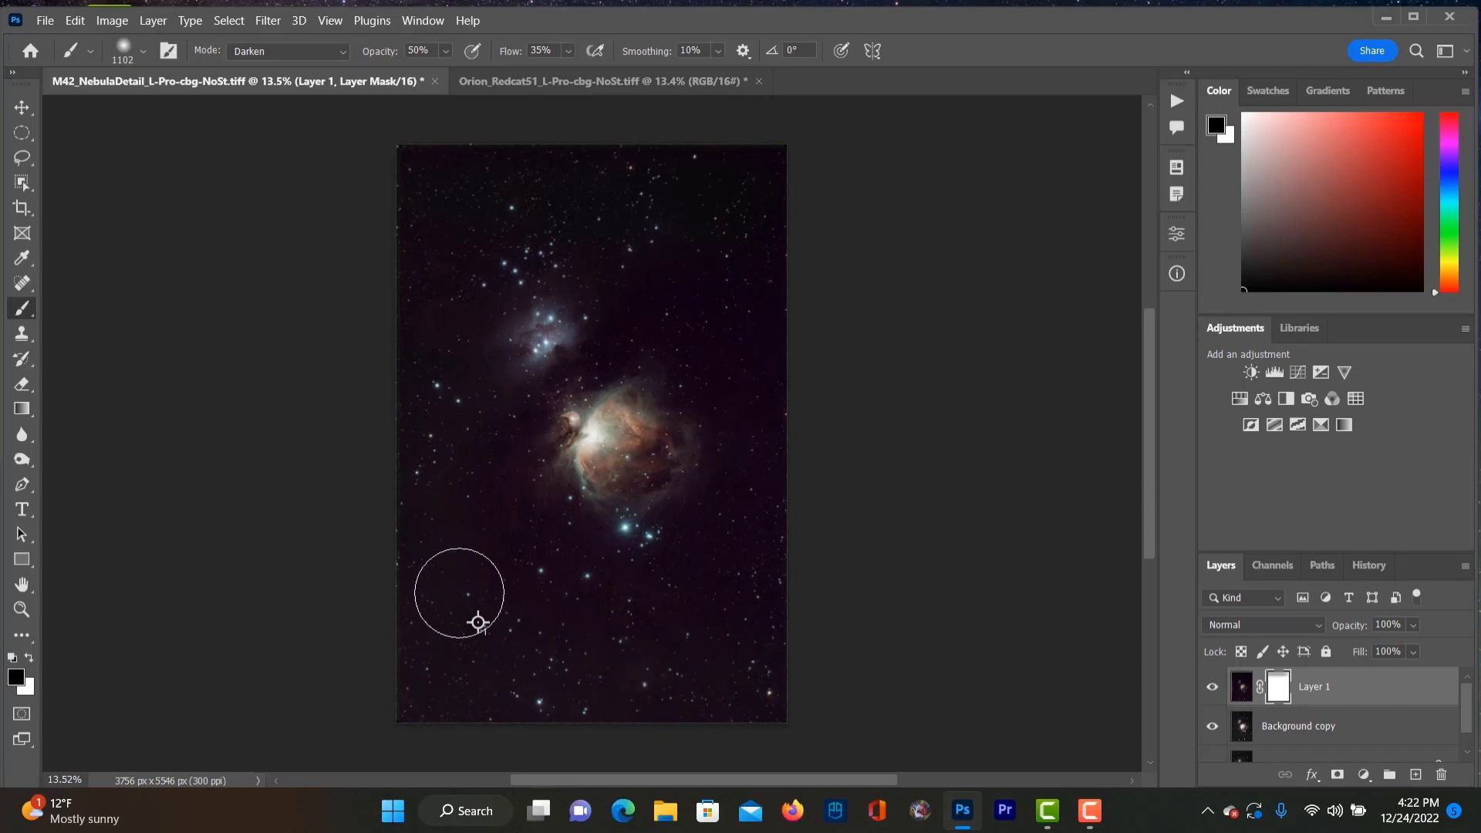
{"action": "mouse_move", "coordinate": [797, 600]}
{"action": "left_mouse_down"}
{"action": "mouse_move", "coordinate": [474, 582]}
{"action": "mouse_move", "coordinate": [531, 562]}
{"action": "mouse_move", "coordinate": [736, 595]}
{"action": "mouse_move", "coordinate": [713, 552]}
{"action": "mouse_move", "coordinate": [699, 562]}
{"action": "mouse_move", "coordinate": [750, 476]}
{"action": "mouse_move", "coordinate": [773, 345]}
{"action": "mouse_move", "coordinate": [764, 233]}
{"action": "mouse_move", "coordinate": [710, 182]}
{"action": "mouse_move", "coordinate": [702, 262]}
{"action": "mouse_move", "coordinate": [665, 313]}
{"action": "mouse_move", "coordinate": [645, 254]}
{"action": "mouse_move", "coordinate": [620, 263]}
{"action": "mouse_move", "coordinate": [617, 307]}
{"action": "mouse_move", "coordinate": [568, 300]}
{"action": "mouse_move", "coordinate": [482, 362]}
{"action": "mouse_move", "coordinate": [529, 319]}
{"action": "mouse_move", "coordinate": [617, 283]}
{"action": "mouse_move", "coordinate": [526, 367]}
{"action": "left_mouse_up"}
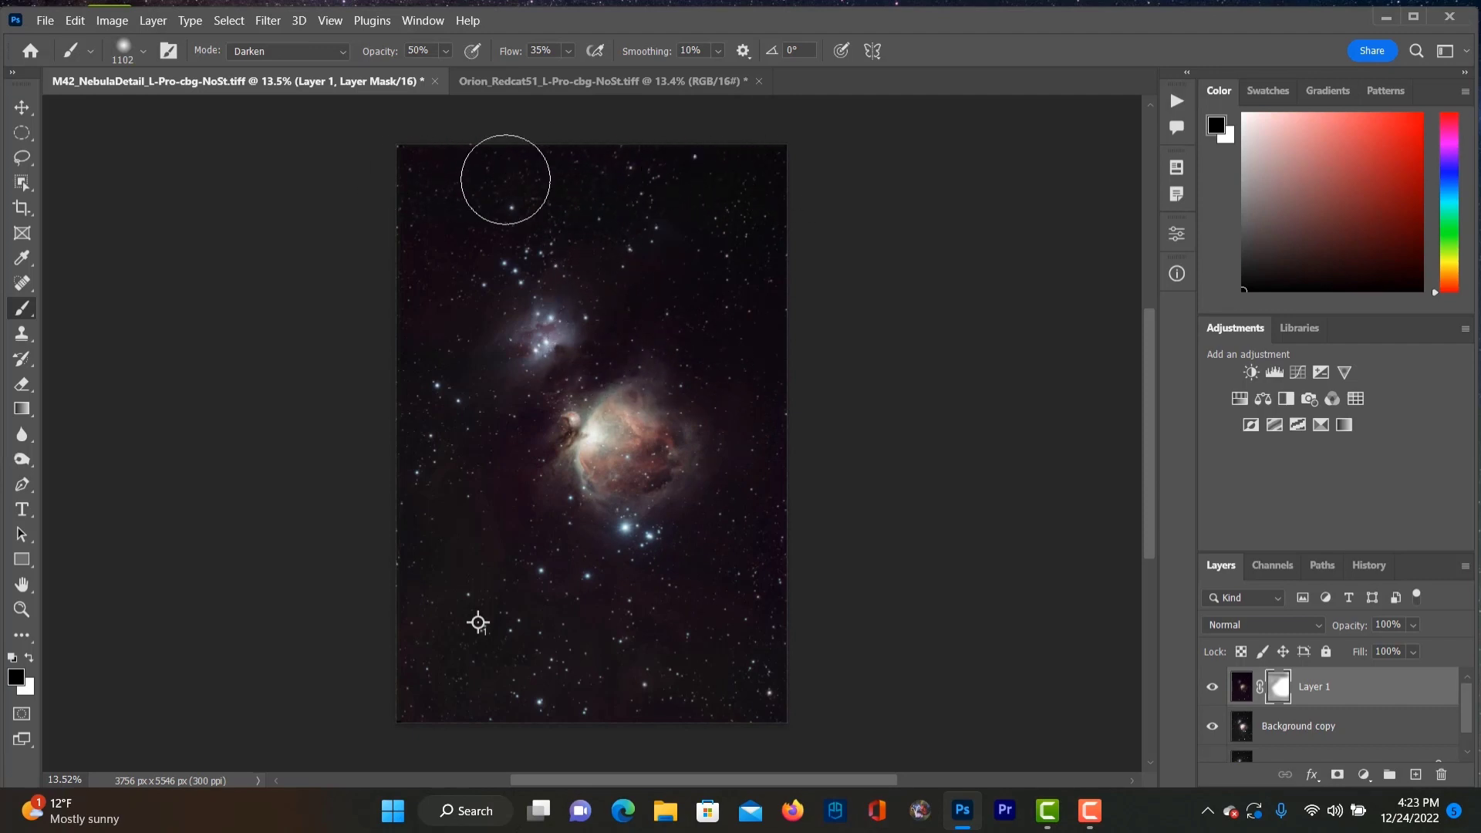
{"action": "left_click", "coordinate": [447, 264]}
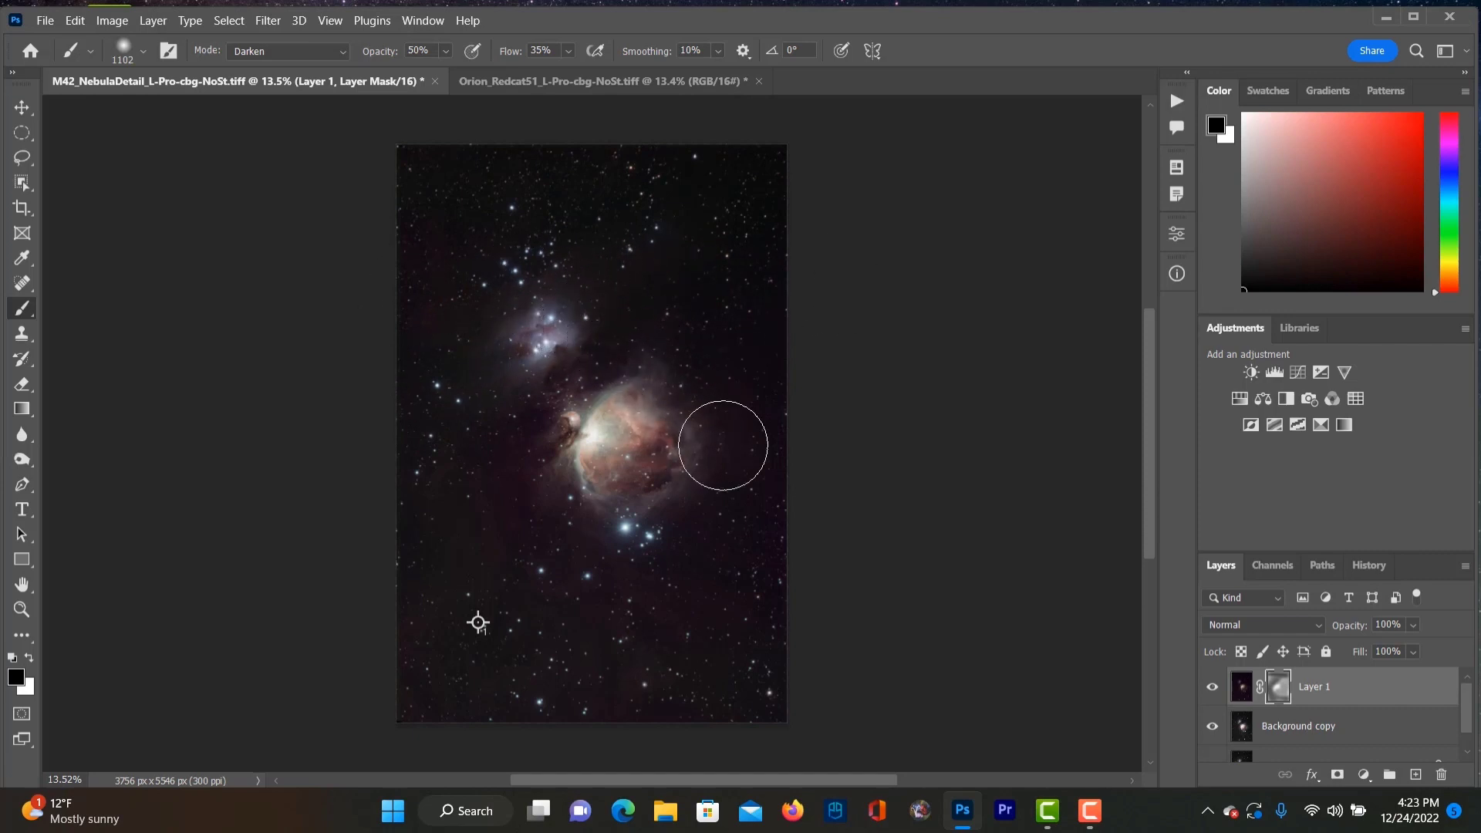
{"action": "mouse_move", "coordinate": [721, 569]}
{"action": "left_mouse_down"}
{"action": "mouse_move", "coordinate": [754, 499]}
{"action": "mouse_move", "coordinate": [721, 453]}
{"action": "left_mouse_up"}
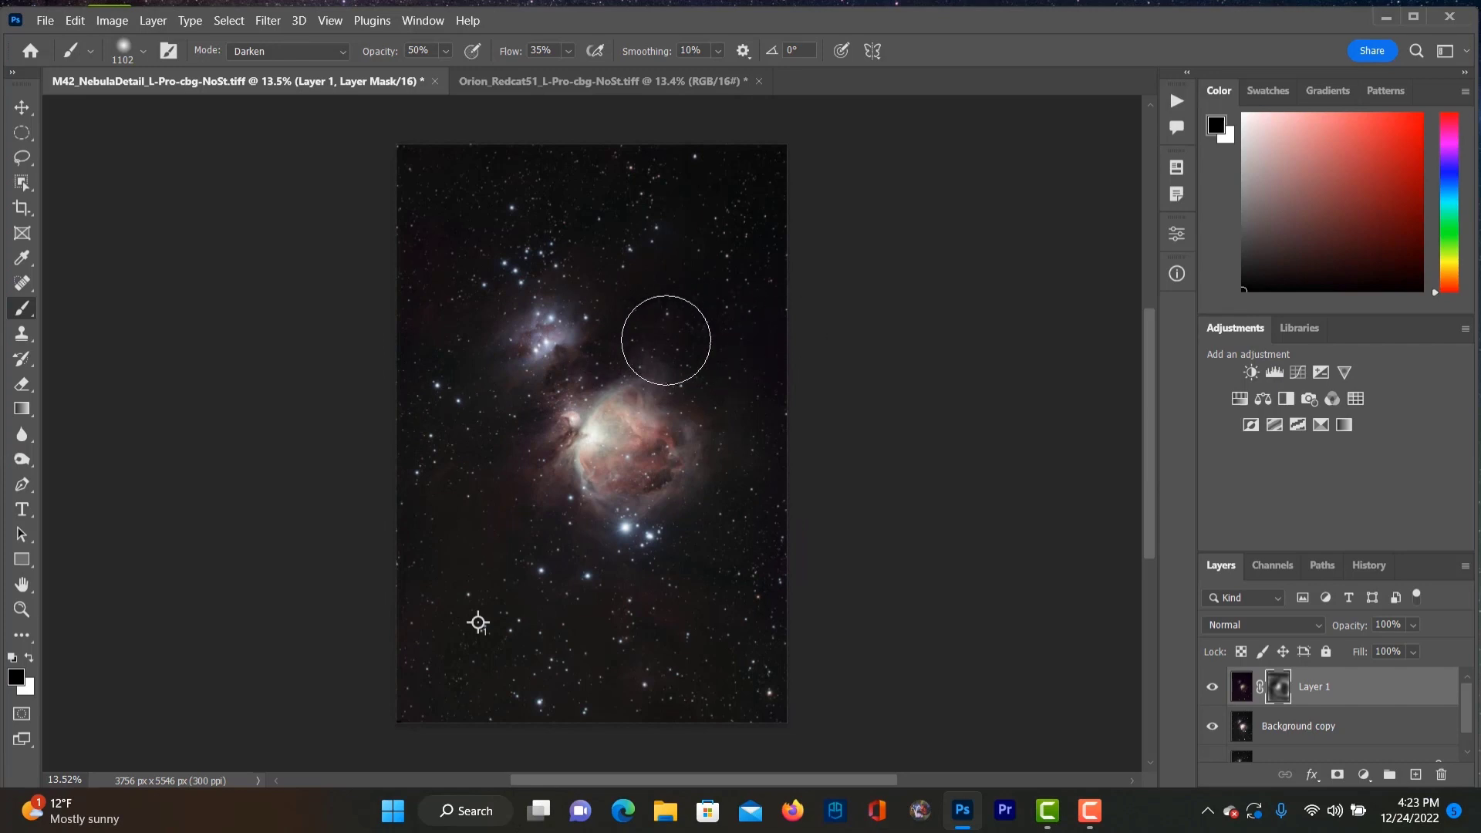
{"action": "mouse_move", "coordinate": [664, 334]}
{"action": "left_mouse_down"}
{"action": "mouse_move", "coordinate": [681, 350]}
{"action": "mouse_move", "coordinate": [641, 349]}
{"action": "mouse_move", "coordinate": [731, 370]}
{"action": "mouse_move", "coordinate": [502, 340]}
{"action": "left_mouse_up"}
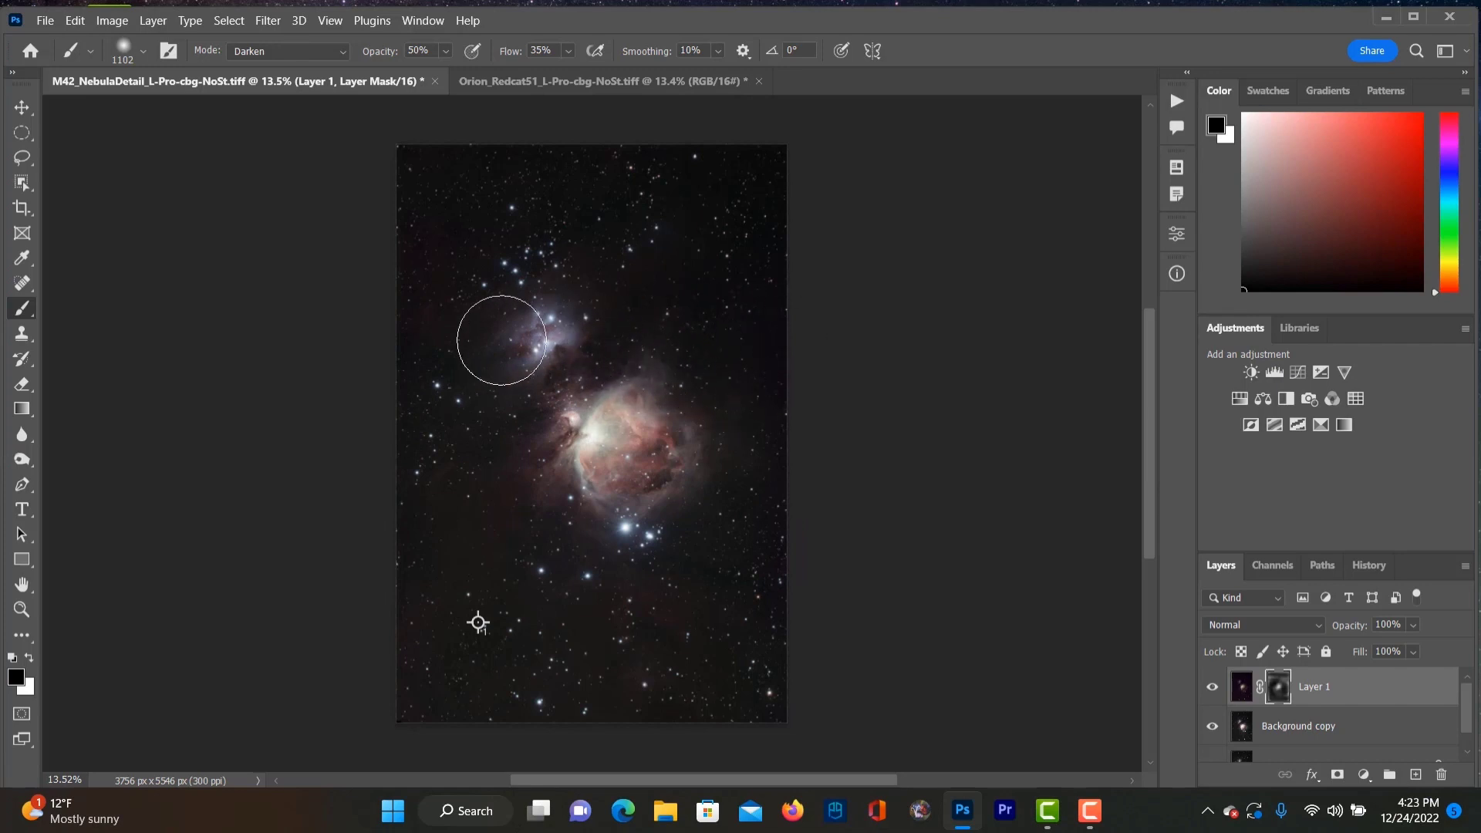
{"action": "mouse_move", "coordinate": [805, 327]}
{"action": "left_mouse_down"}
{"action": "mouse_move", "coordinate": [417, 306]}
{"action": "mouse_move", "coordinate": [924, 224]}
{"action": "mouse_move", "coordinate": [669, 178]}
{"action": "mouse_move", "coordinate": [304, 165]}
{"action": "mouse_move", "coordinate": [486, 155]}
{"action": "mouse_move", "coordinate": [830, 273]}
{"action": "mouse_move", "coordinate": [412, 317]}
{"action": "mouse_move", "coordinate": [708, 336]}
{"action": "mouse_move", "coordinate": [116, 141]}
{"action": "mouse_move", "coordinate": [680, 388]}
{"action": "left_mouse_up"}
{"action": "mouse_move", "coordinate": [878, 435]}
{"action": "left_mouse_down"}
{"action": "mouse_move", "coordinate": [1009, 540]}
{"action": "mouse_move", "coordinate": [823, 238]}
{"action": "mouse_move", "coordinate": [794, 244]}
{"action": "mouse_move", "coordinate": [802, 467]}
{"action": "mouse_move", "coordinate": [770, 363]}
{"action": "mouse_move", "coordinate": [780, 720]}
{"action": "left_mouse_up"}
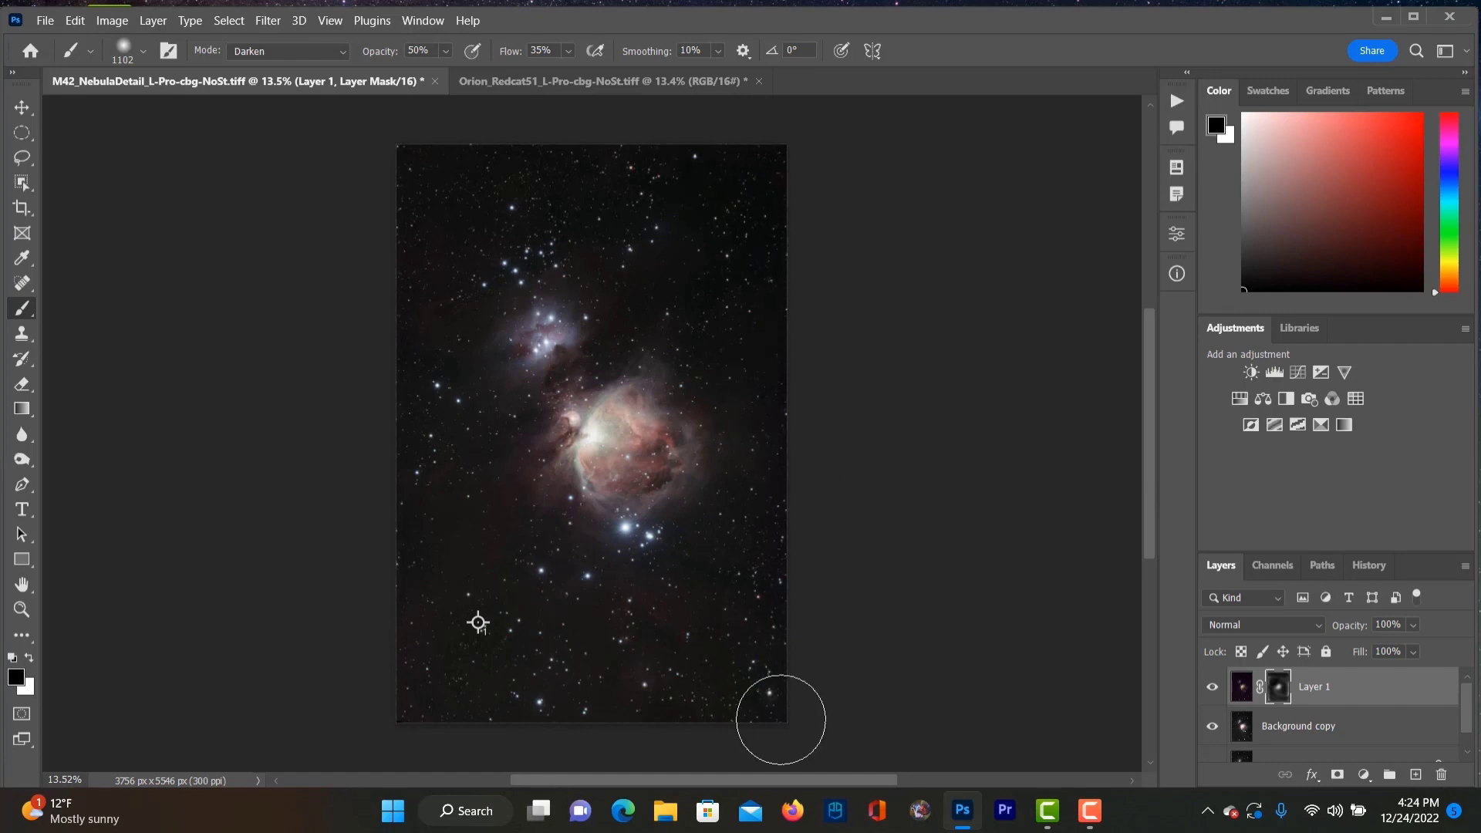
{"action": "mouse_move", "coordinate": [401, 178]}
{"action": "left_mouse_down"}
{"action": "mouse_move", "coordinate": [402, 444]}
{"action": "mouse_move", "coordinate": [451, 198]}
{"action": "mouse_move", "coordinate": [449, 430]}
{"action": "mouse_move", "coordinate": [476, 643]}
{"action": "mouse_move", "coordinate": [483, 362]}
{"action": "mouse_move", "coordinate": [542, 262]}
{"action": "mouse_move", "coordinate": [510, 462]}
{"action": "left_mouse_up"}
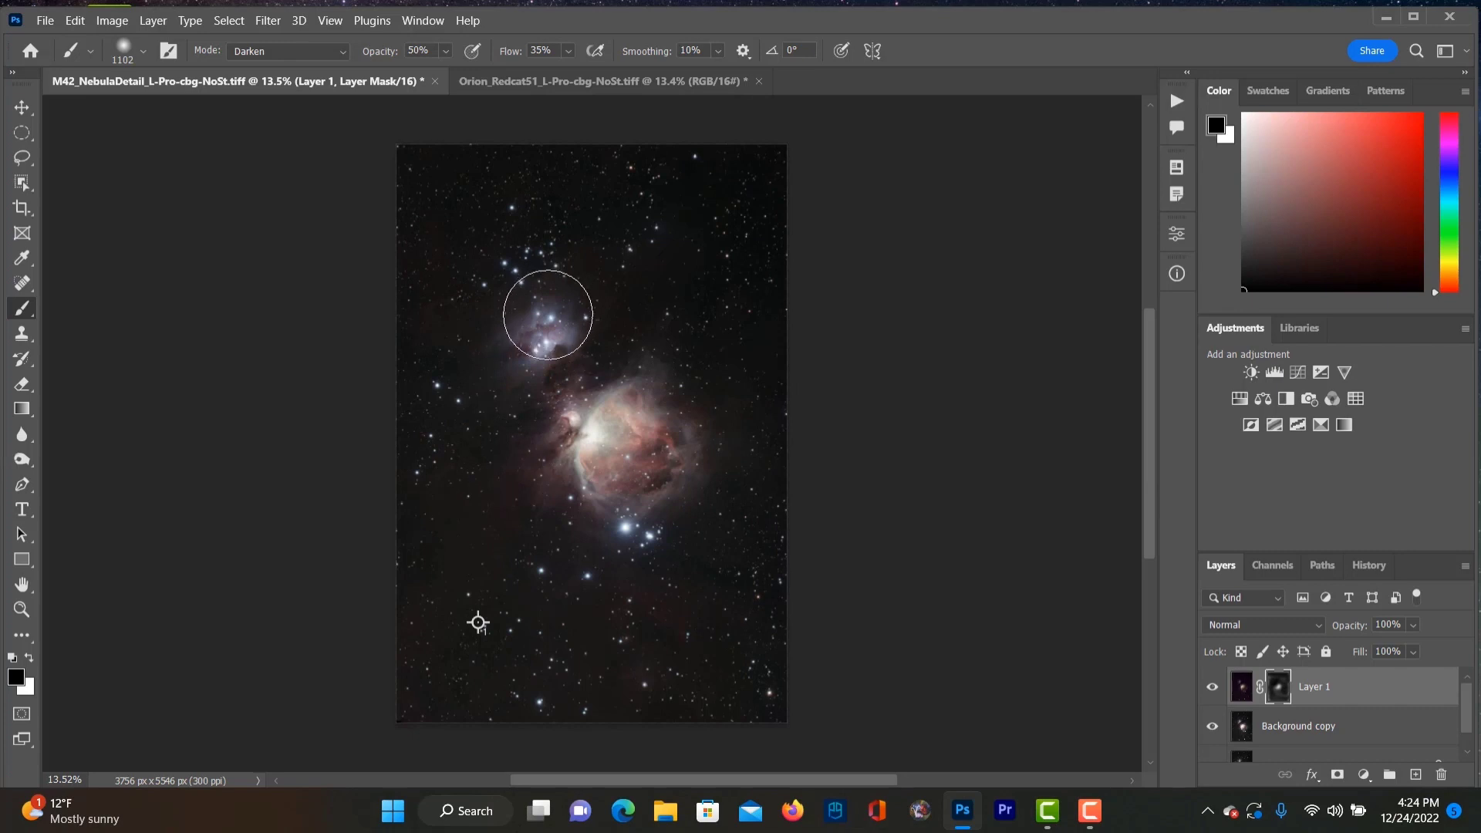
{"action": "mouse_move", "coordinate": [548, 315]}
{"action": "left_mouse_down"}
{"action": "mouse_move", "coordinate": [512, 589]}
{"action": "mouse_move", "coordinate": [535, 576]}
{"action": "mouse_move", "coordinate": [556, 628]}
{"action": "mouse_move", "coordinate": [709, 625]}
{"action": "mouse_move", "coordinate": [595, 582]}
{"action": "mouse_move", "coordinate": [754, 651]}
{"action": "mouse_move", "coordinate": [463, 694]}
{"action": "mouse_move", "coordinate": [750, 594]}
{"action": "mouse_move", "coordinate": [675, 592]}
{"action": "mouse_move", "coordinate": [738, 493]}
{"action": "mouse_move", "coordinate": [747, 355]}
{"action": "mouse_move", "coordinate": [699, 350]}
{"action": "left_mouse_up"}
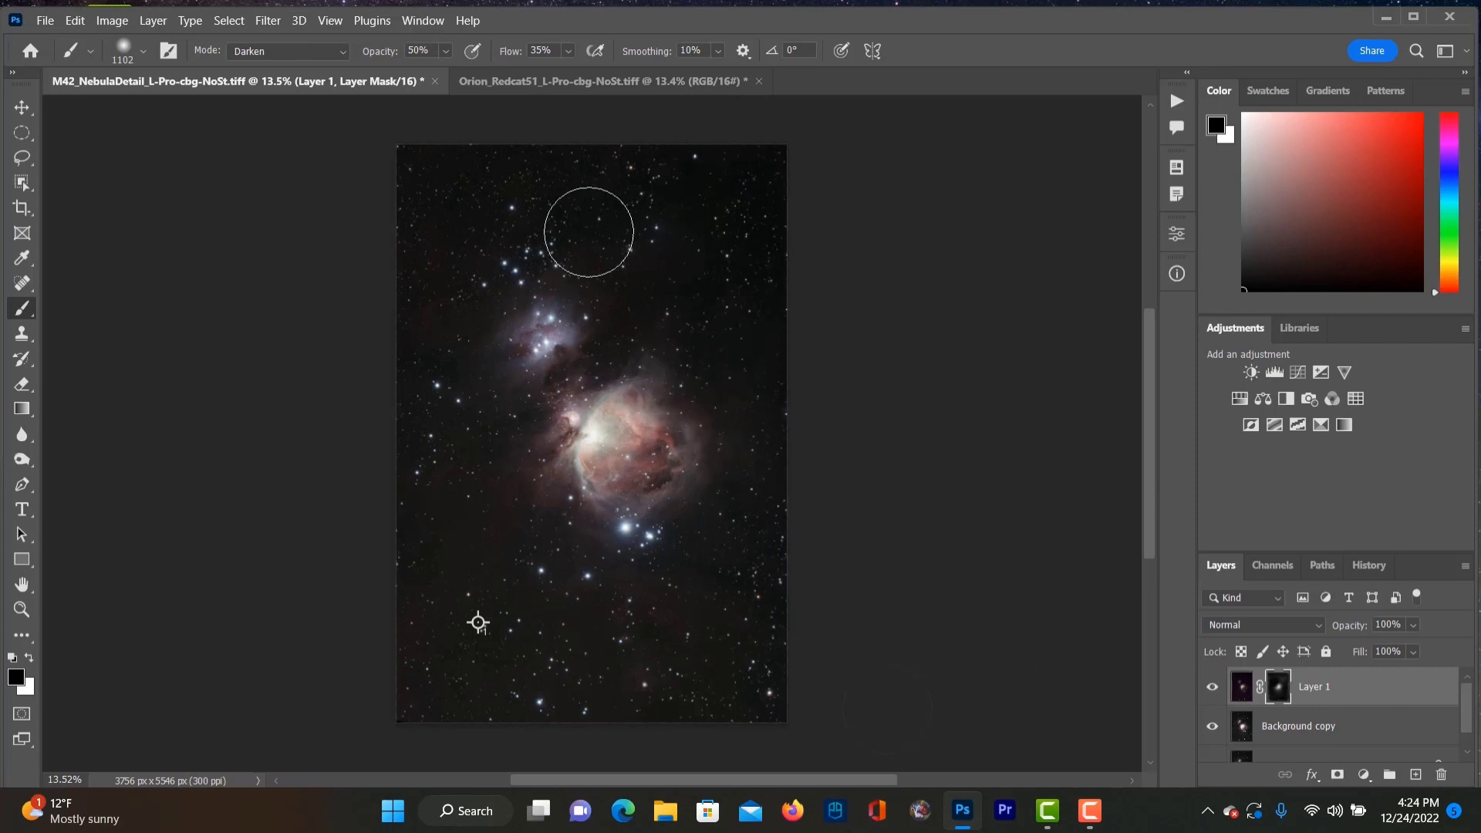
{"action": "mouse_move", "coordinate": [590, 233]}
{"action": "left_mouse_down"}
{"action": "mouse_move", "coordinate": [512, 227]}
{"action": "mouse_move", "coordinate": [646, 250]}
{"action": "mouse_move", "coordinate": [632, 258]}
{"action": "left_mouse_up"}
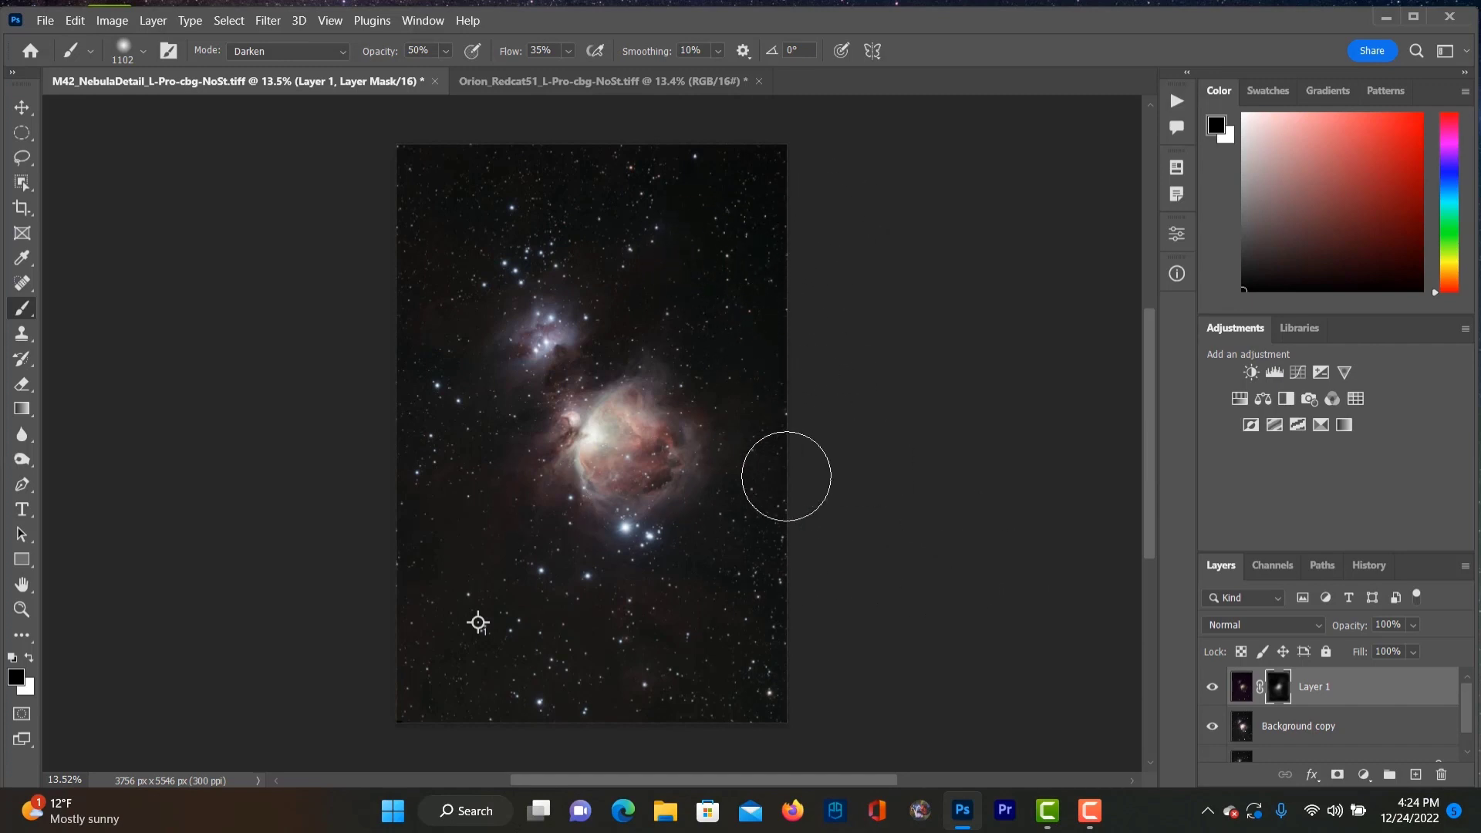
Step: Toggle the visibility of Layer 1 to compare the nebula core with and without the blend, including a close-up view
{"action": "left_click", "coordinate": [1213, 687]}
{"action": "left_click", "coordinate": [1214, 687]}
{"action": "left_click", "coordinate": [1213, 688]}
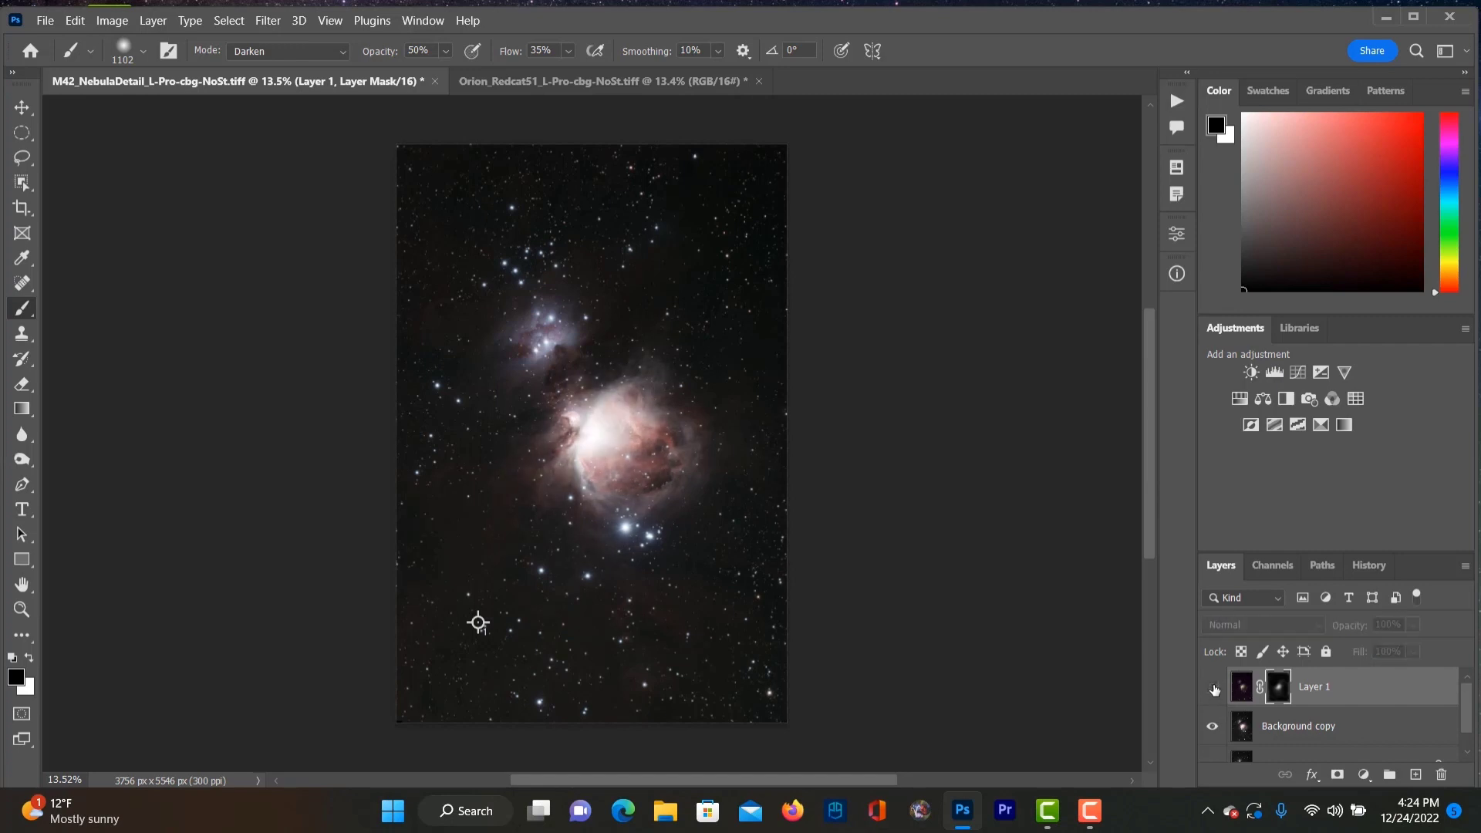
{"action": "left_click", "coordinate": [23, 611]}
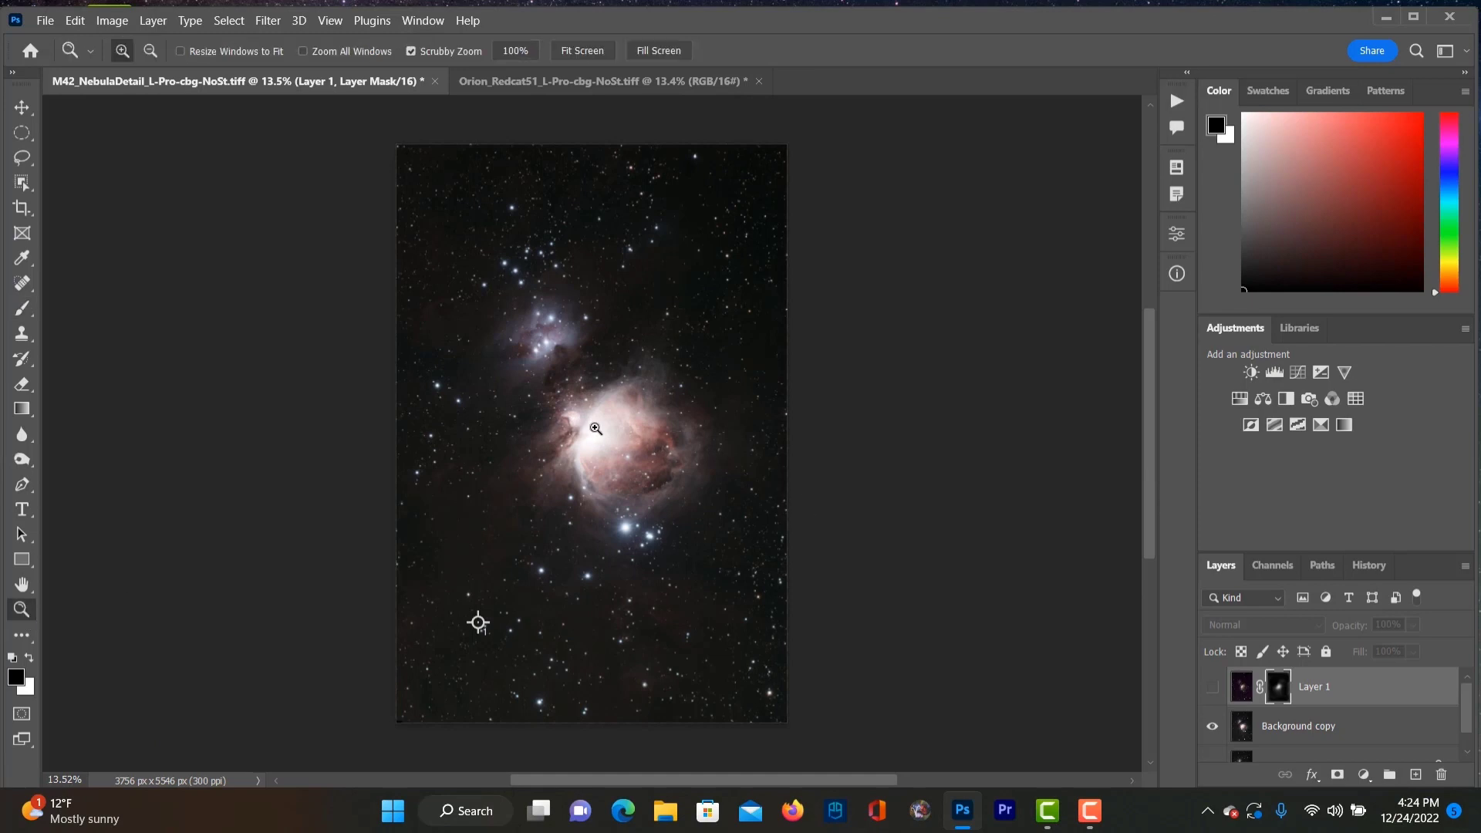
{"action": "left_click_drag", "start_coordinate": [595, 429], "coordinate": [679, 435]}
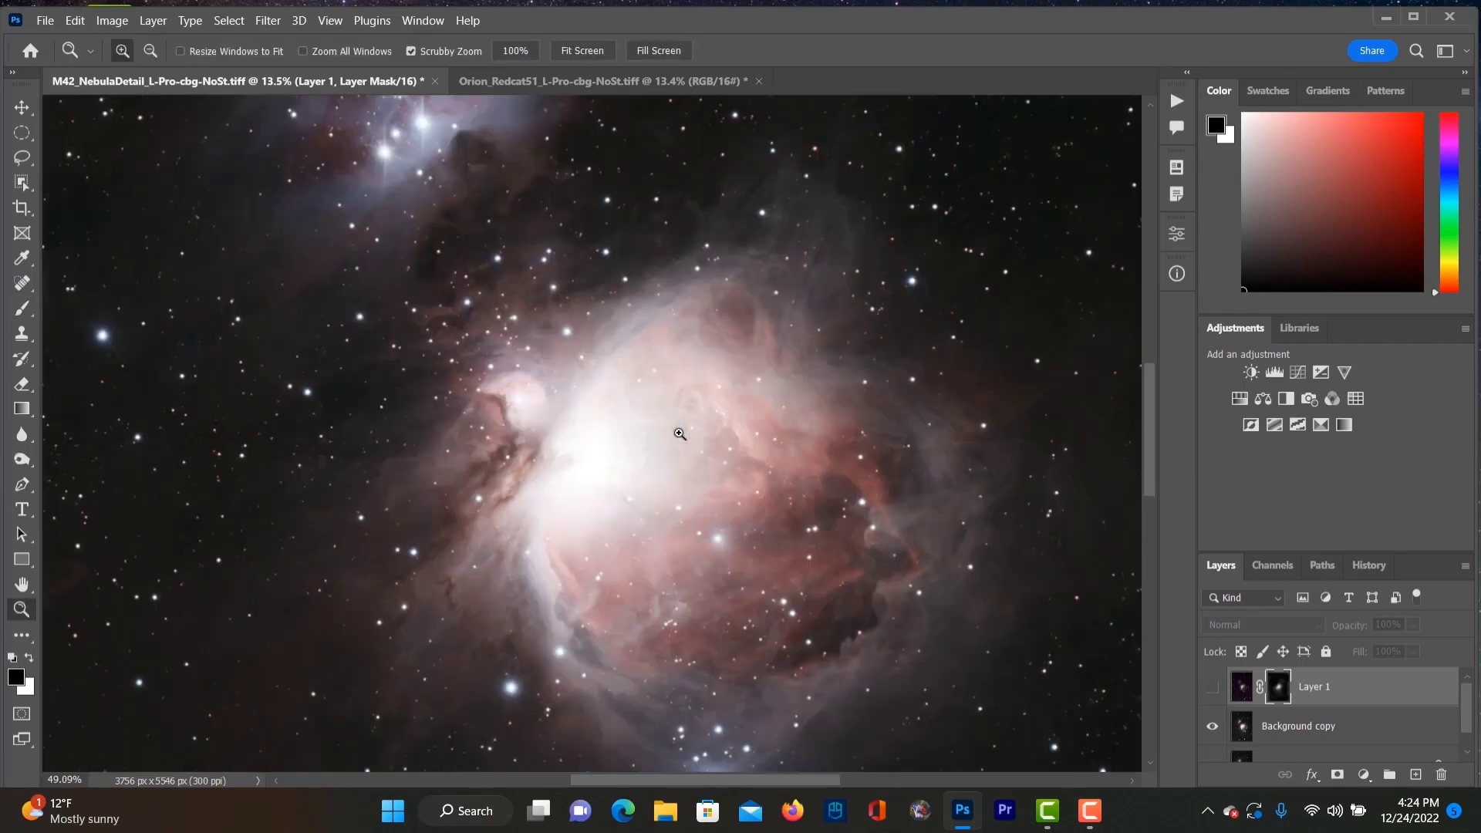
{"action": "left_click", "coordinate": [1214, 687]}
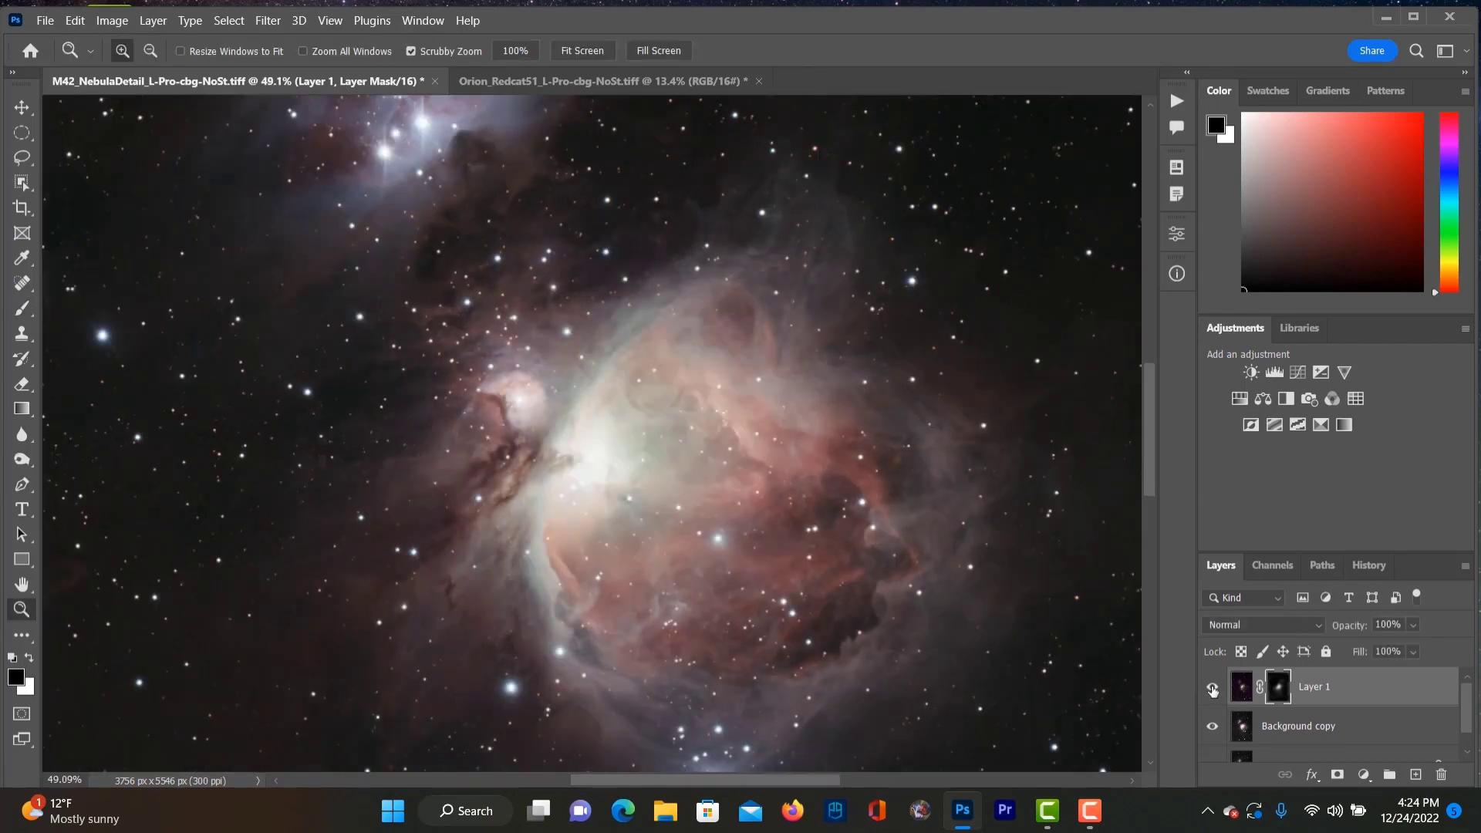
Step: Compare the core of the nebula again with Layer 1 hidden and shown, both at medium zoom and close up
{"action": "left_click", "coordinate": [1214, 687]}
{"action": "left_click", "coordinate": [1214, 689]}
{"action": "mouse_move", "coordinate": [593, 471]}
{"action": "left_mouse_down"}
{"action": "mouse_move", "coordinate": [661, 482]}
{"action": "mouse_move", "coordinate": [594, 446]}
{"action": "left_mouse_up"}
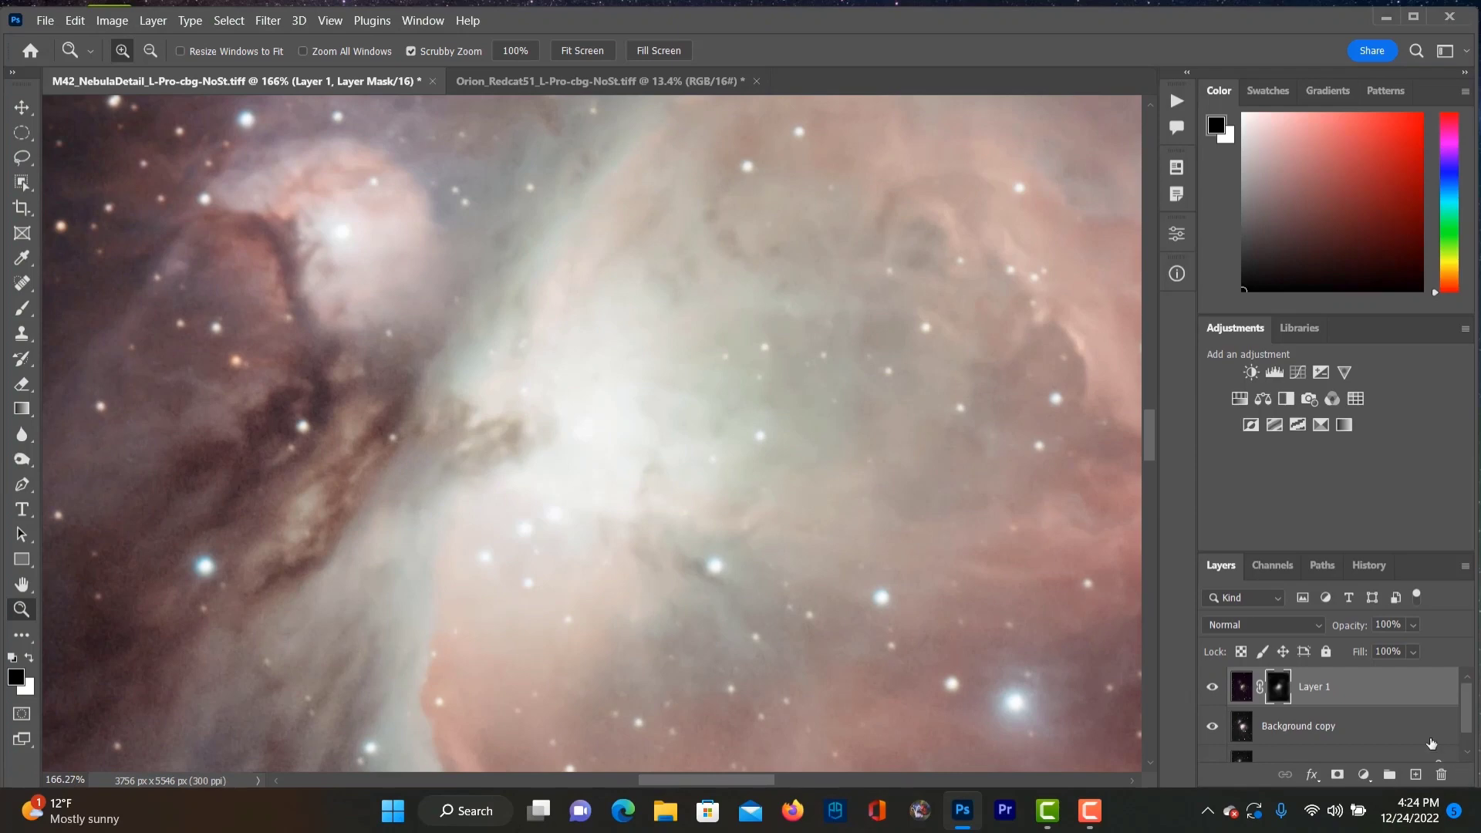
{"action": "left_click", "coordinate": [1214, 687]}
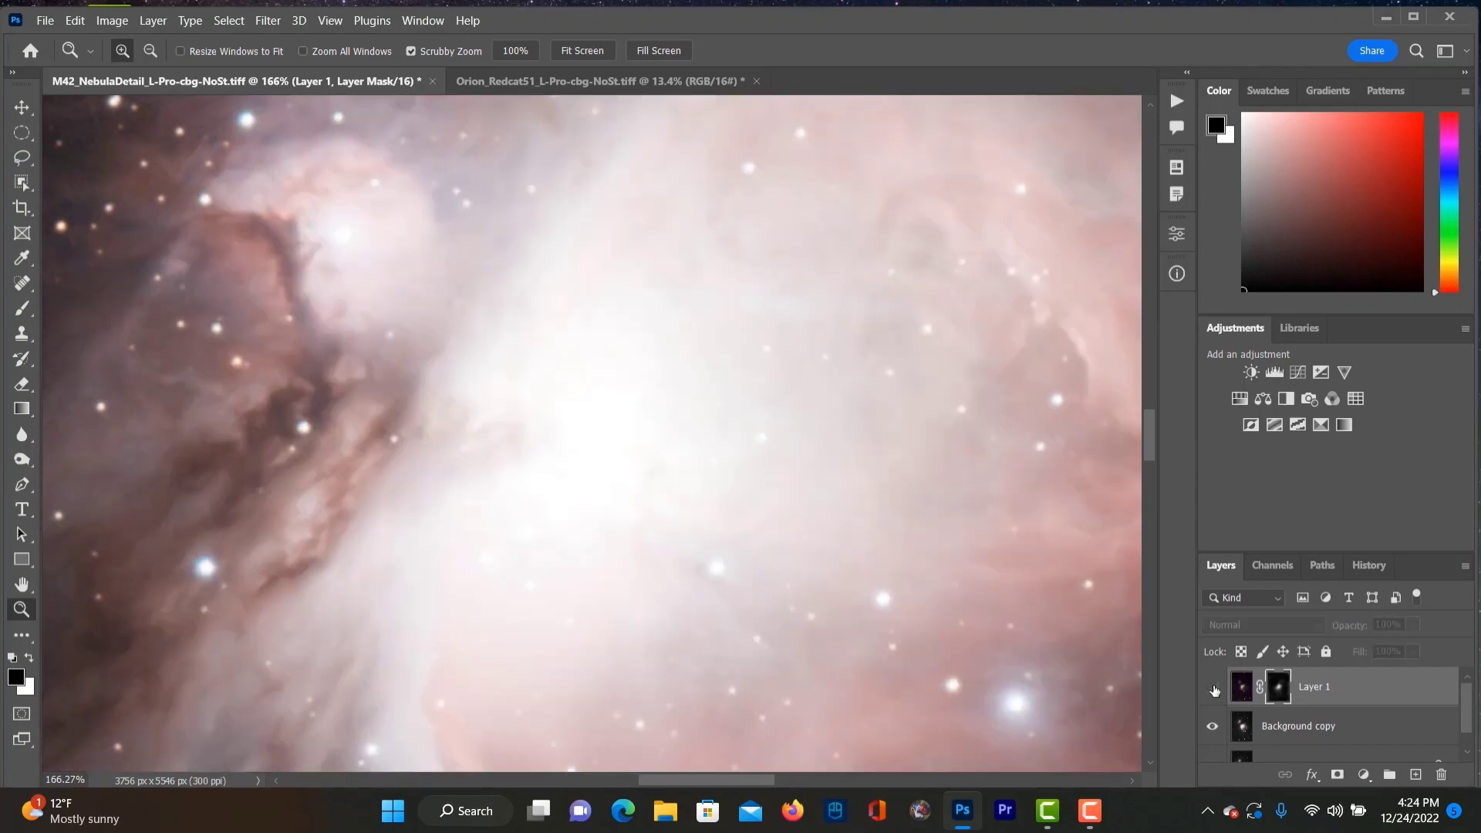
{"action": "left_click", "coordinate": [1213, 689]}
{"action": "left_click_drag", "start_coordinate": [651, 499], "coordinate": [478, 622]}
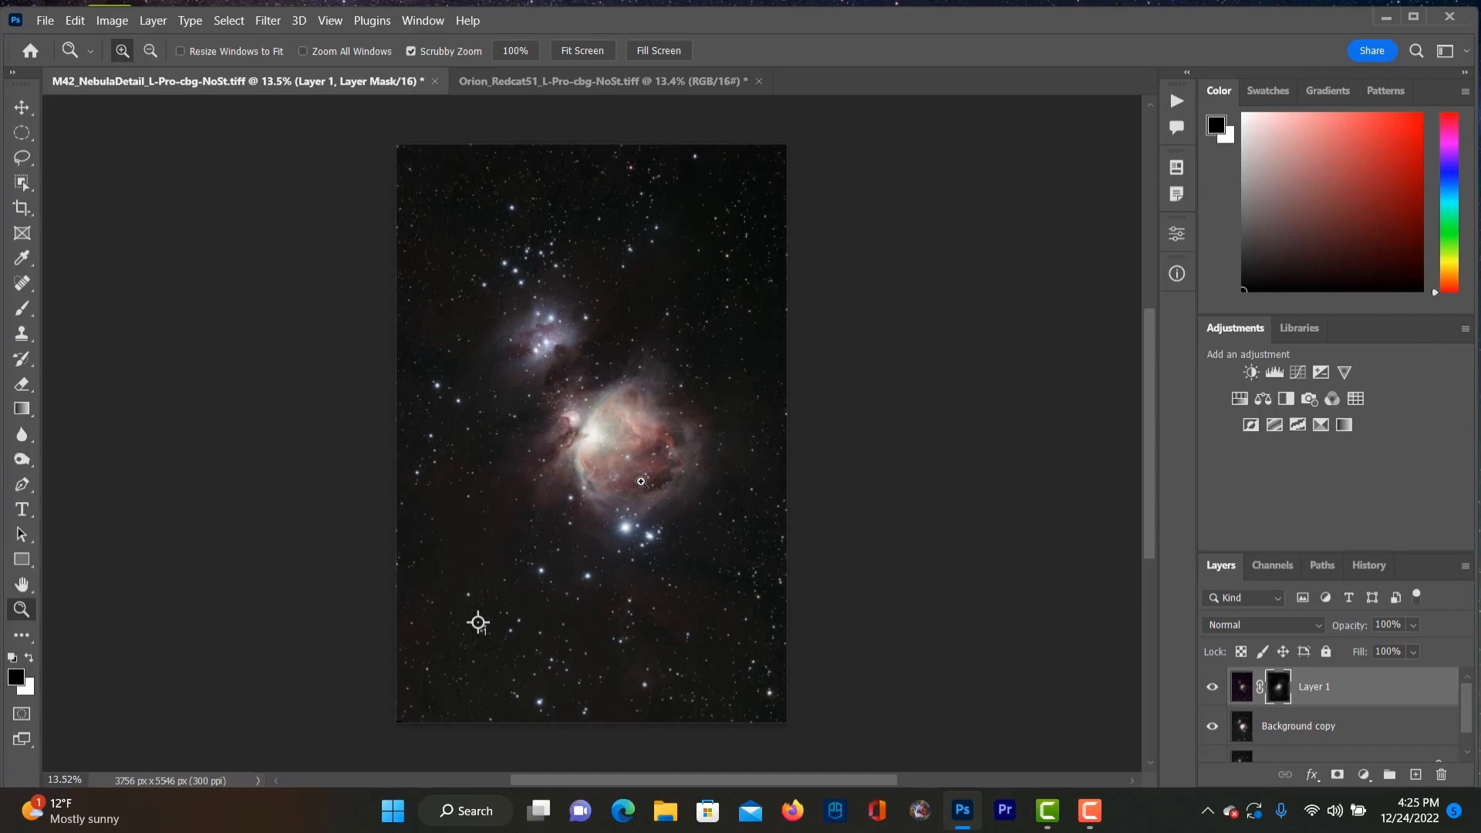
Step: Stamp all visible layers into a new merged layer and make two stacked duplicates of it
{"action": "key", "text": "ctrl+shift+alt+e"}
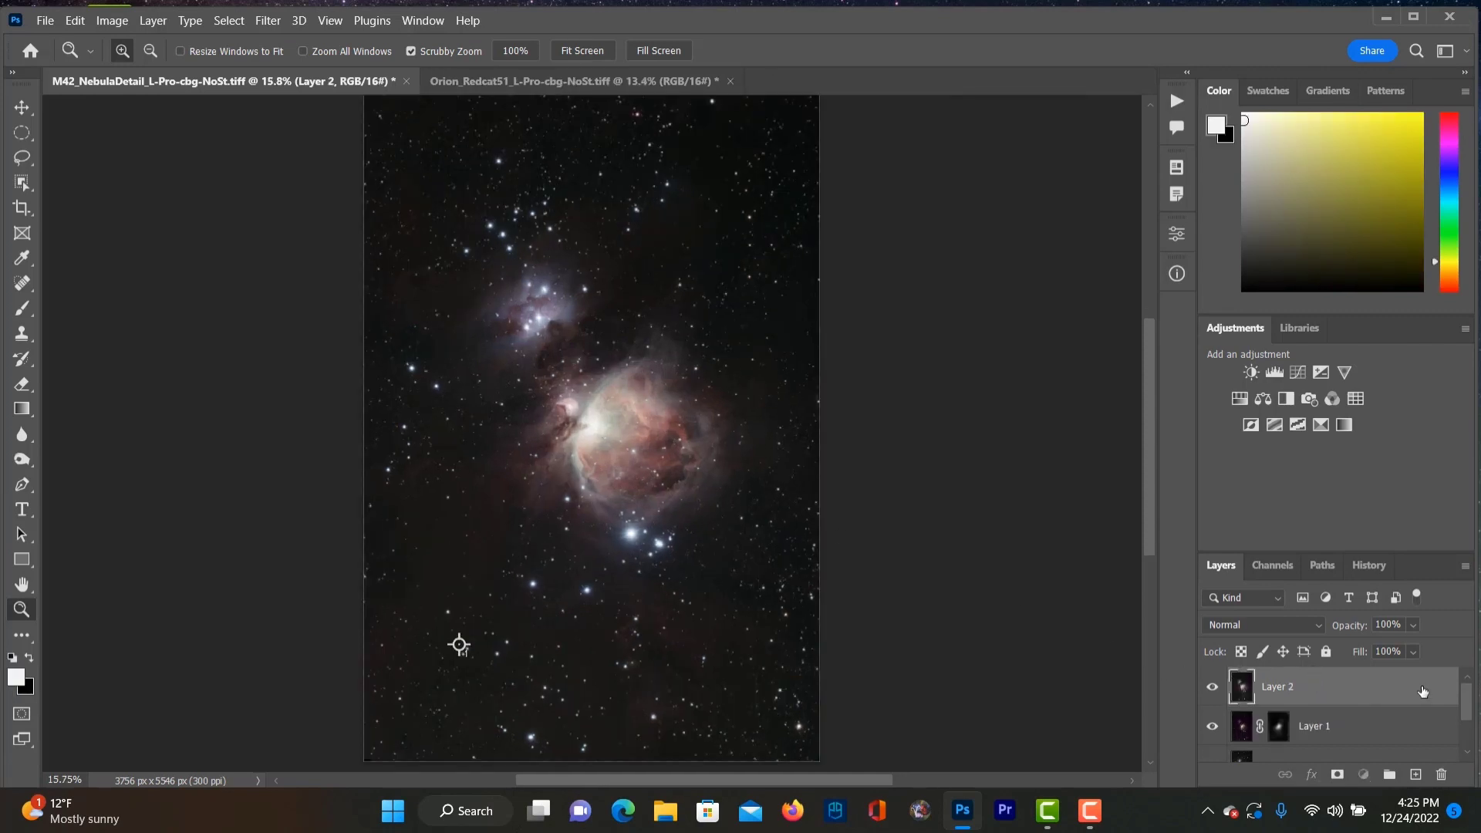
{"action": "left_click_drag", "start_coordinate": [1423, 691], "coordinate": [1416, 775]}
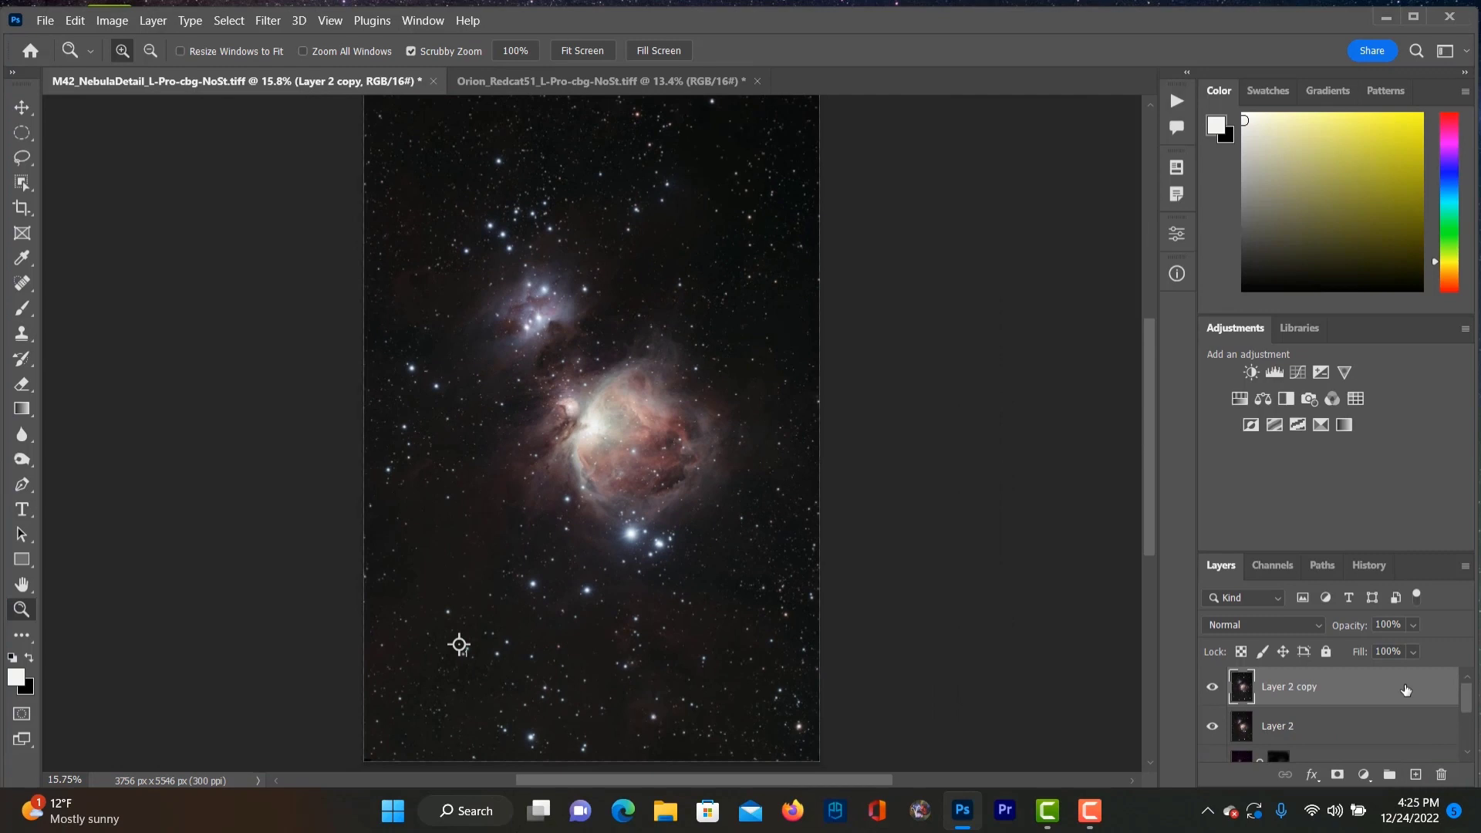
{"action": "left_click_drag", "start_coordinate": [1406, 690], "coordinate": [1416, 775]}
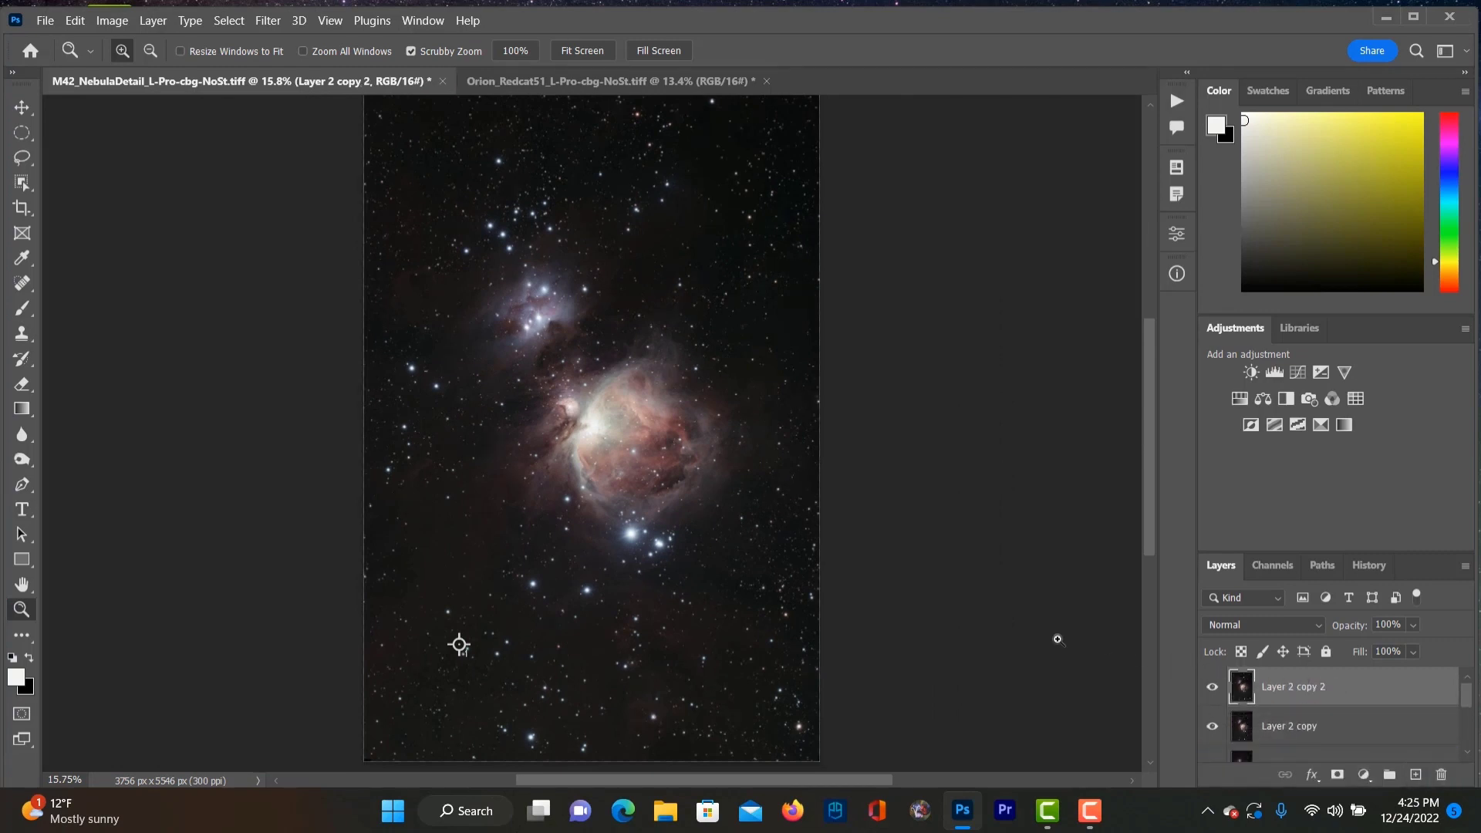
Step: Set the blend mode of Layer 2 copy 2 to Luminosity and that of Layer 2 copy to Soft Light
{"action": "left_click", "coordinate": [1307, 632]}
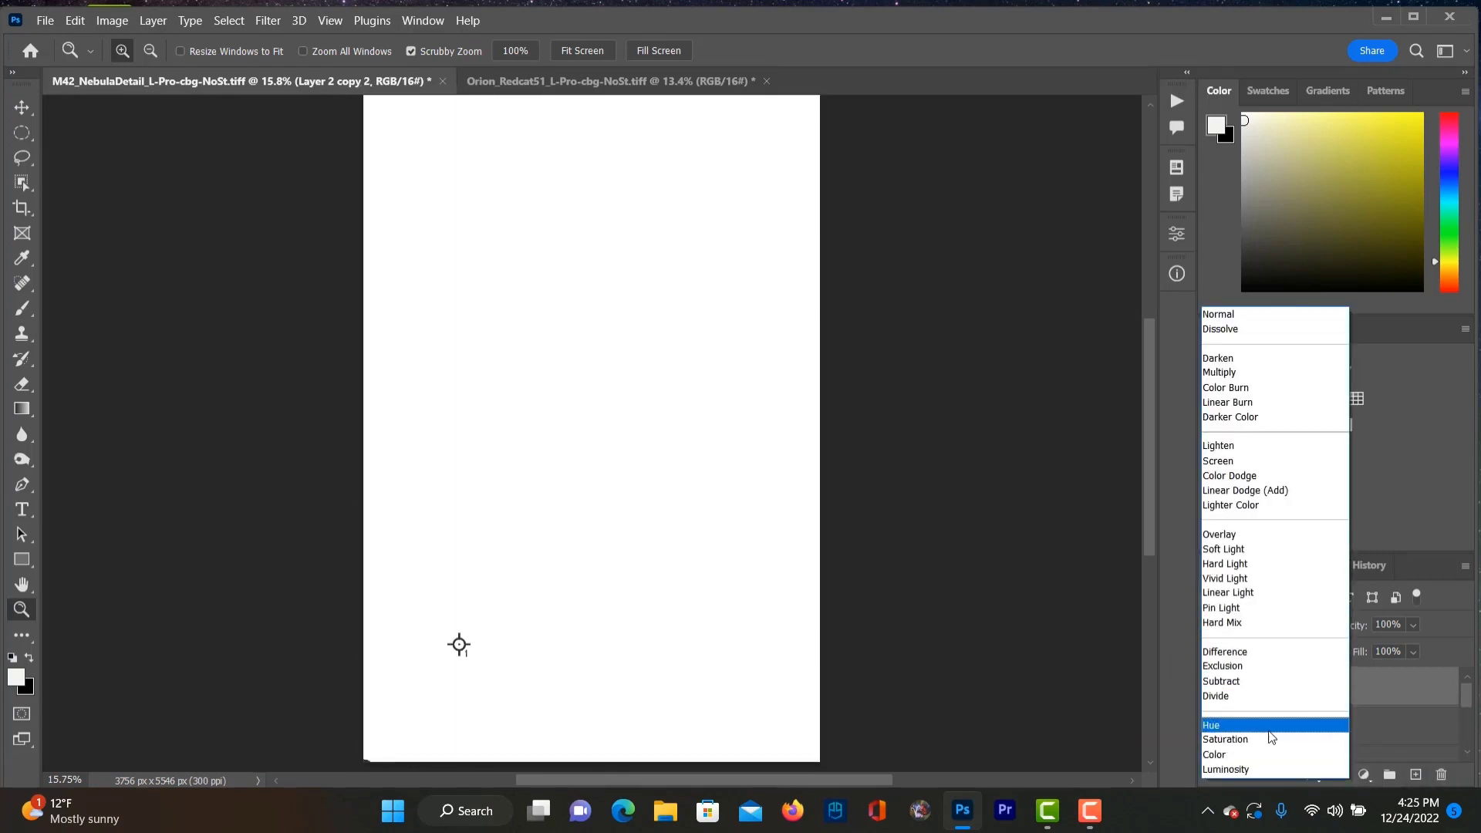
{"action": "left_click", "coordinate": [1273, 763]}
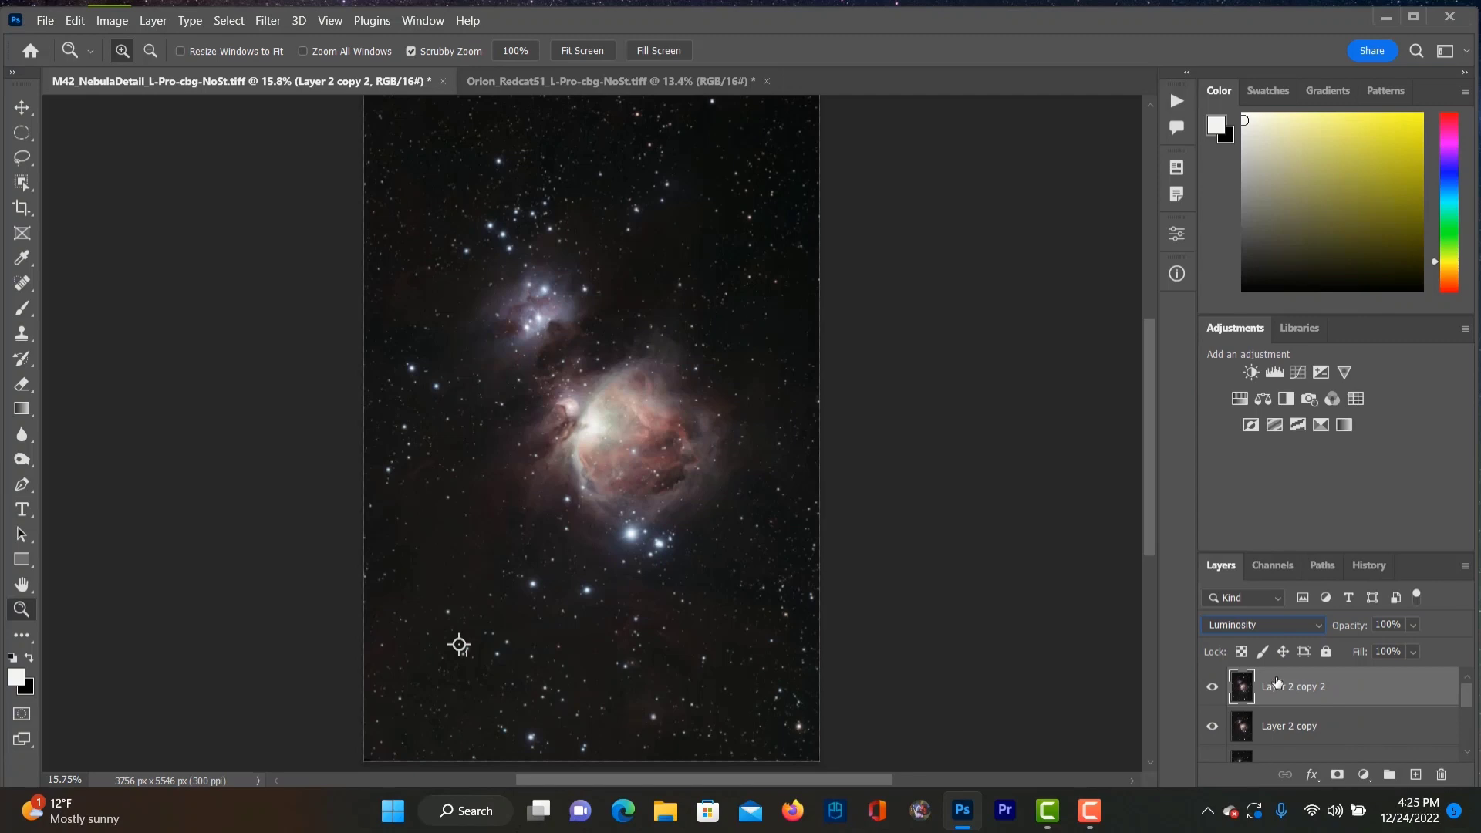
{"action": "left_click", "coordinate": [1274, 727]}
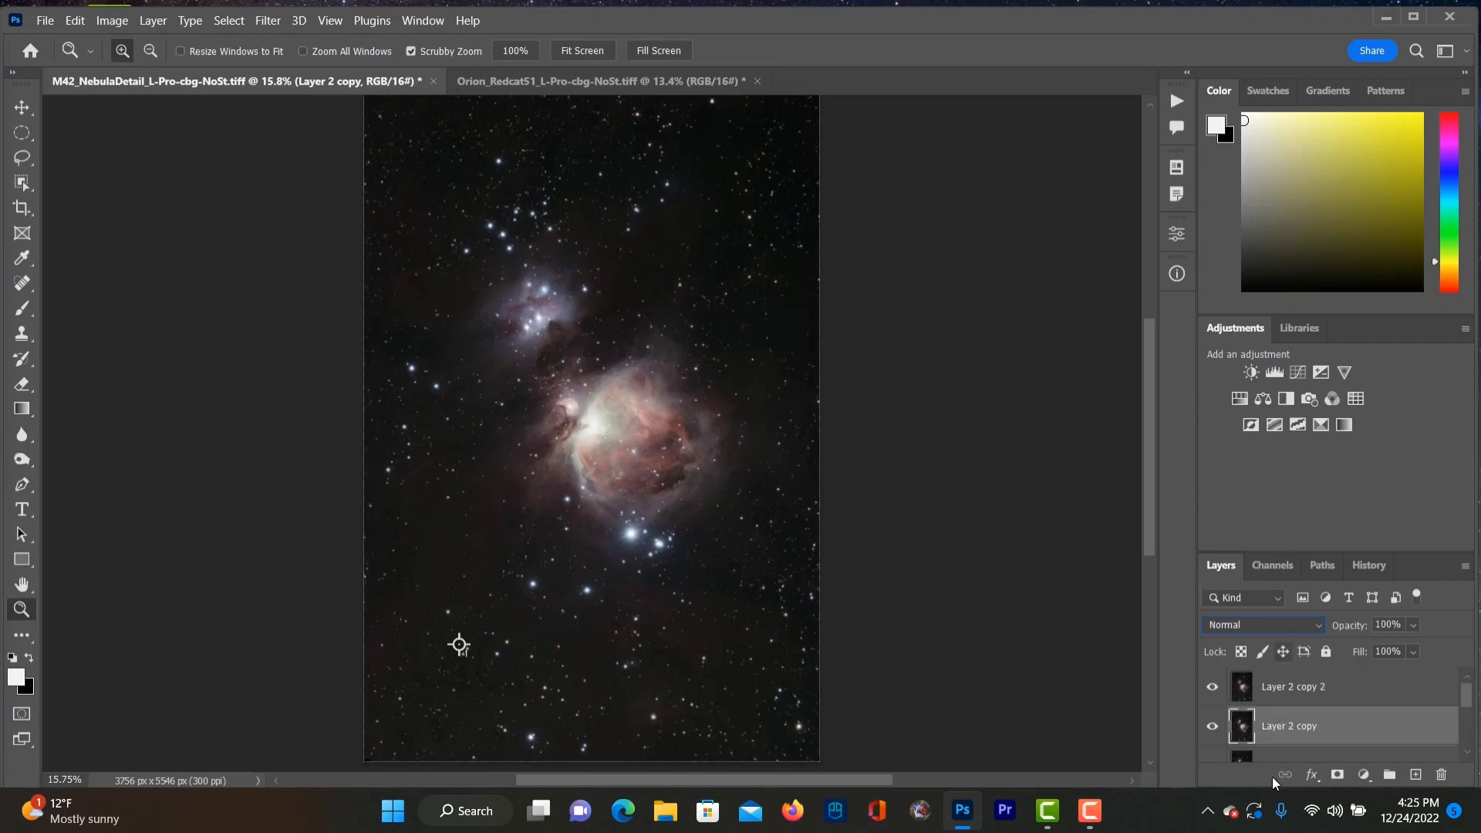
{"action": "left_click", "coordinate": [1309, 633]}
{"action": "left_click", "coordinate": [1231, 553]}
Step: Apply a Vibrance adjustment to Layer 2 copy, raising the vibrance moderately and leaving the saturation at 0
{"action": "left_click_drag", "start_coordinate": [494, 361], "coordinate": [519, 362]}
{"action": "left_click", "coordinate": [112, 20]}
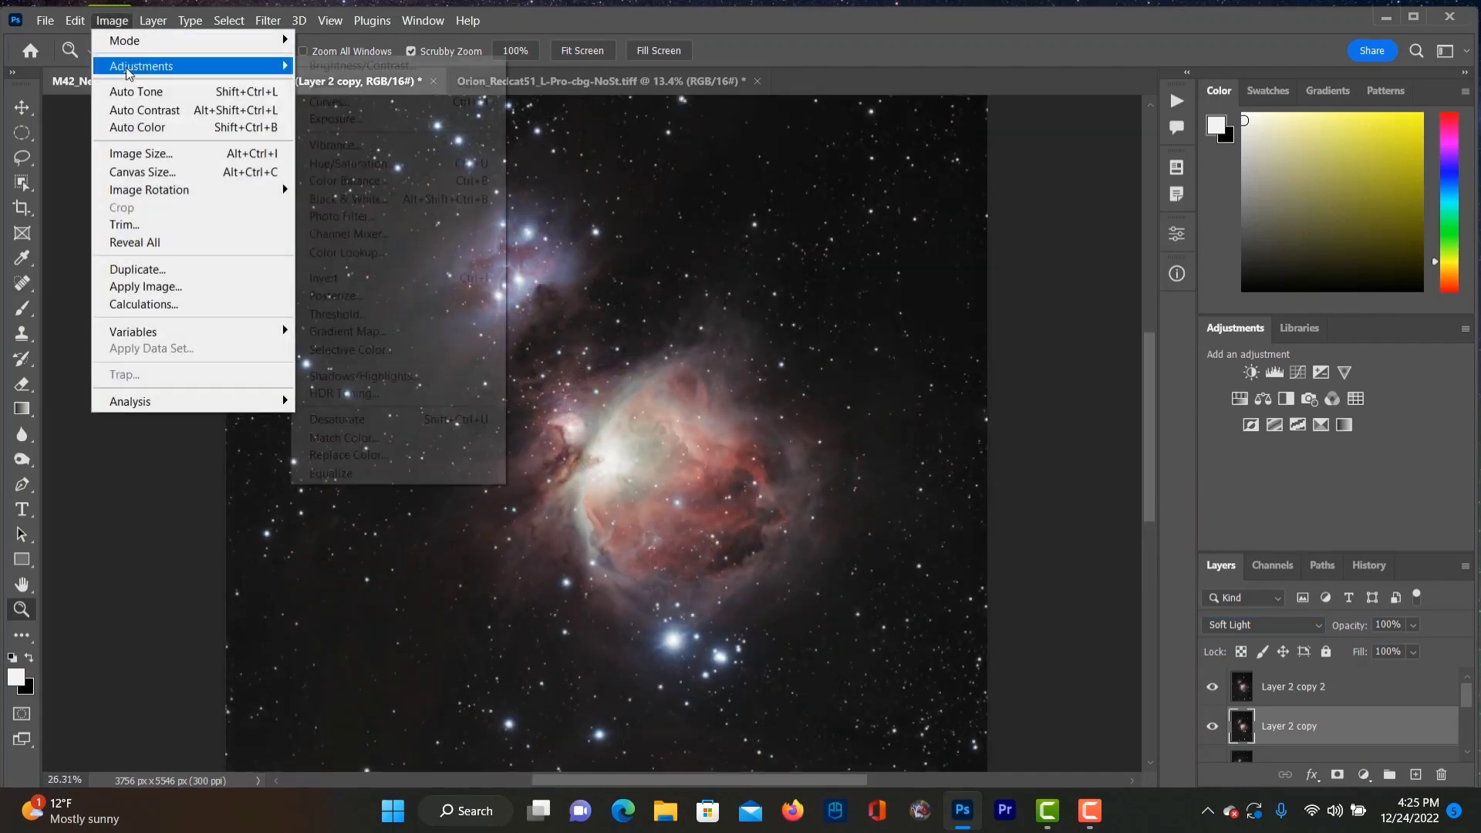
{"action": "mouse_move", "coordinate": [142, 66]}
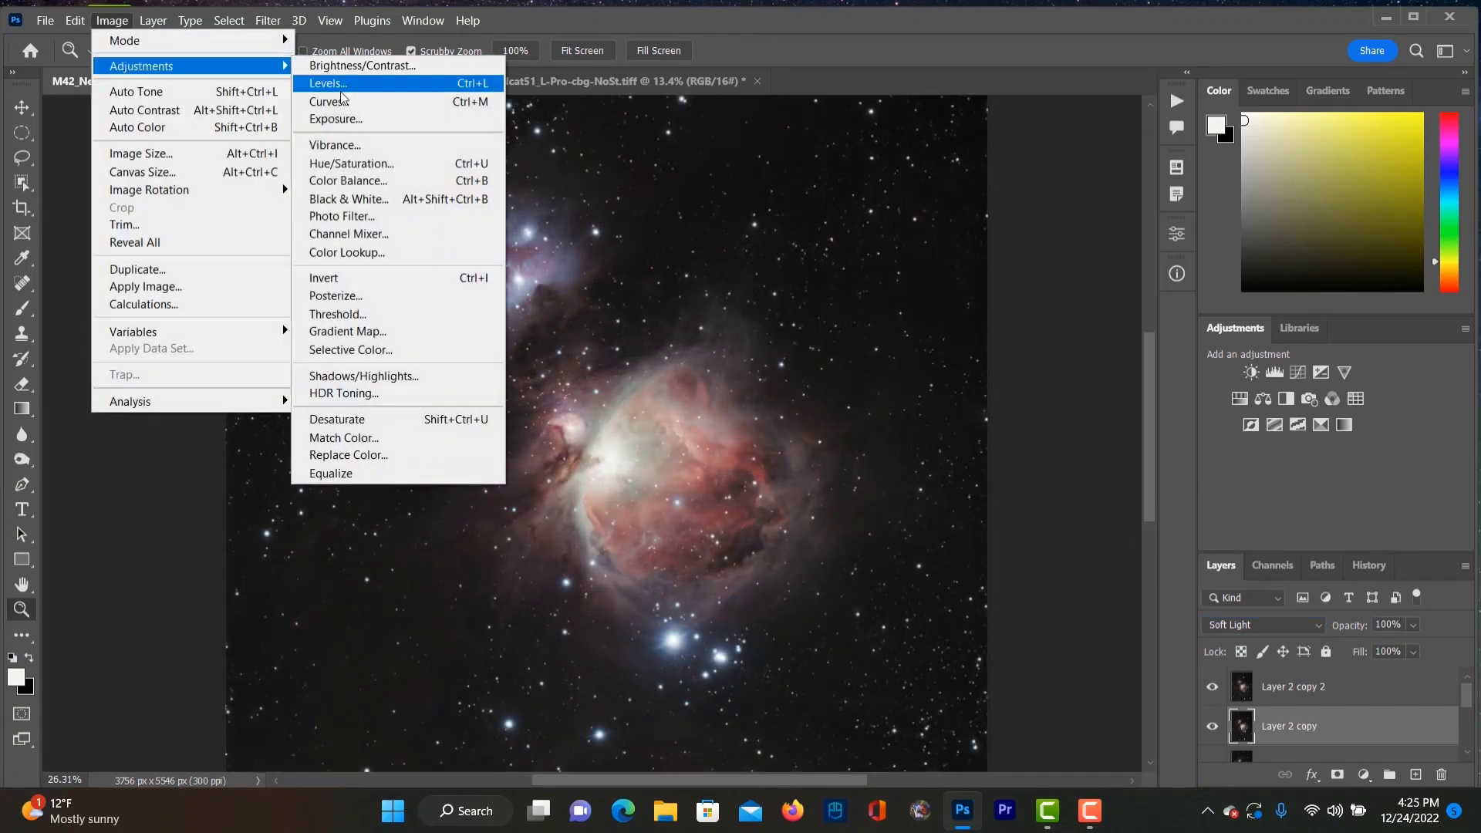
{"action": "left_click", "coordinate": [383, 145]}
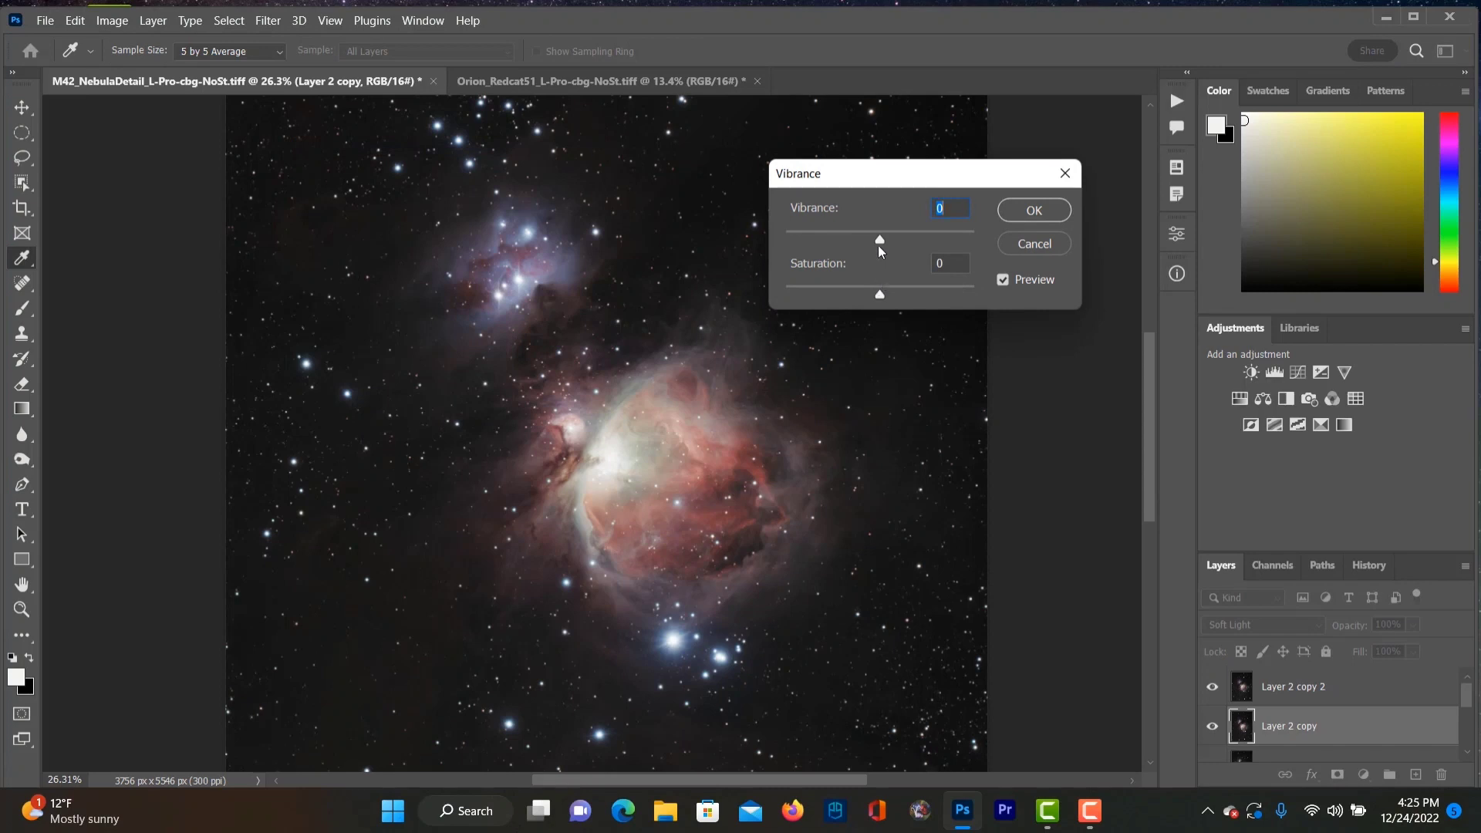
{"action": "left_click_drag", "start_coordinate": [880, 240], "coordinate": [901, 240]}
{"action": "key", "text": "z"}
{"action": "left_click", "coordinate": [1034, 211]}
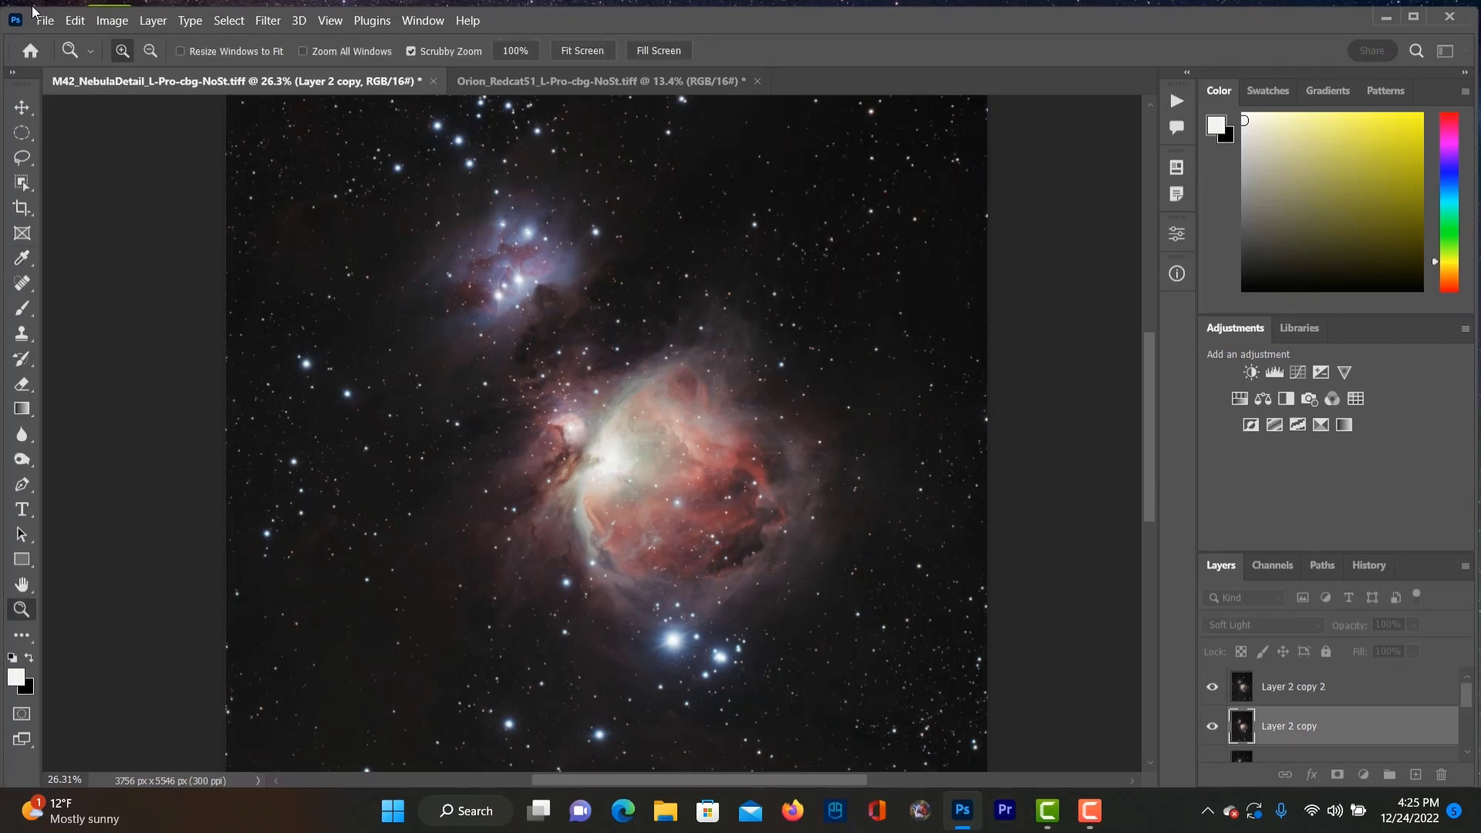
Step: Apply a Hue/Saturation adjustment to Layer 2 copy with the master saturation at +30
{"action": "left_click", "coordinate": [112, 21]}
{"action": "mouse_move", "coordinate": [141, 66]}
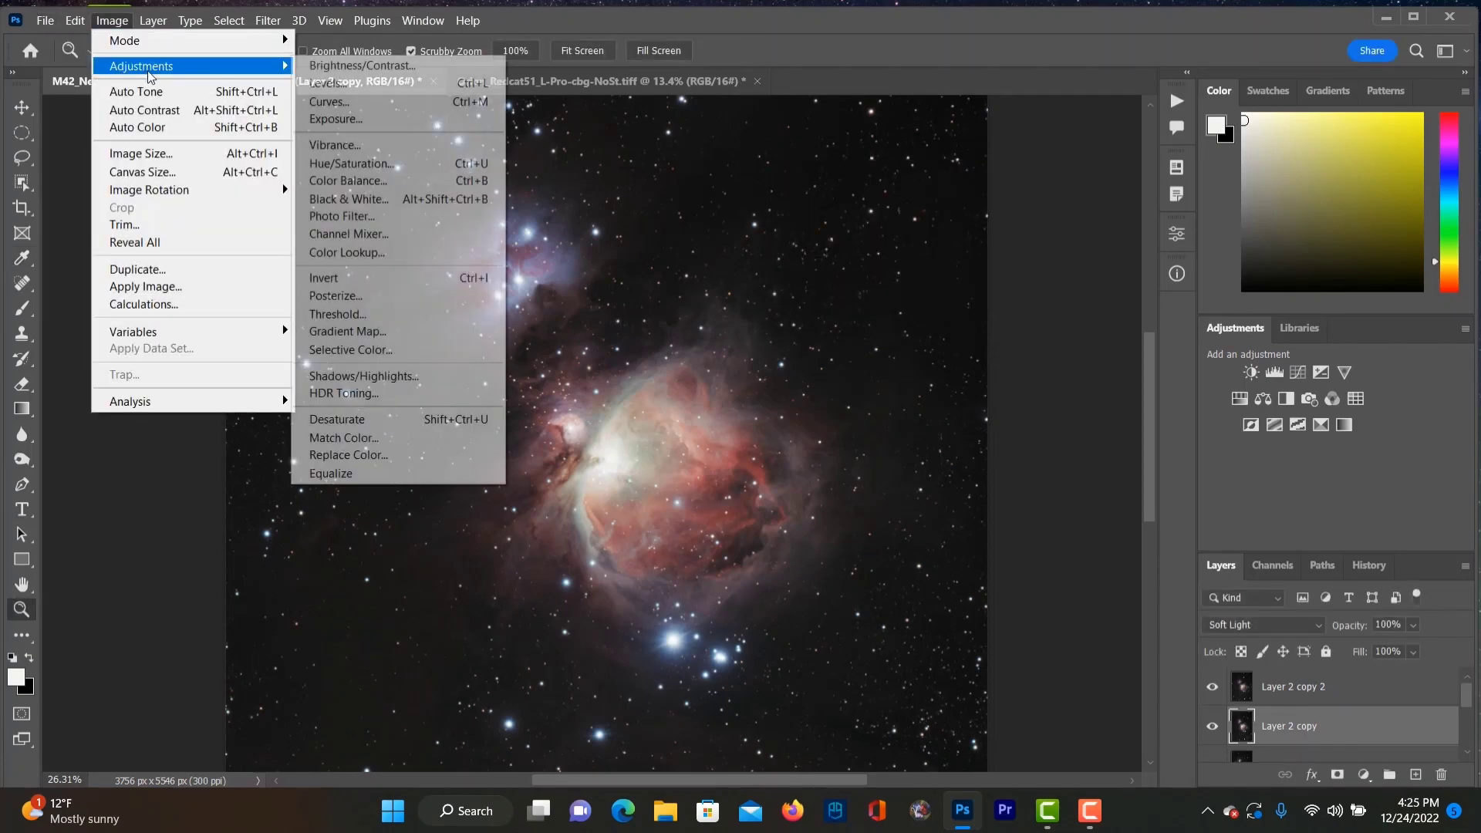
{"action": "left_click", "coordinate": [362, 164]}
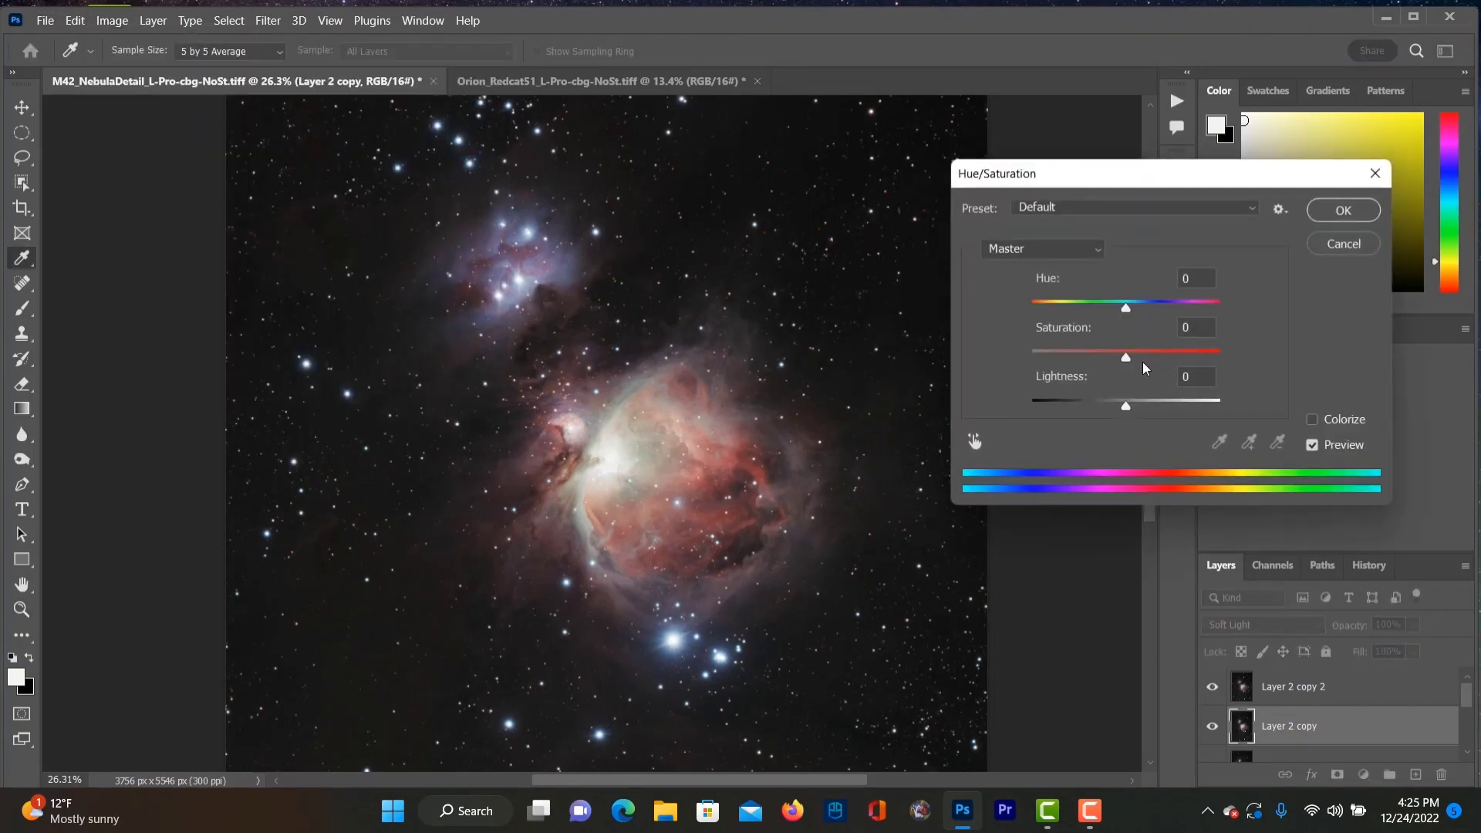
{"action": "left_click_drag", "start_coordinate": [1127, 358], "coordinate": [1154, 359]}
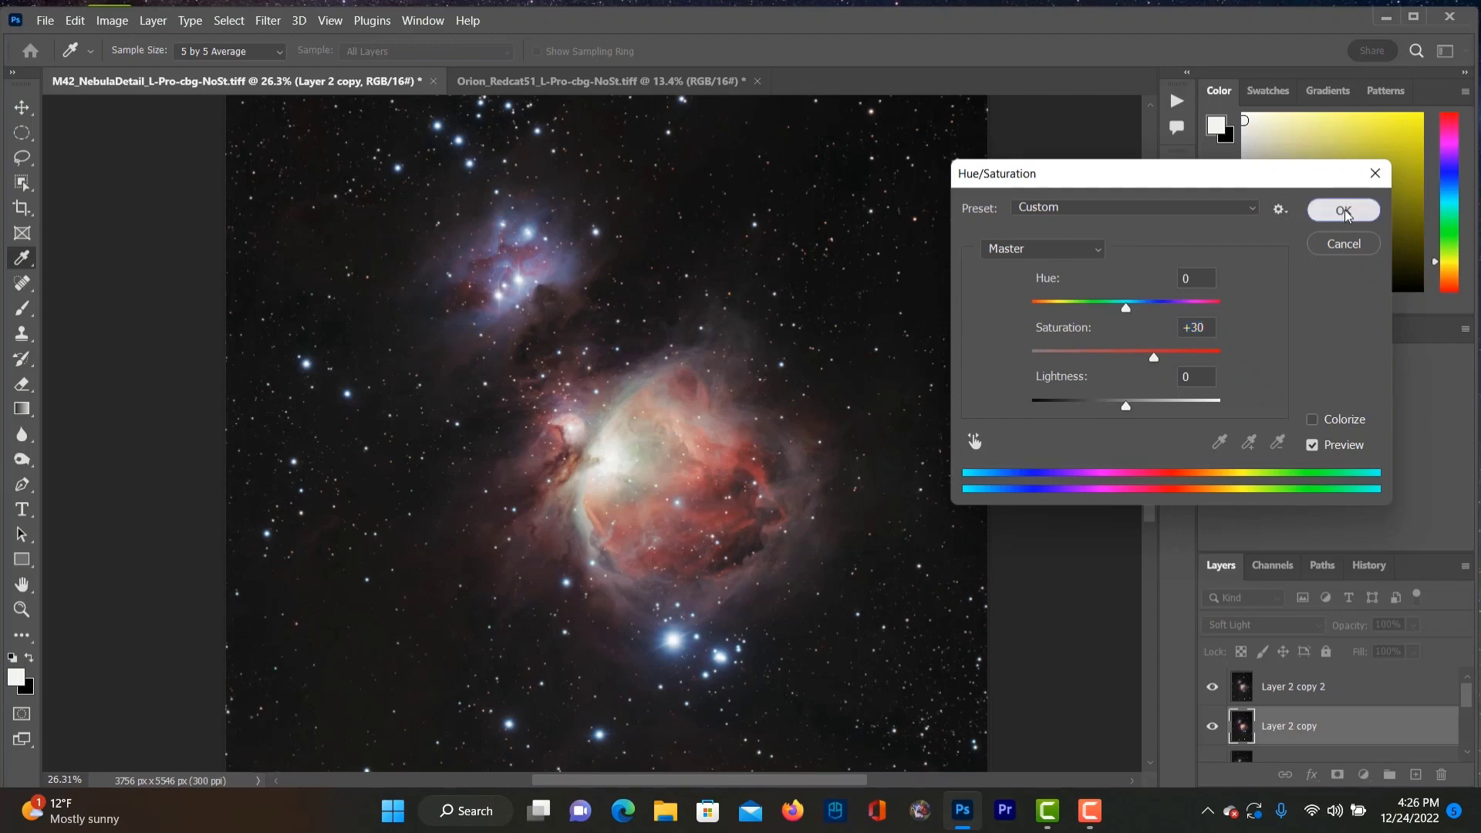
{"action": "left_click", "coordinate": [1370, 210]}
Step: Apply a second Hue/Saturation adjustment to Layer 2 copy, raising the master saturation slightly
{"action": "key", "text": "ctrl+0"}
{"action": "left_click", "coordinate": [111, 20]}
{"action": "mouse_move", "coordinate": [154, 66]}
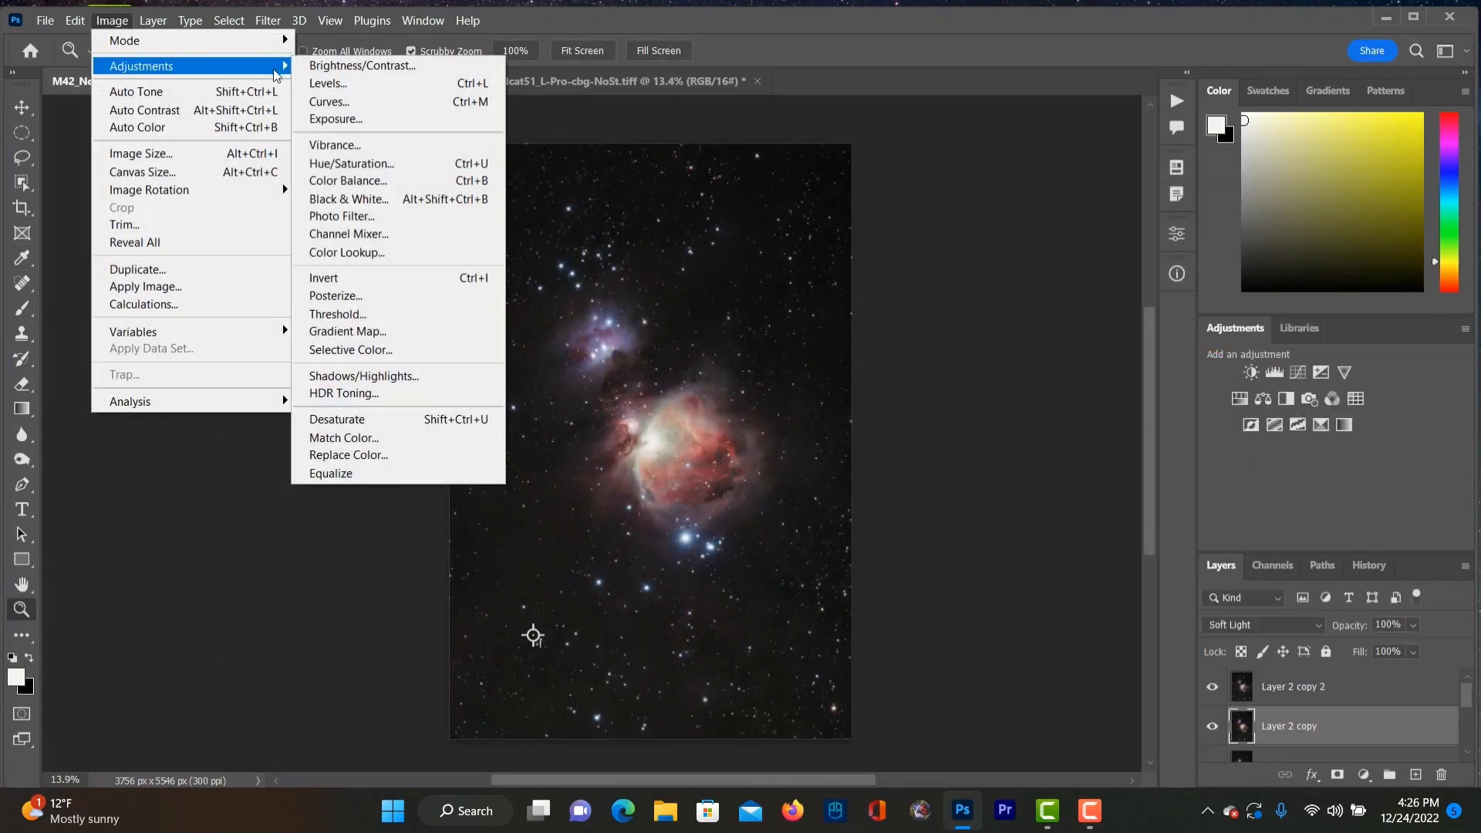
{"action": "left_click", "coordinate": [390, 164]}
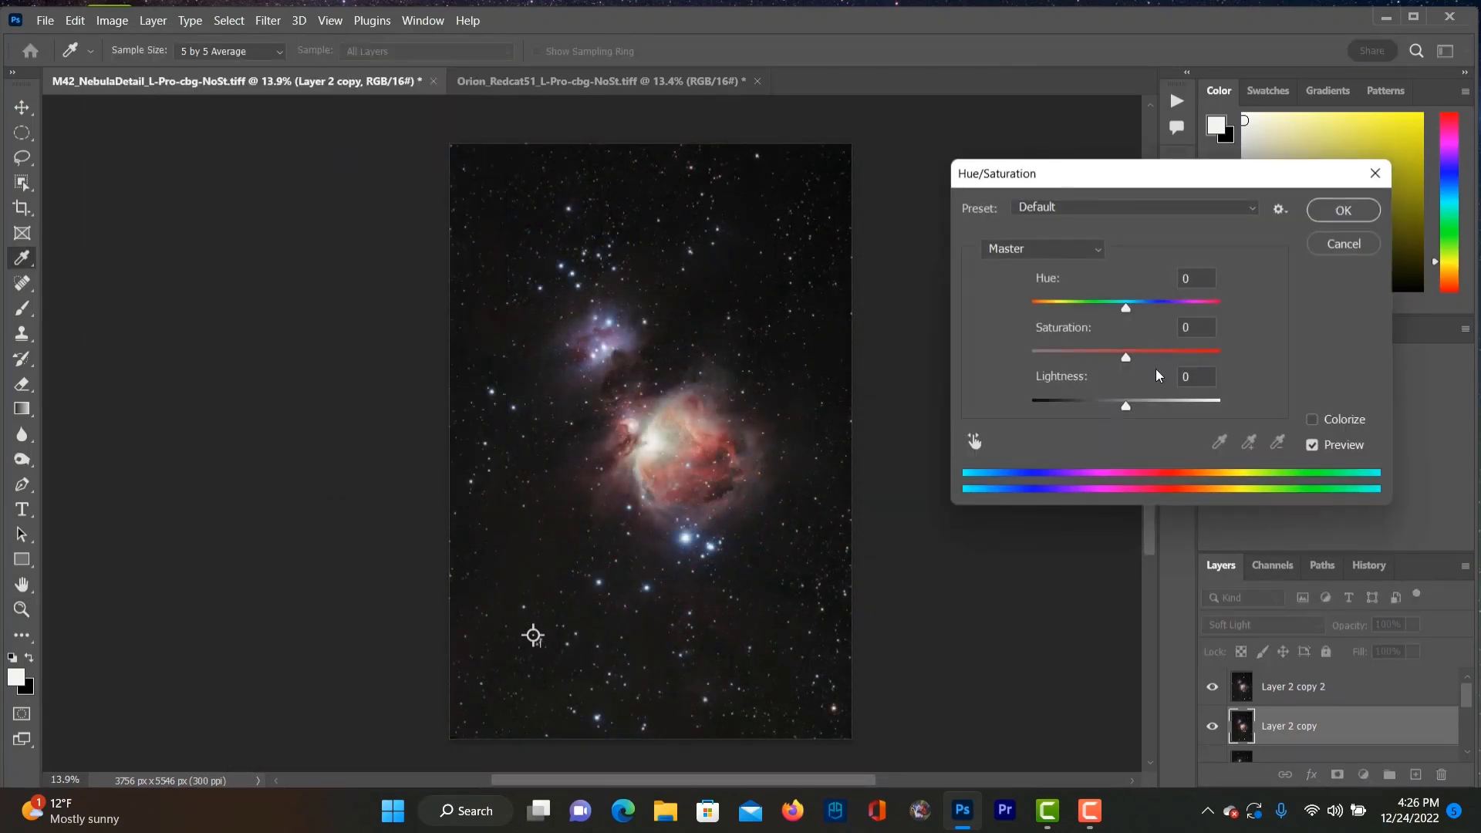
{"action": "left_click_drag", "start_coordinate": [1126, 362], "coordinate": [1139, 363]}
{"action": "left_click", "coordinate": [1343, 210]}
Step: Apply a gentle S-shaped RGB curve to Layer 2 copy, lowering the shadows slightly and raising highlight input 169 to output 180
{"action": "key", "text": "z"}
{"action": "left_click_drag", "start_coordinate": [663, 434], "coordinate": [646, 496]}
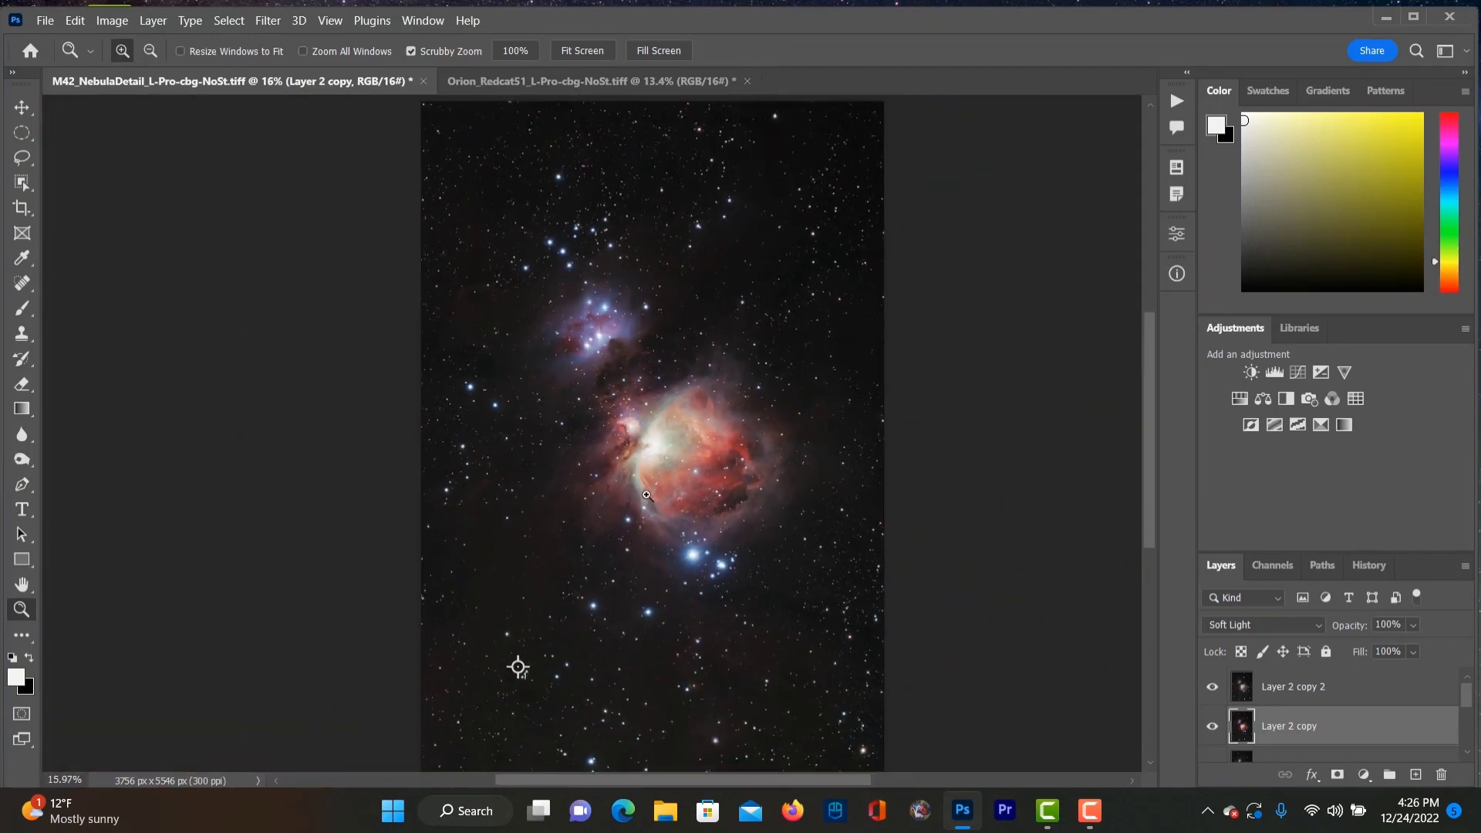
{"action": "left_click", "coordinate": [118, 23]}
{"action": "mouse_move", "coordinate": [131, 68]}
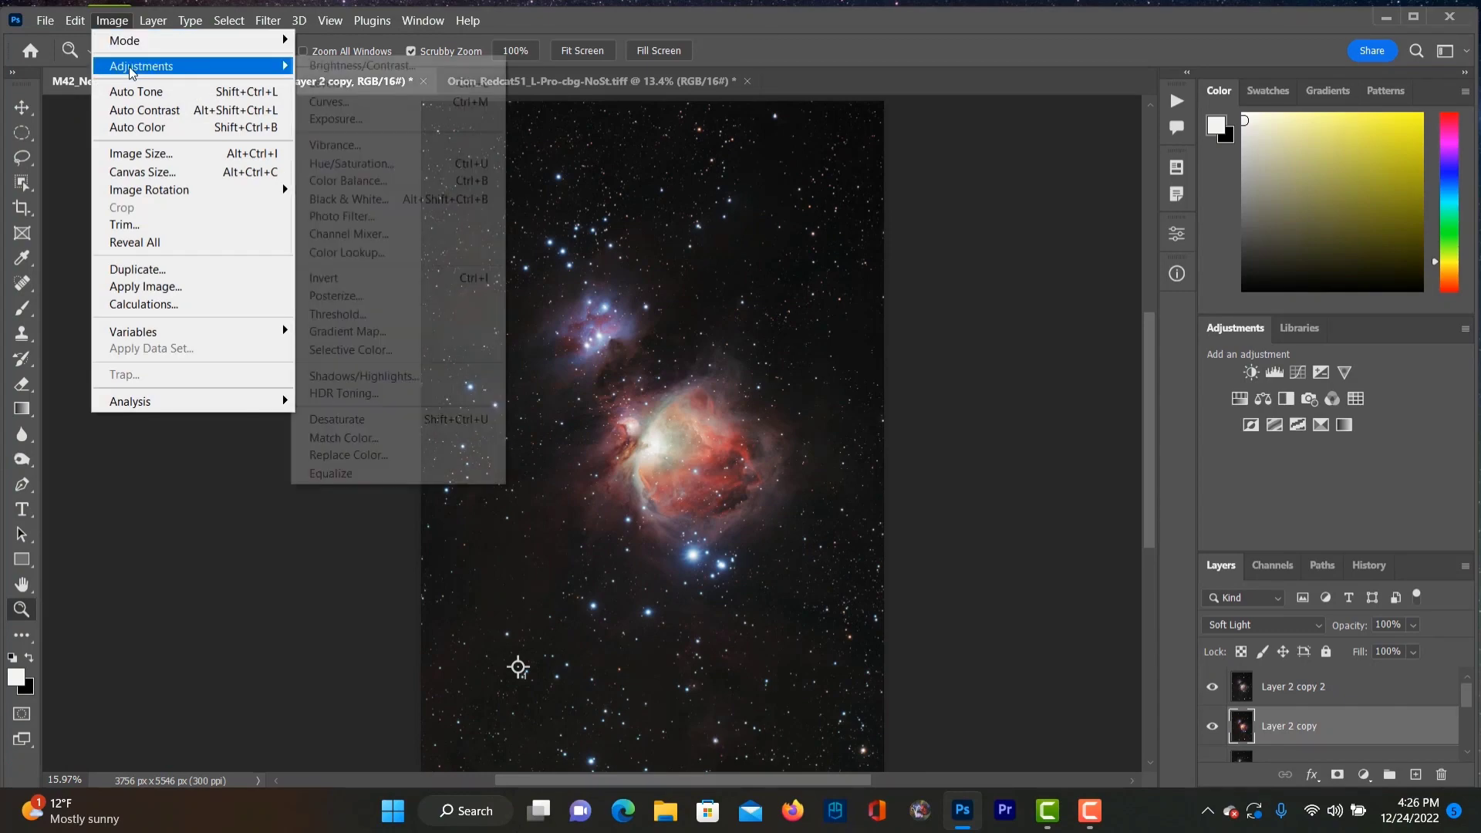
{"action": "left_click", "coordinate": [327, 102]}
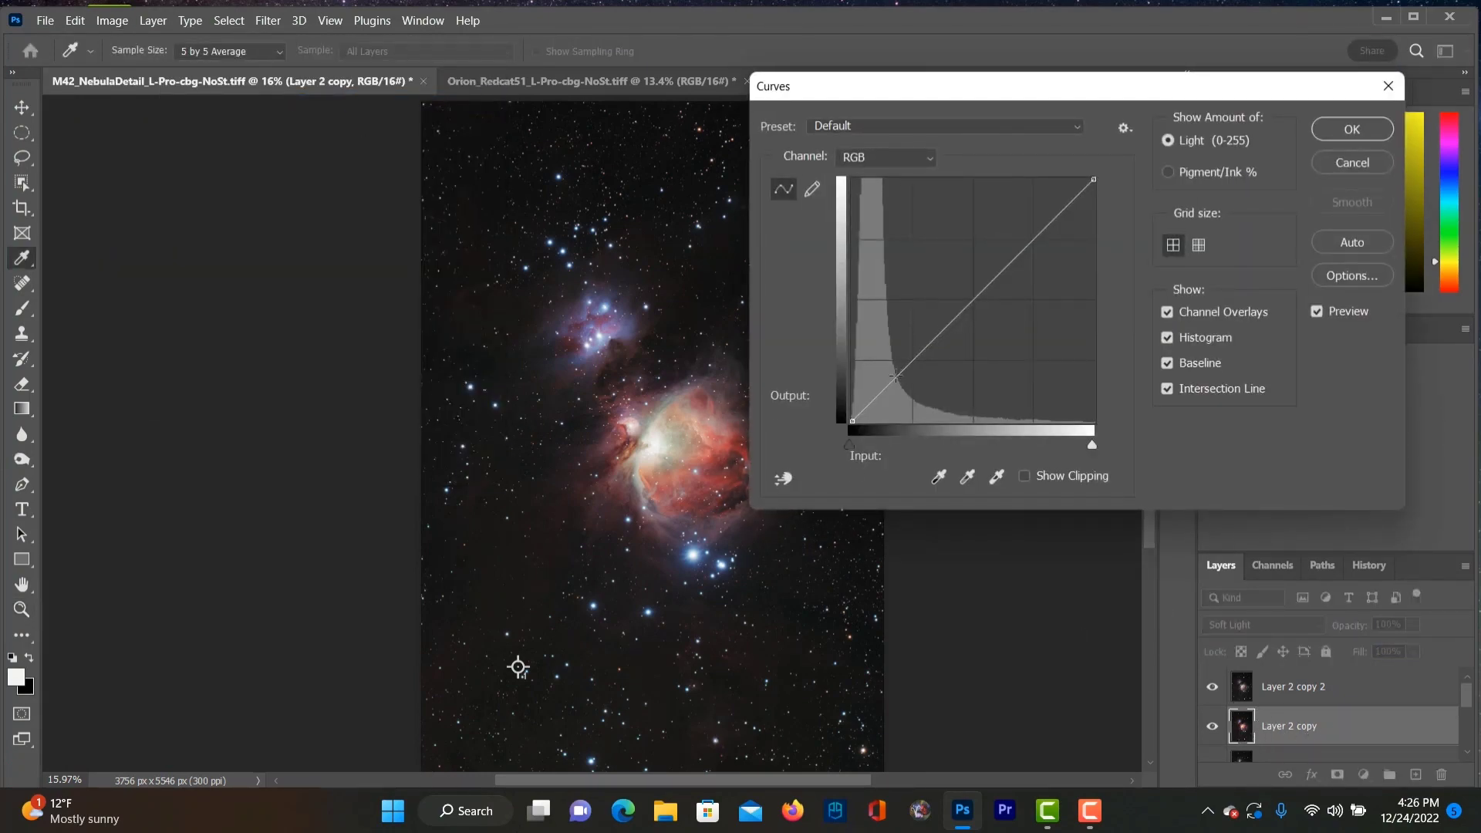
{"action": "left_click_drag", "start_coordinate": [892, 381], "coordinate": [894, 385]}
{"action": "left_click_drag", "start_coordinate": [1018, 268], "coordinate": [1012, 250]}
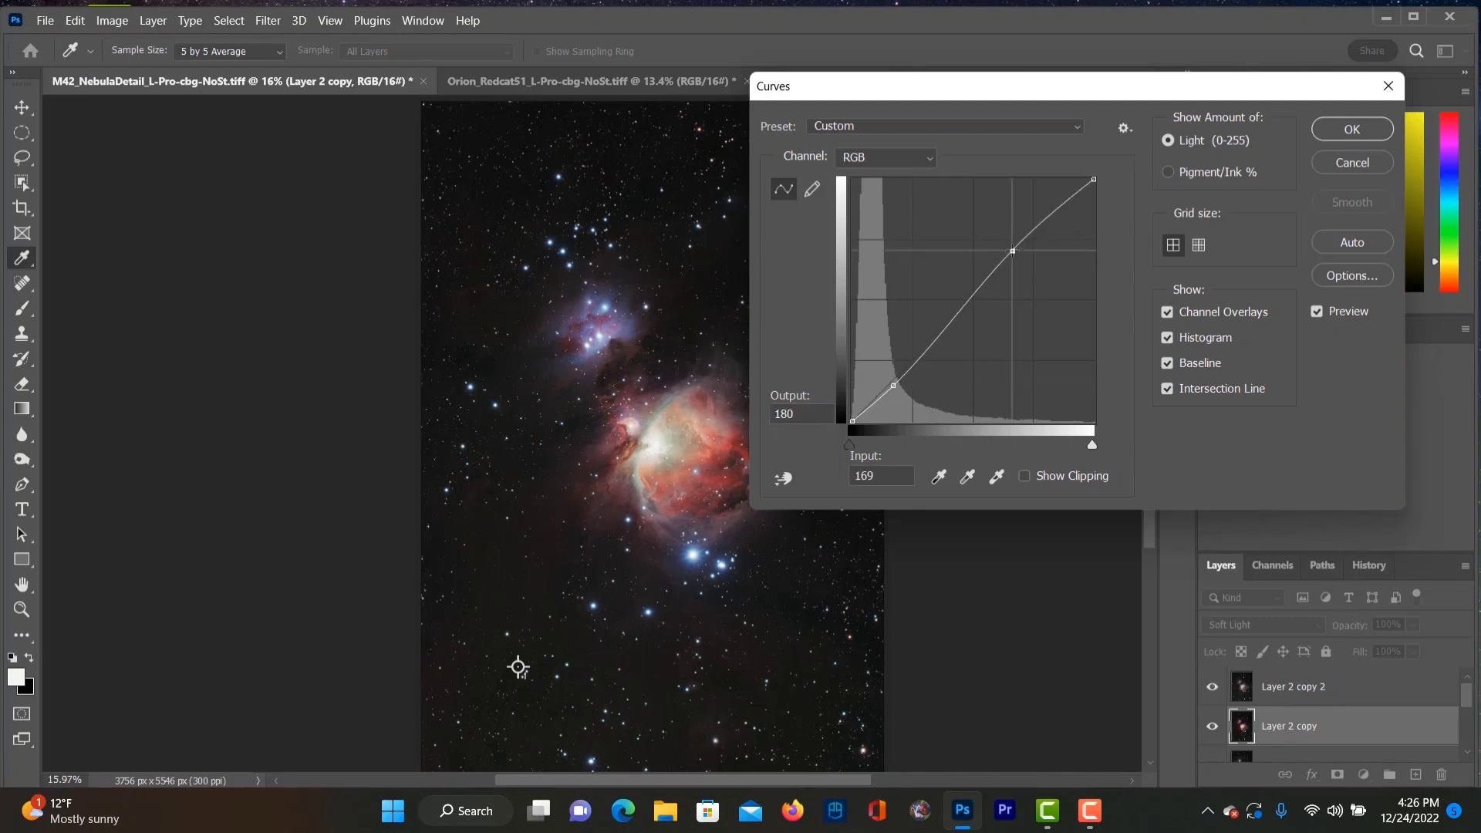
{"action": "left_click", "coordinate": [1379, 134]}
Step: Smooth the color noise in Layer 2 copy with a Gaussian Blur of 3.0 pixels radius
{"action": "key", "text": "z"}
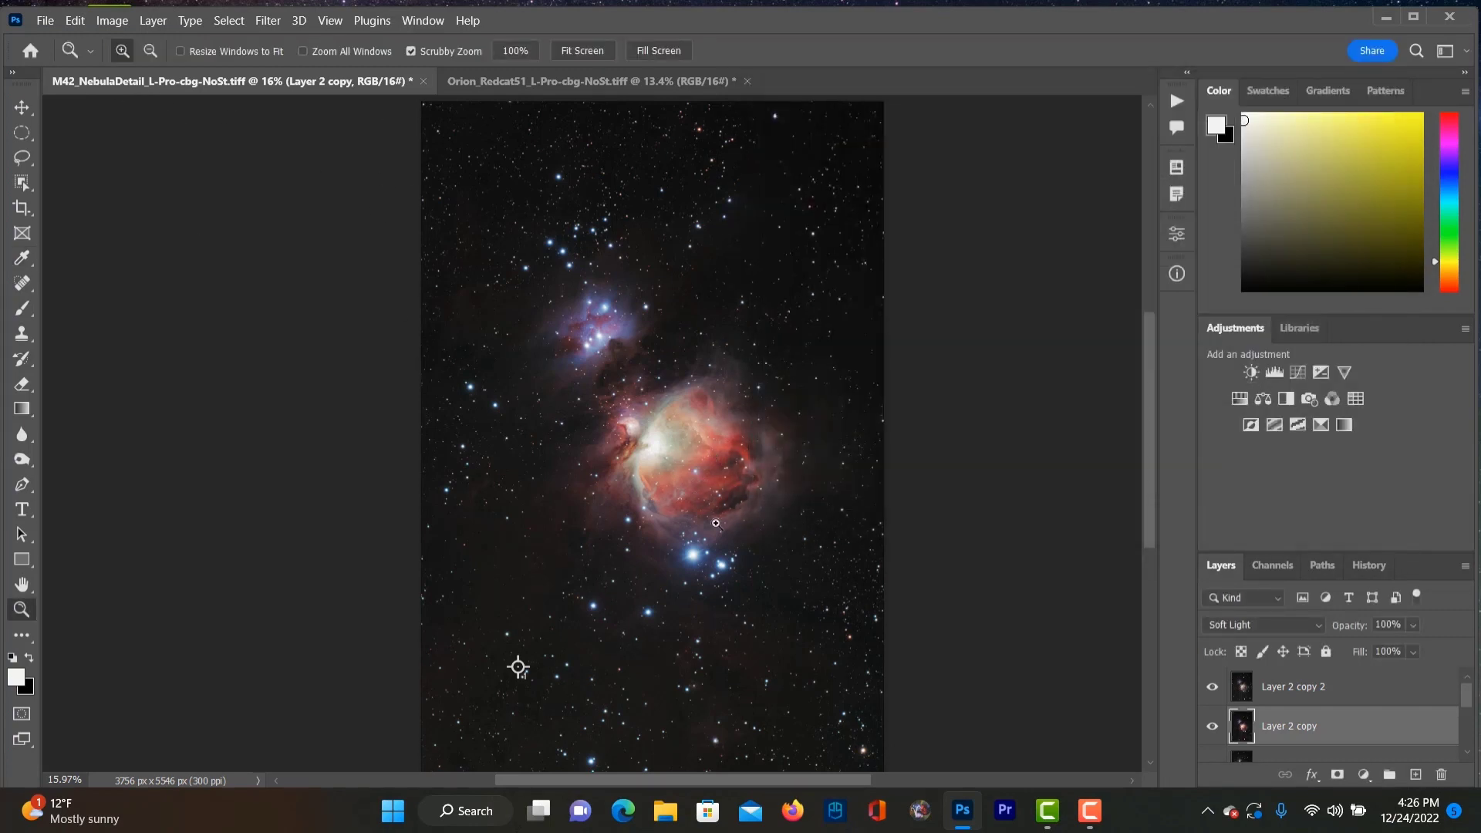
{"action": "left_click", "coordinate": [262, 21]}
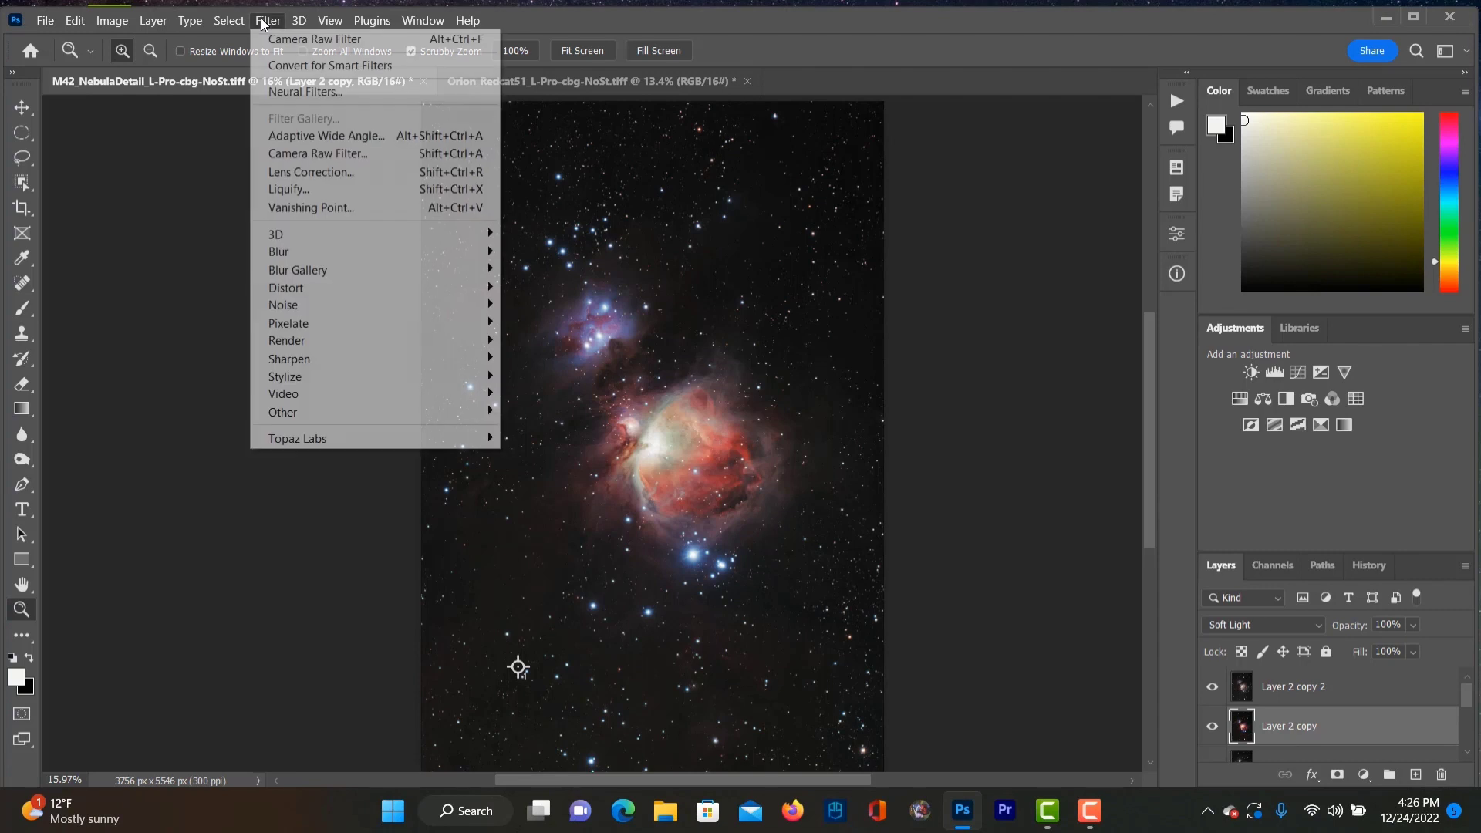
{"action": "mouse_move", "coordinate": [309, 251]}
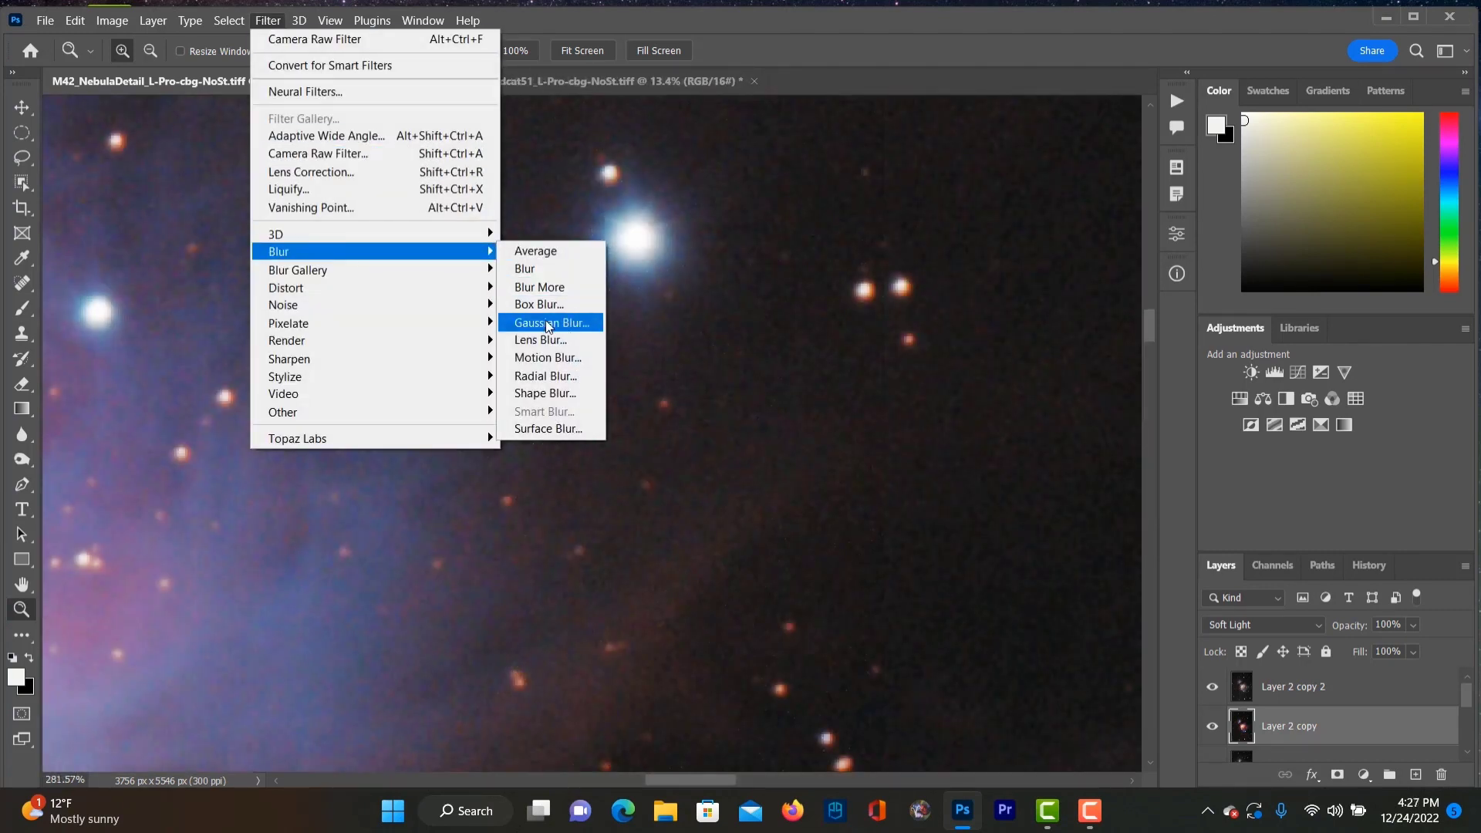
{"action": "left_click", "coordinate": [551, 323]}
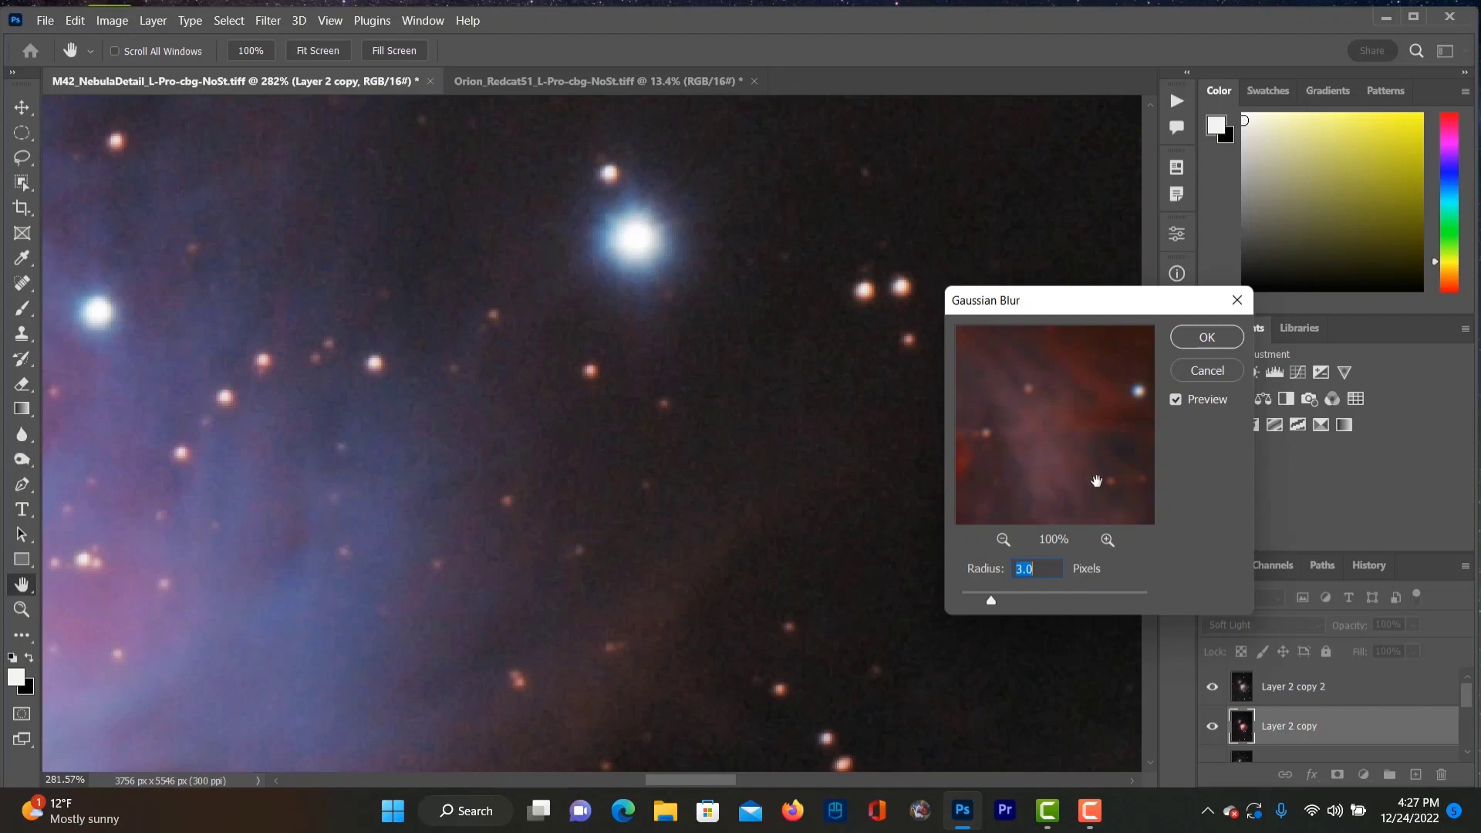
{"action": "left_click_drag", "start_coordinate": [1096, 482], "coordinate": [1068, 437]}
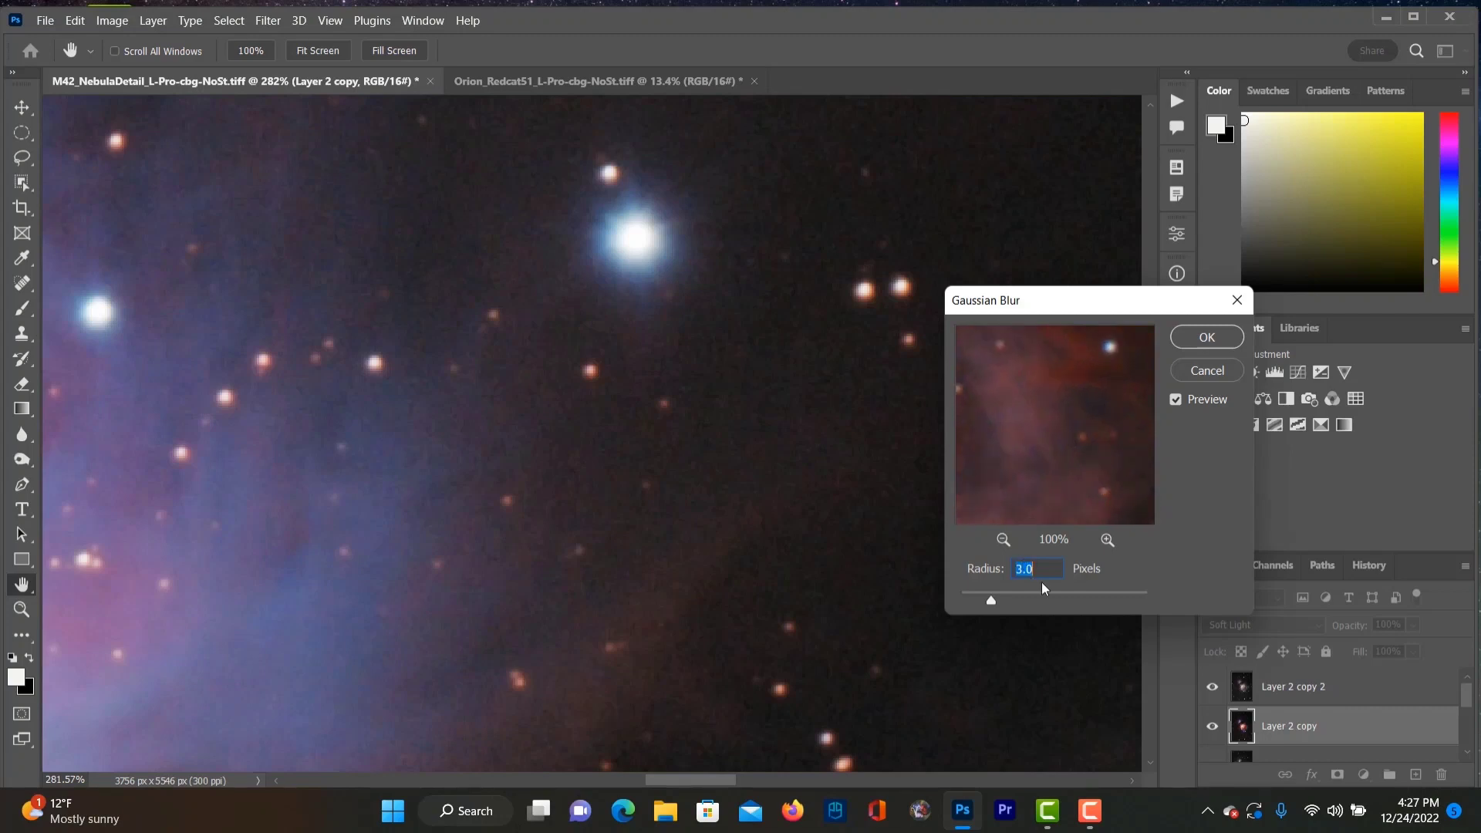
{"action": "left_click", "coordinate": [1229, 339]}
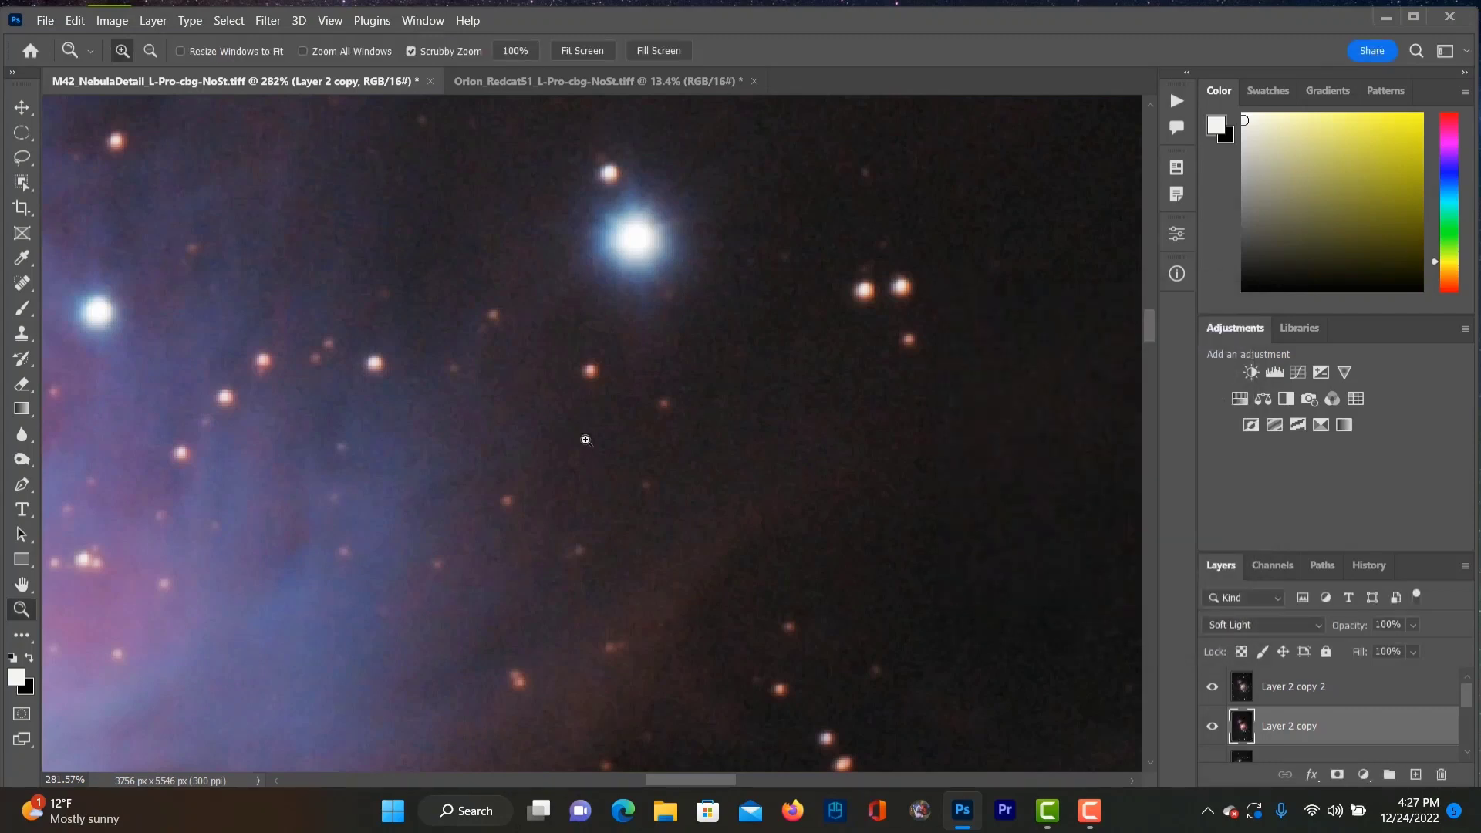
Step: Make Layer 2 copy 2 the active layer and stamp all visible layers into a new layer above it
{"action": "left_click_drag", "start_coordinate": [736, 534], "coordinate": [664, 572]}
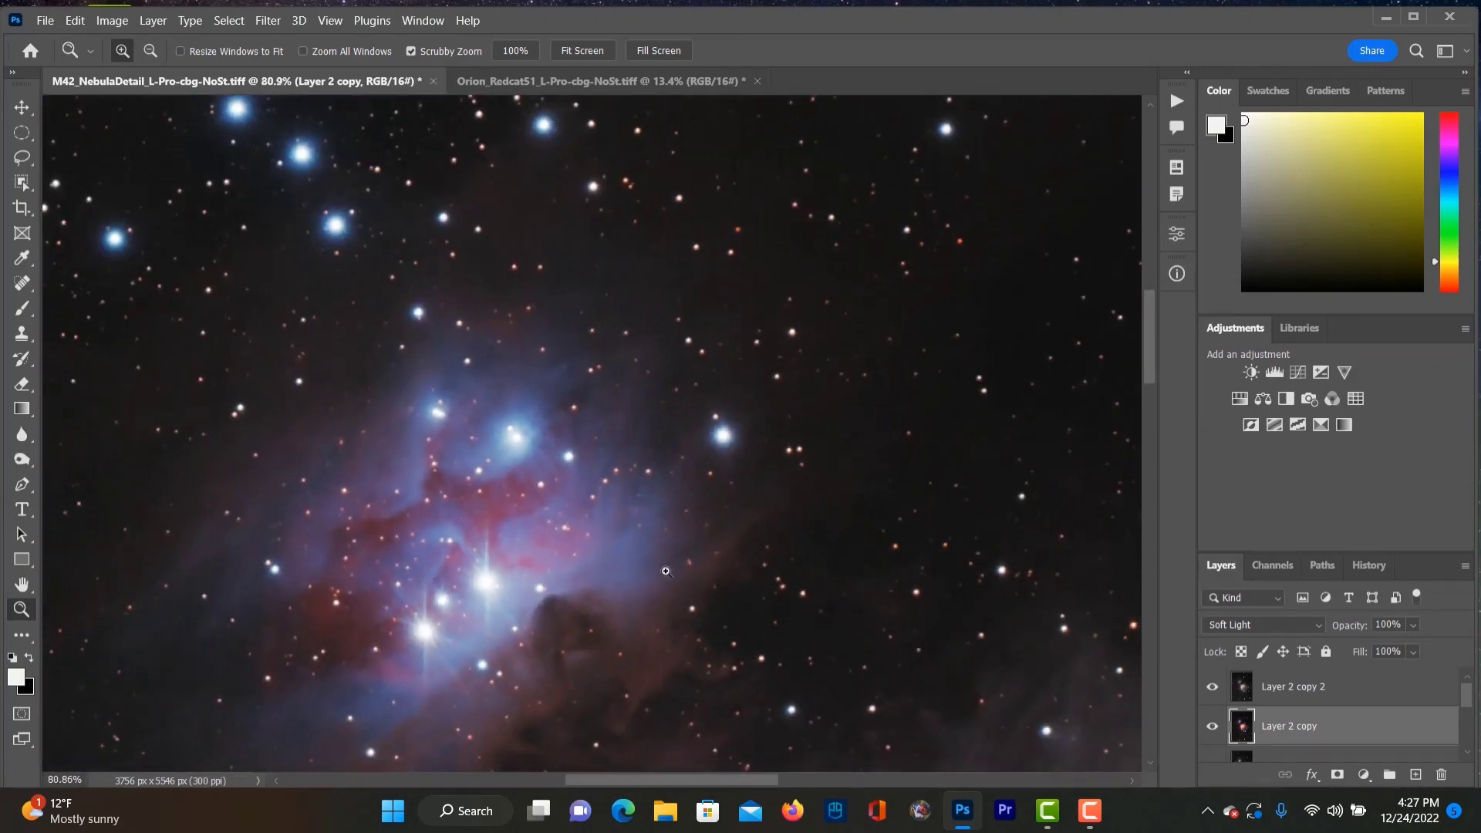
{"action": "right_click", "coordinate": [665, 571]}
{"action": "left_click", "coordinate": [724, 583]}
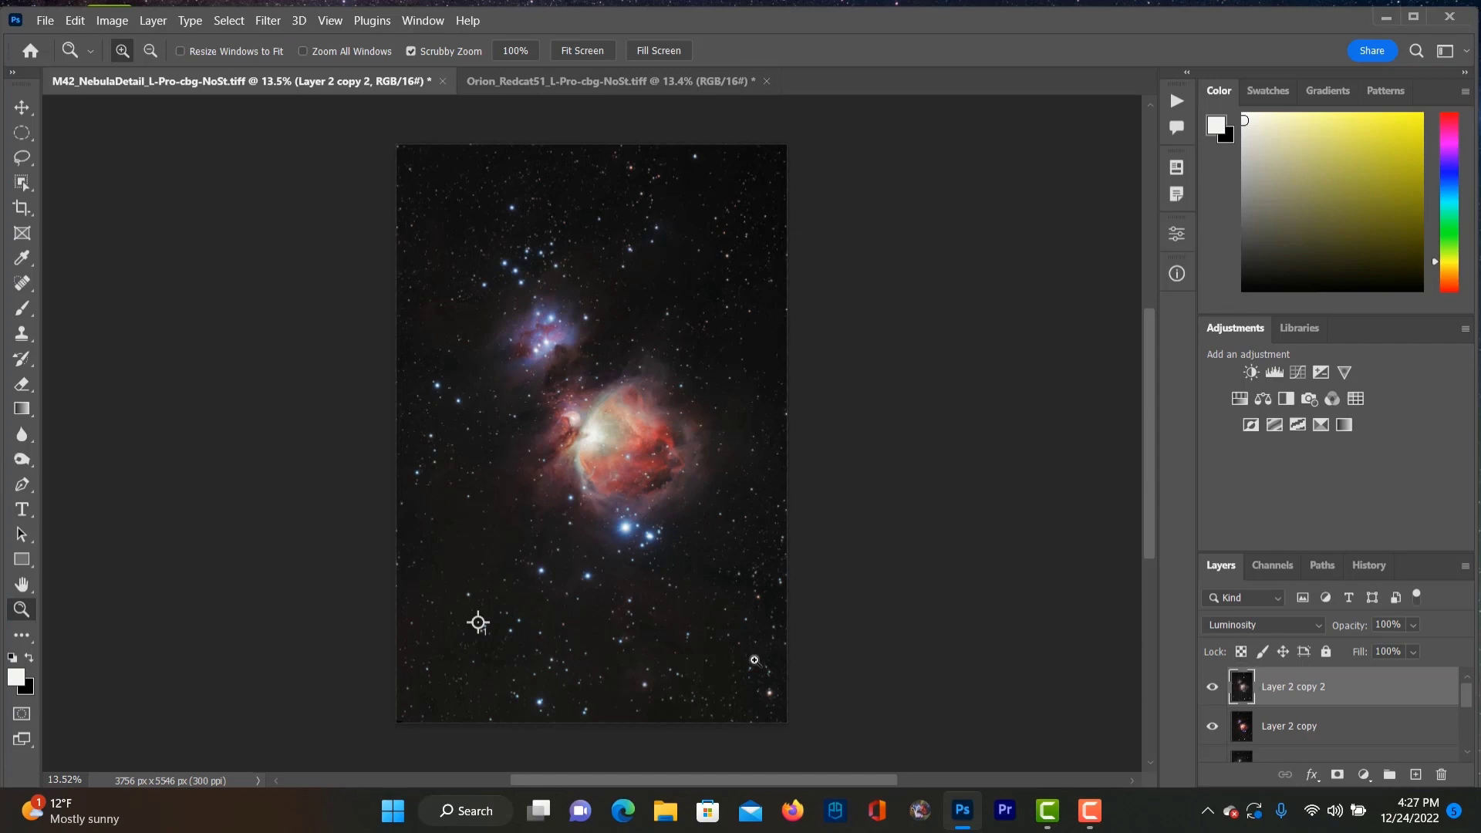
{"action": "key", "text": "ctrl+shift+alt+e"}
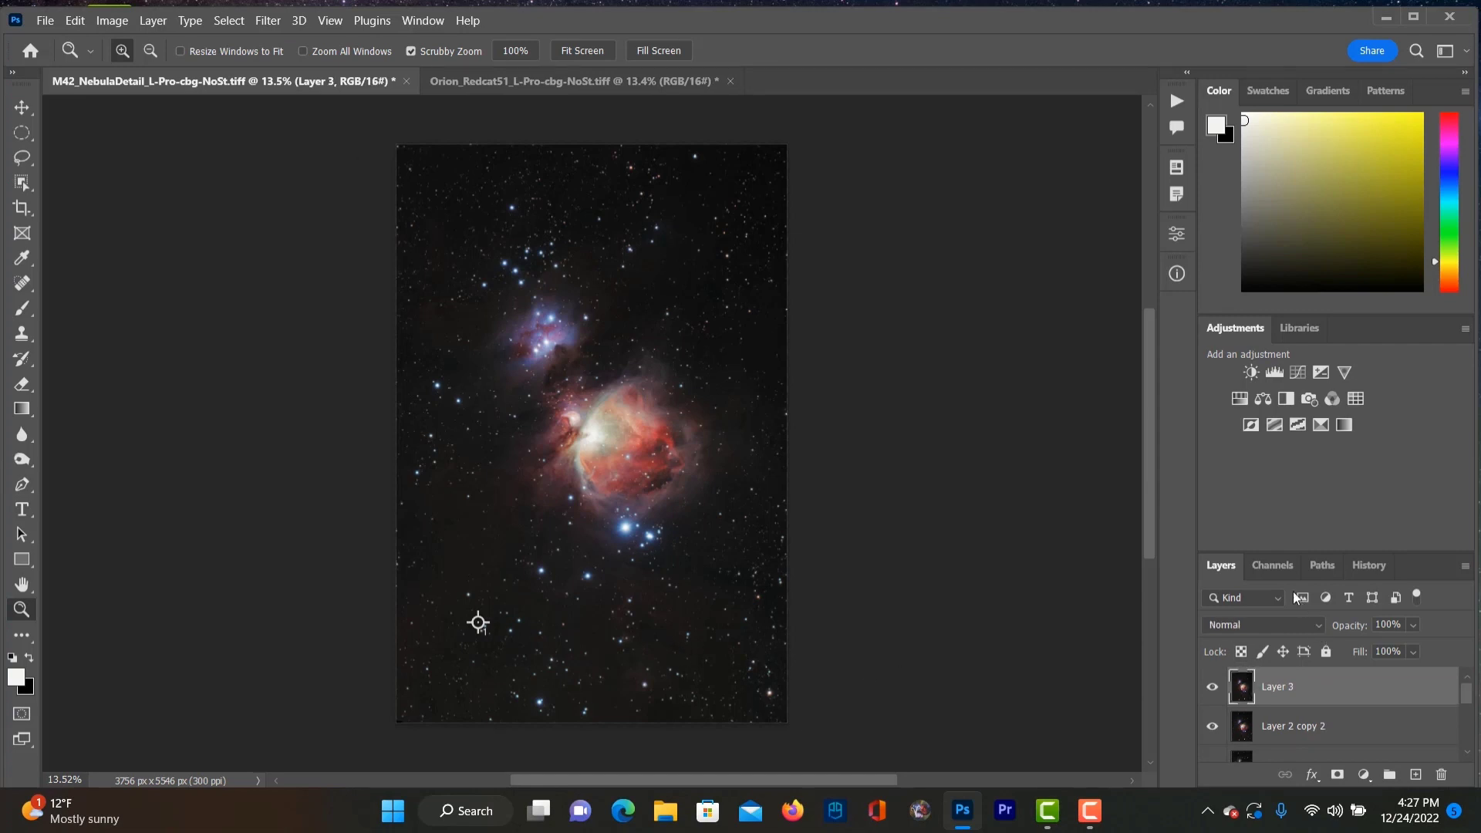
Step: Copy the entire red channel of Layer 3 and paste it as a new grayscale layer at the top of the stack
{"action": "left_click", "coordinate": [1279, 567]}
{"action": "left_click", "coordinate": [1235, 641]}
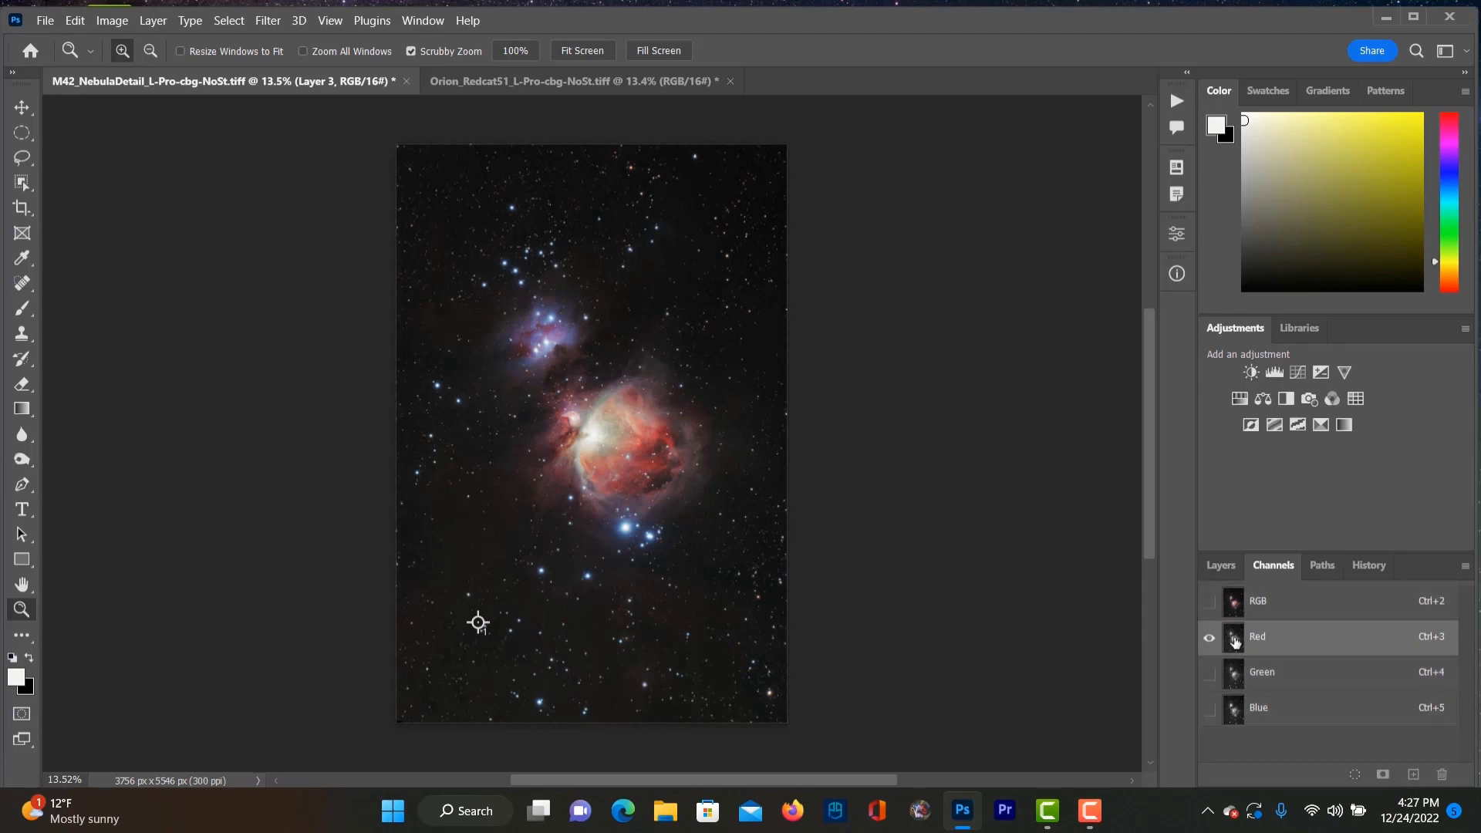
{"action": "scroll", "coordinate": [592, 520], "scroll_direction": "down", "scroll_amount": 2}
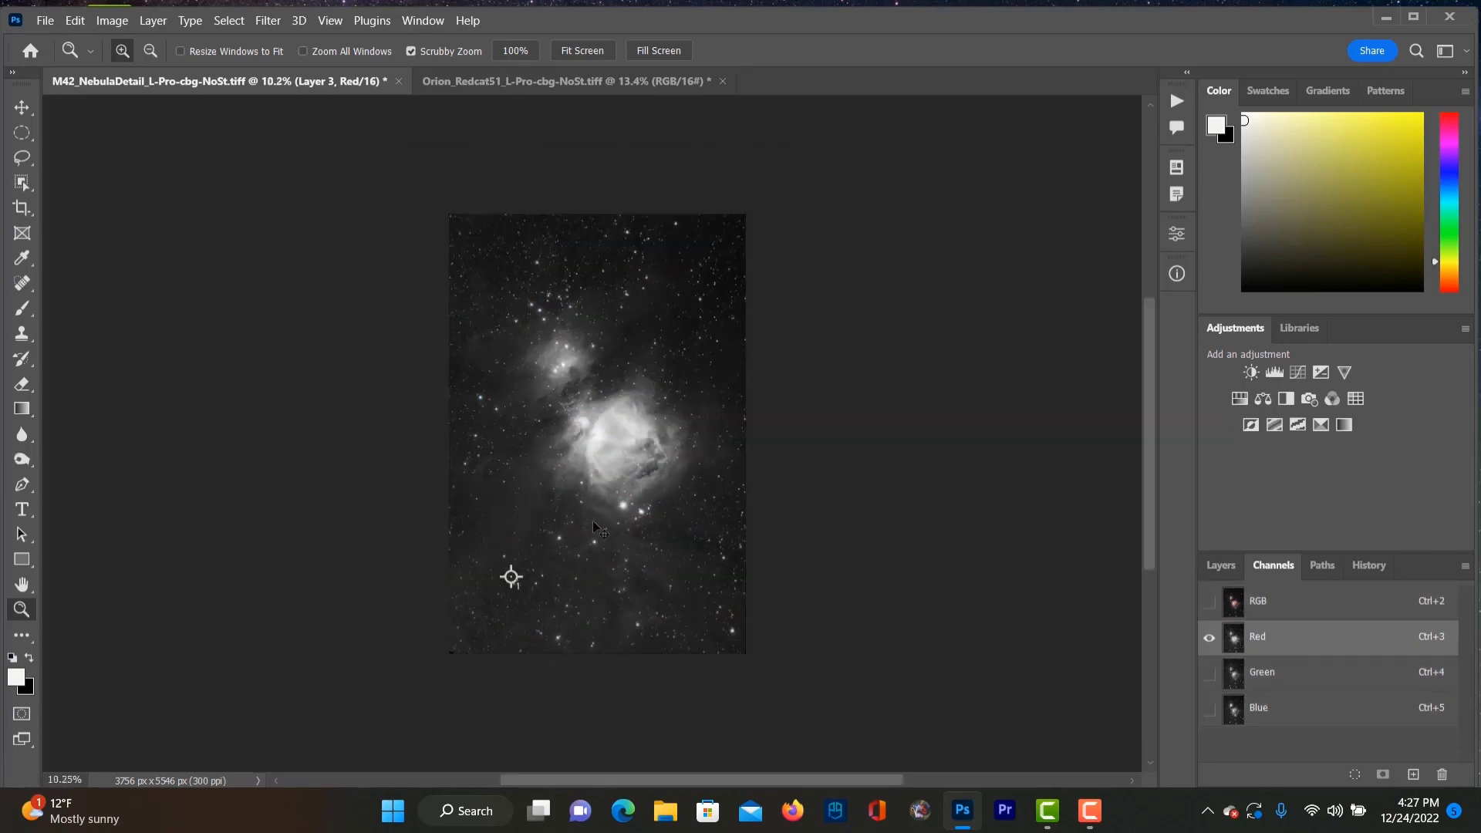
{"action": "key", "text": "ctrl+a"}
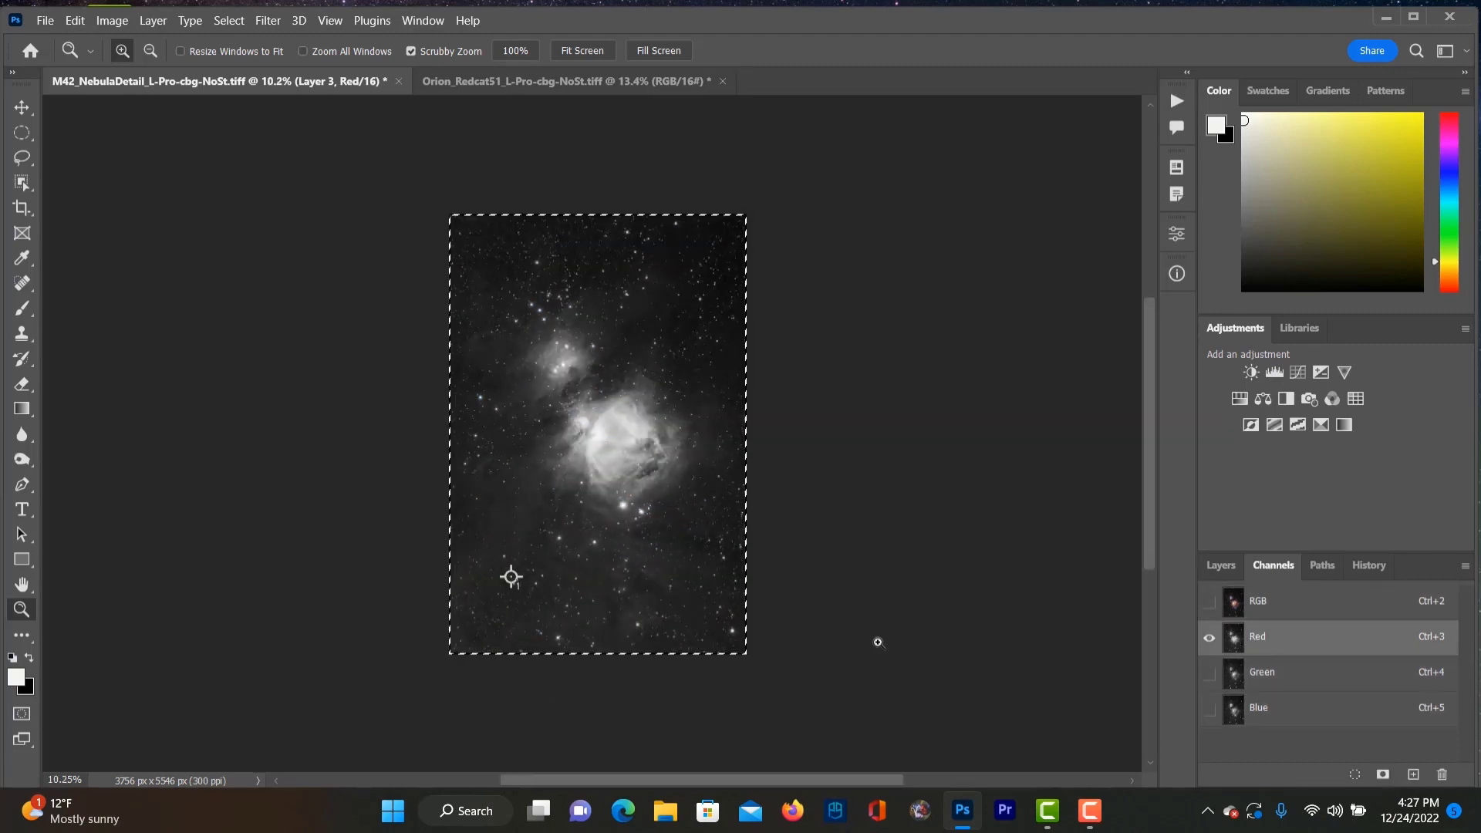
{"action": "left_click", "coordinate": [1253, 605]}
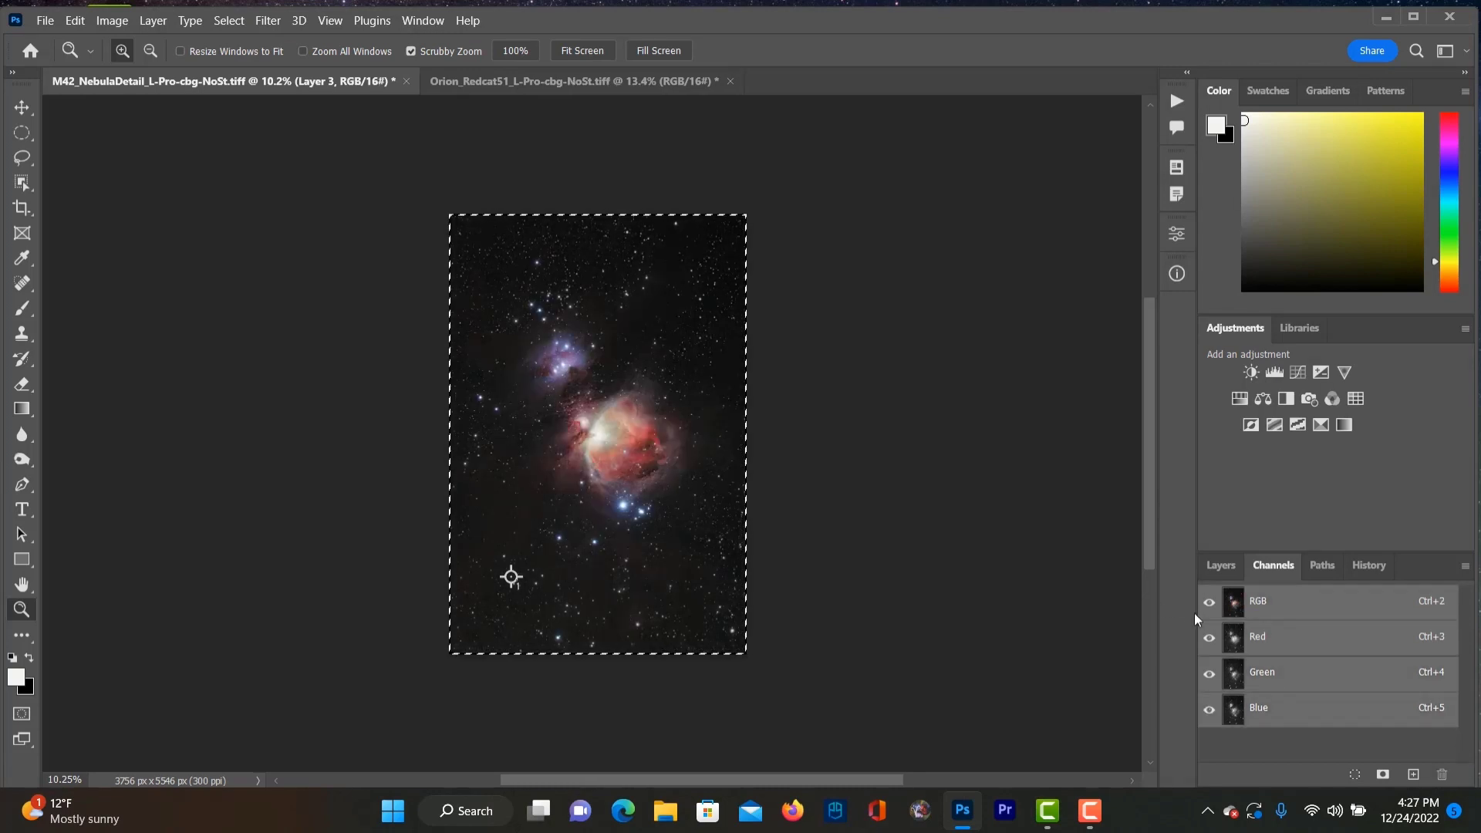
{"action": "left_click", "coordinate": [1222, 565]}
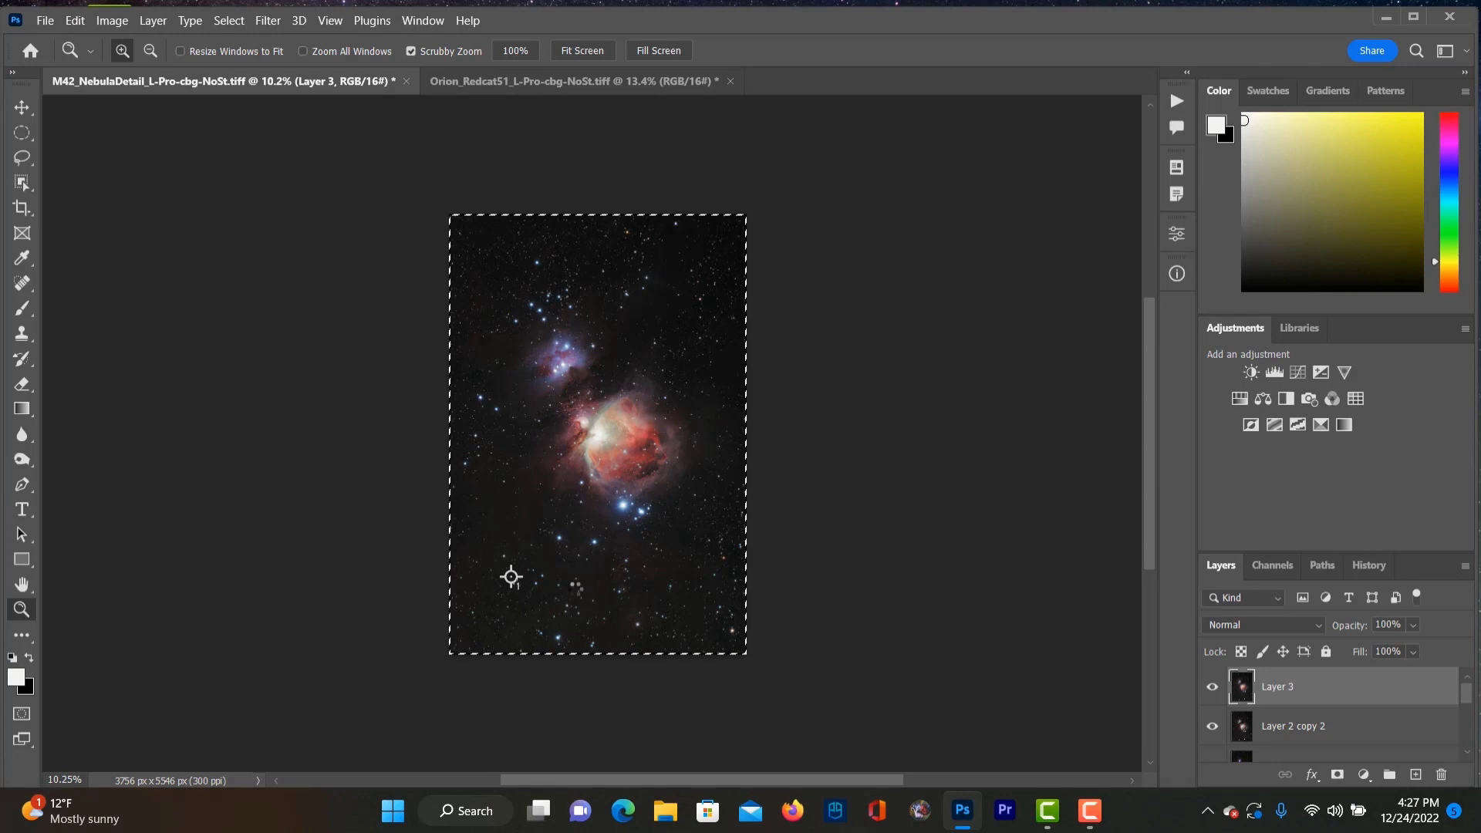
{"action": "key", "text": "ctrl+v"}
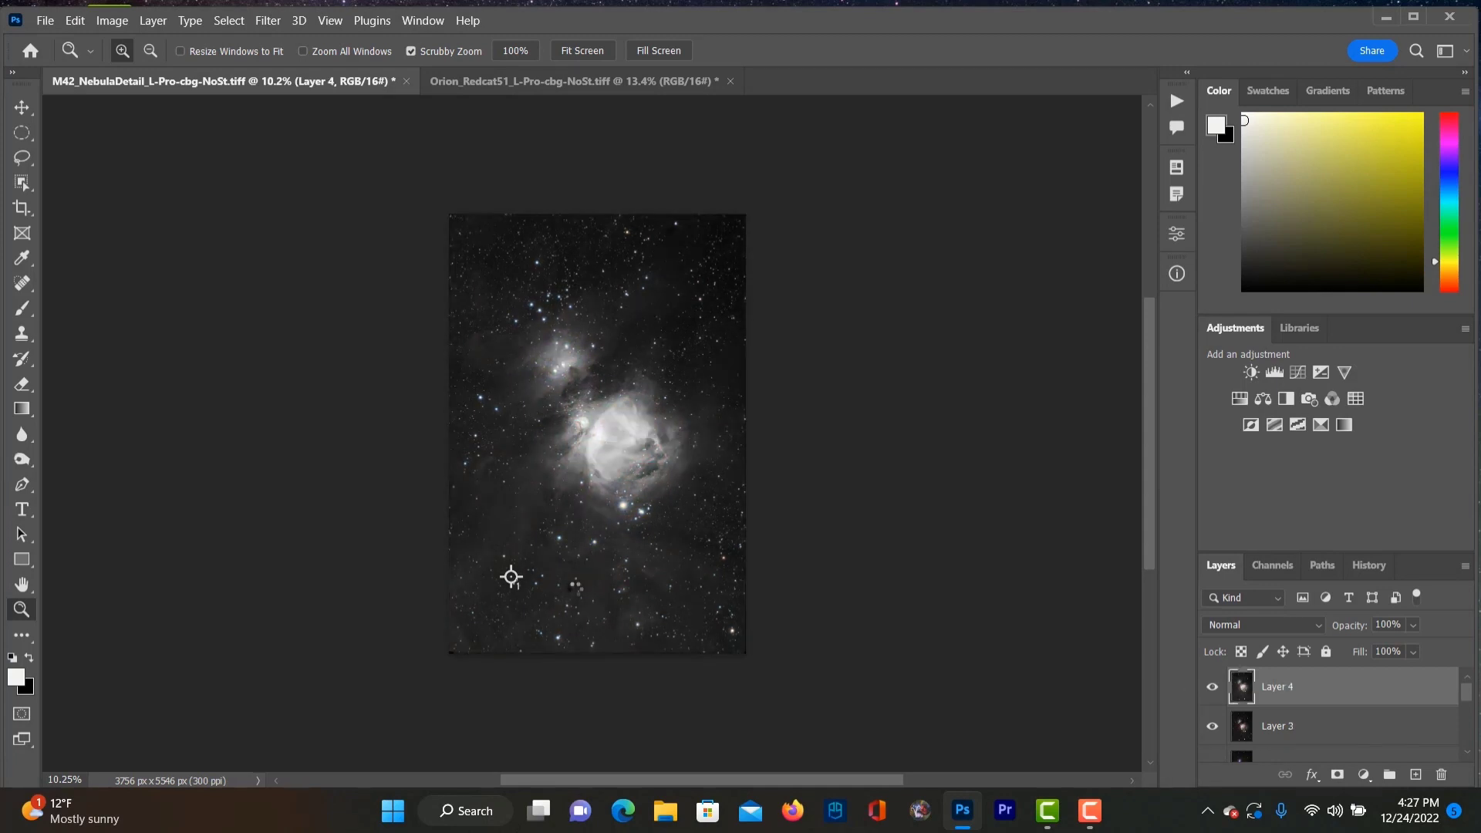
Step: Set the pasted red-channel layer to Luminosity blending at 39% opacity
{"action": "left_click", "coordinate": [1319, 621]}
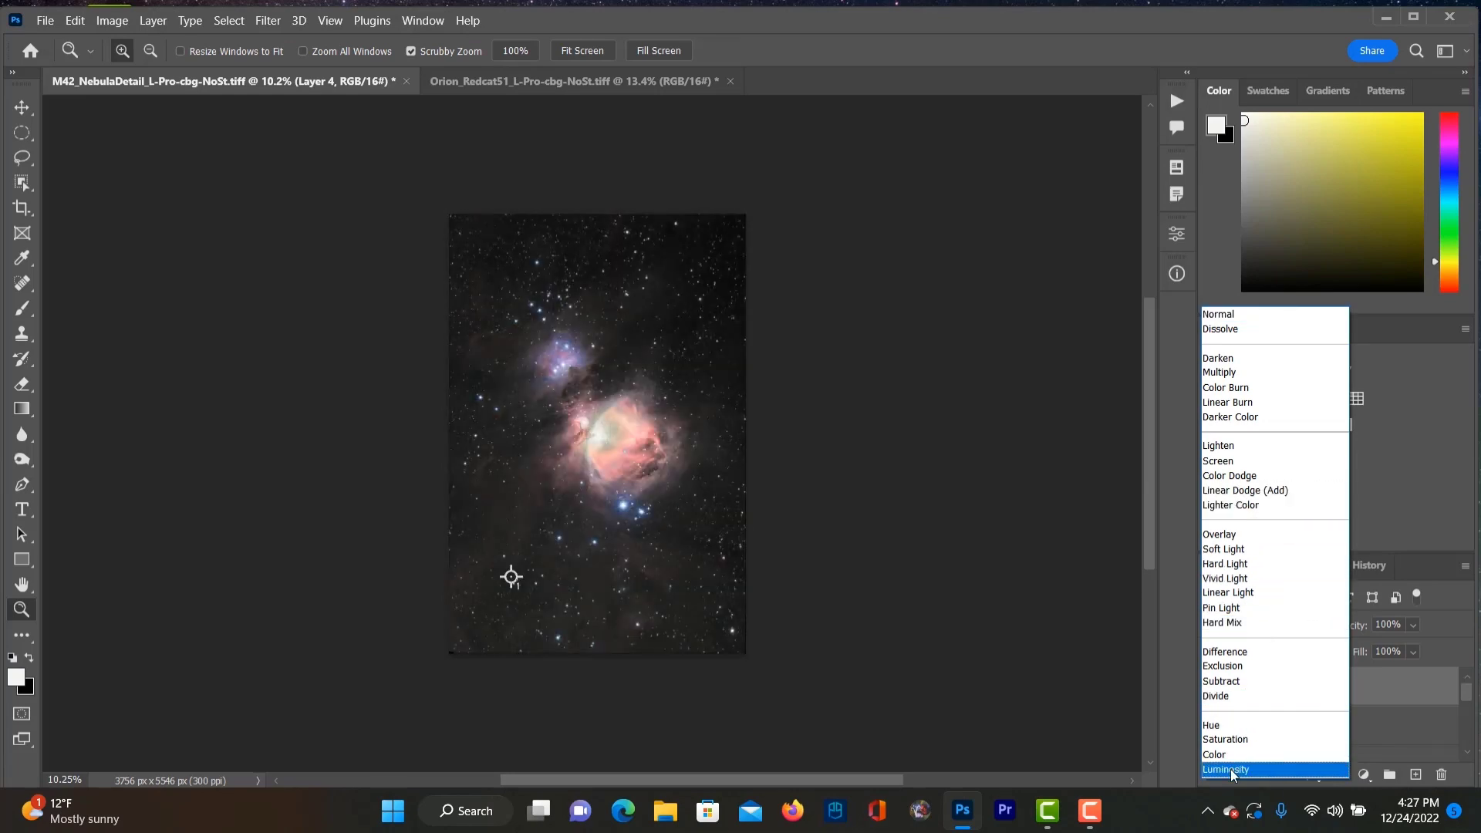
{"action": "left_click", "coordinate": [1232, 771]}
{"action": "key", "text": "ctrl+plus"}
{"action": "left_click", "coordinate": [1414, 625]}
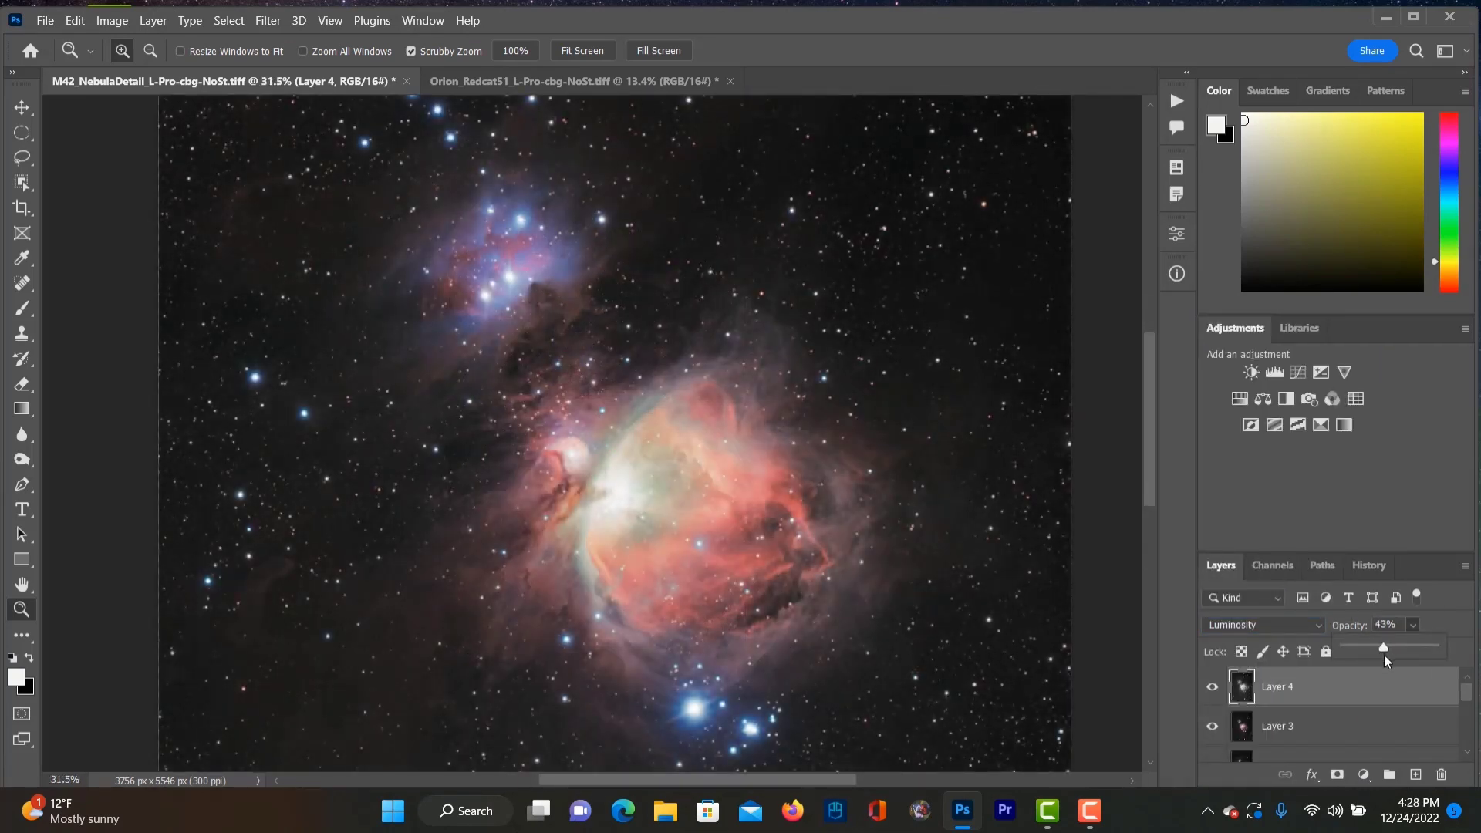
{"action": "left_click_drag", "start_coordinate": [1385, 656], "coordinate": [1381, 656]}
{"action": "left_click", "coordinate": [700, 531]}
{"action": "left_click_drag", "start_coordinate": [700, 531], "coordinate": [636, 544]}
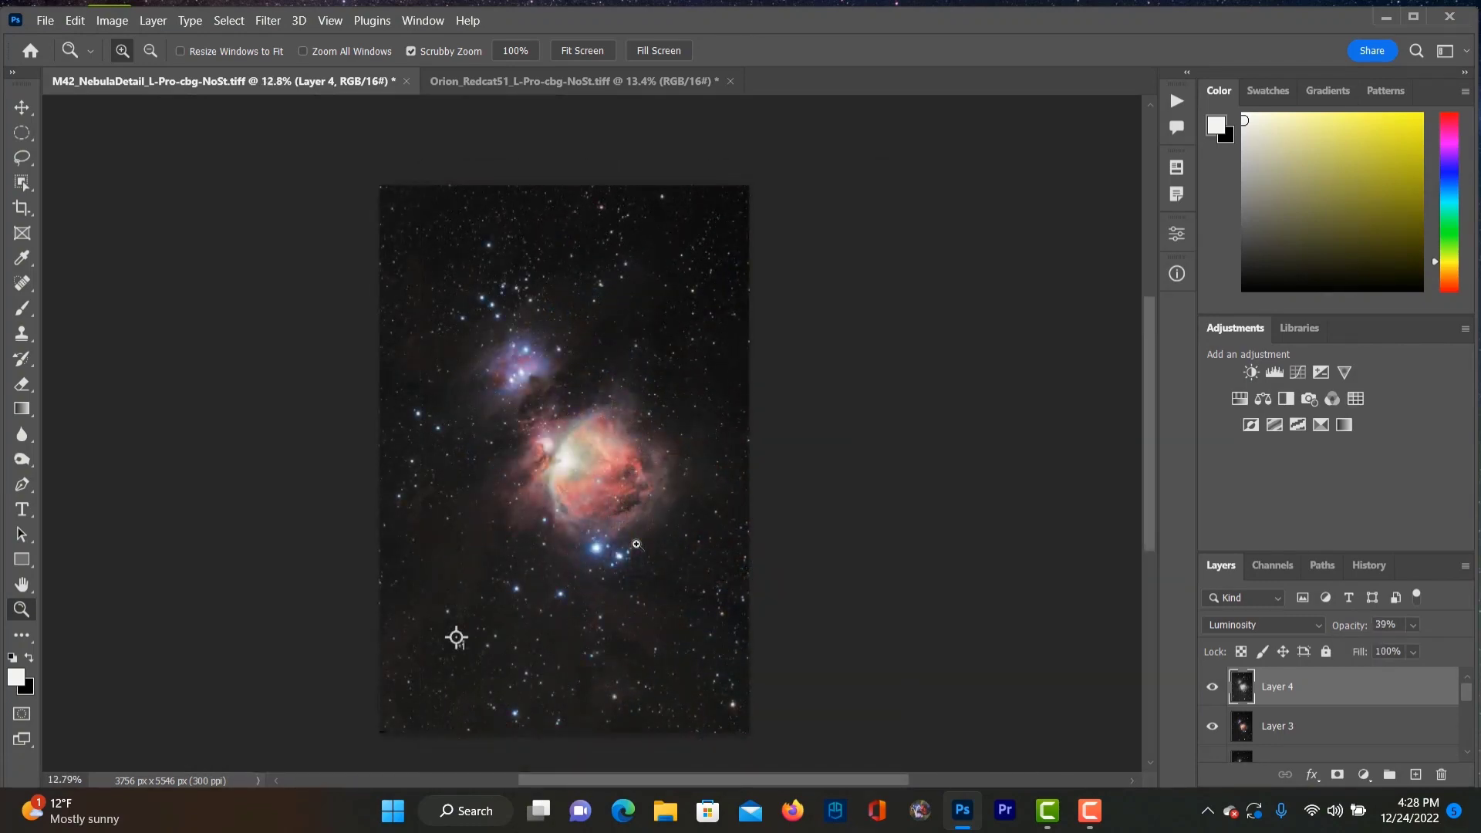
Step: Stamp all visible layers into a new layer, duplicate it, and set the duplicate's master saturation to -18
{"action": "key", "text": "ctrl+alt+shift+e"}
{"action": "left_click_drag", "start_coordinate": [1426, 699], "coordinate": [1416, 775]}
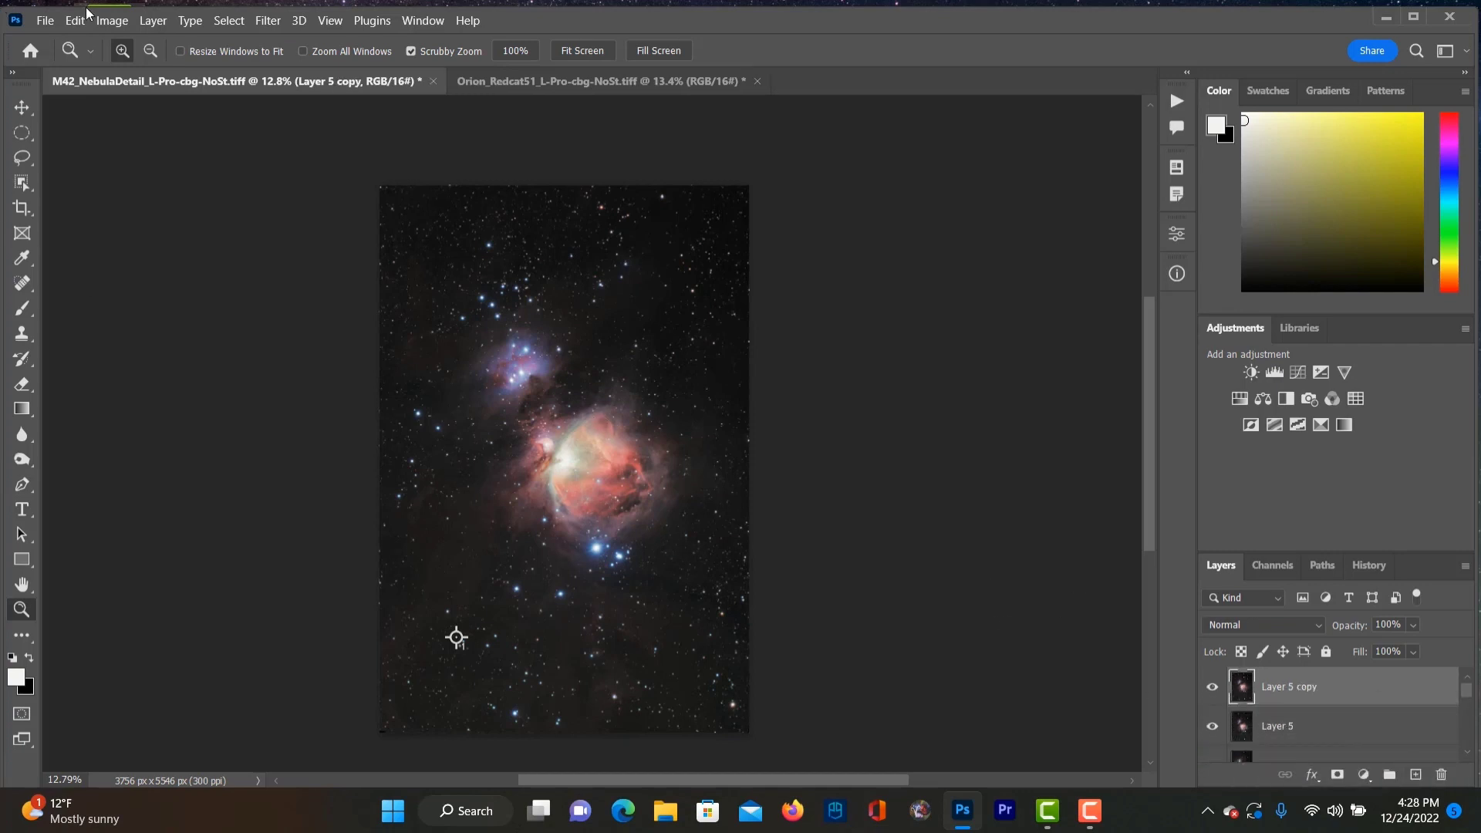
{"action": "left_click", "coordinate": [112, 20]}
{"action": "mouse_move", "coordinate": [142, 65]}
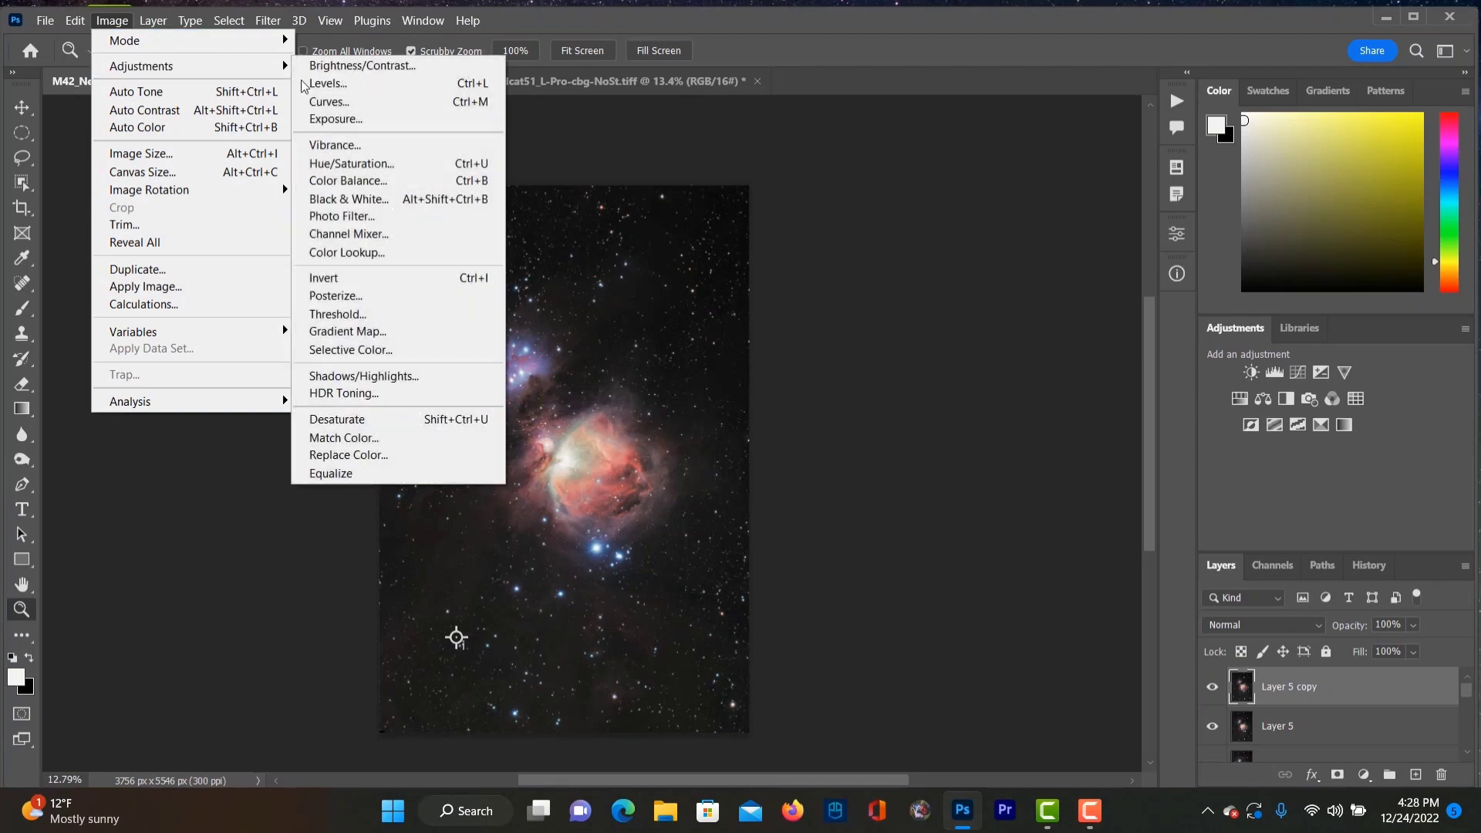
{"action": "left_click", "coordinate": [362, 165]}
{"action": "left_click_drag", "start_coordinate": [1129, 358], "coordinate": [1106, 373]}
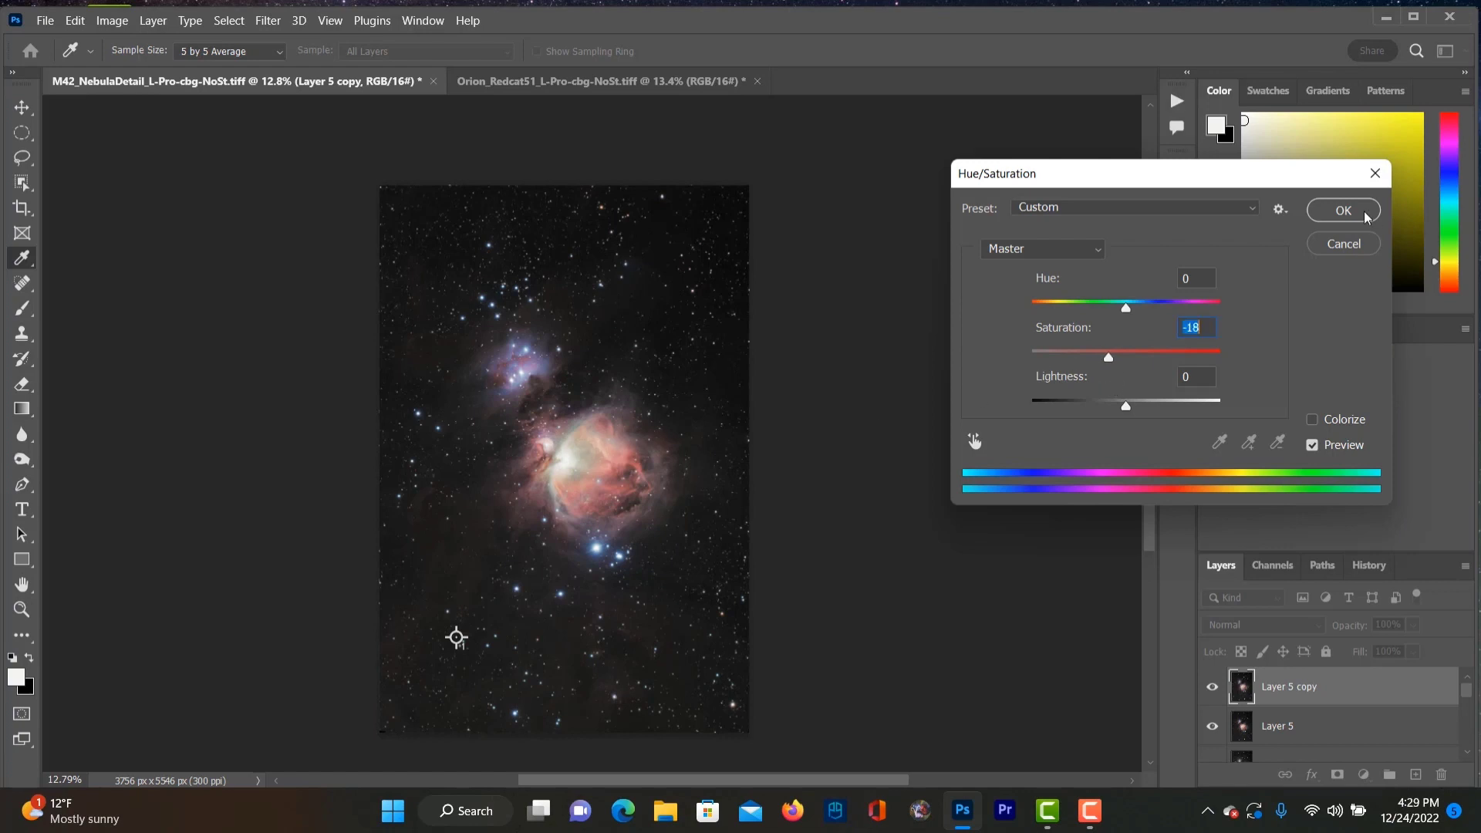
{"action": "key", "text": "Return"}
Step: Stamp the visible layers and add a Curves adjustment above, raising a point in the lower part of the RGB curve
{"action": "key", "text": "z"}
{"action": "left_click_drag", "start_coordinate": [590, 463], "coordinate": [582, 620]}
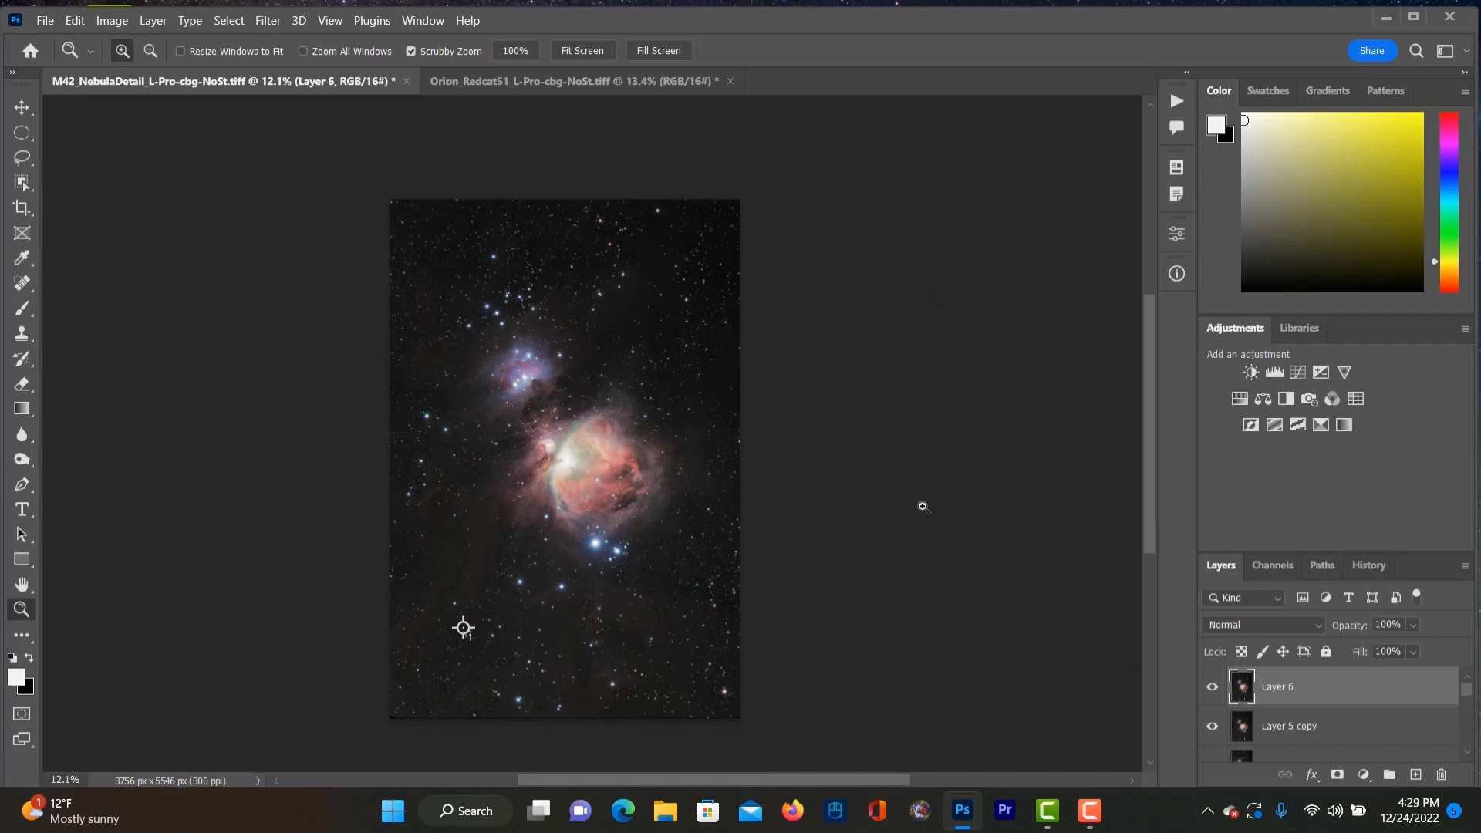
{"action": "left_click", "coordinate": [1293, 374]}
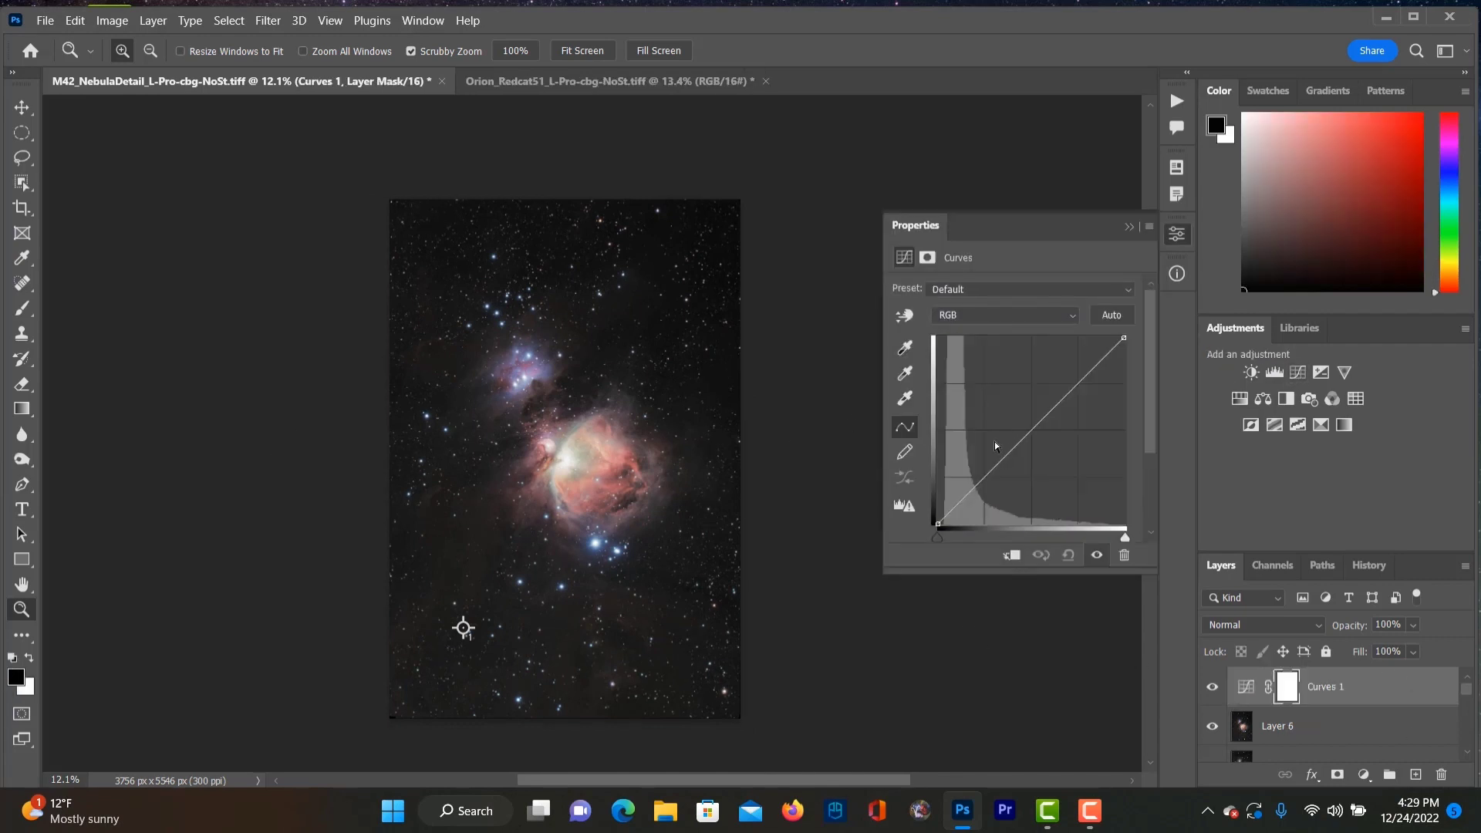
{"action": "left_click", "coordinate": [976, 487]}
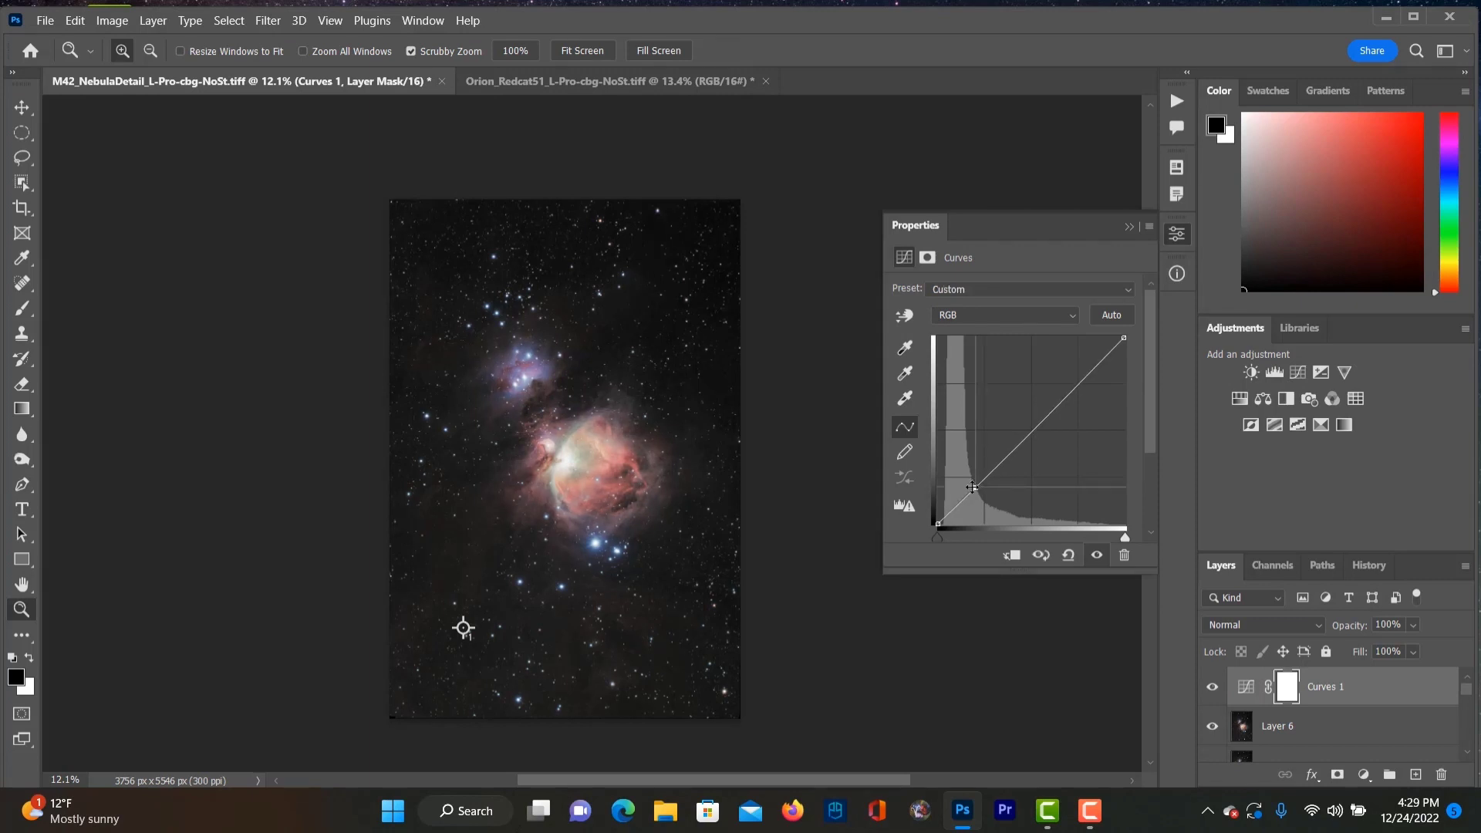
{"action": "key", "text": "Up"}
{"action": "key", "text": "Up"}
{"action": "key", "text": "Up"}
{"action": "key", "text": "Up"}
{"action": "key", "text": "Up"}
{"action": "key", "text": "Up"}
{"action": "key", "text": "Up"}
{"action": "key", "text": "Up"}
{"action": "key", "text": "Up"}
{"action": "key", "text": "Up"}
{"action": "key", "text": "Up"}
{"action": "key", "text": "Up"}
{"action": "key", "text": "Up"}
{"action": "key", "text": "Up"}
{"action": "key", "text": "Up"}
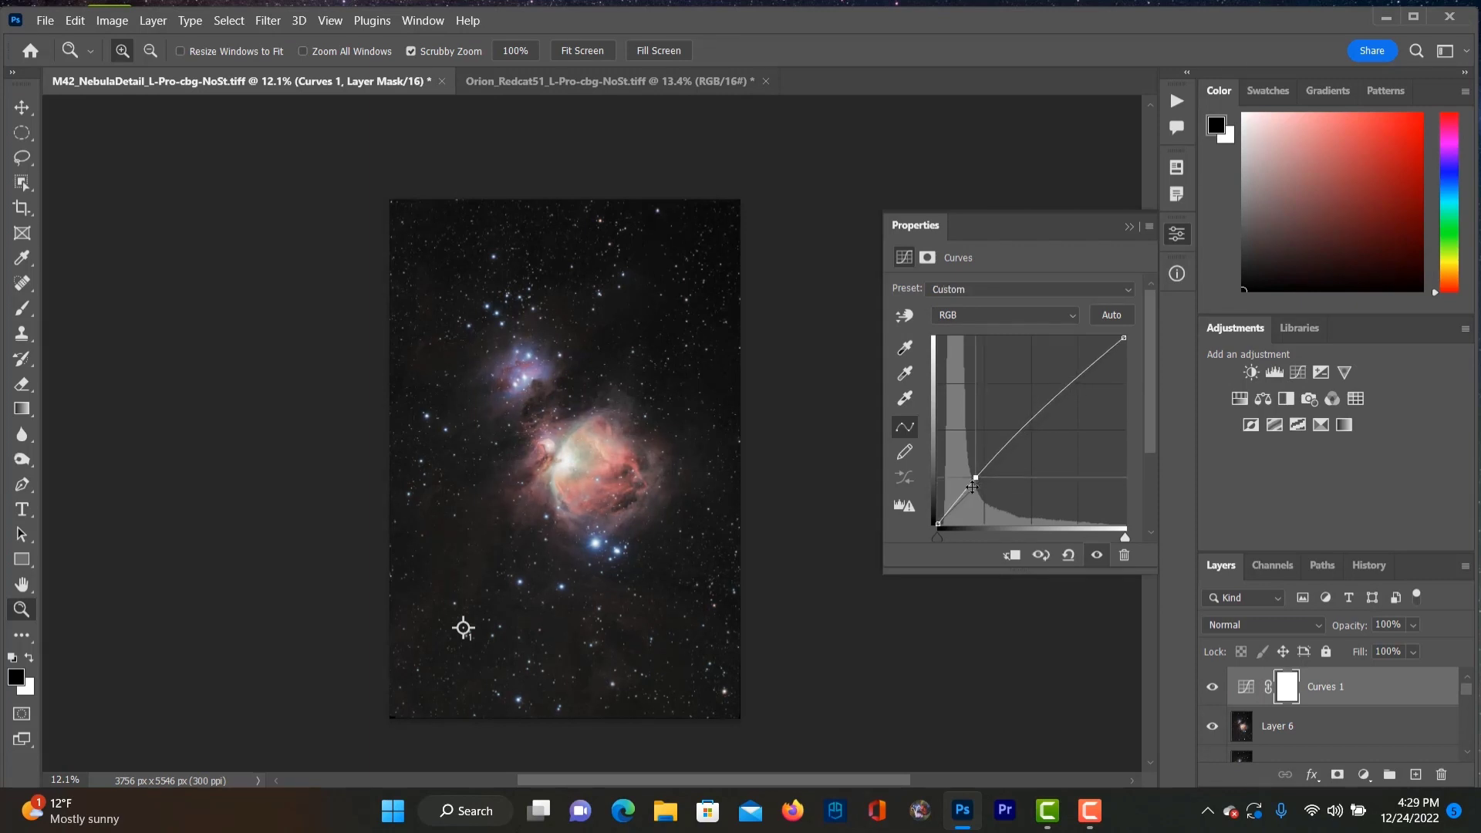
{"action": "key", "text": "Up"}
{"action": "key", "text": "Up"}
{"action": "key", "text": "Up"}
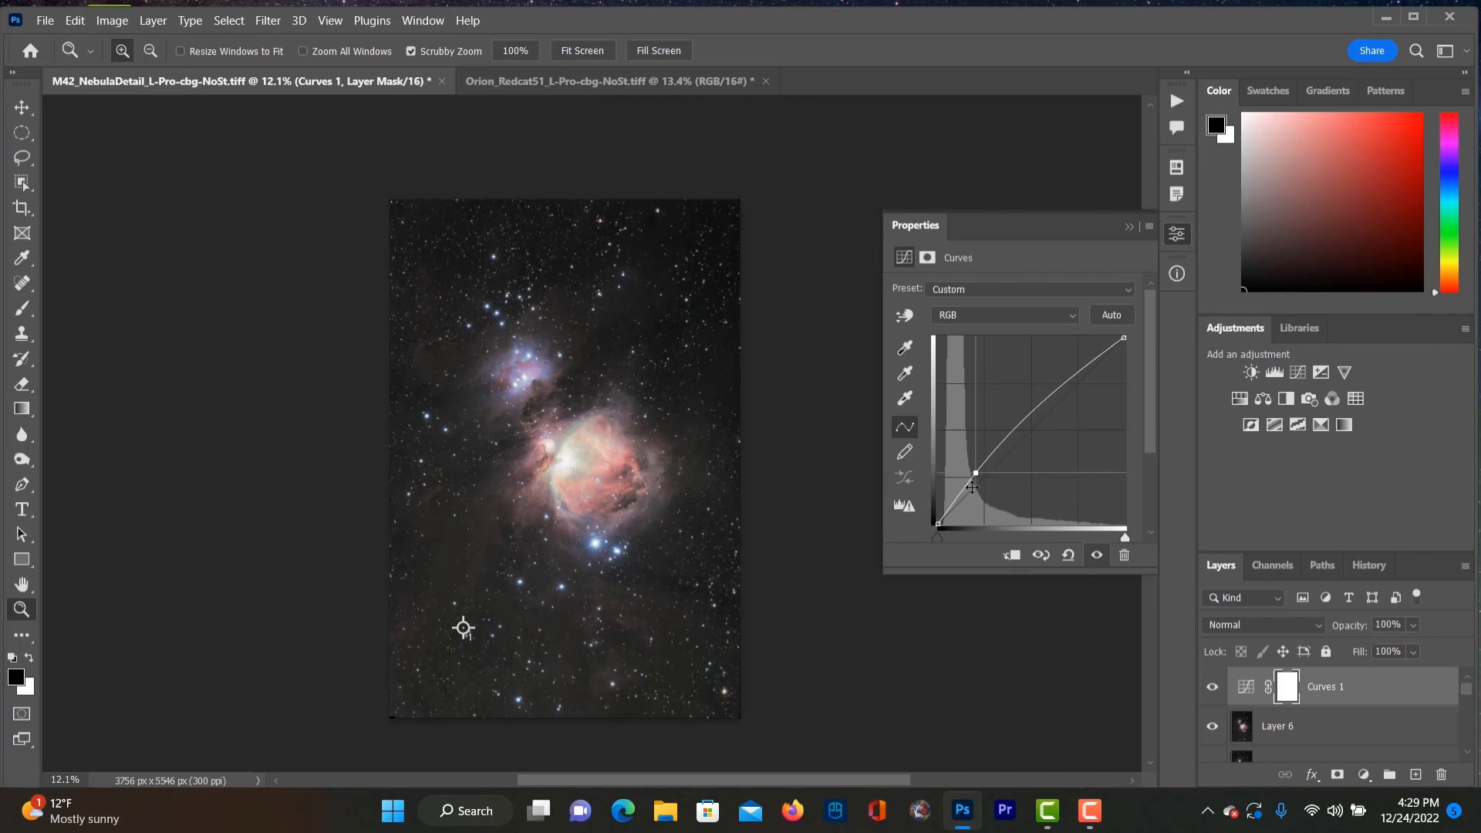
{"action": "key", "text": "Down"}
Step: Stamp all visible layers into a new layer above the Curves adjustment
{"action": "left_click_drag", "start_coordinate": [546, 613], "coordinate": [292, 661]}
{"action": "left_click_drag", "start_coordinate": [489, 298], "coordinate": [487, 417]}
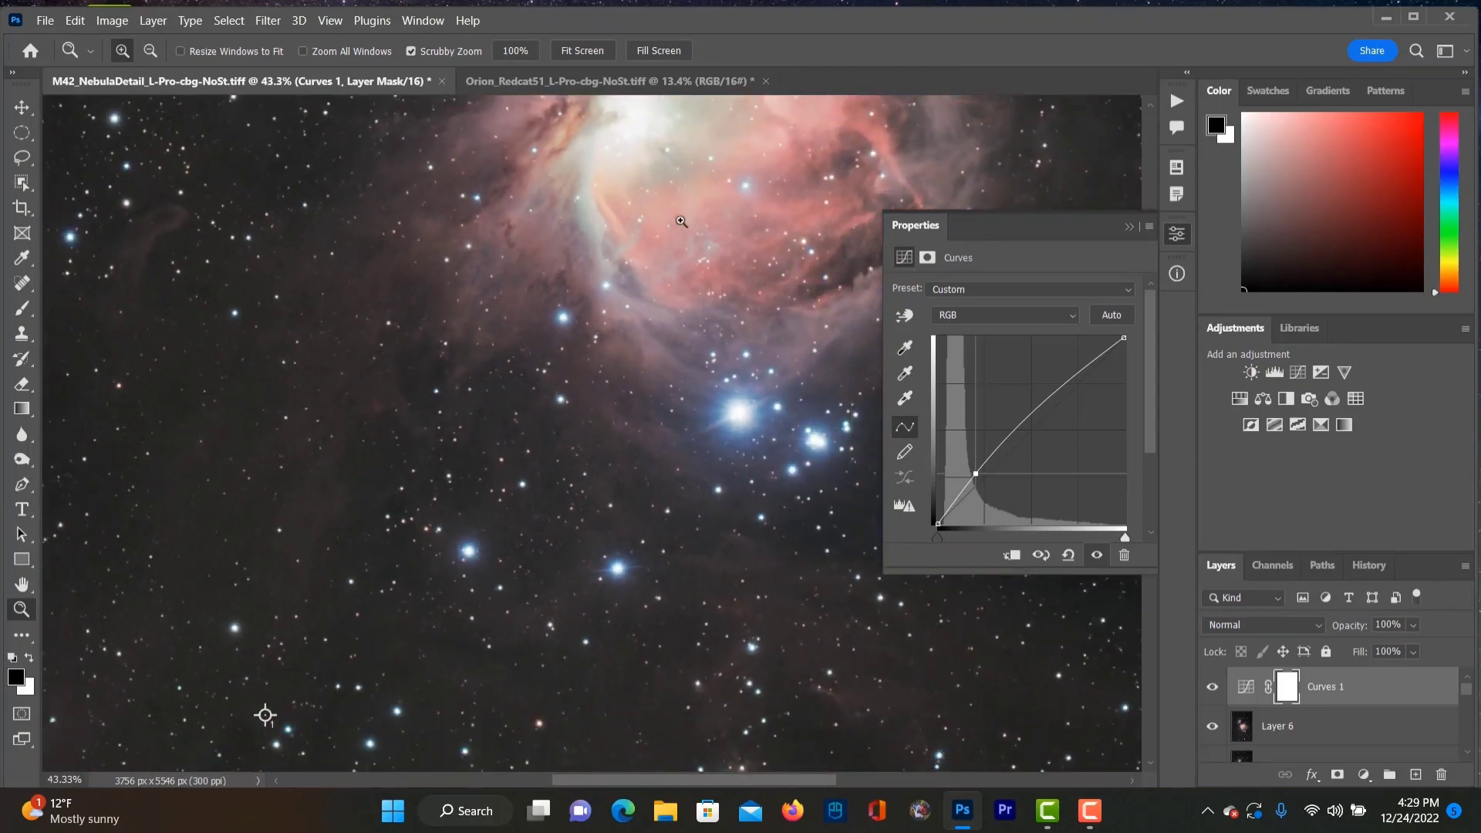
{"action": "left_click_drag", "start_coordinate": [681, 222], "coordinate": [648, 367]}
{"action": "right_click", "coordinate": [648, 366]}
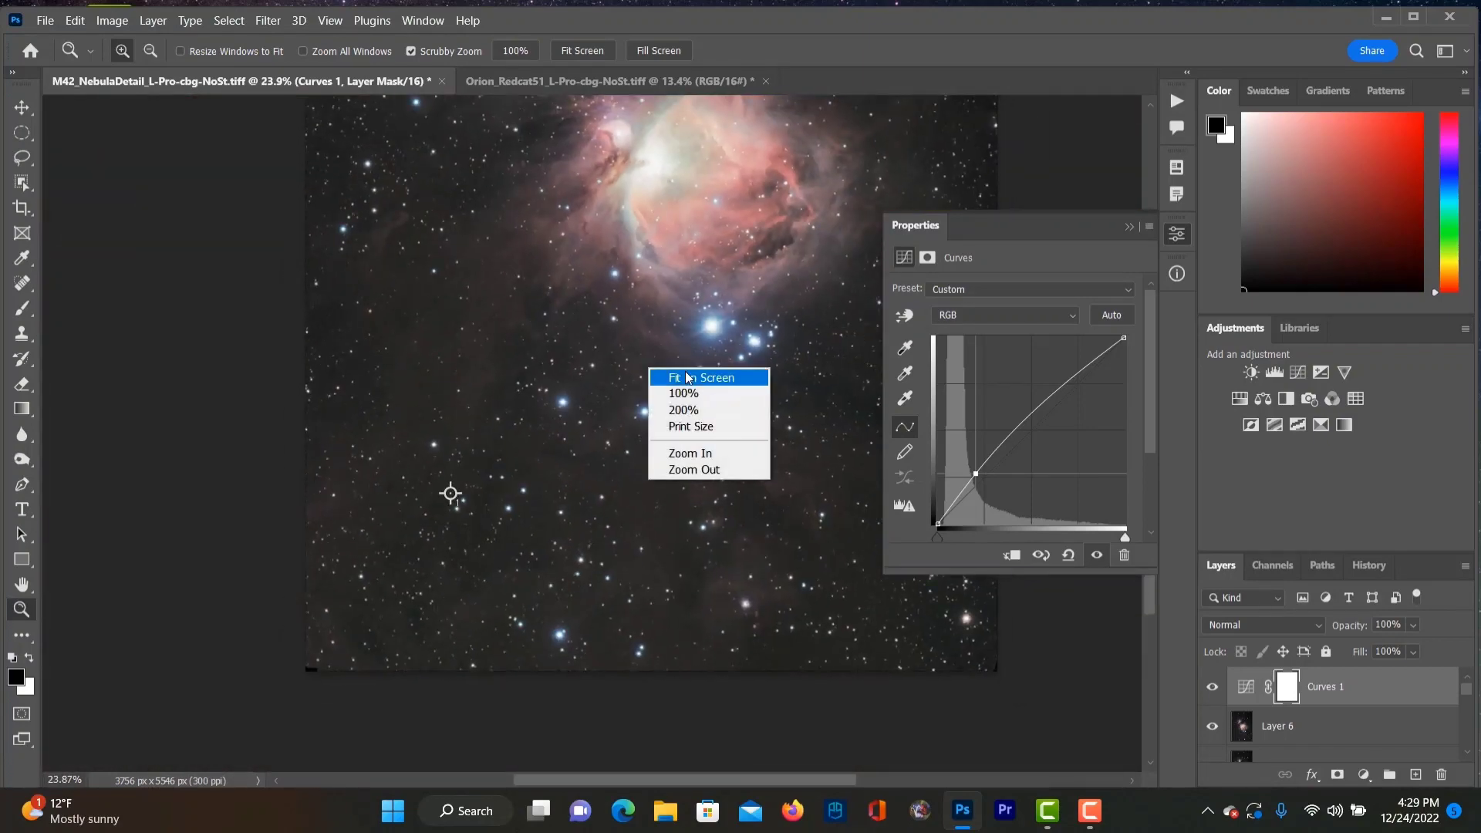
{"action": "left_click", "coordinate": [702, 377]}
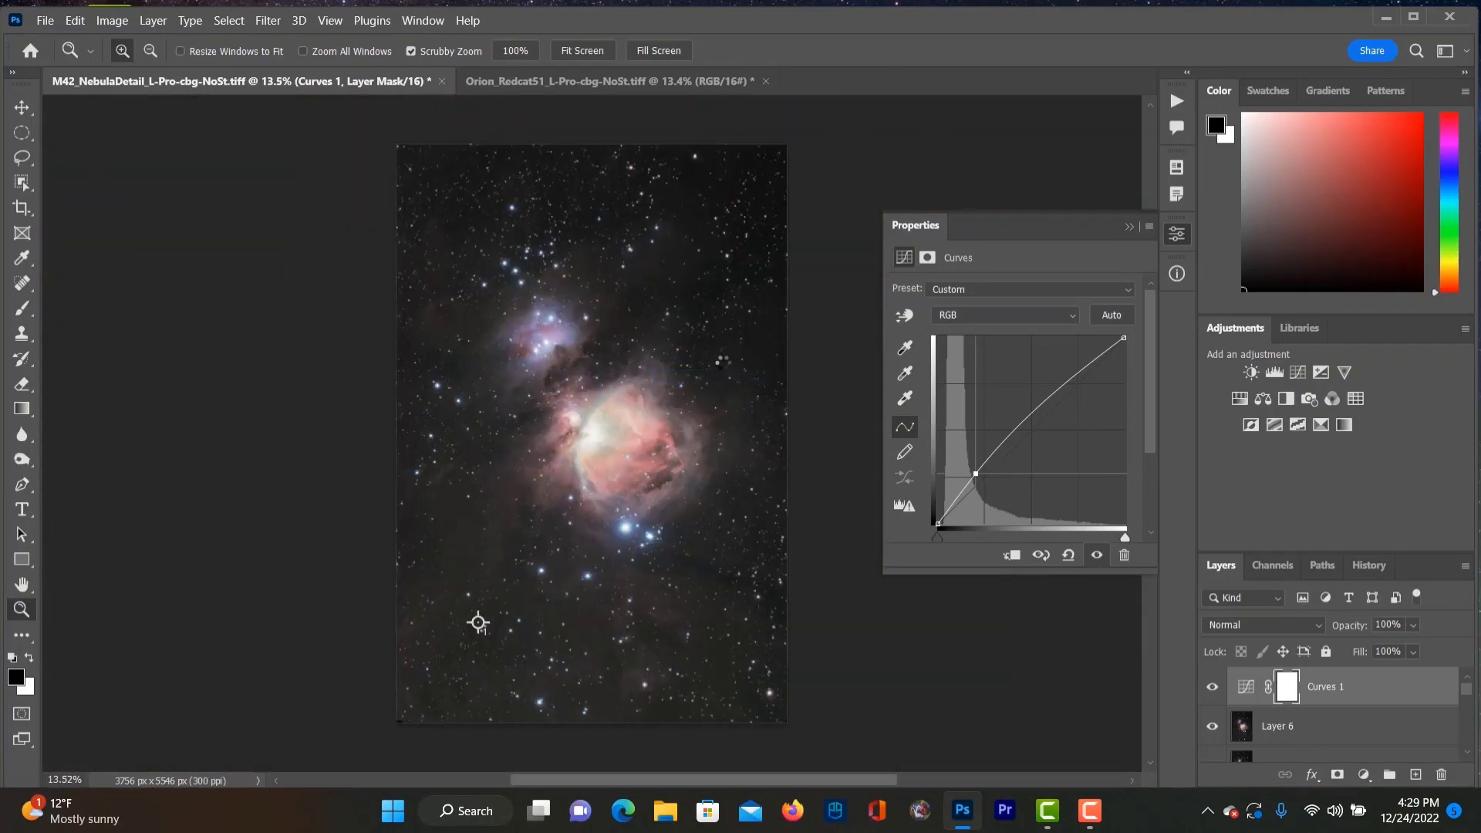
{"action": "key", "text": "x"}
{"action": "key", "text": "ctrl+shift+alt+e"}
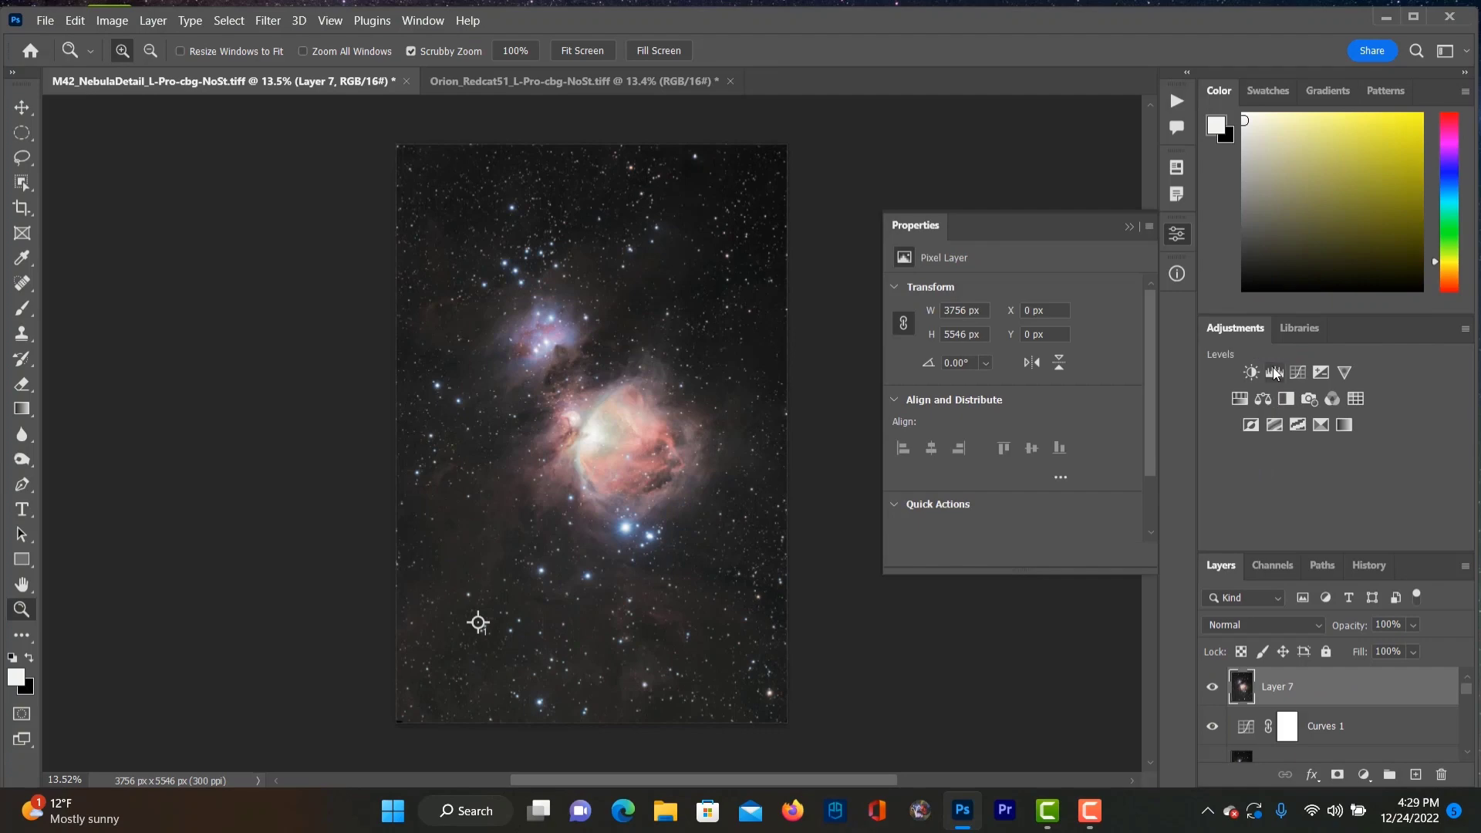
Step: Neutralize the sampled background with a Levels adjustment, setting the blue shadow input to 9, and stamp the result into a new layer
{"action": "left_click", "coordinate": [1273, 370]}
{"action": "key", "text": "F8"}
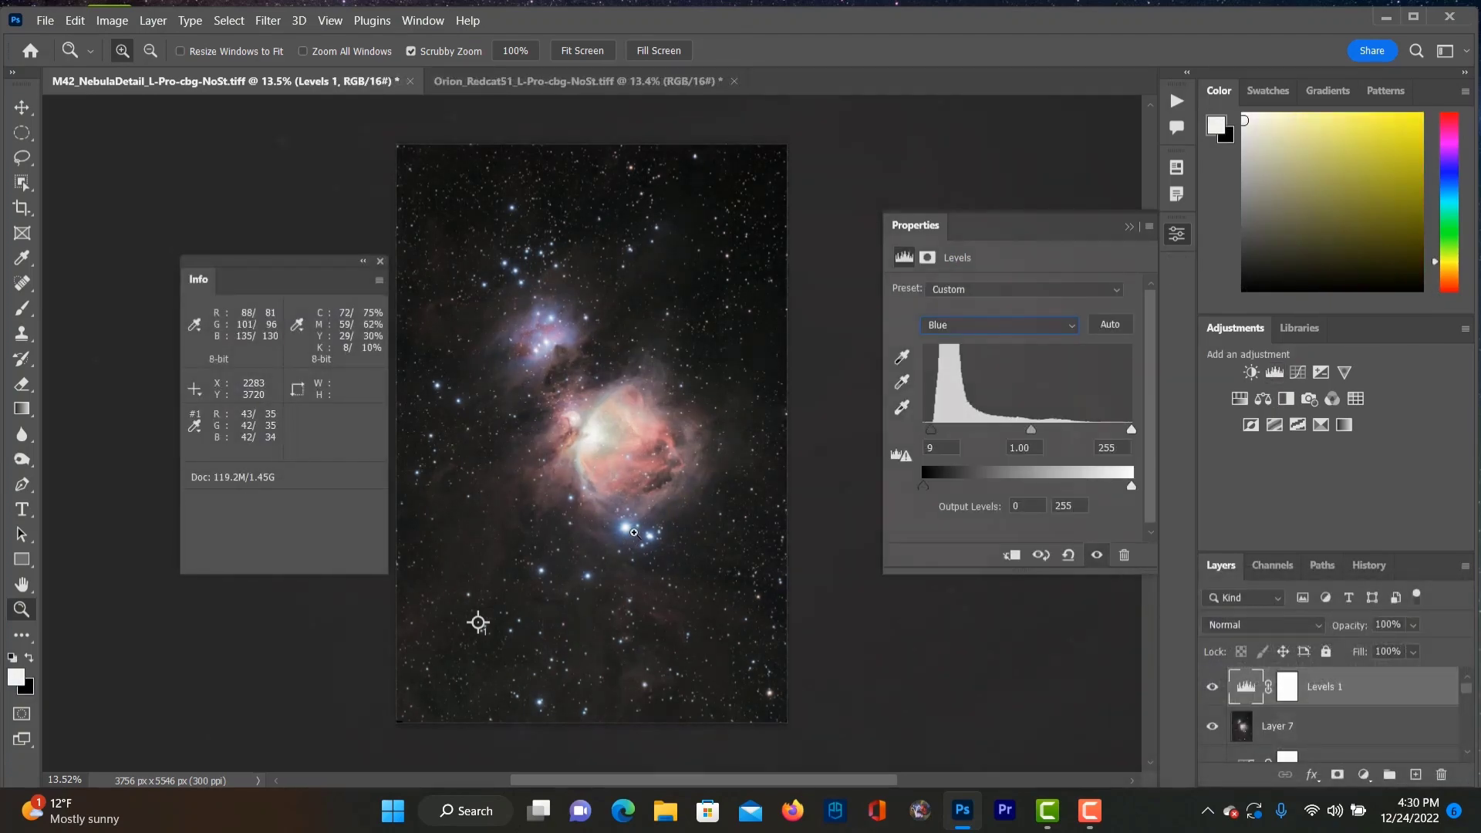
{"action": "key", "text": "ctrl+shift+alt+e"}
Step: Check the nebula's bright core, close the color readout, and flatten all layers into the background
{"action": "left_click_drag", "start_coordinate": [582, 449], "coordinate": [725, 439]}
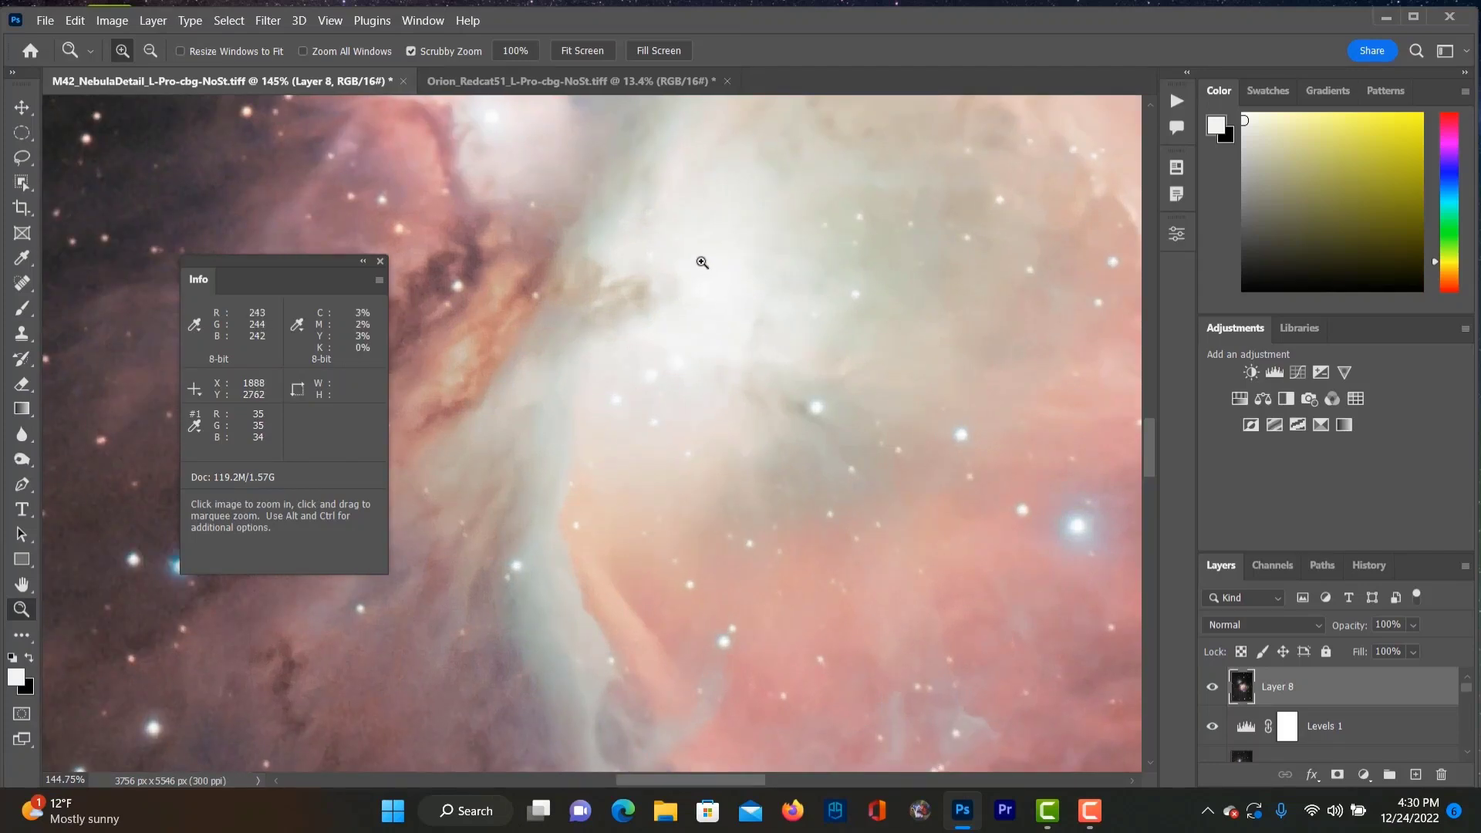
{"action": "left_click_drag", "start_coordinate": [771, 380], "coordinate": [760, 397]}
{"action": "right_click", "coordinate": [768, 364]}
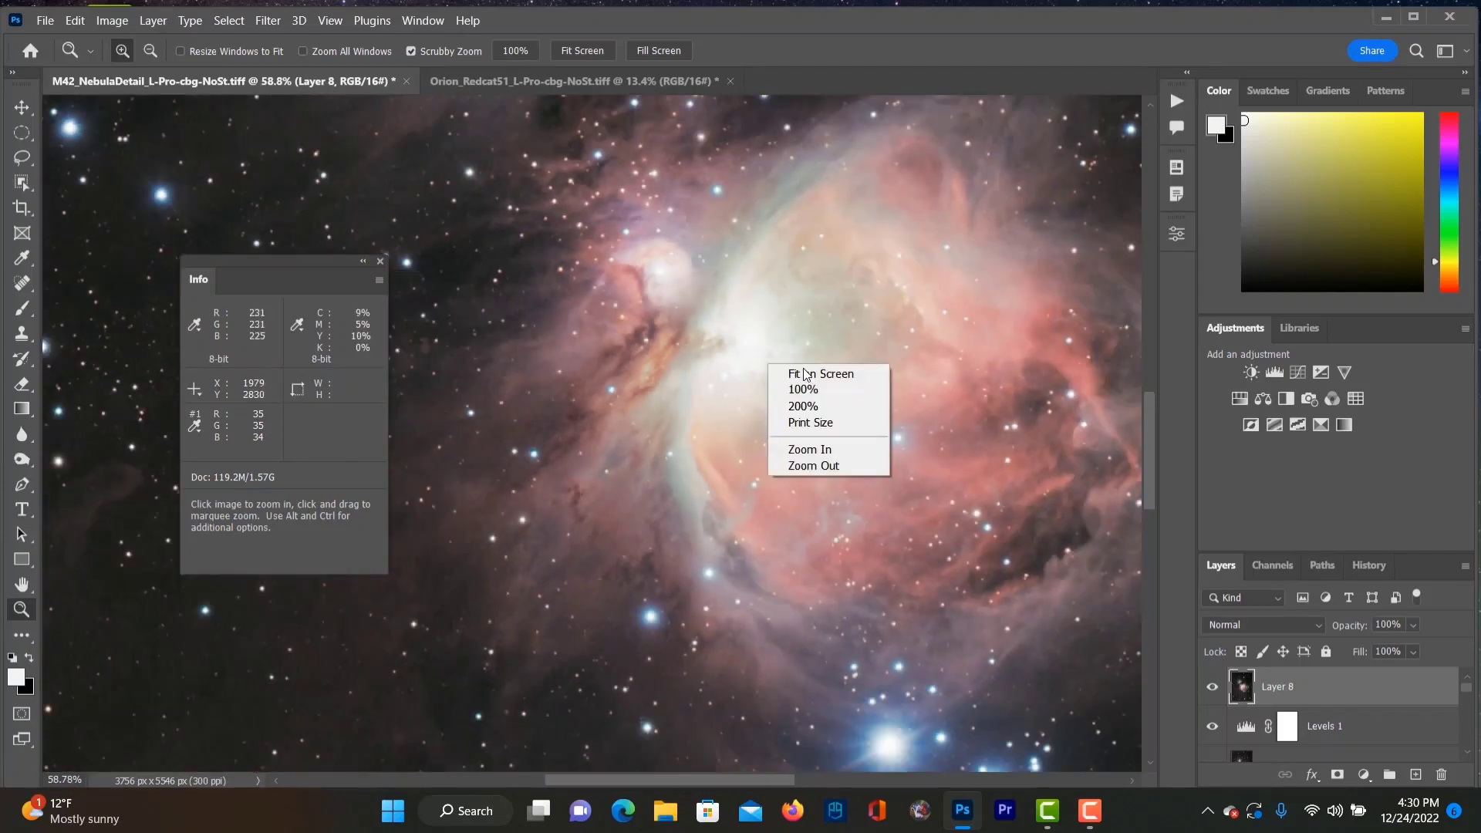
{"action": "left_click", "coordinate": [807, 374]}
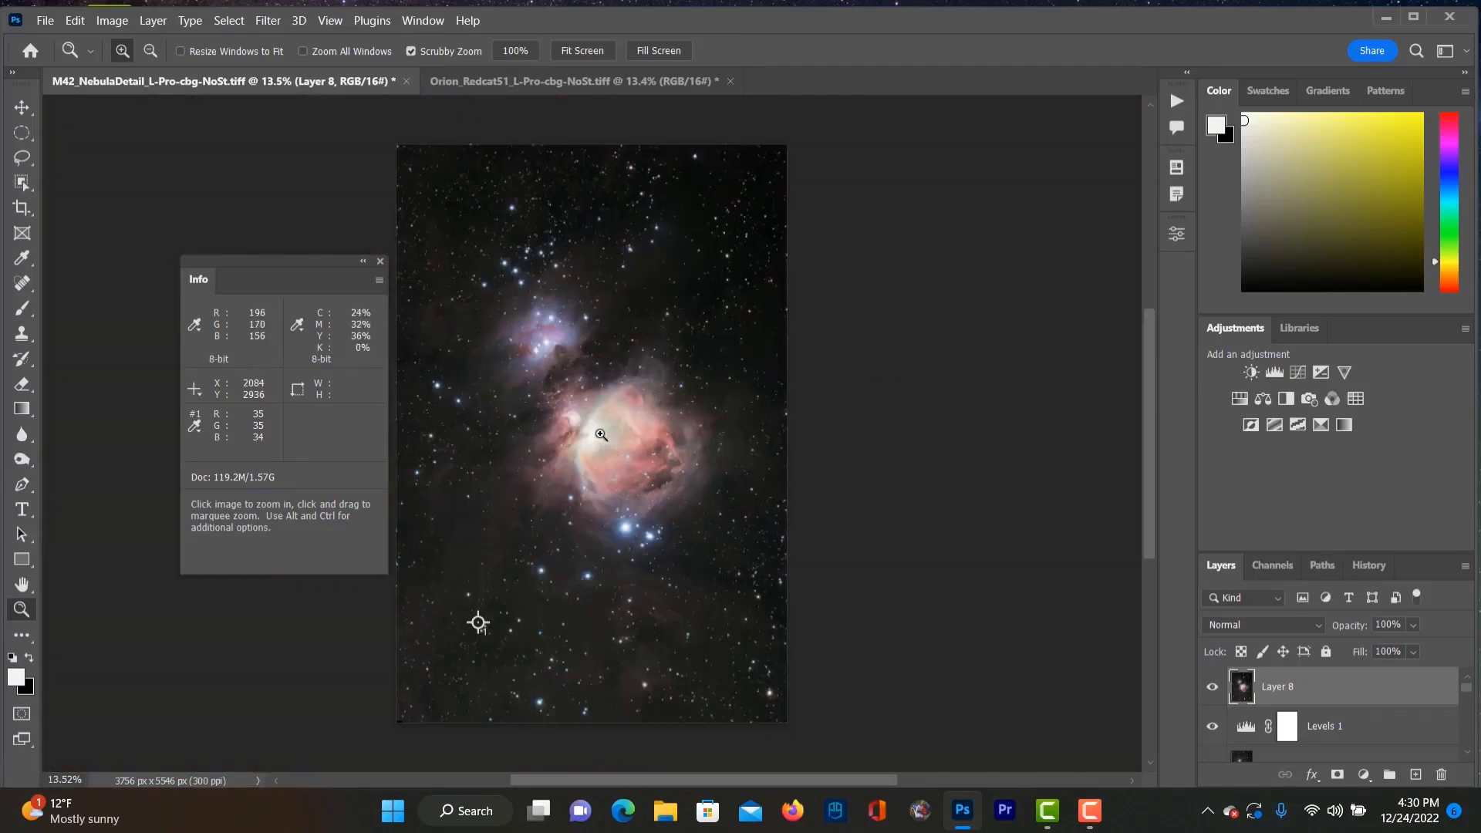
{"action": "left_click_drag", "start_coordinate": [603, 433], "coordinate": [729, 496]}
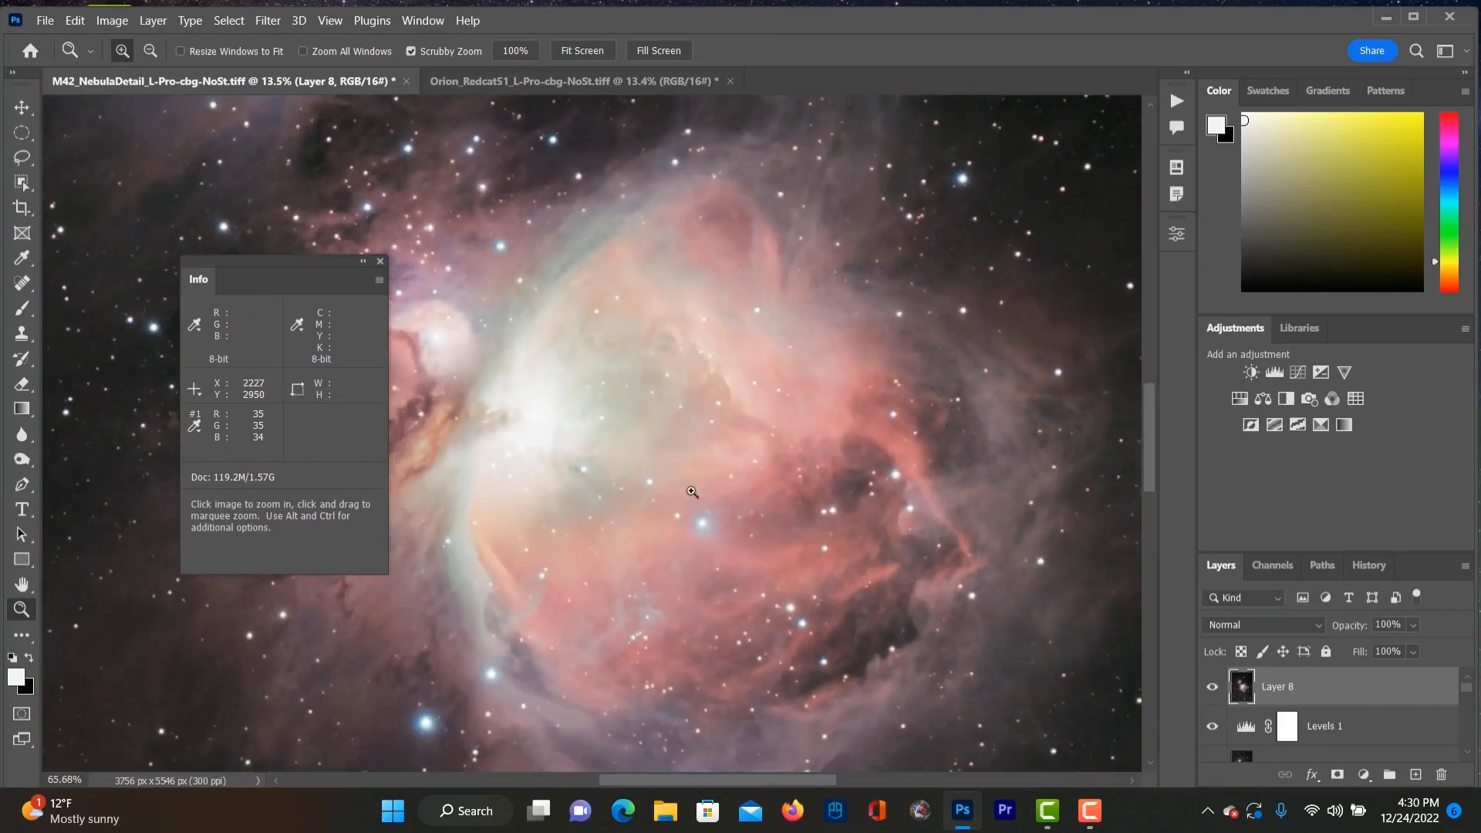
{"action": "left_click", "coordinate": [380, 261]}
{"action": "left_click_drag", "start_coordinate": [734, 582], "coordinate": [633, 577]}
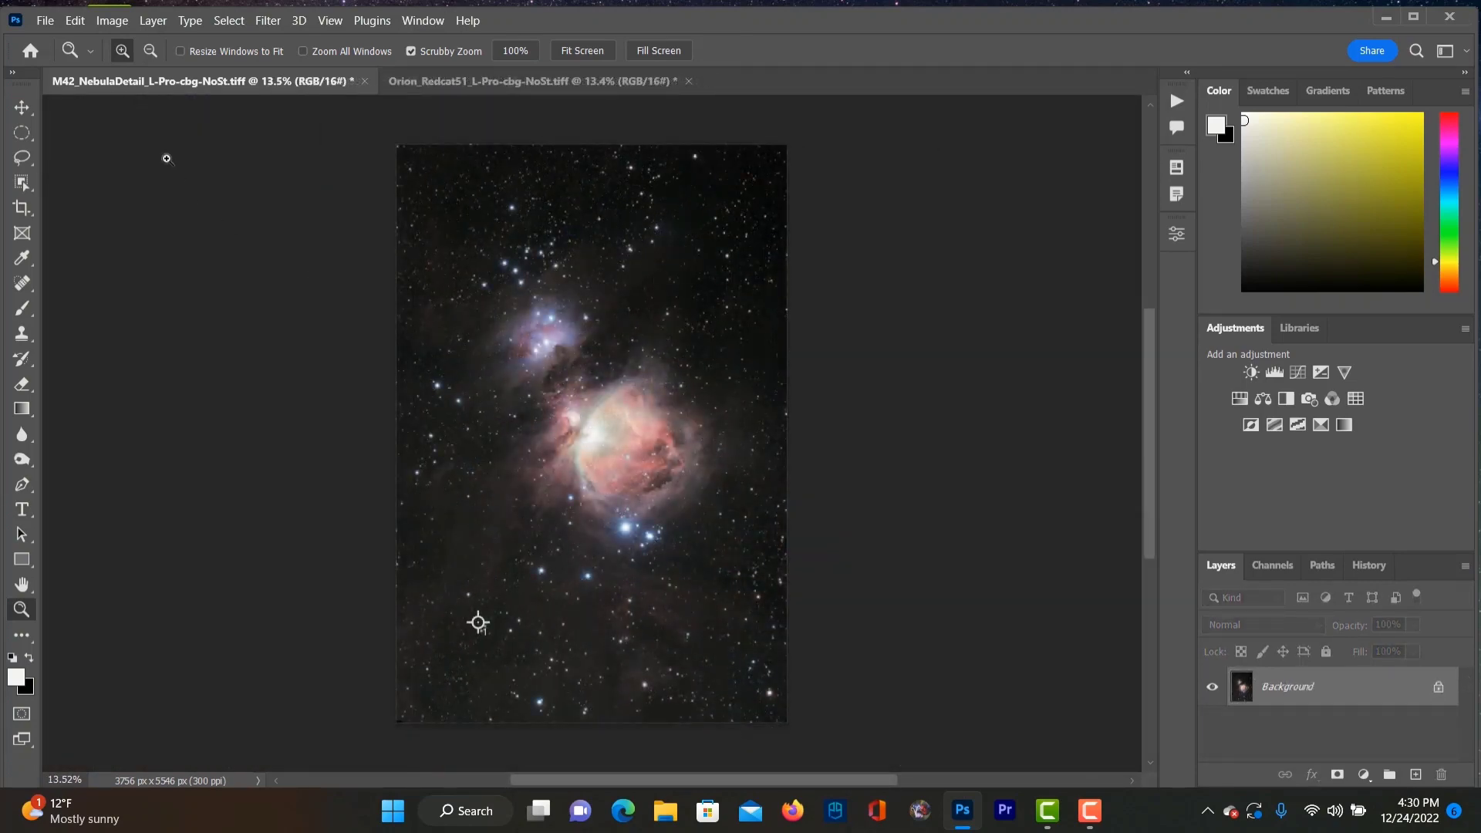
Step: Crop a strip off the image's upper edge, leaving it about 3756 x 5014 px
{"action": "key", "text": "c"}
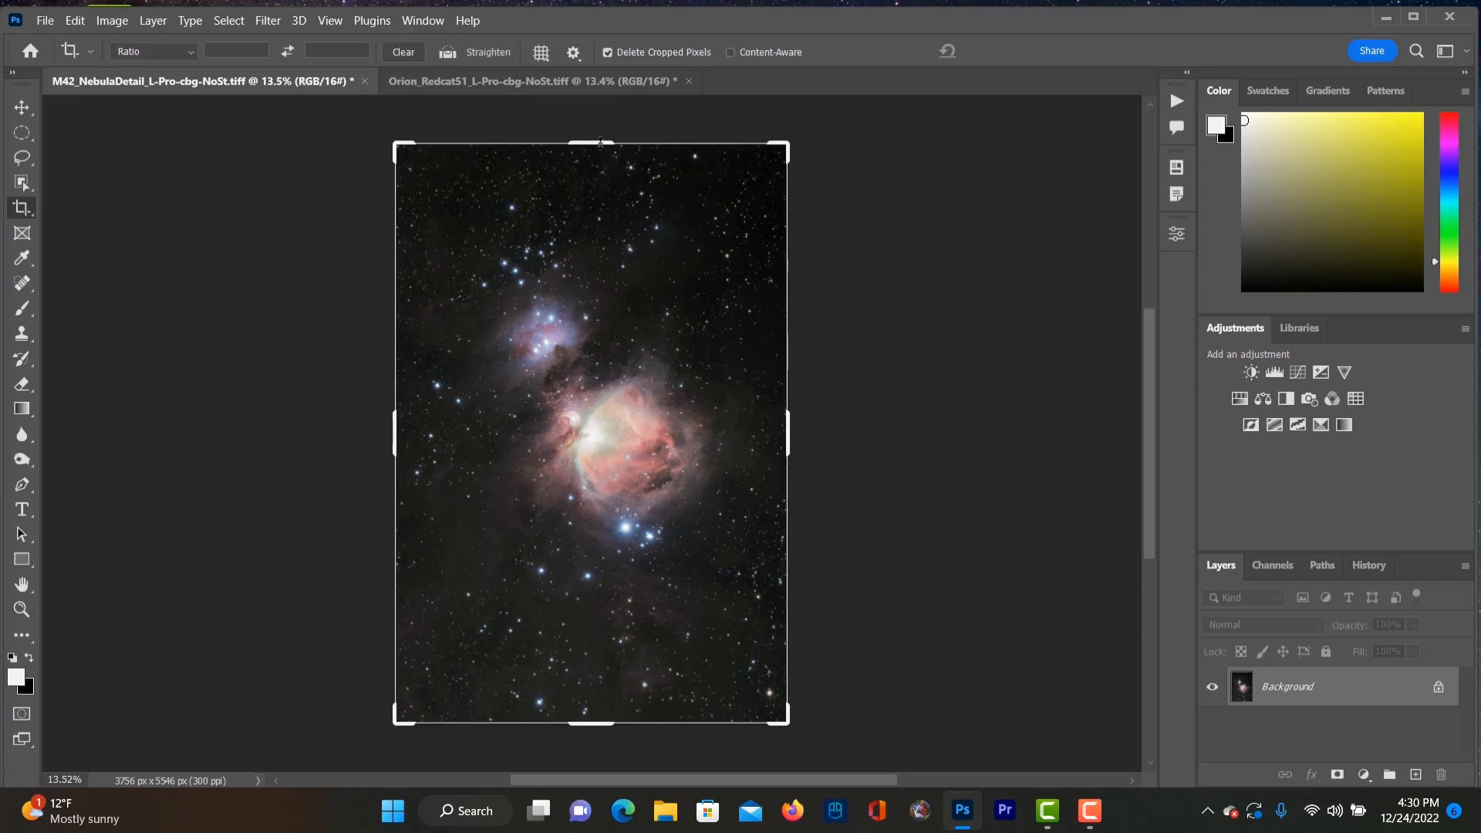
{"action": "left_click_drag", "start_coordinate": [591, 143], "coordinate": [594, 176]}
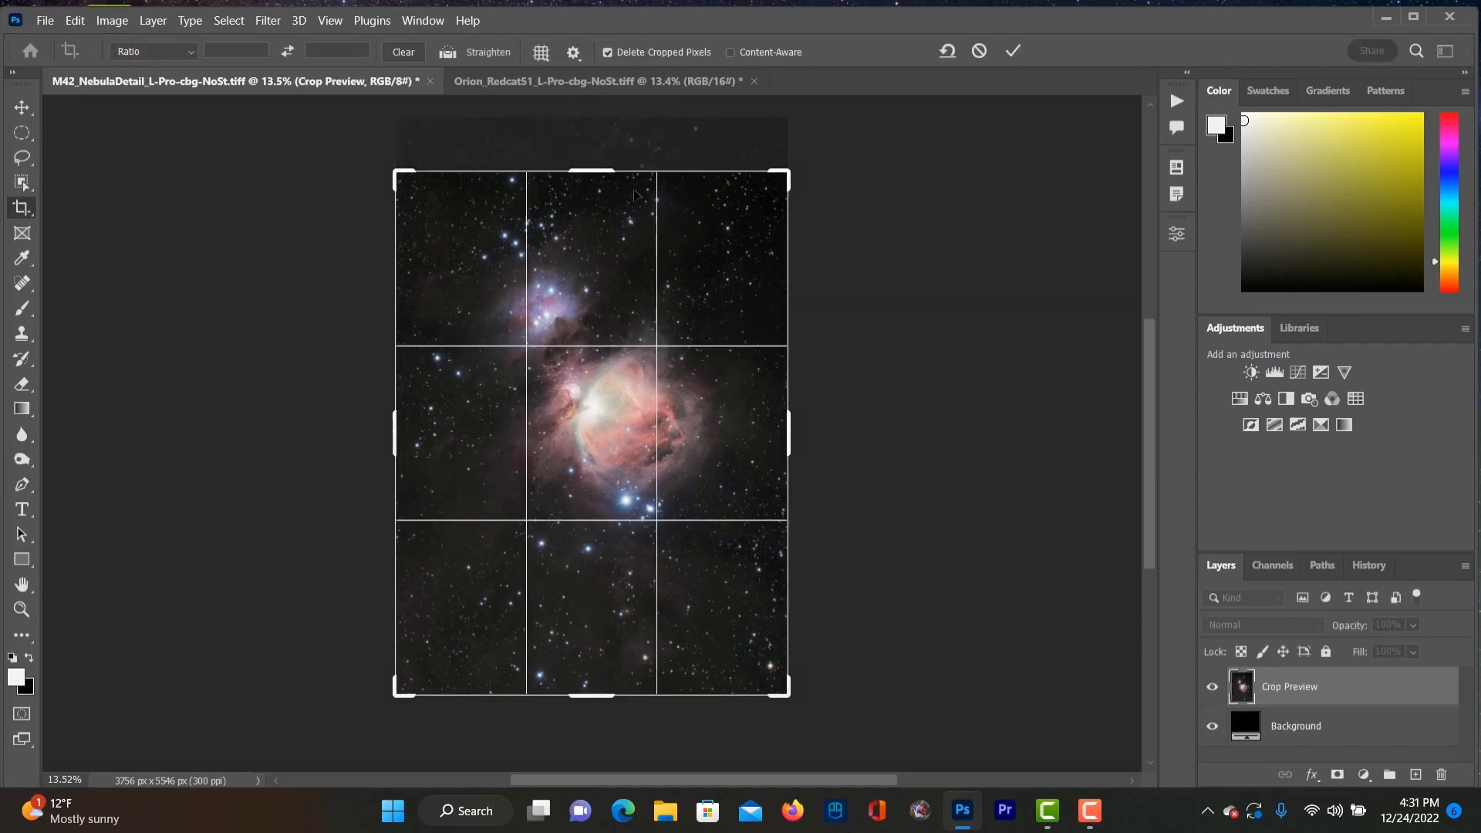
{"action": "key", "text": "Return"}
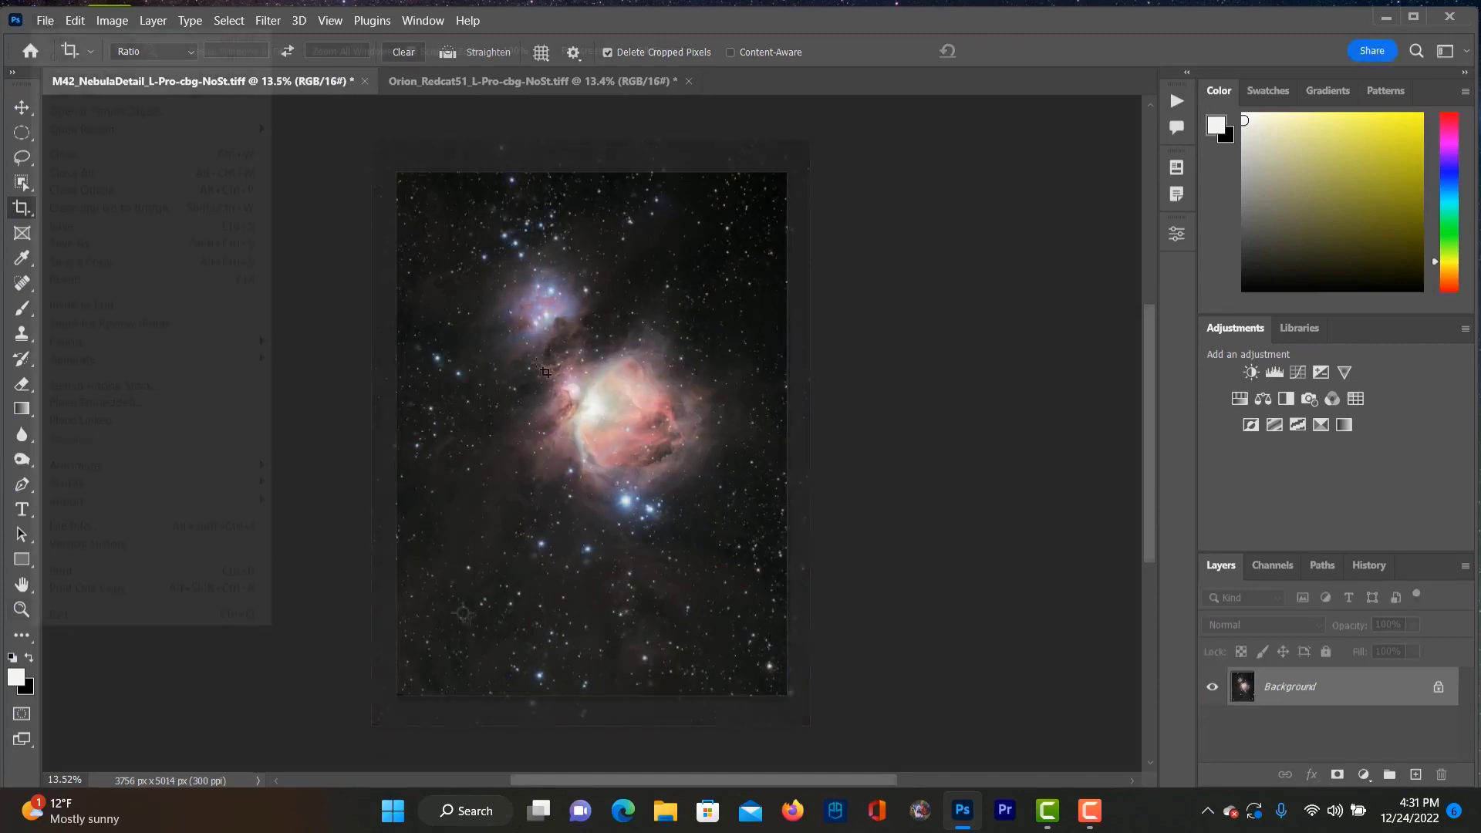
{"action": "key", "text": "z"}
Step: Save the image on the computer as the TIFF file M42_ForVideo in the inner StarNetv2CLI_Win folder on the Desktop
{"action": "left_click", "coordinate": [45, 20]}
{"action": "left_click", "coordinate": [114, 246]}
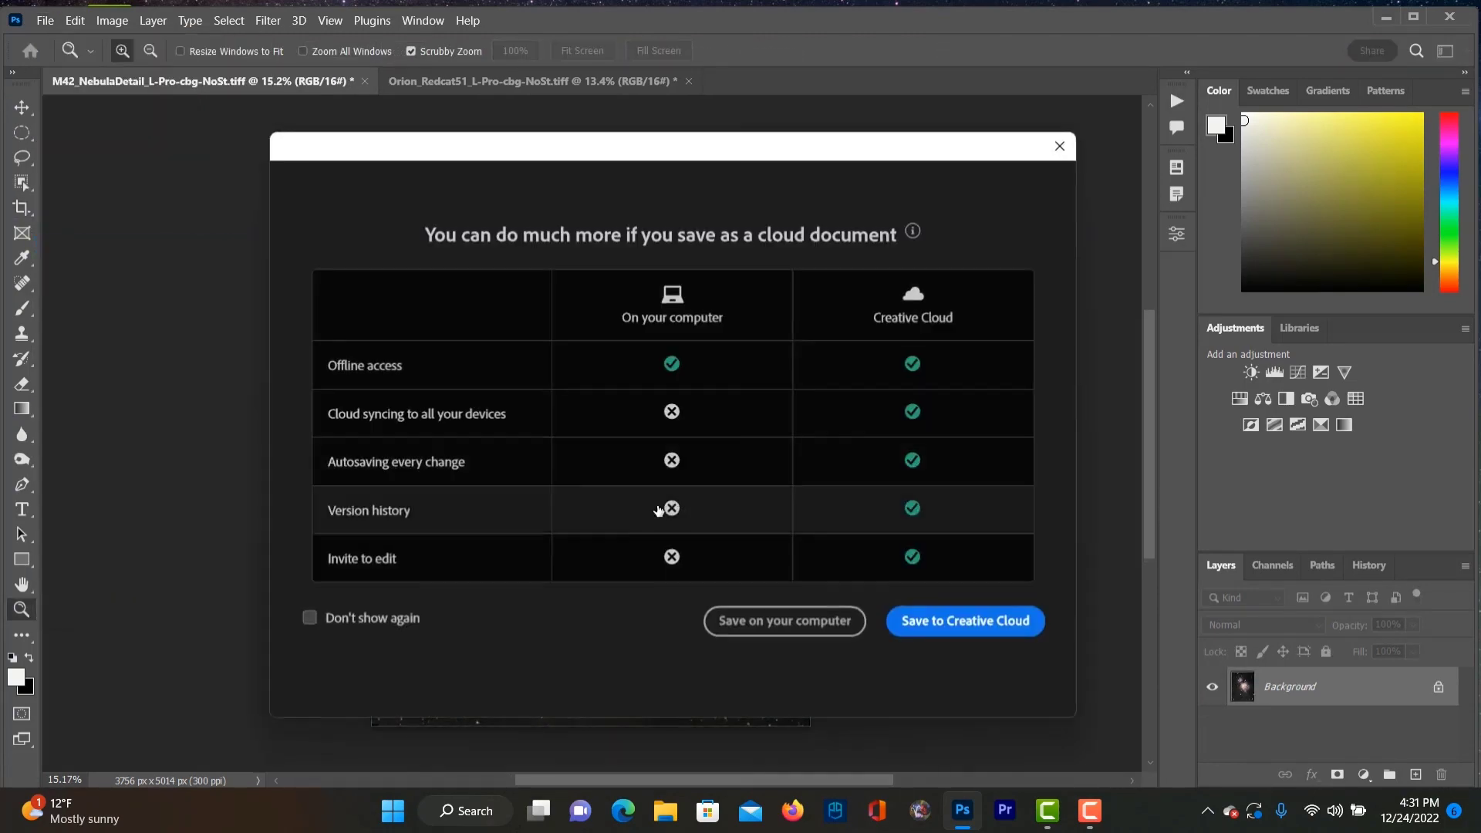
{"action": "left_click", "coordinate": [761, 634]}
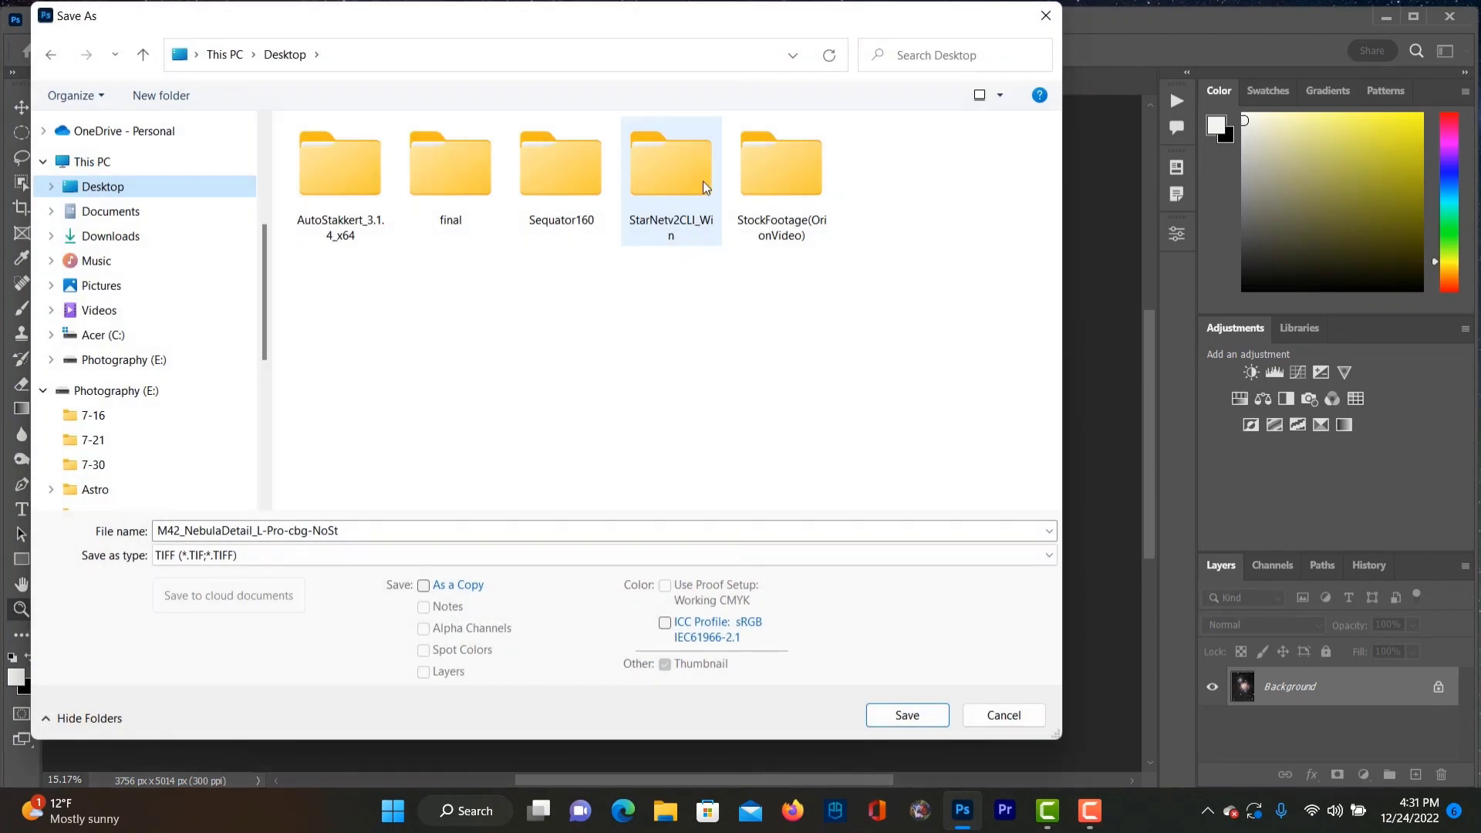
{"action": "double_click", "coordinate": [702, 180]}
{"action": "double_click", "coordinate": [400, 162]}
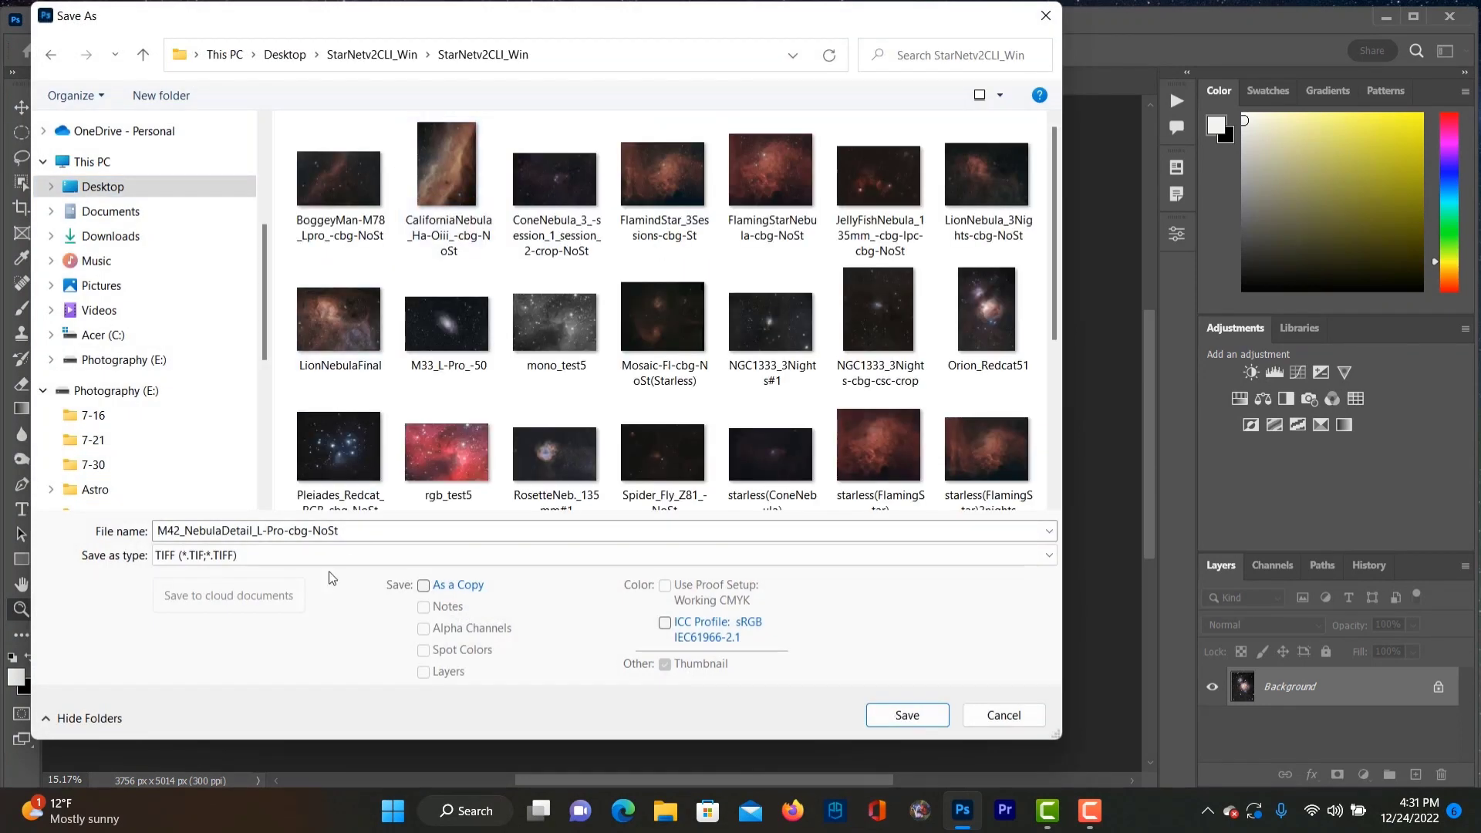
{"action": "left_click_drag", "start_coordinate": [338, 530], "coordinate": [185, 530]}
{"action": "key", "text": "BackSpace"}
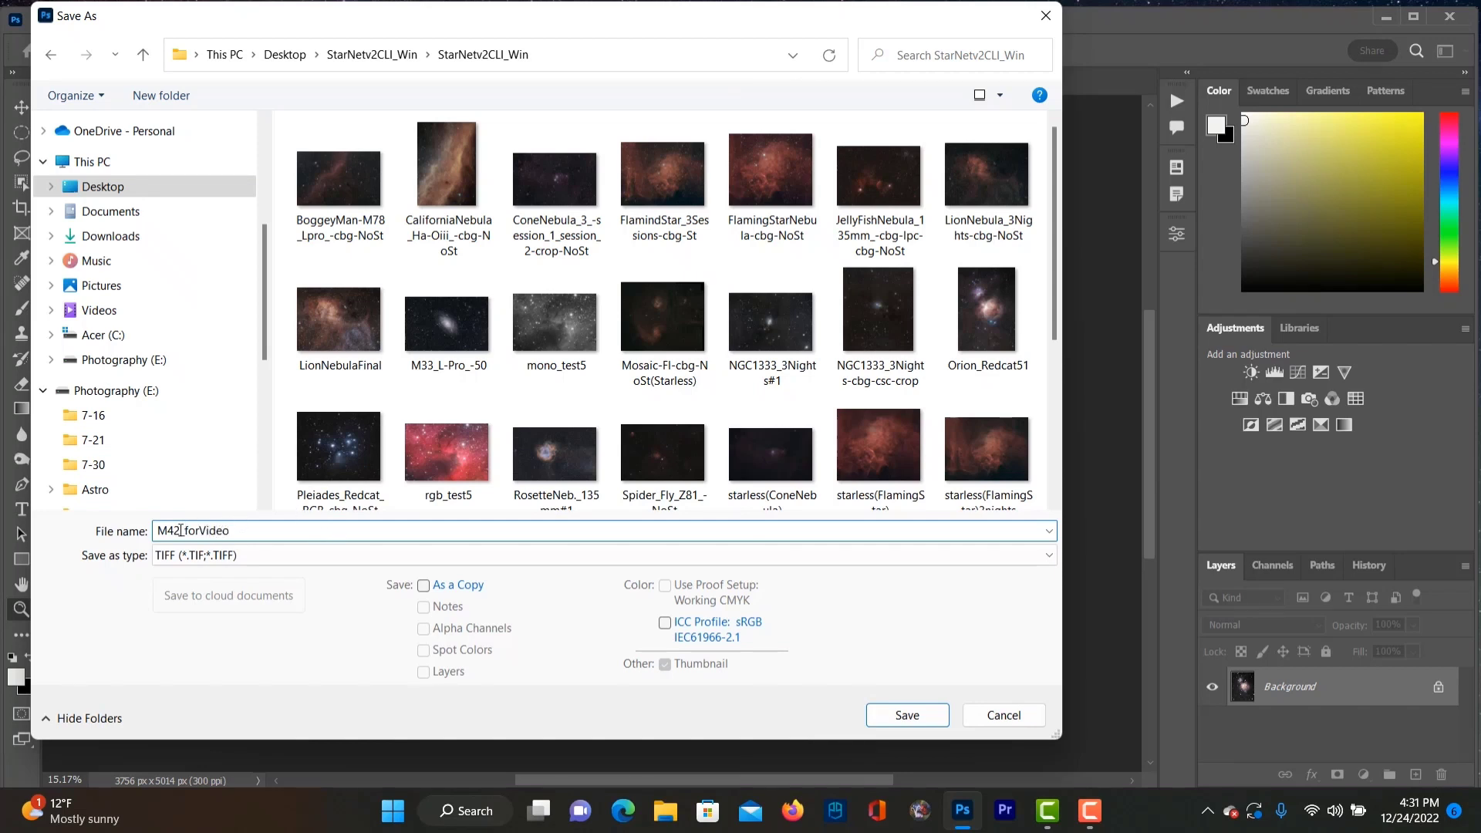
{"action": "left_click", "coordinate": [230, 548]}
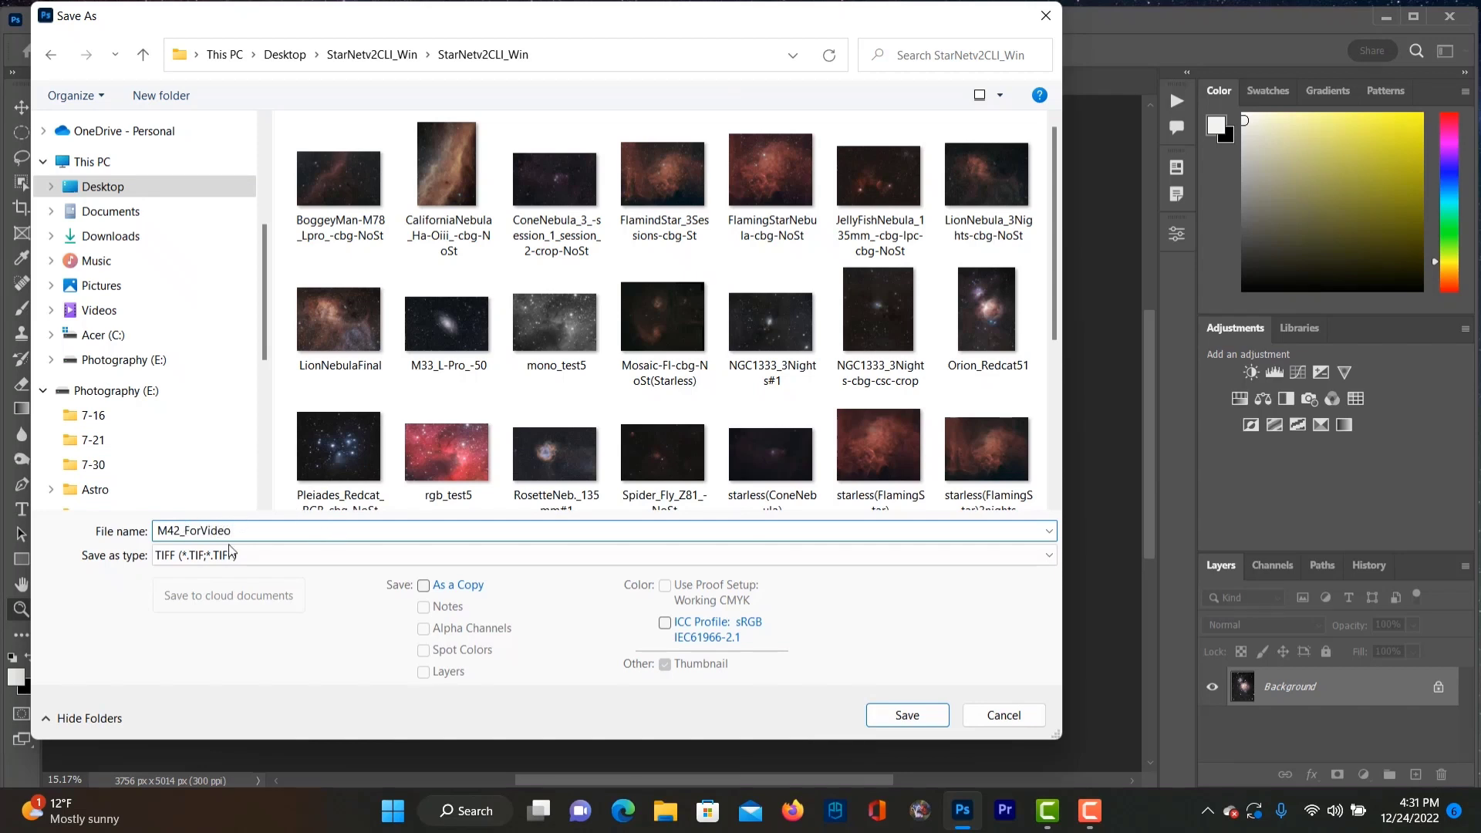
{"action": "left_click", "coordinate": [909, 716]}
{"action": "left_click", "coordinate": [956, 185]}
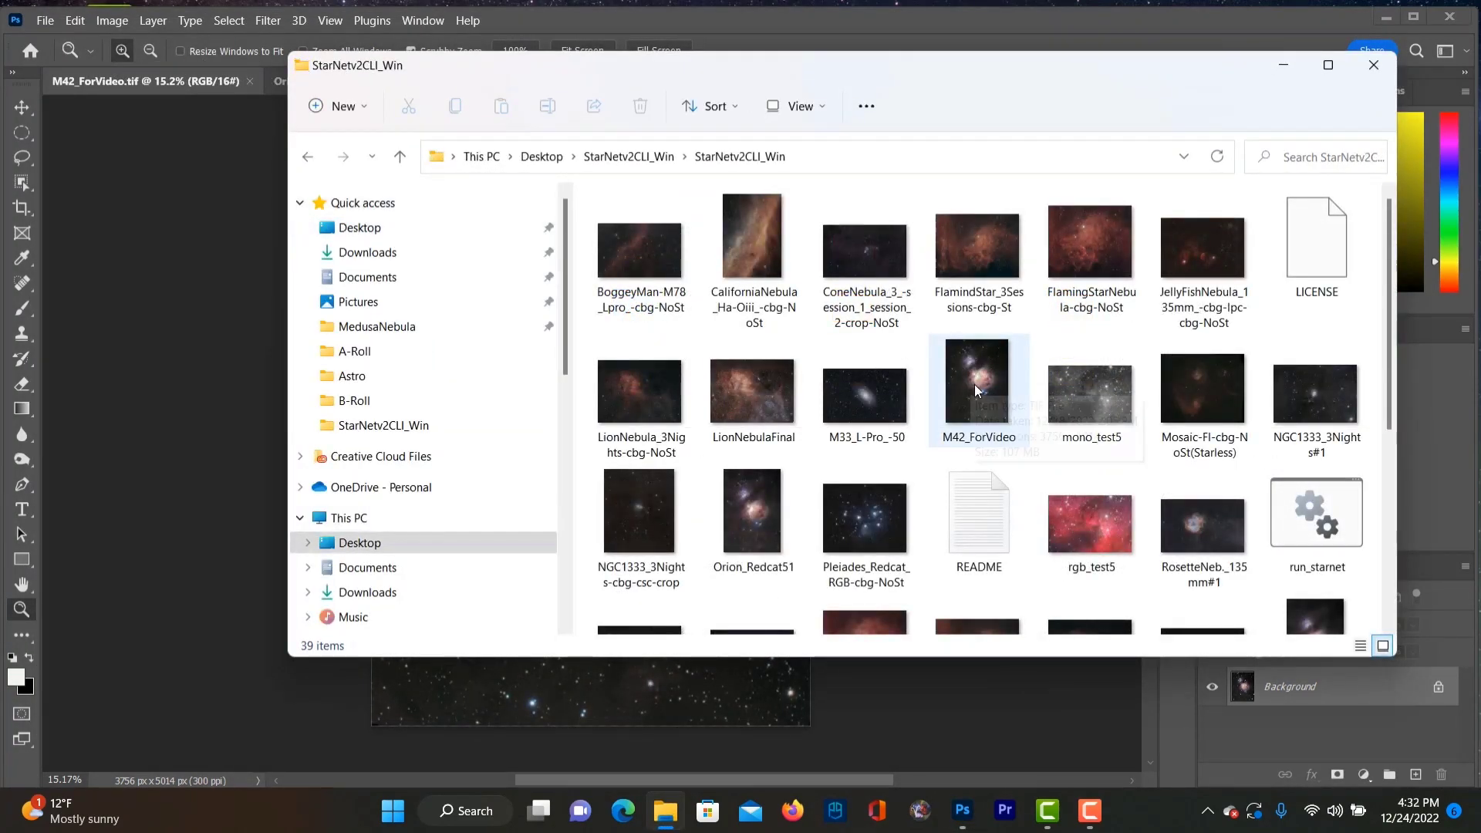
Step: Run StarNet on M42_ForVideo from File Explorer and rename the resulting starless file as starless(M42ForVideo)
{"action": "left_click_drag", "start_coordinate": [975, 384], "coordinate": [636, 540]}
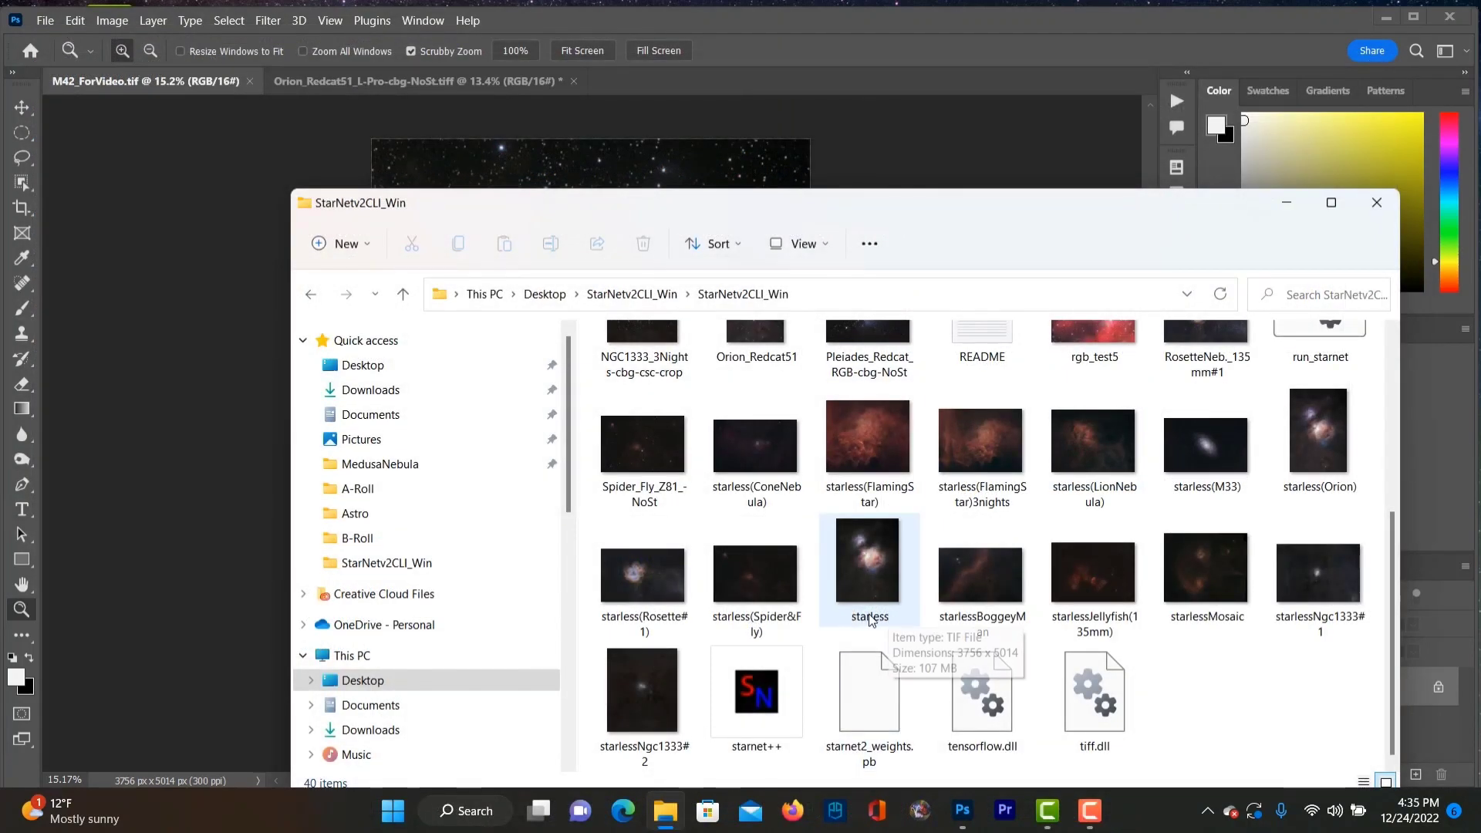
{"action": "left_click", "coordinate": [870, 625]}
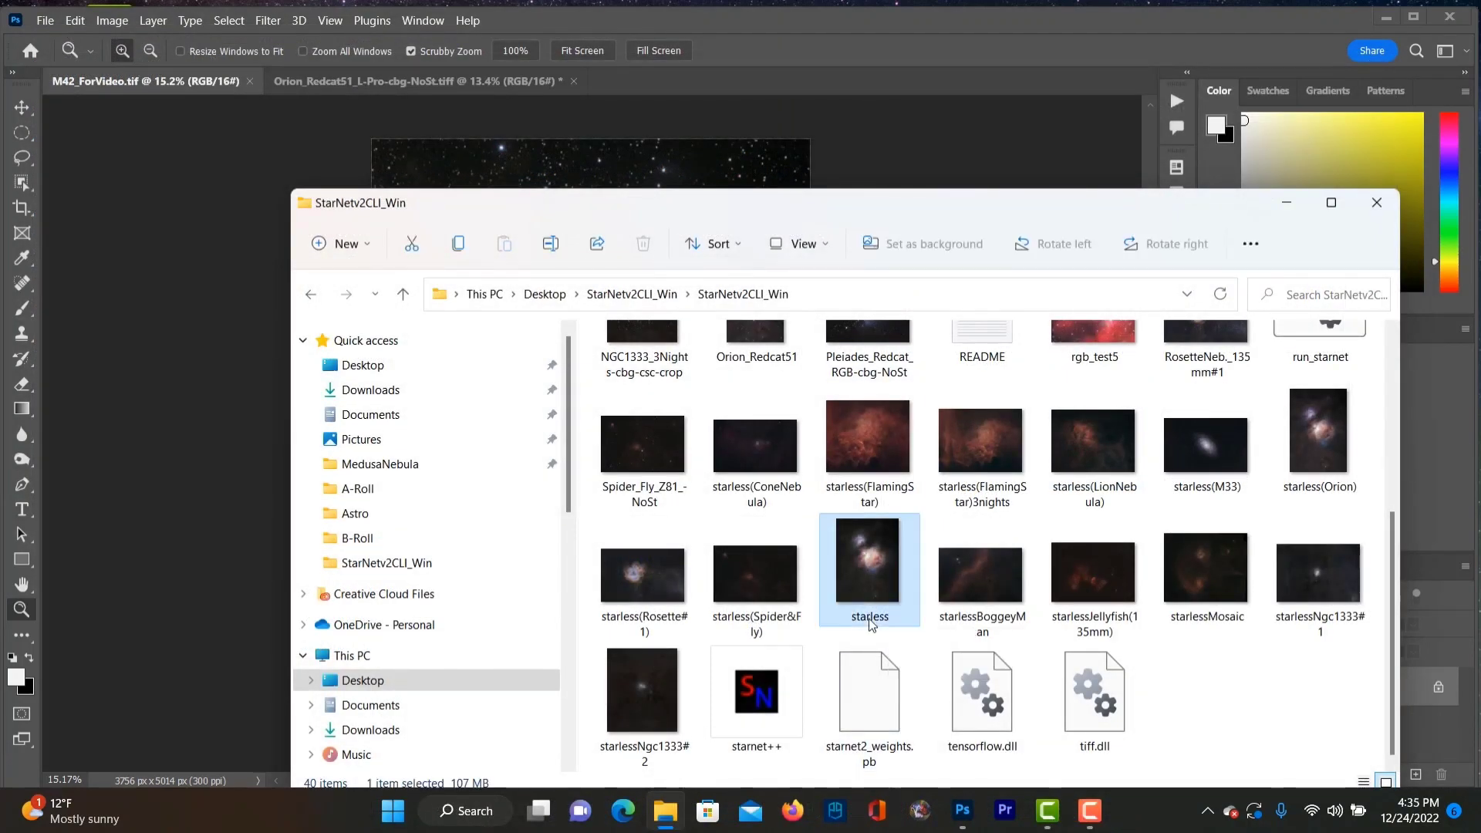
{"action": "right_click", "coordinate": [872, 624]}
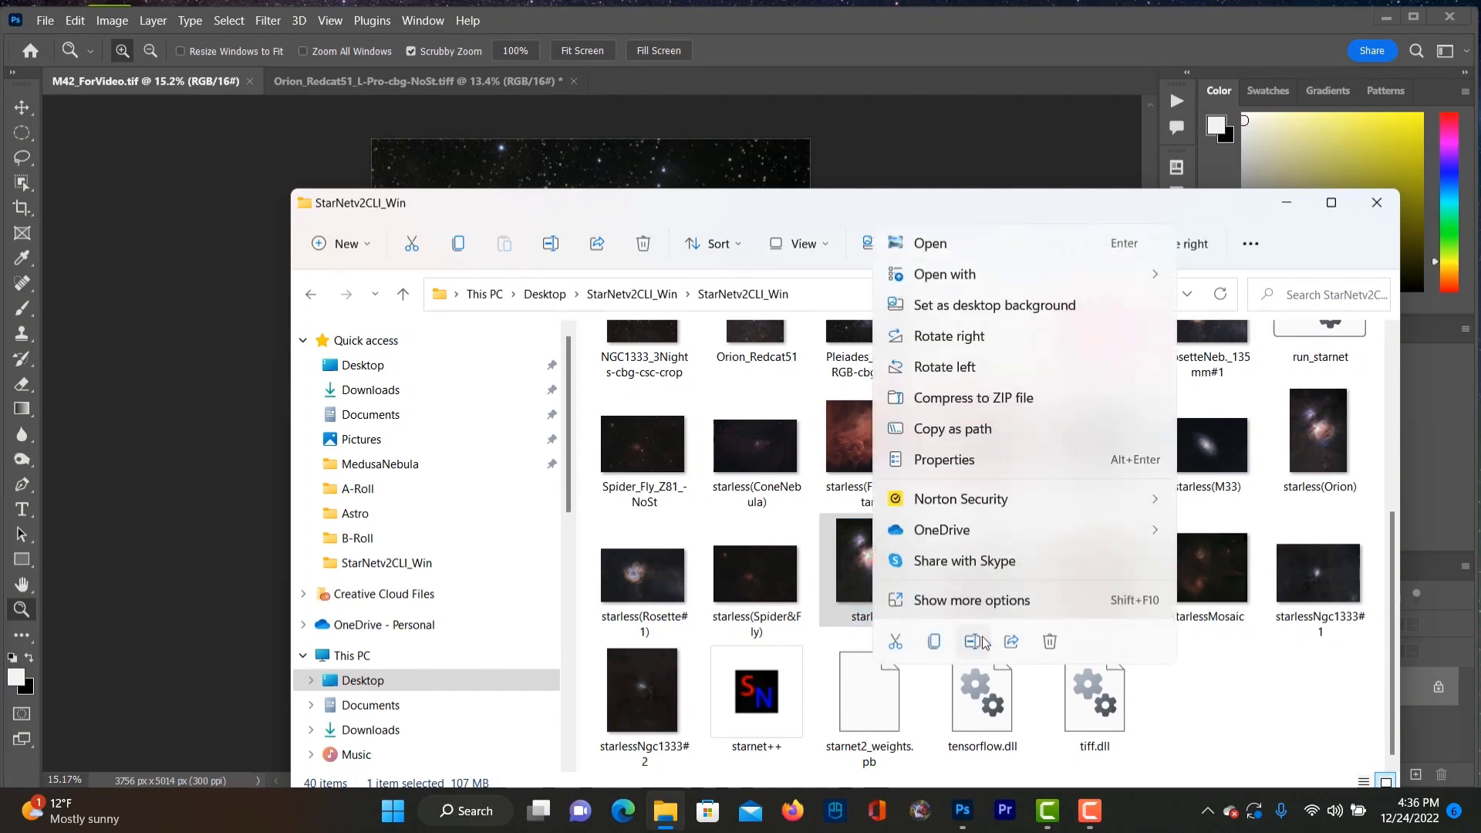
{"action": "left_click", "coordinate": [973, 642]}
{"action": "left_click", "coordinate": [899, 616]}
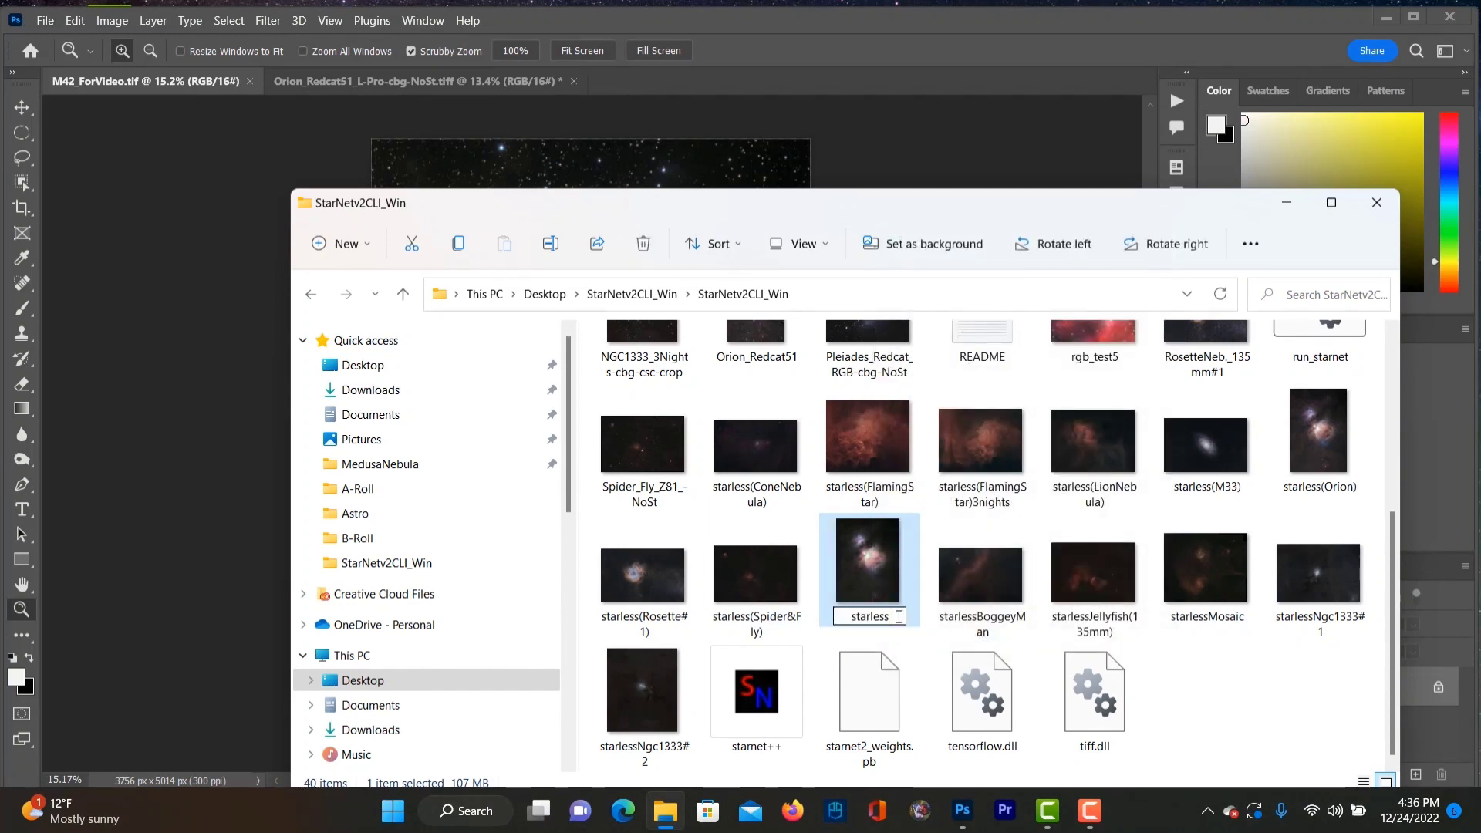
{"action": "type", "text": "(M42F"}
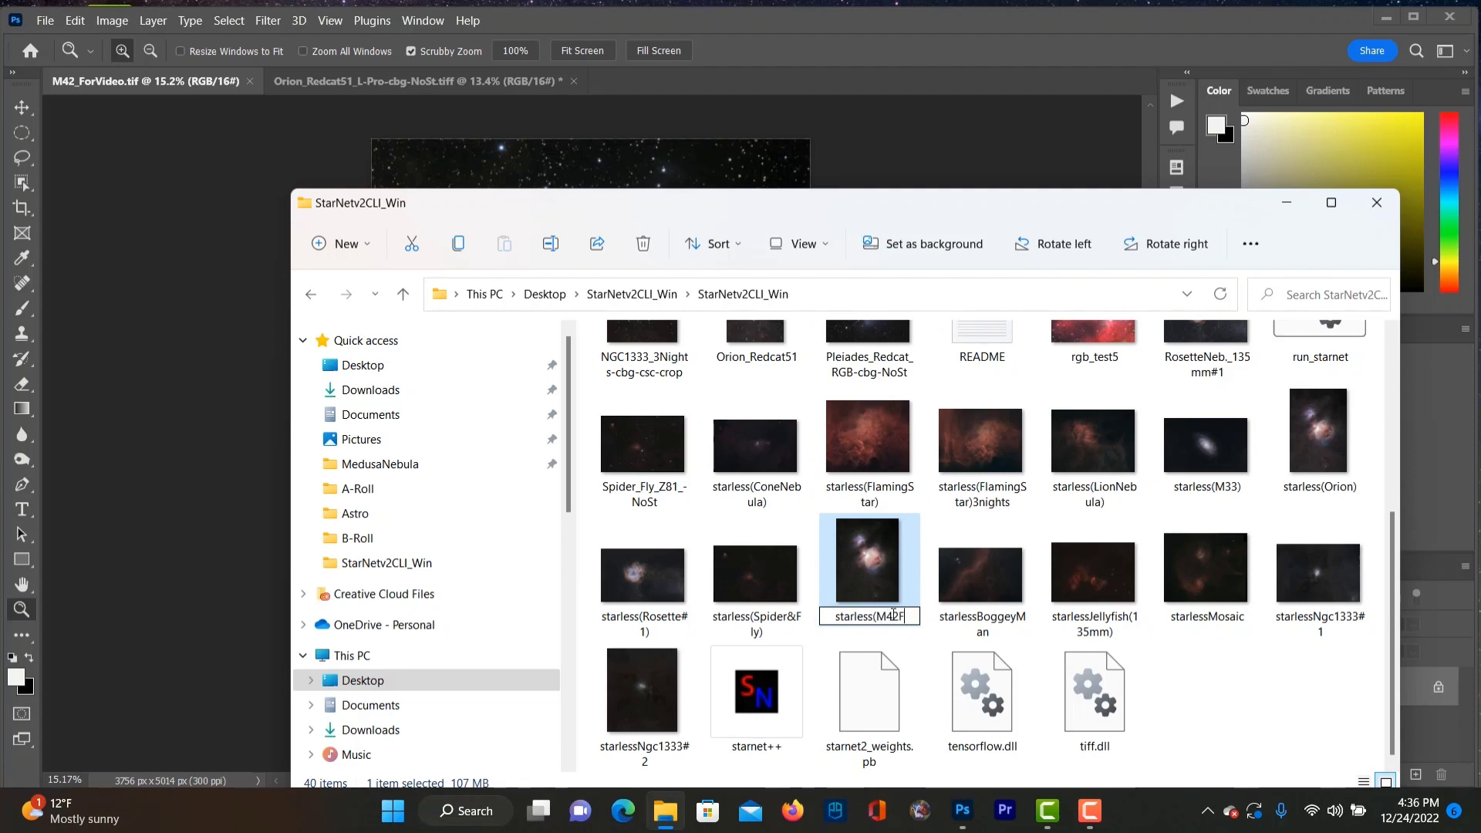
{"action": "type", "text": "orVide"}
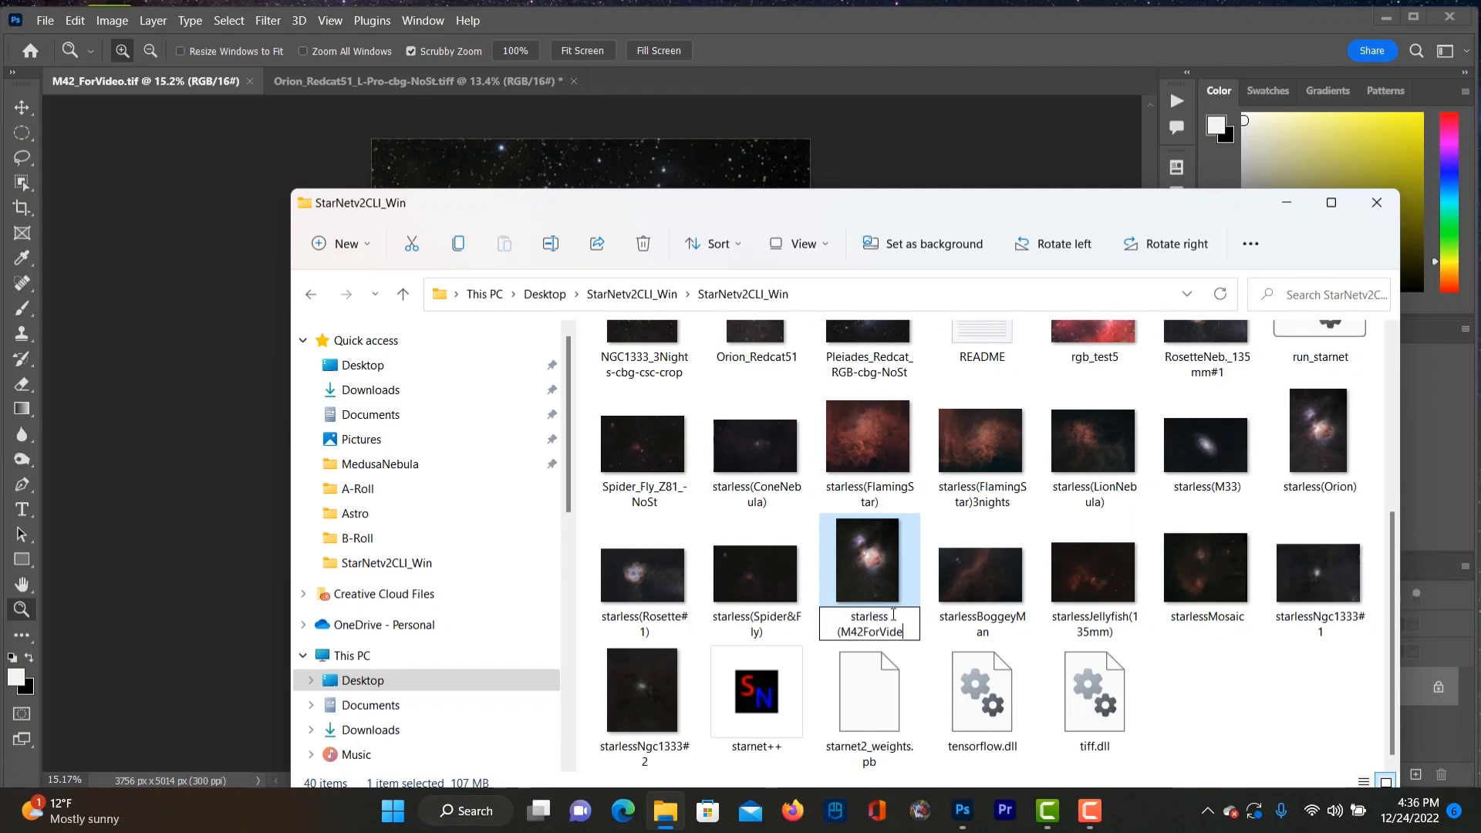
{"action": "type", "text": "o)"}
{"action": "key", "text": "Return"}
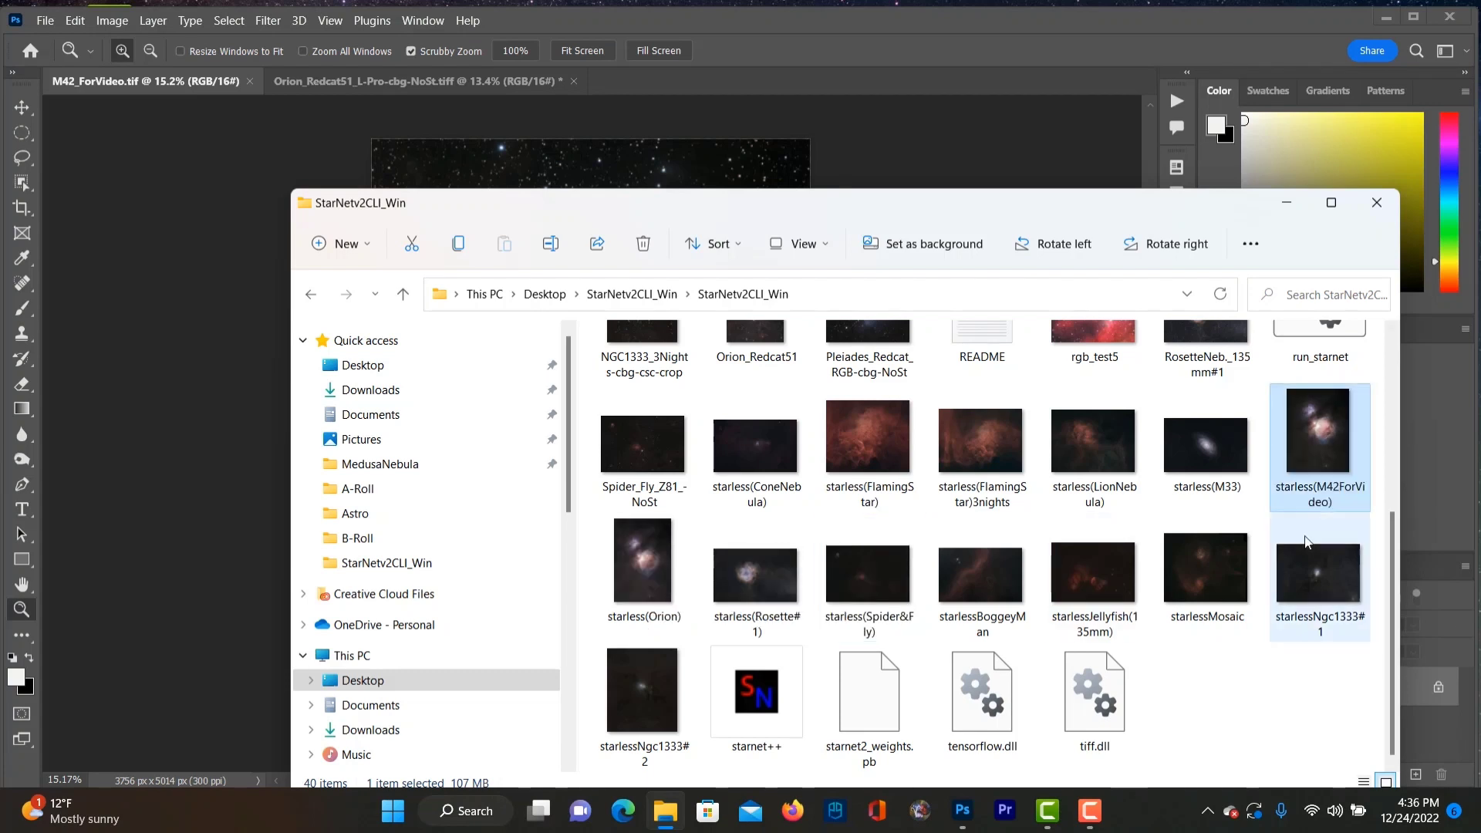
Step: Open starless(M42ForVideo) as a new document in Photoshop and examine the nebula and background for leftover star artifacts
{"action": "left_click_drag", "start_coordinate": [1322, 452], "coordinate": [793, 80]}
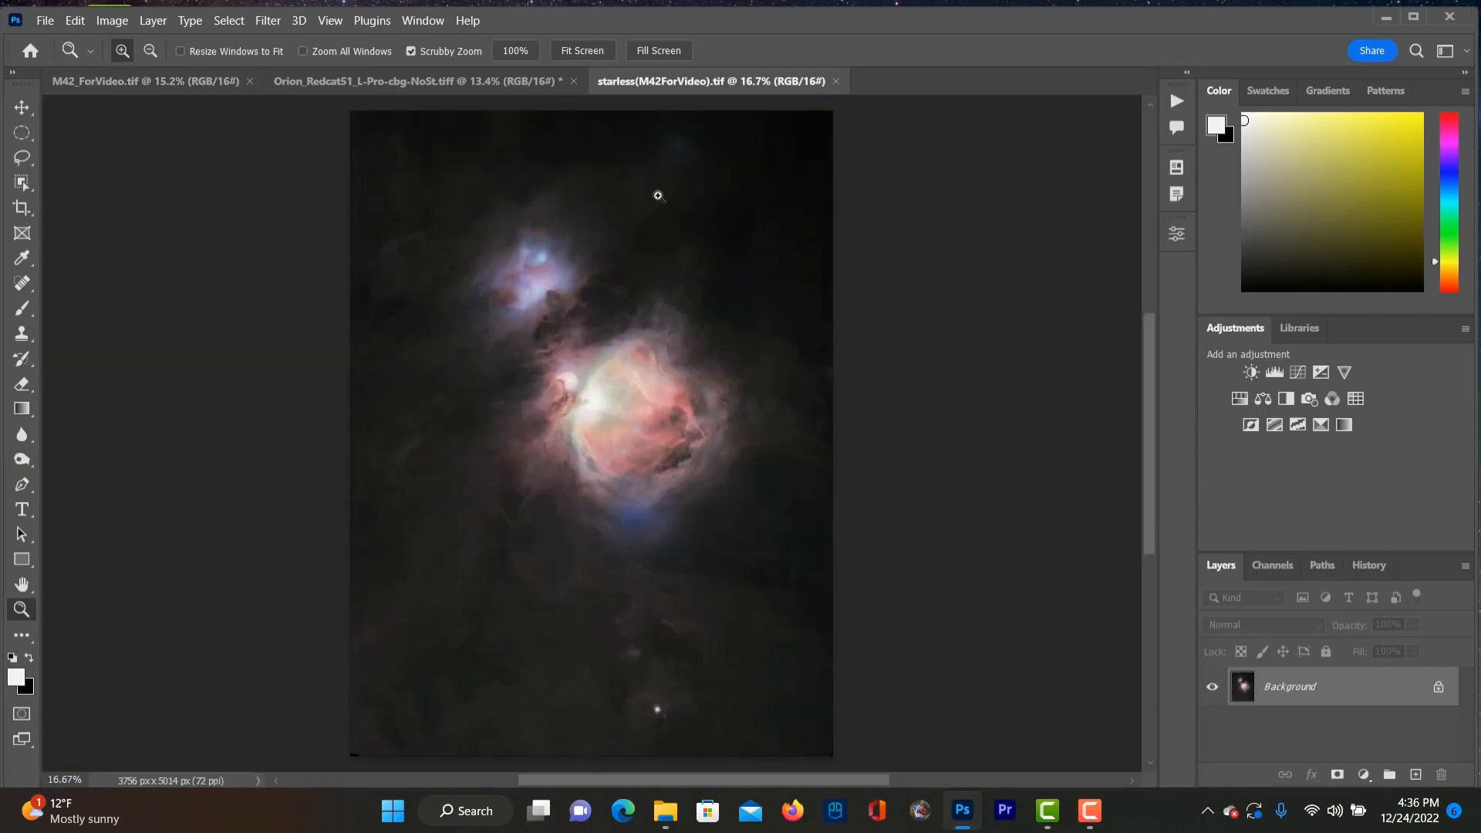
{"action": "left_click_drag", "start_coordinate": [660, 194], "coordinate": [722, 215]}
{"action": "left_click_drag", "start_coordinate": [491, 505], "coordinate": [475, 550]}
{"action": "scroll", "coordinate": [472, 543], "scroll_direction": "down", "scroll_amount": 5}
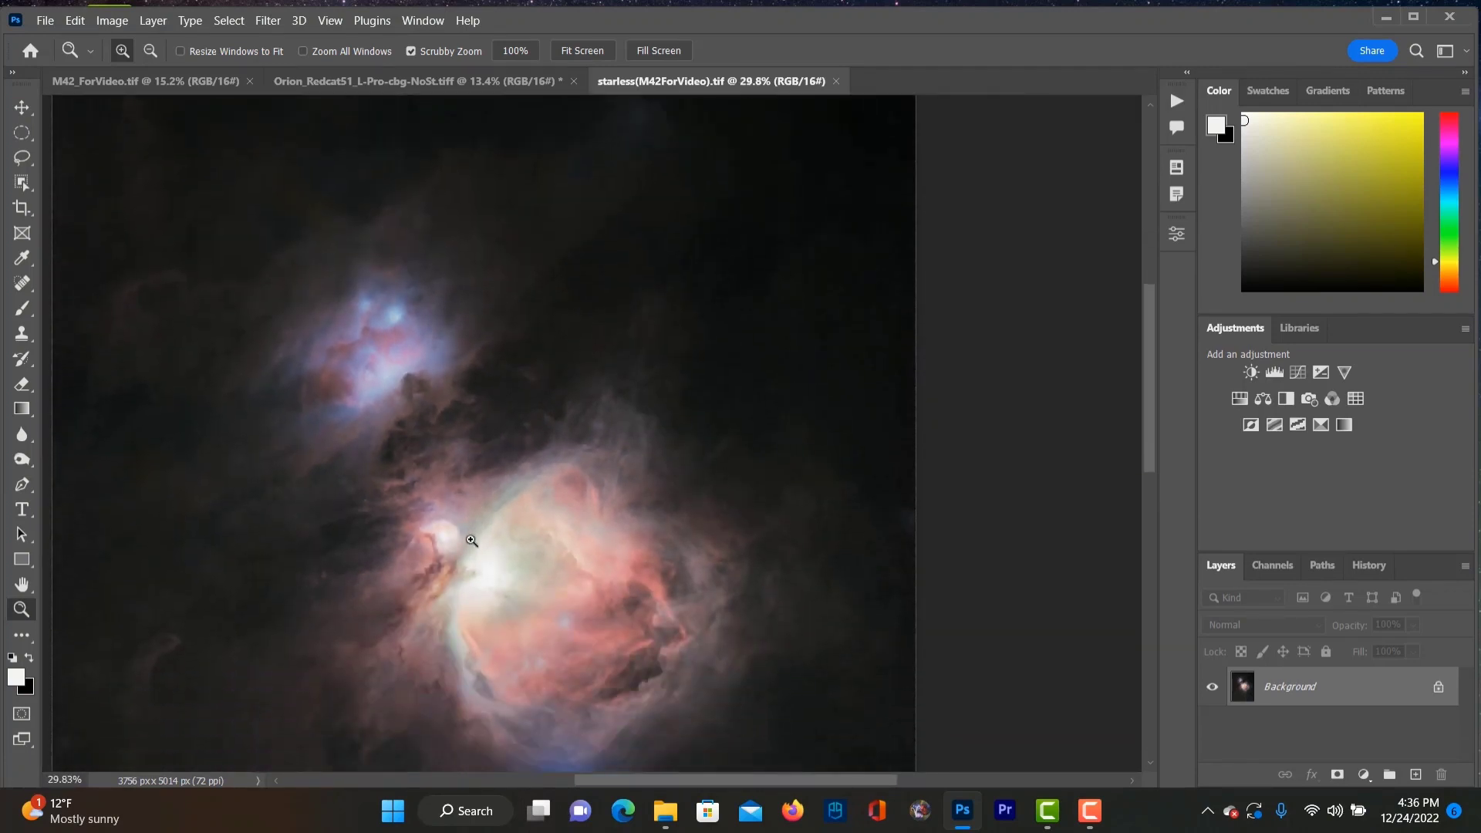
{"action": "scroll", "coordinate": [470, 539], "scroll_direction": "down", "scroll_amount": 4}
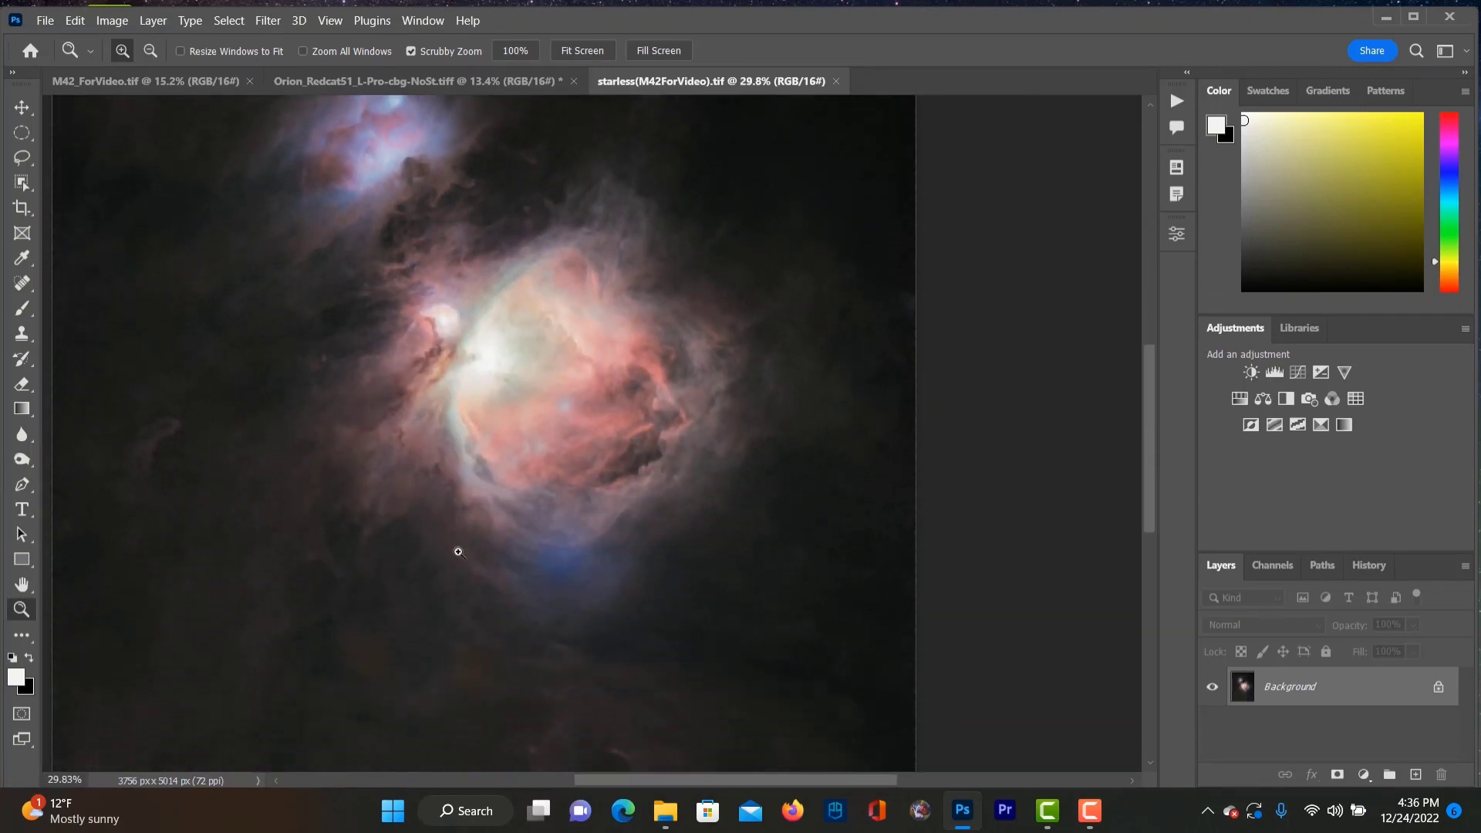
{"action": "scroll", "coordinate": [575, 614], "scroll_direction": "down", "scroll_amount": 7}
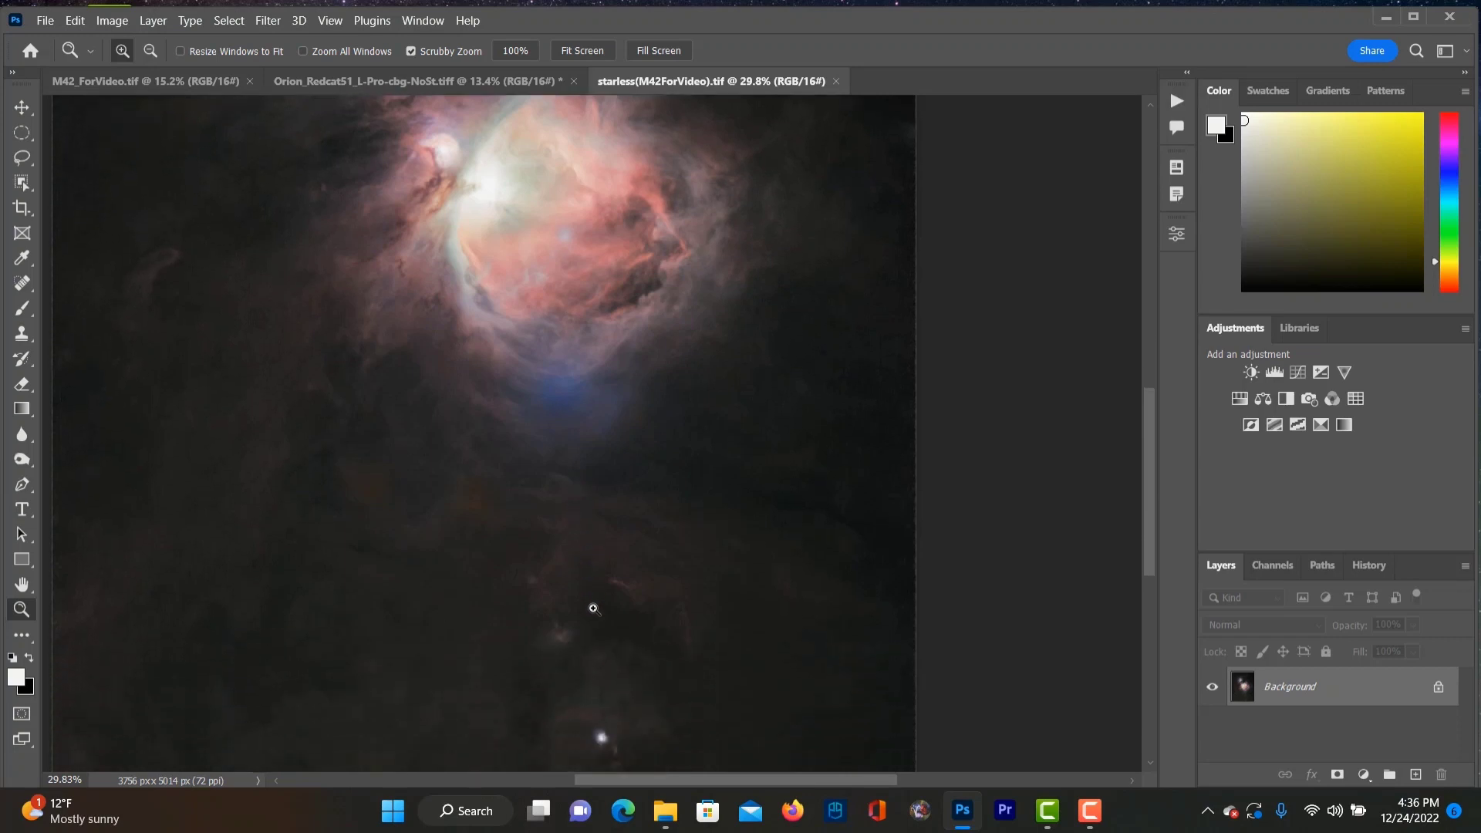
{"action": "left_click_drag", "start_coordinate": [436, 509], "coordinate": [414, 549]}
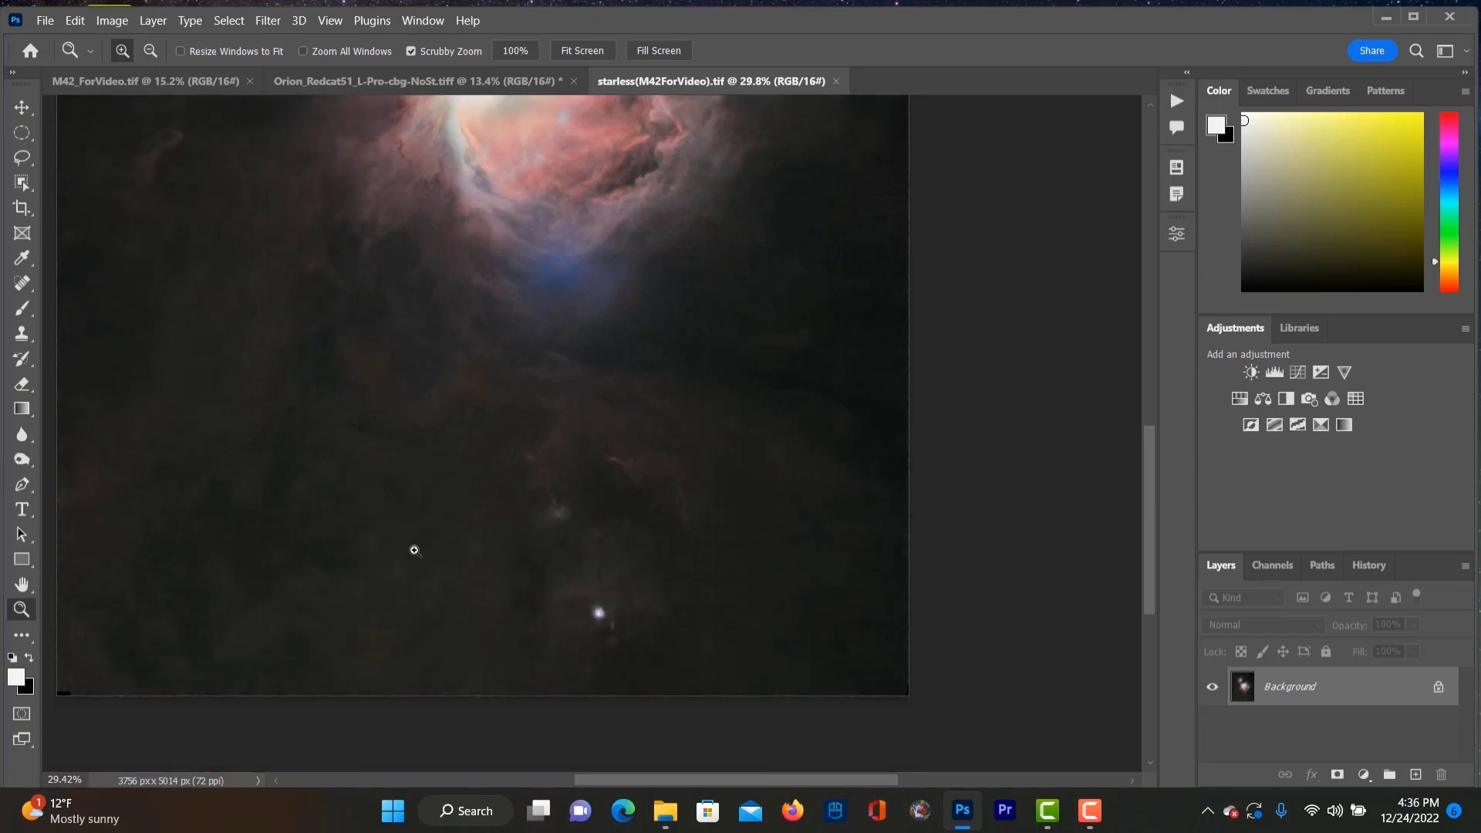
{"action": "right_click", "coordinate": [457, 497]}
{"action": "left_click", "coordinate": [495, 506]}
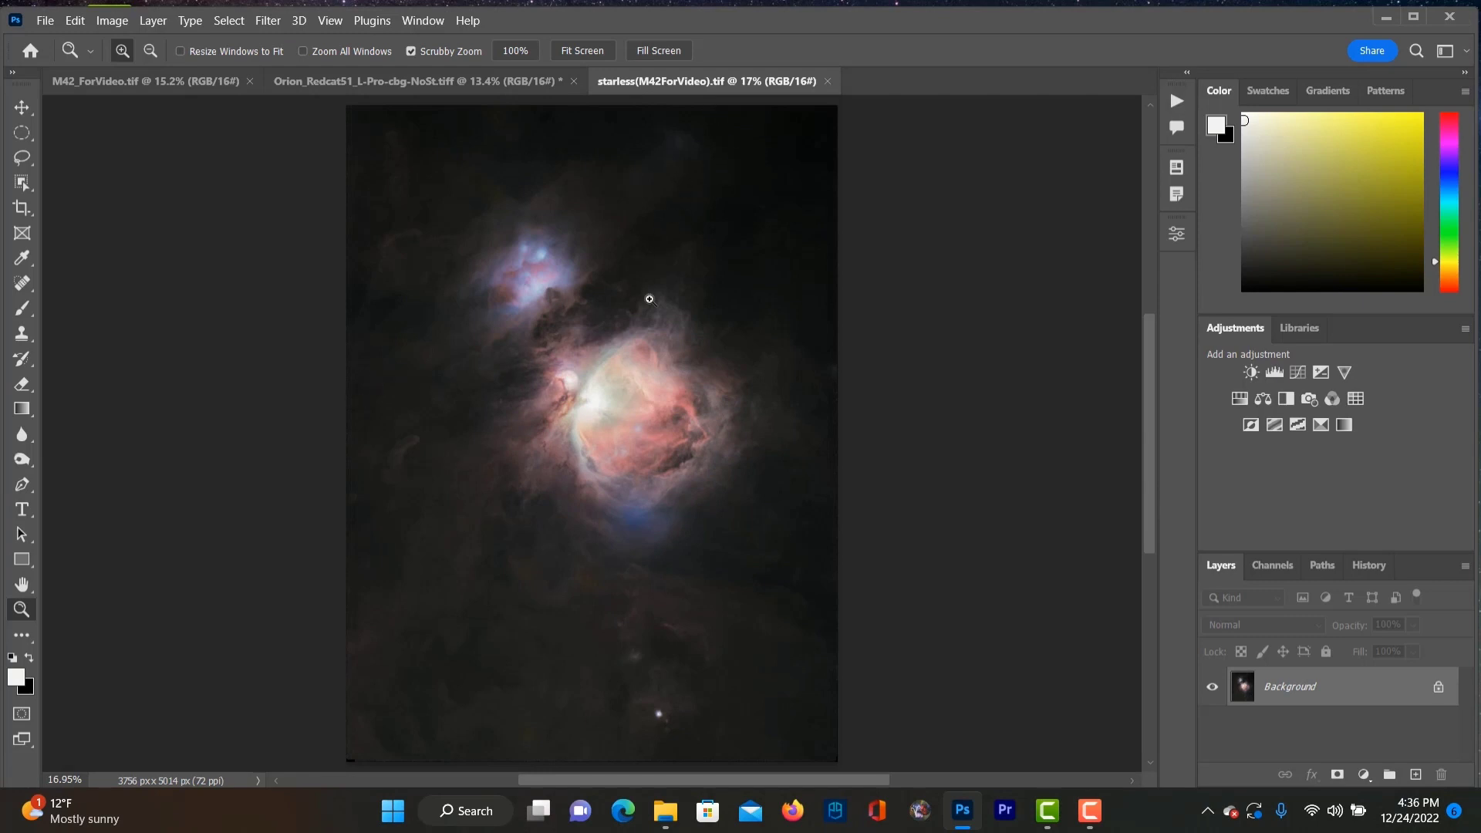
Step: Try to remove the blue glow below the large nebula with the Spot Healing Brush, and revert to the opened state
{"action": "left_click_drag", "start_coordinate": [657, 307], "coordinate": [639, 449]}
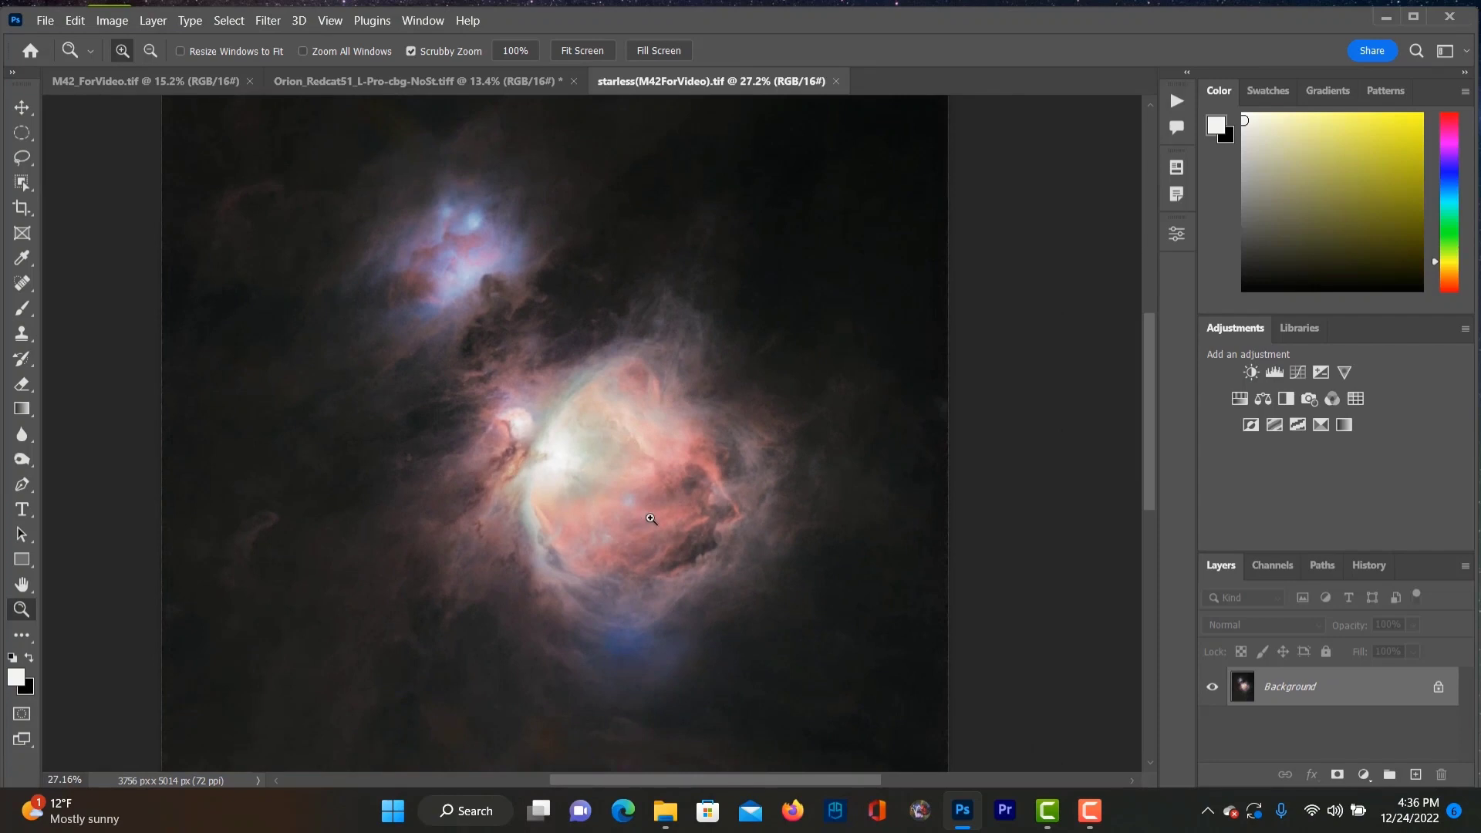
{"action": "left_click_drag", "start_coordinate": [652, 520], "coordinate": [654, 618]}
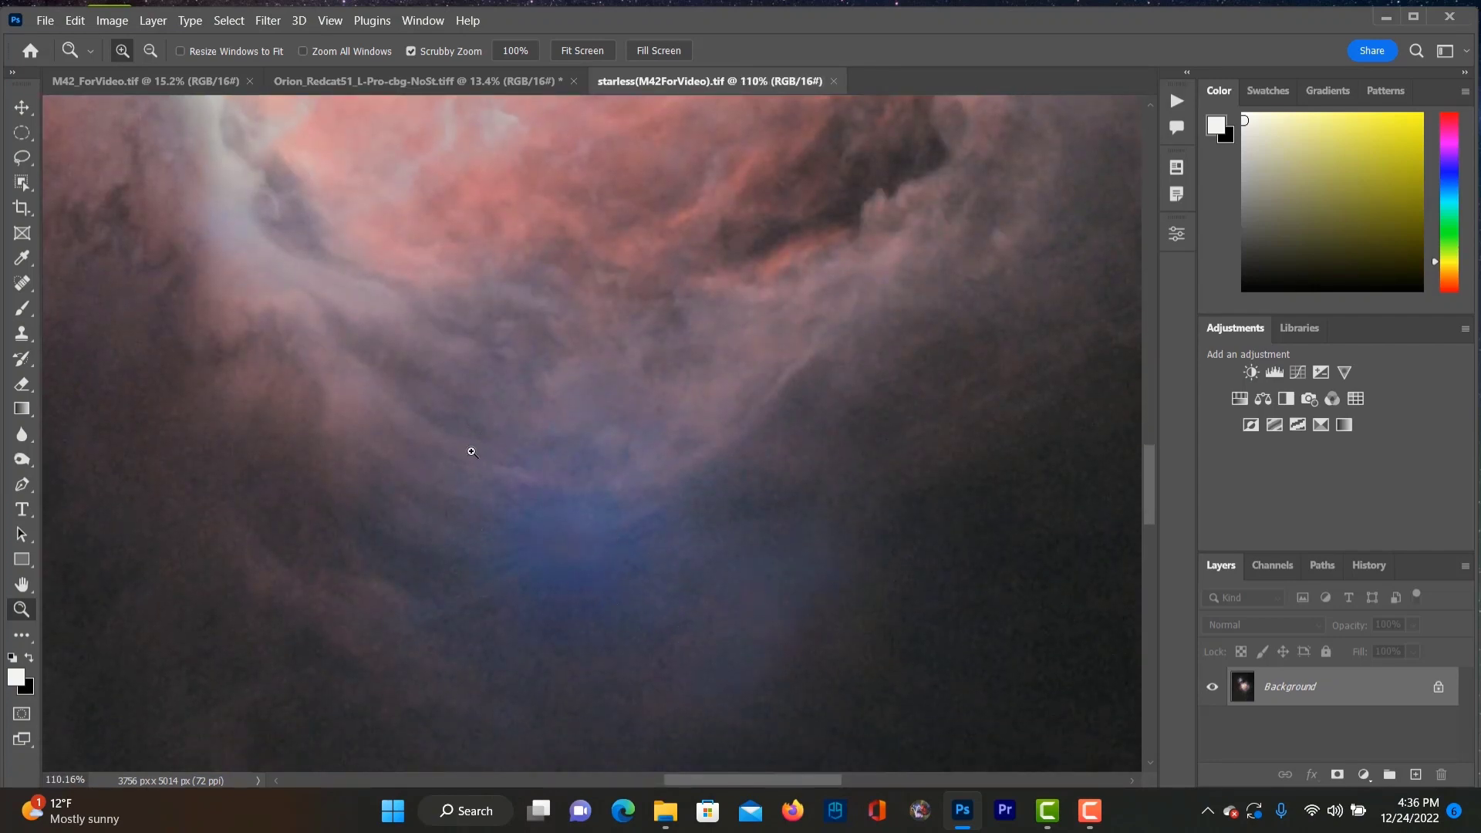
{"action": "left_click", "coordinate": [22, 283]}
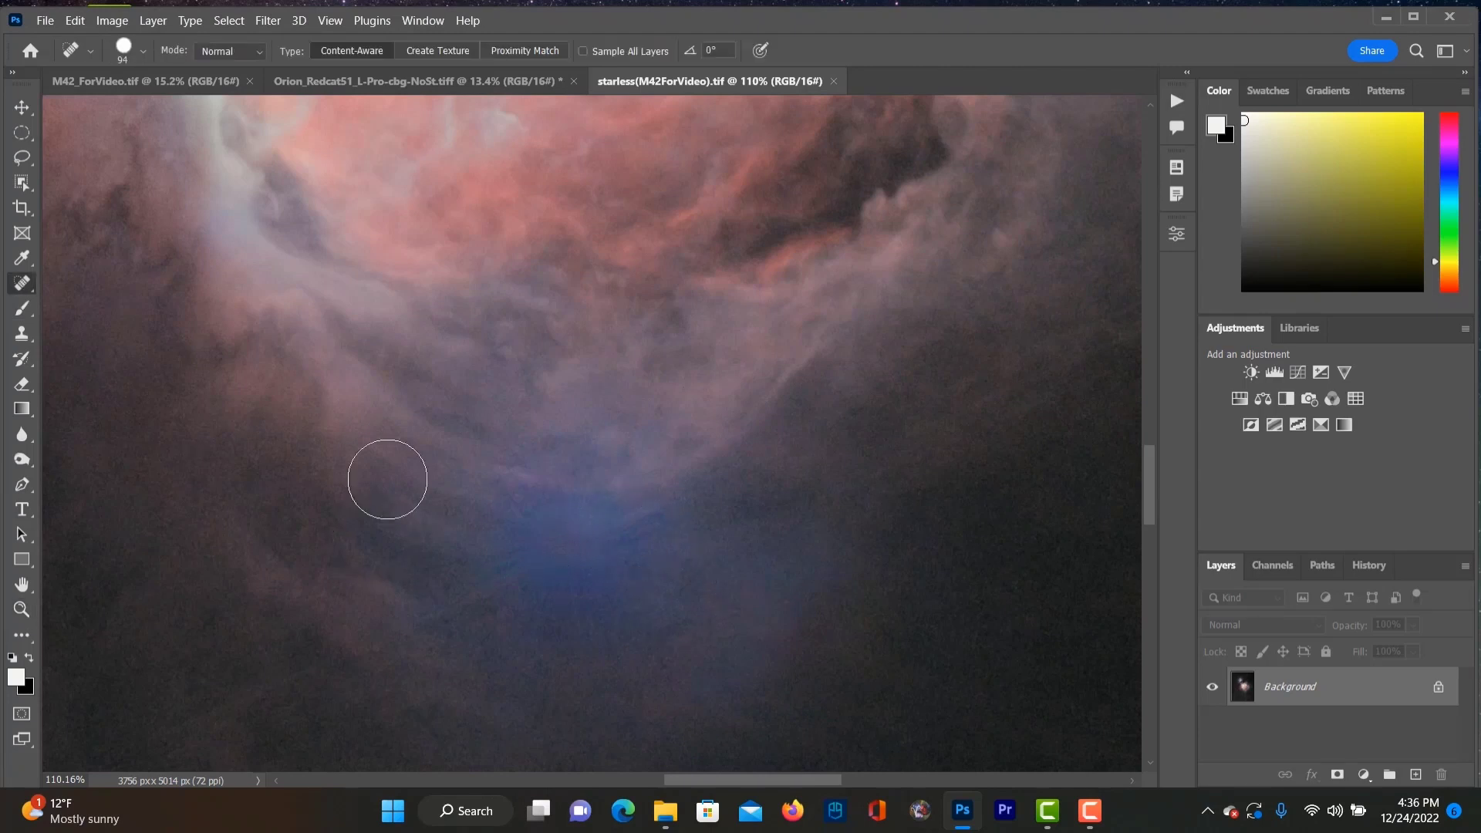
{"action": "mouse_move", "coordinate": [670, 523]}
{"action": "left_mouse_down"}
{"action": "mouse_move", "coordinate": [588, 505]}
{"action": "mouse_move", "coordinate": [492, 522]}
{"action": "mouse_move", "coordinate": [621, 546]}
{"action": "mouse_move", "coordinate": [497, 576]}
{"action": "mouse_move", "coordinate": [577, 602]}
{"action": "mouse_move", "coordinate": [611, 596]}
{"action": "mouse_move", "coordinate": [649, 550]}
{"action": "mouse_move", "coordinate": [630, 504]}
{"action": "mouse_move", "coordinate": [556, 487]}
{"action": "mouse_move", "coordinate": [480, 522]}
{"action": "mouse_move", "coordinate": [540, 637]}
{"action": "left_mouse_up"}
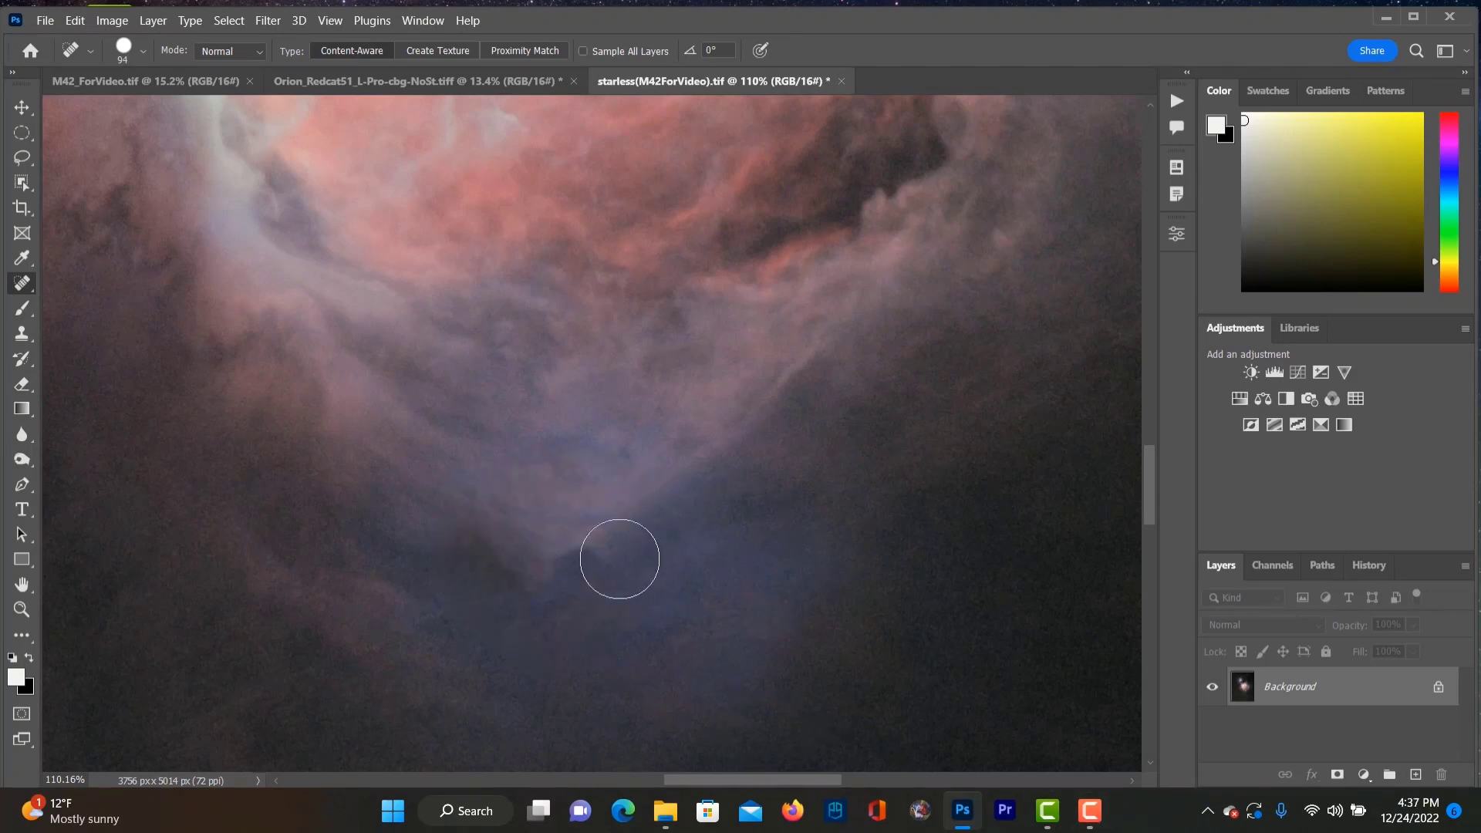
{"action": "left_click_drag", "start_coordinate": [625, 569], "coordinate": [455, 569]}
{"action": "left_click", "coordinate": [1369, 566]}
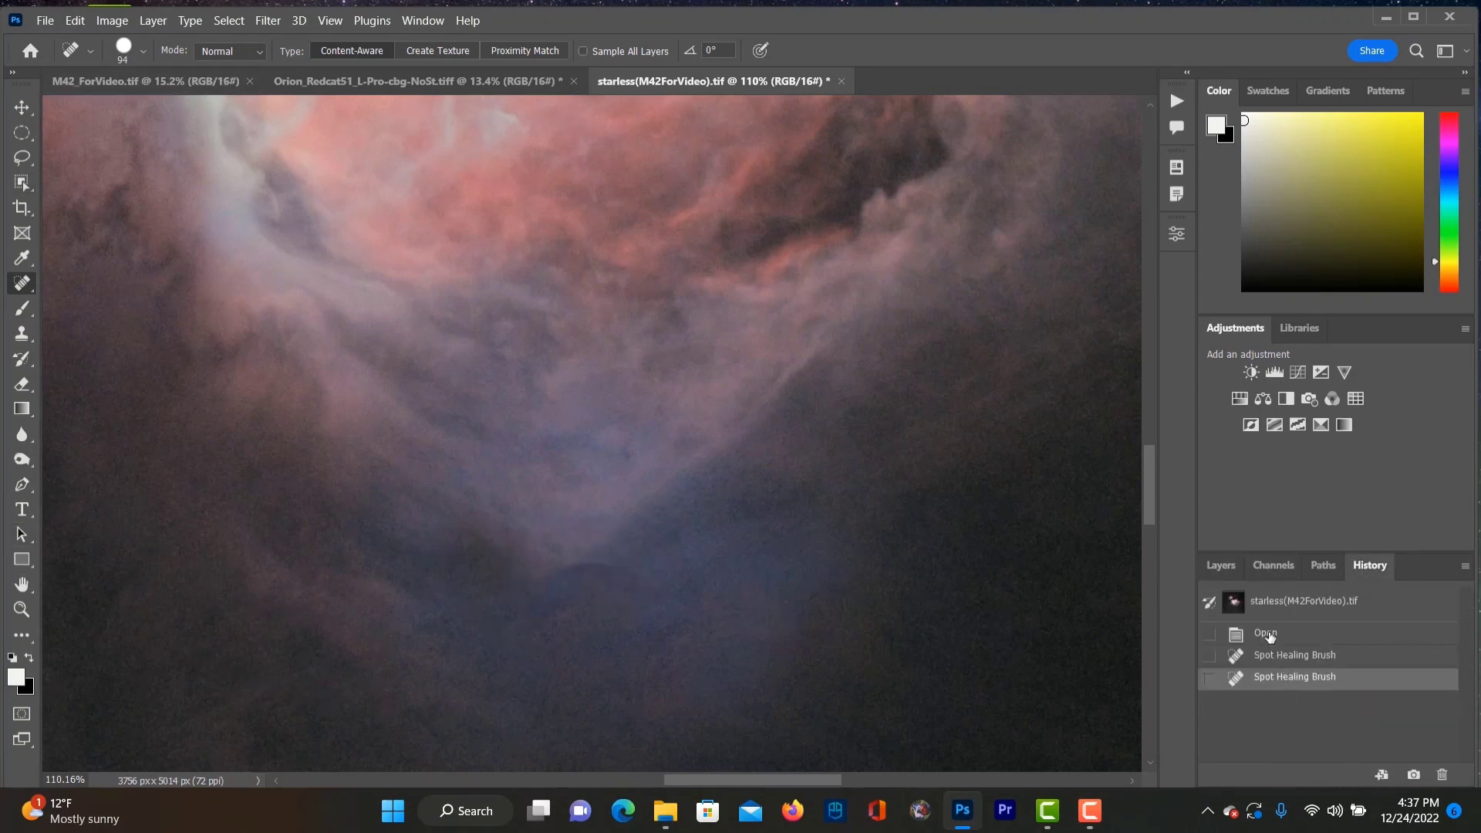
{"action": "left_click", "coordinate": [1269, 634]}
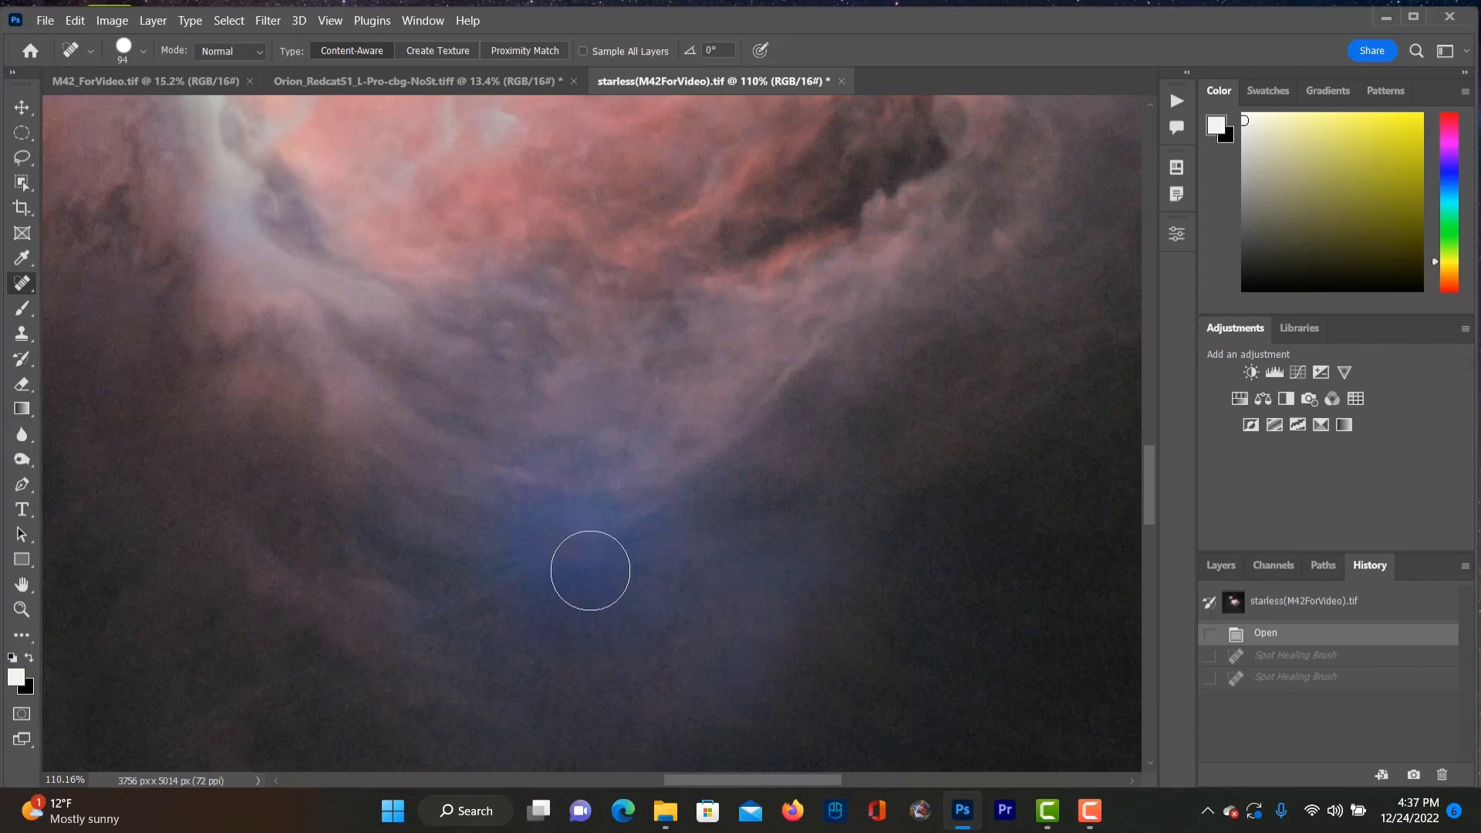
Step: Heal leftover star artifacts in the dark background and along the image's edge with the Spot Healing Brush
{"action": "scroll", "coordinate": [590, 571], "scroll_direction": "down", "scroll_amount": 2}
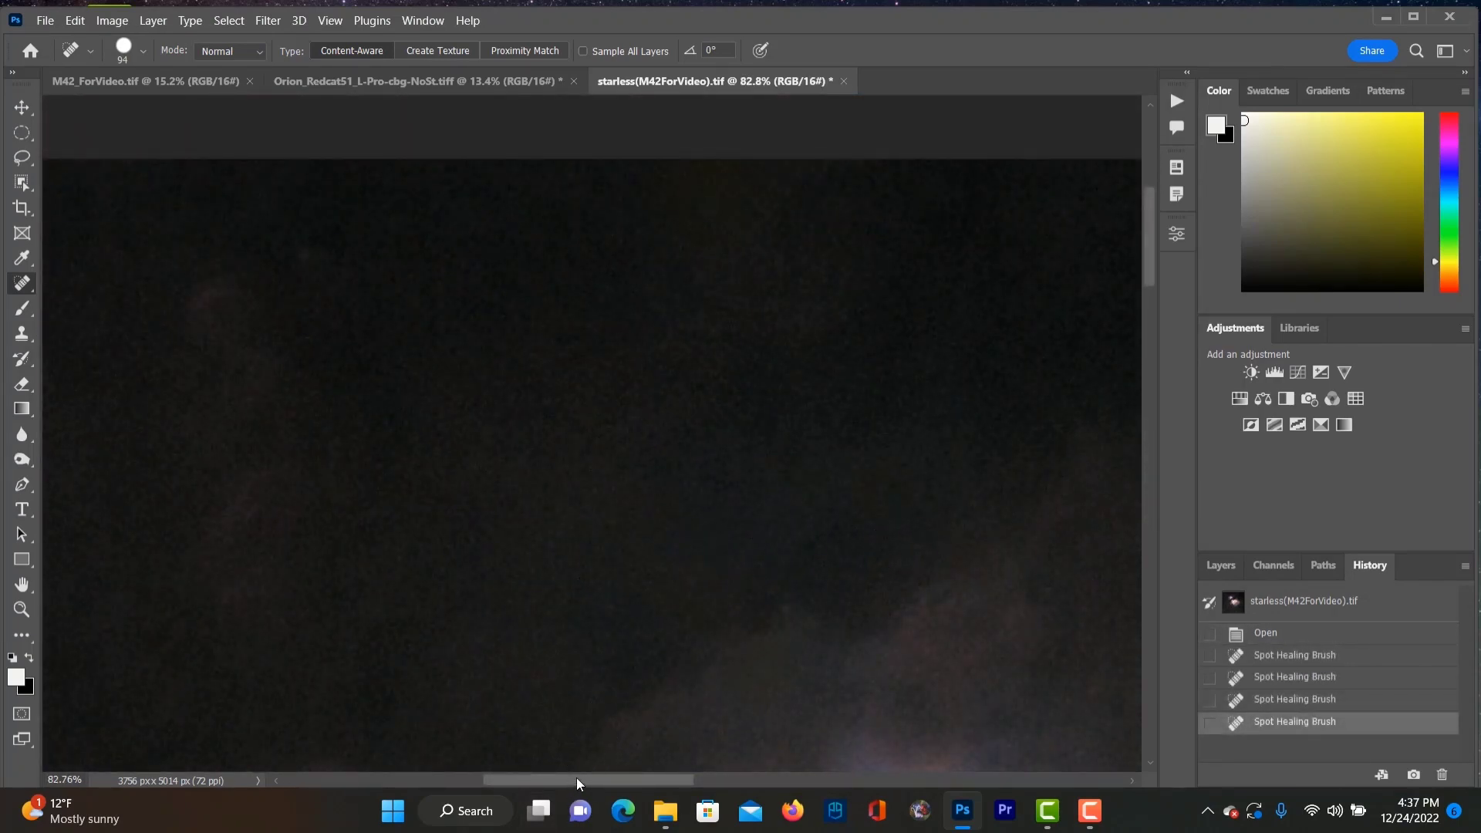
{"action": "left_click_drag", "start_coordinate": [579, 784], "coordinate": [782, 784]}
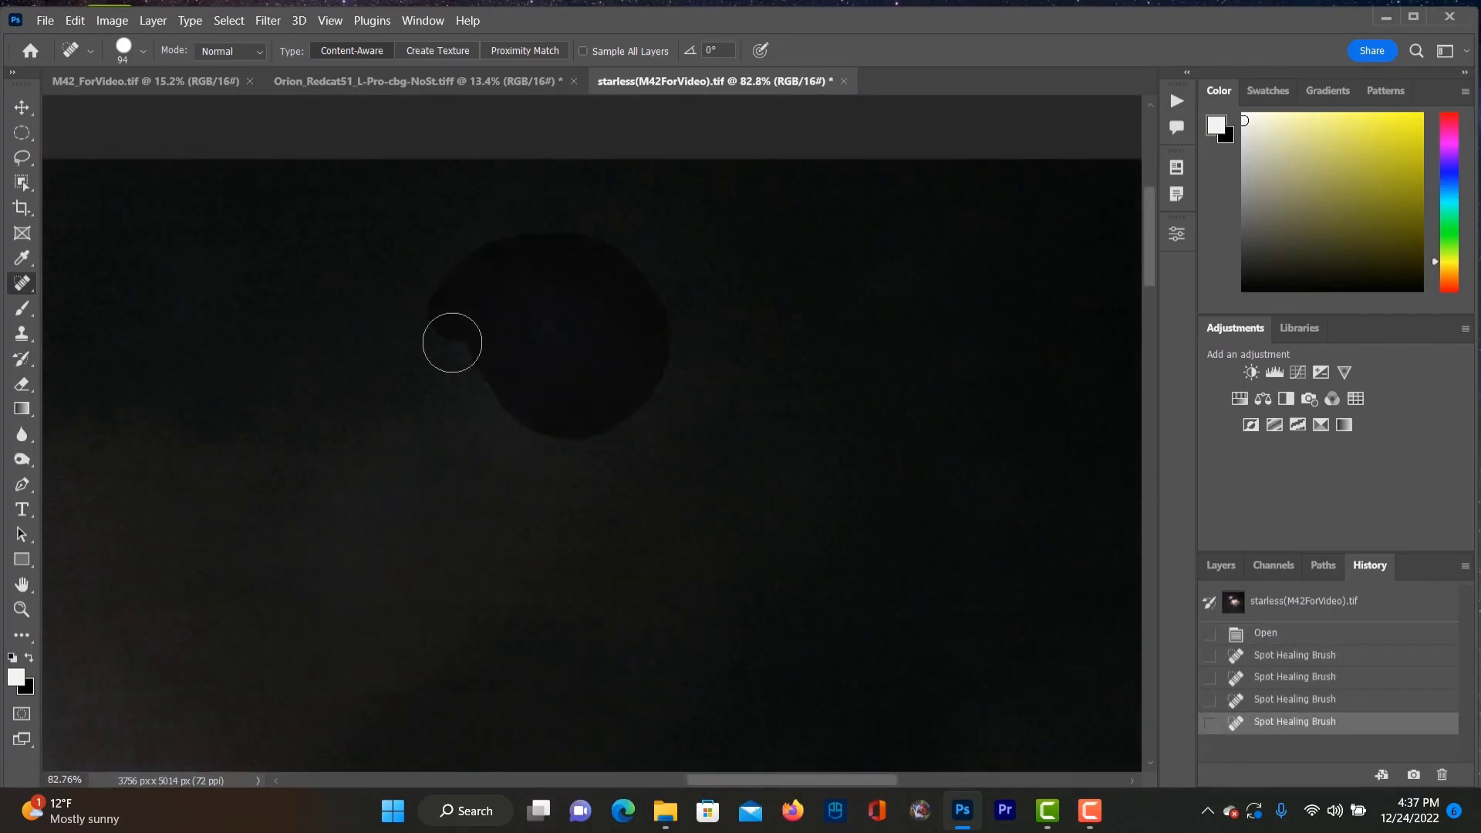
{"action": "mouse_move", "coordinate": [452, 342]}
{"action": "left_mouse_down"}
{"action": "mouse_move", "coordinate": [530, 425]}
{"action": "mouse_move", "coordinate": [628, 420]}
{"action": "left_mouse_up"}
{"action": "scroll", "coordinate": [642, 577], "scroll_direction": "down", "scroll_amount": 1}
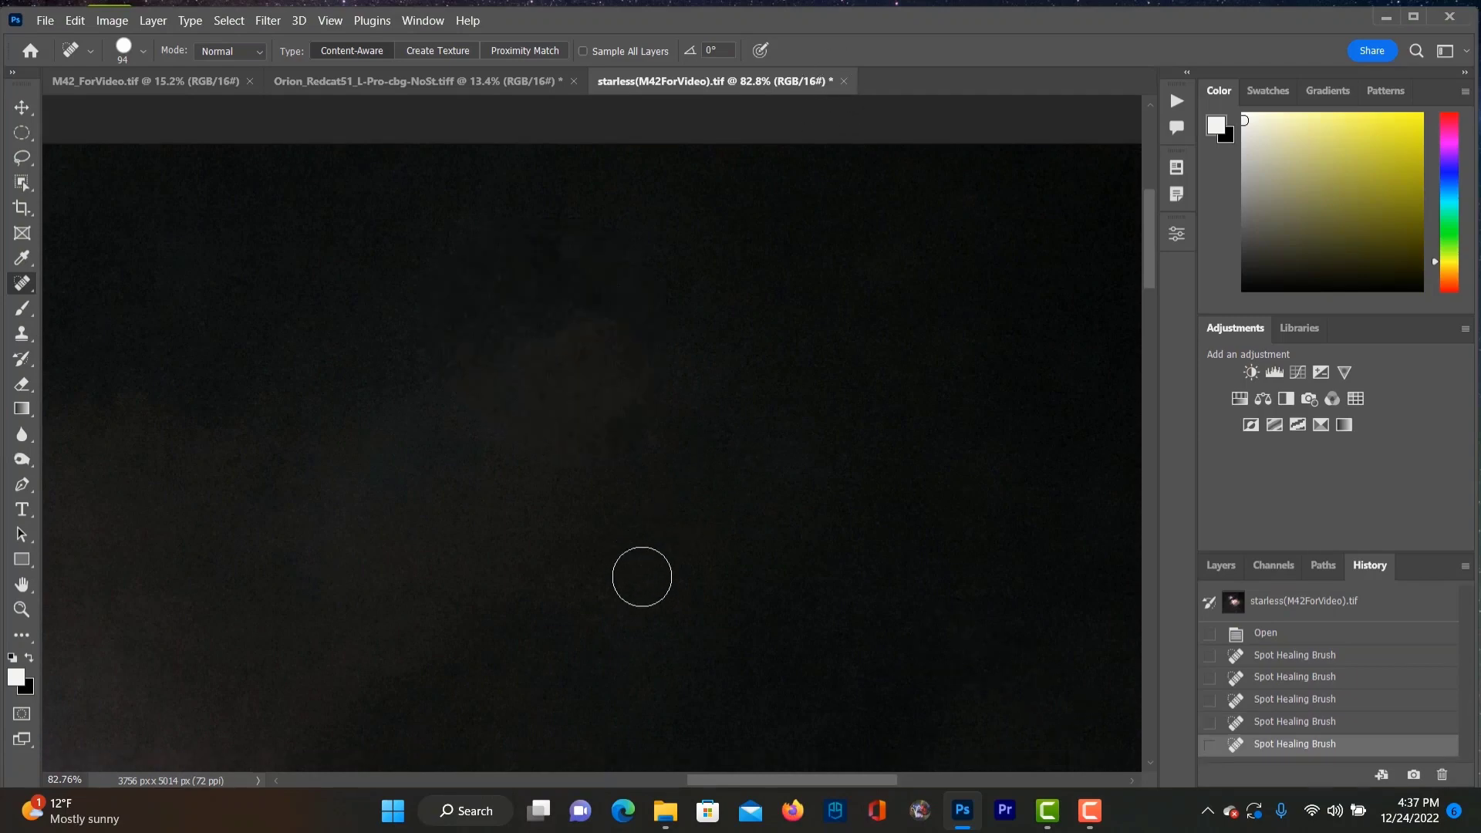
{"action": "scroll", "coordinate": [642, 577], "scroll_direction": "down", "scroll_amount": 2}
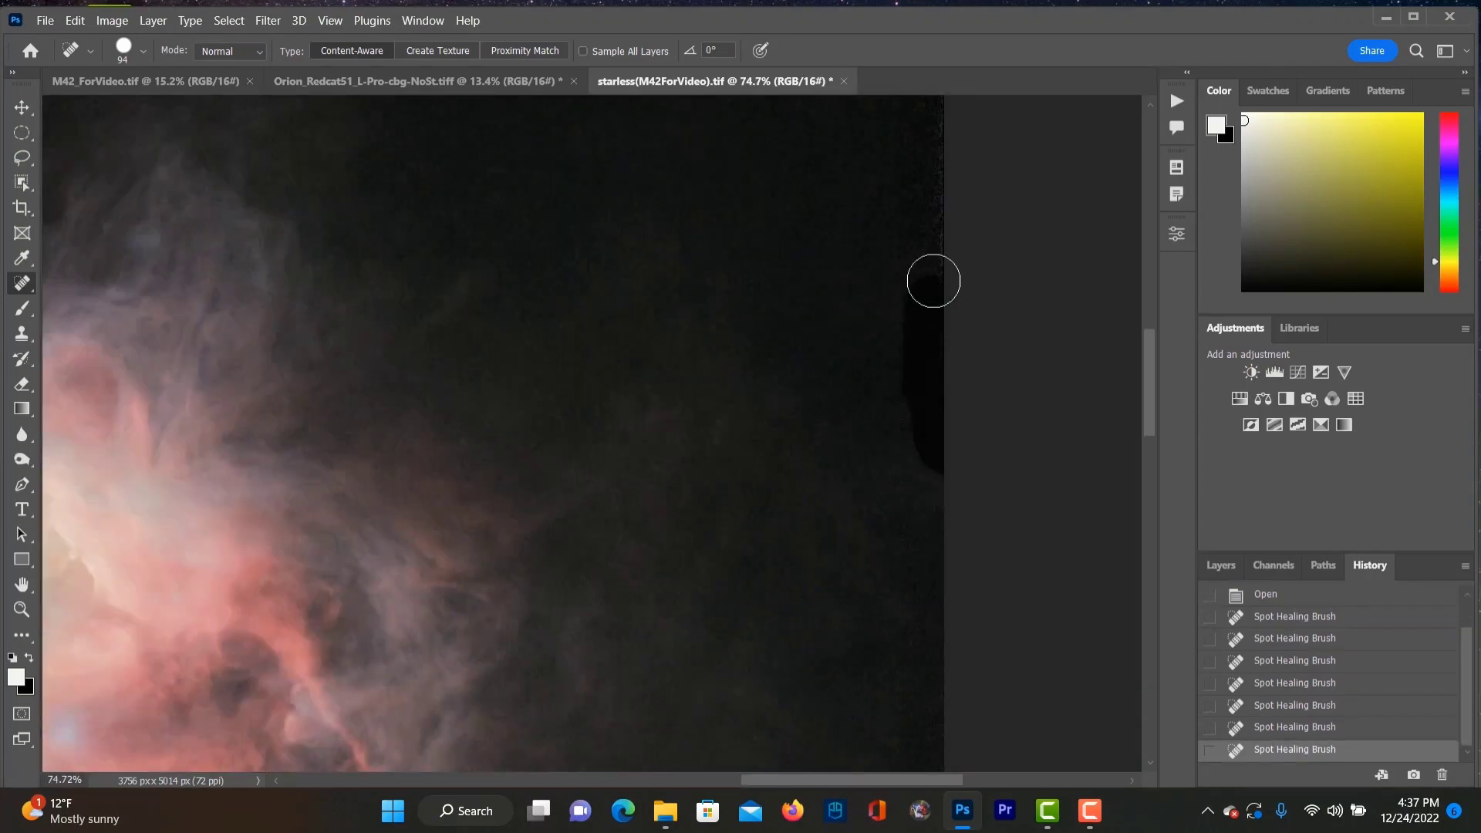
{"action": "scroll", "coordinate": [942, 304], "scroll_direction": "down", "scroll_amount": 5}
{"action": "left_click_drag", "start_coordinate": [848, 784], "coordinate": [534, 783]}
{"action": "scroll", "coordinate": [298, 540], "scroll_direction": "up", "scroll_amount": 10}
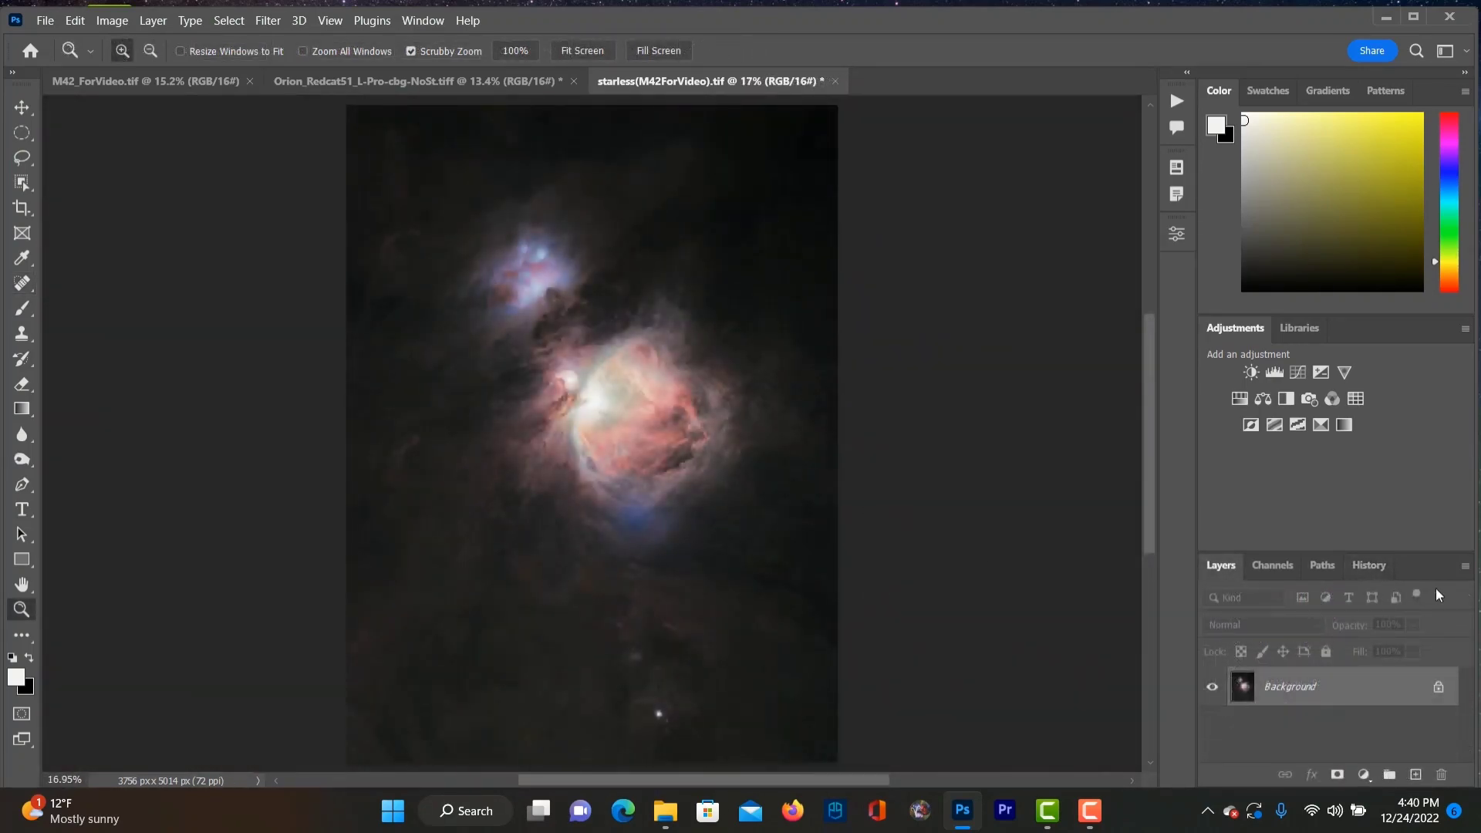
Step: Select the entire M42_ForVideo image and return to the starless(M42ForVideo) document
{"action": "key", "text": "ctrl+Tab"}
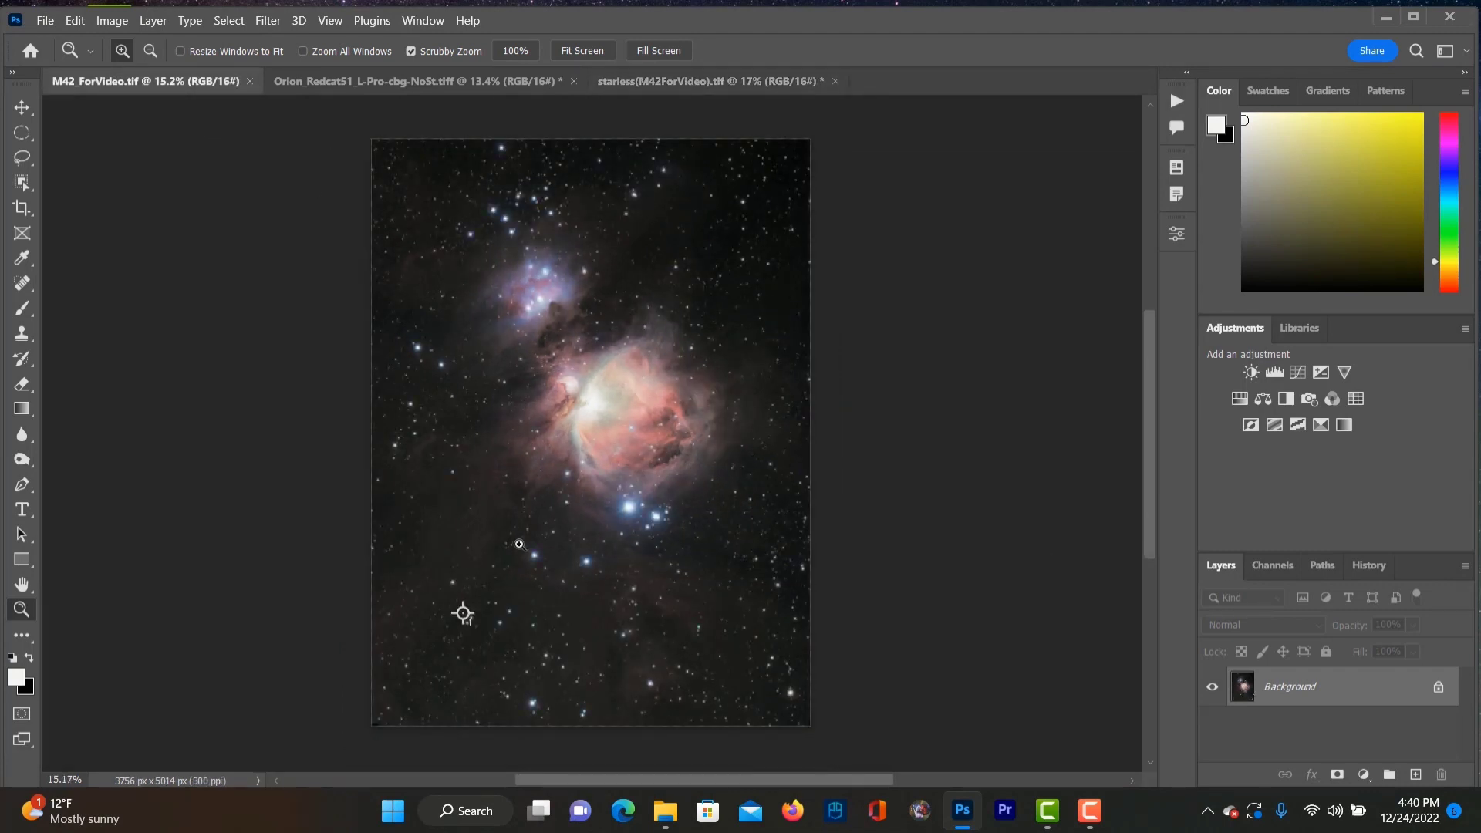
{"action": "key", "text": "ctrl+a"}
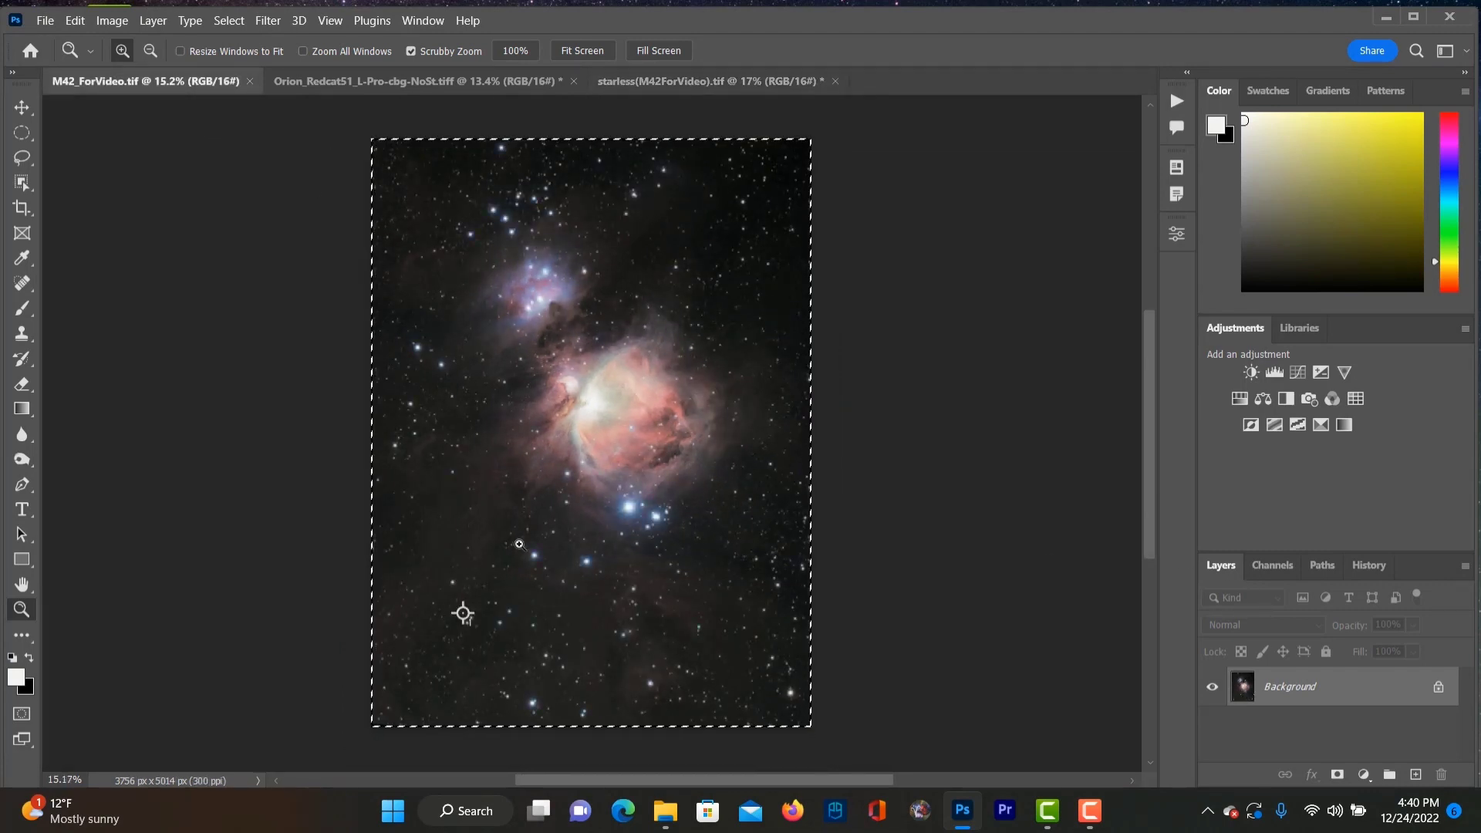
{"action": "left_click", "coordinate": [649, 87]}
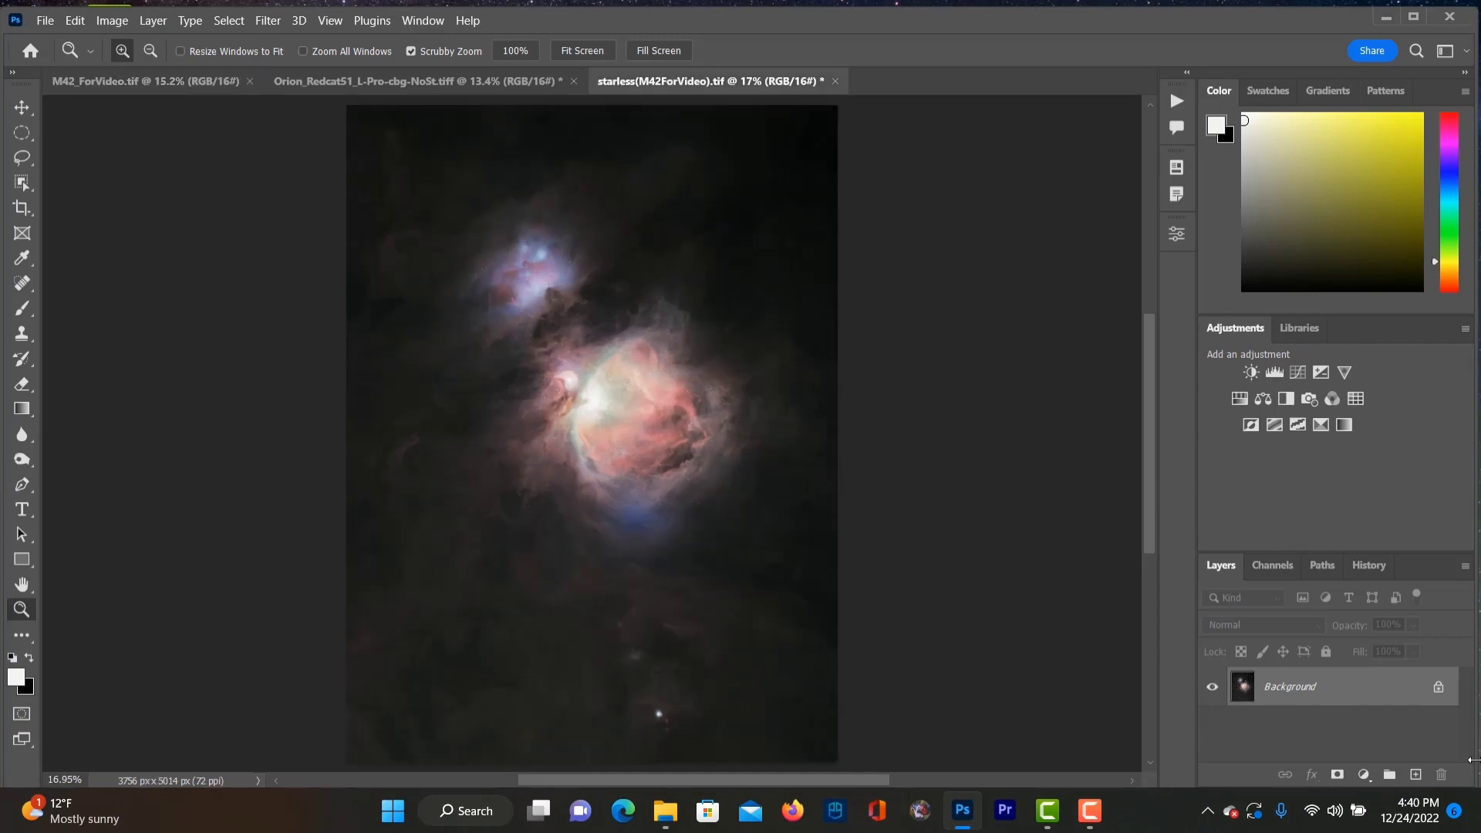
Step: Duplicate the starless Background layer twice
{"action": "left_click_drag", "start_coordinate": [1398, 695], "coordinate": [1415, 774]}
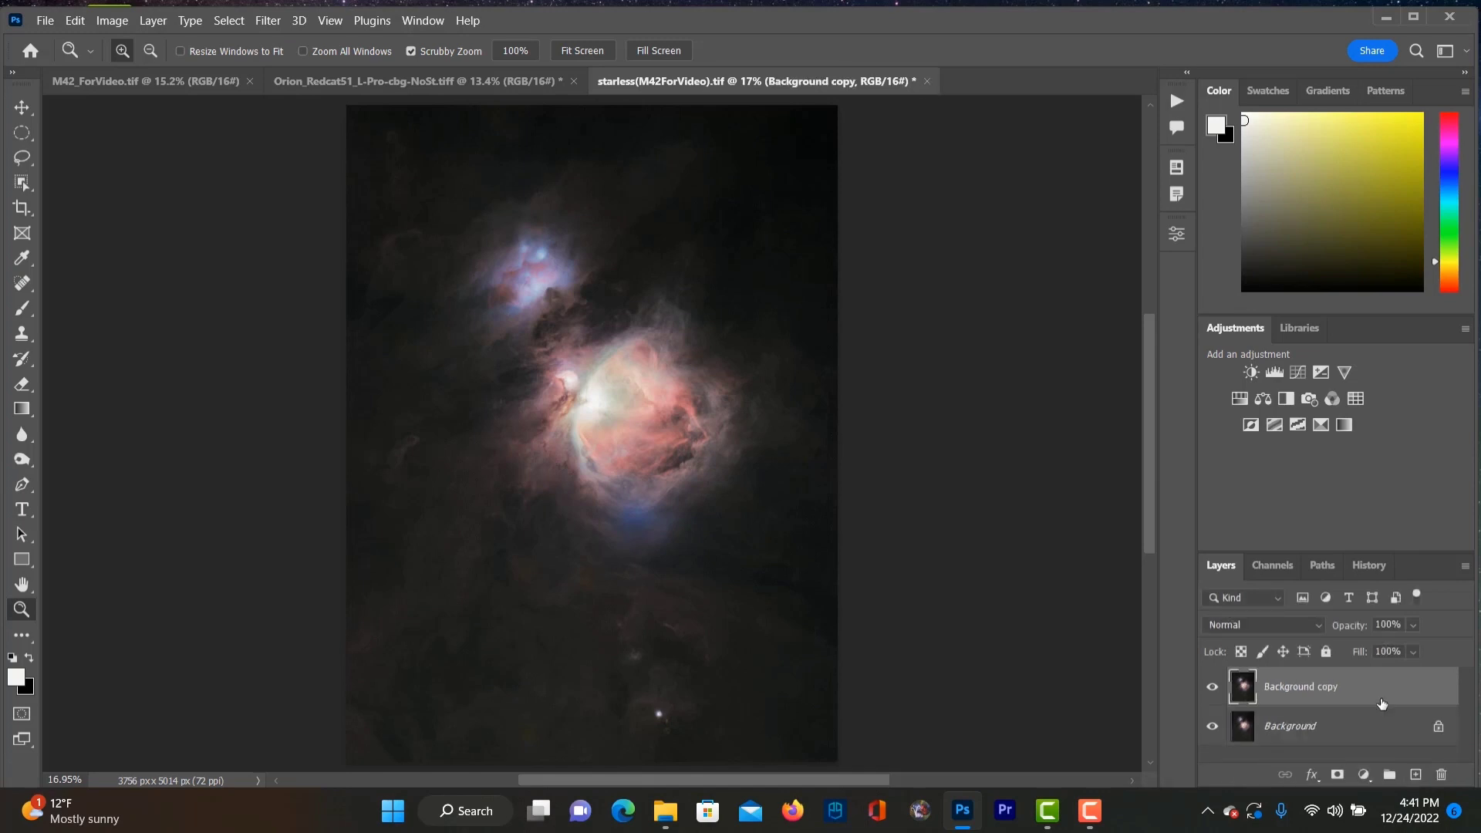
{"action": "left_click_drag", "start_coordinate": [1389, 710], "coordinate": [1416, 774]}
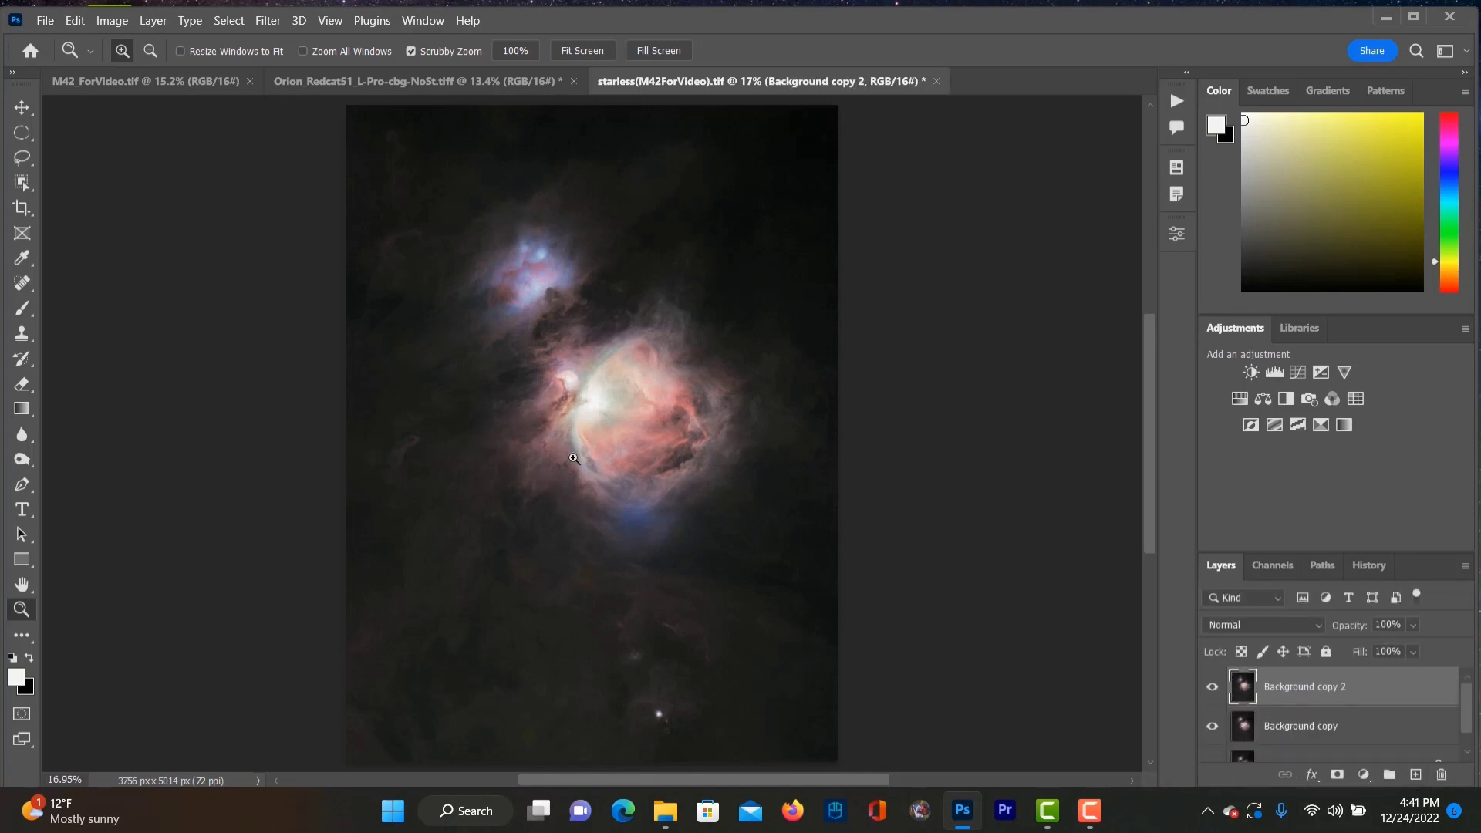
Step: Paste the copied starry image above the starless layers and set its blend mode to Pin Light
{"action": "key", "text": "ctrl+v"}
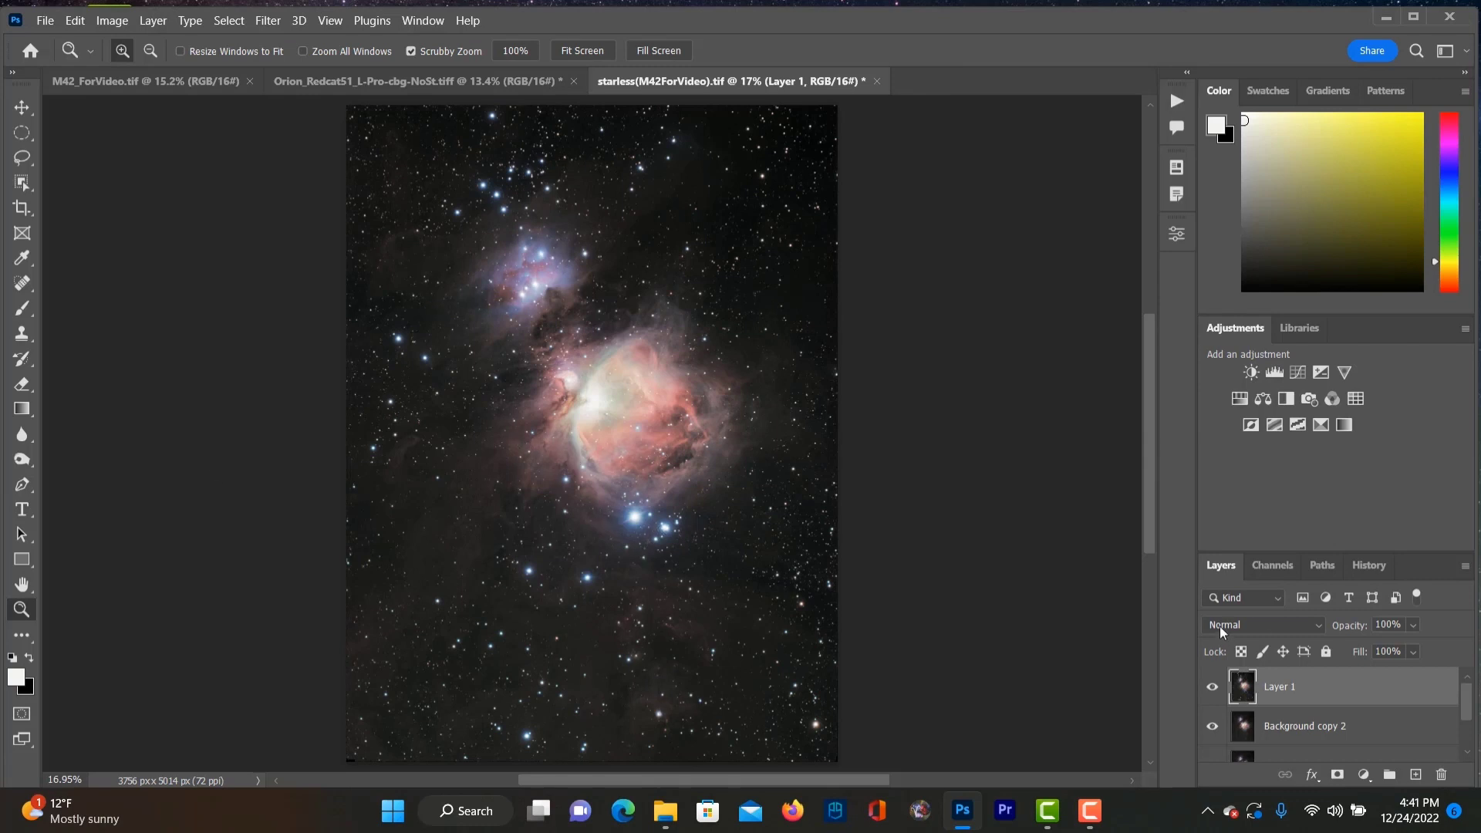
{"action": "left_click", "coordinate": [1320, 629]}
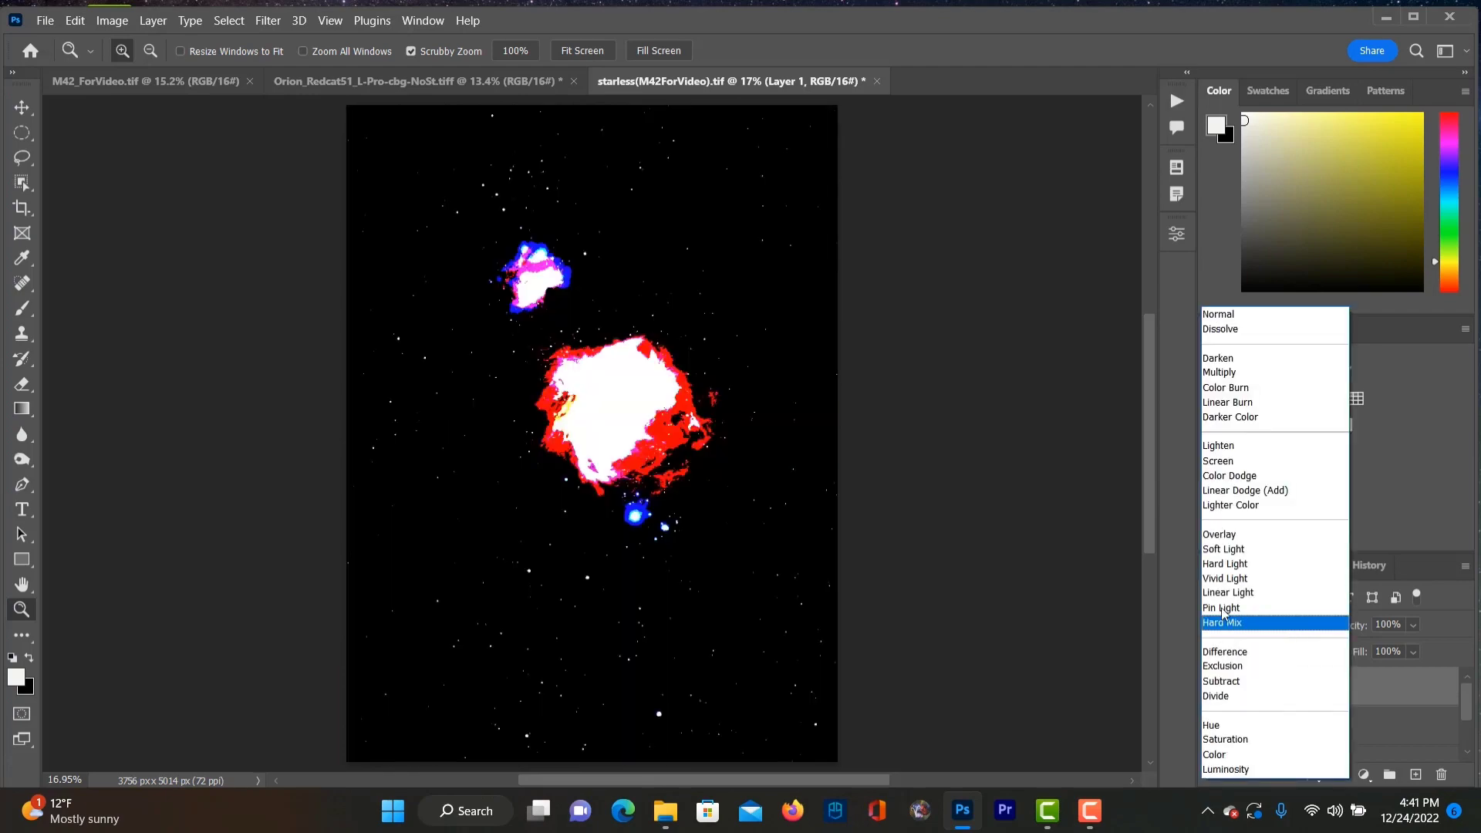
{"action": "left_click", "coordinate": [1227, 609]}
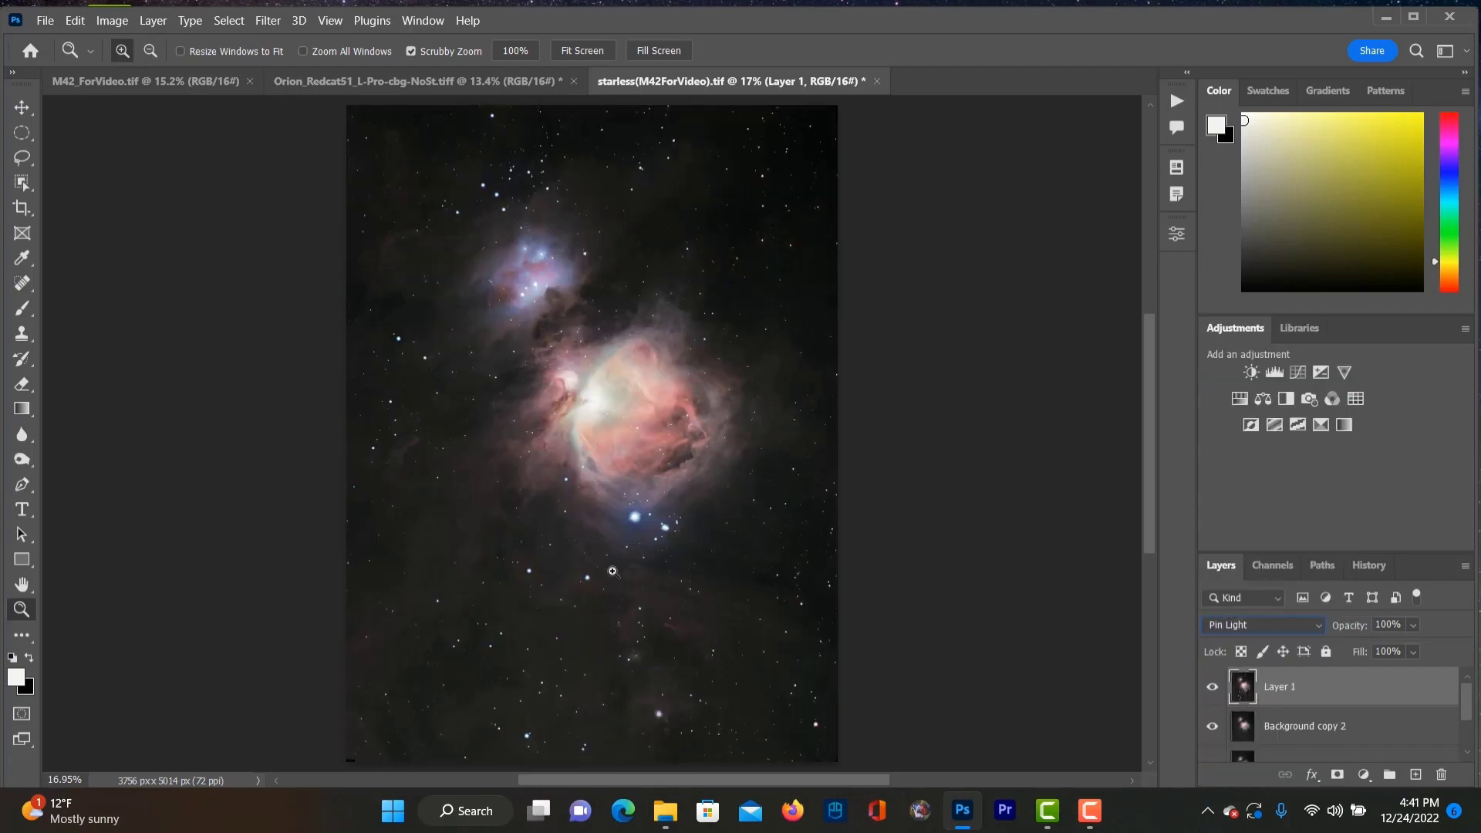
Step: Check the blended stars up close and merge the pasted Layer 1 with Background copy 2
{"action": "left_click_drag", "start_coordinate": [633, 535], "coordinate": [726, 536]}
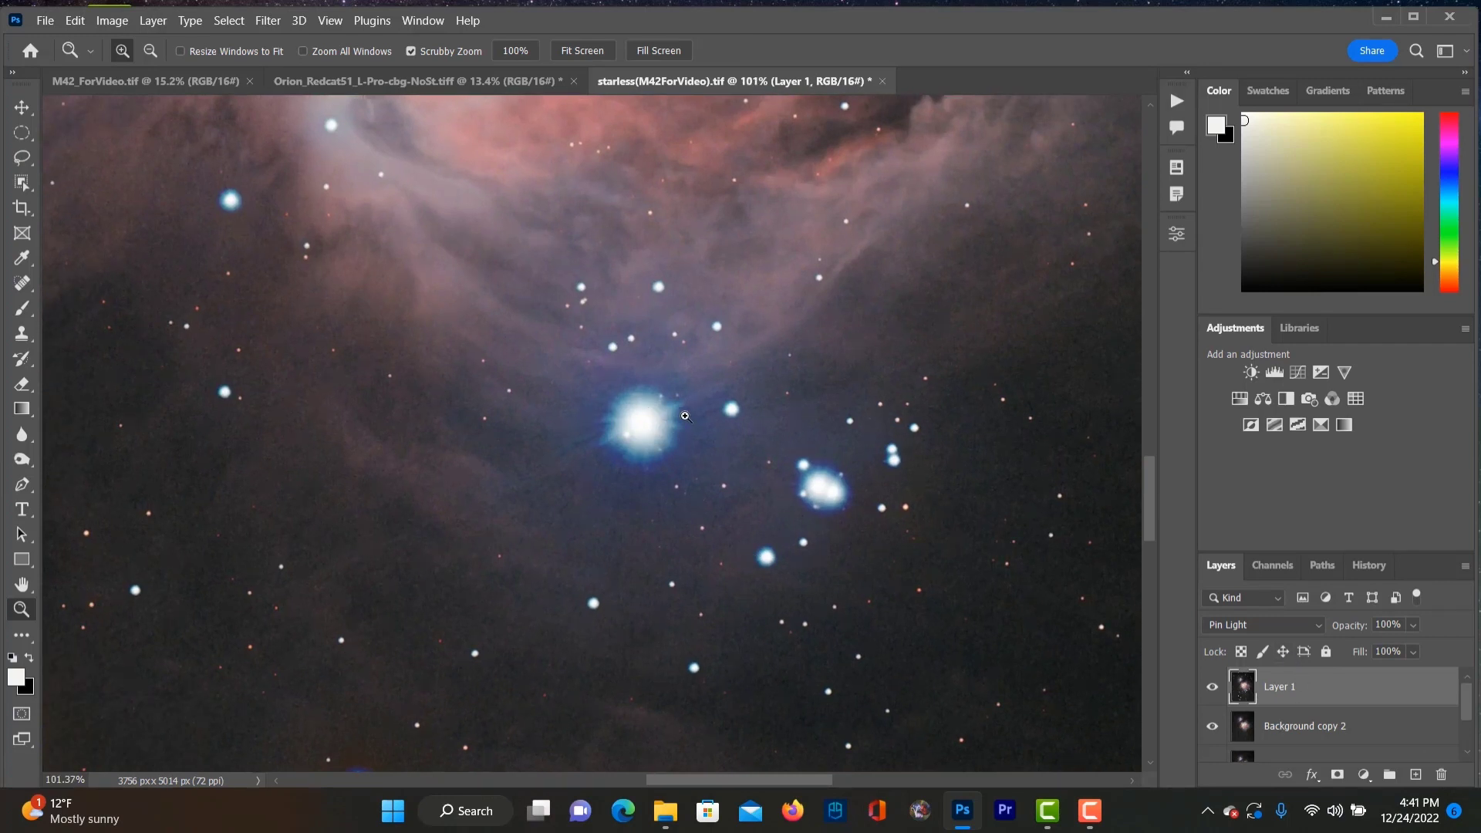
{"action": "left_click", "coordinate": [1301, 726], "text": "shift"}
{"action": "right_click", "coordinate": [1300, 726]}
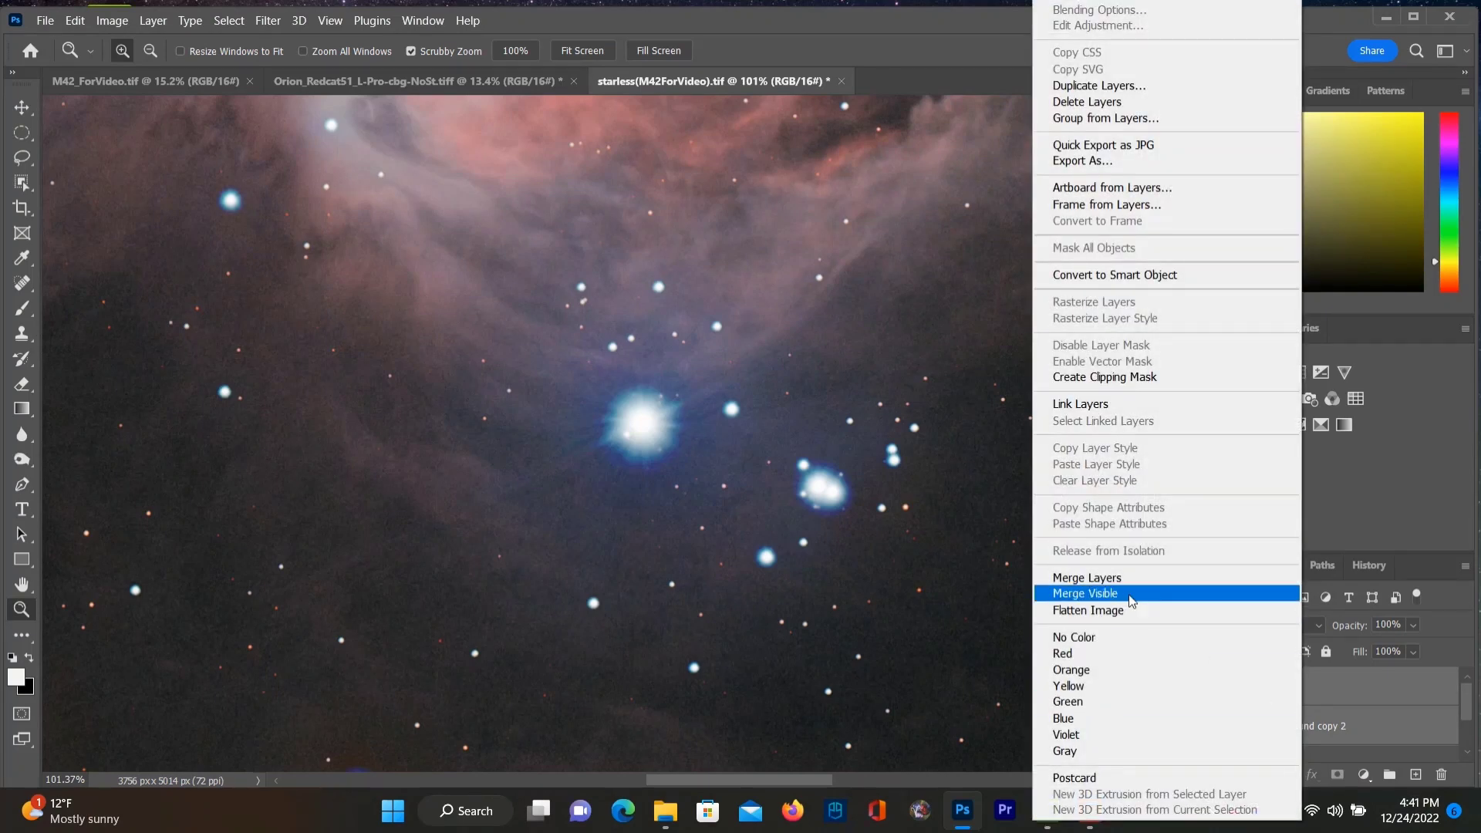
{"action": "left_click", "coordinate": [1118, 577]}
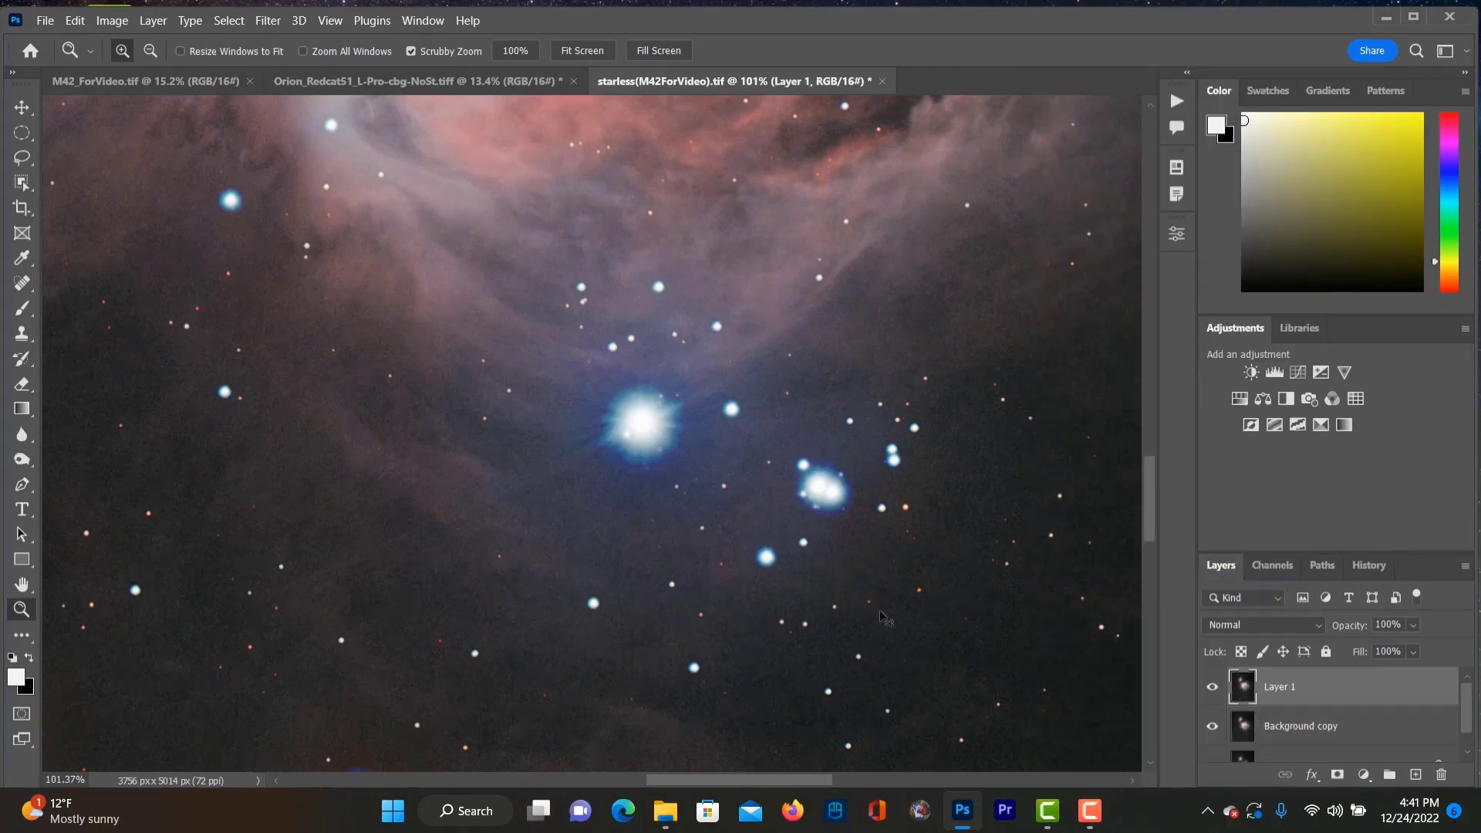
Step: Return to the M42_ForVideo document and duplicate its Background layer twice
{"action": "left_click", "coordinate": [164, 83]}
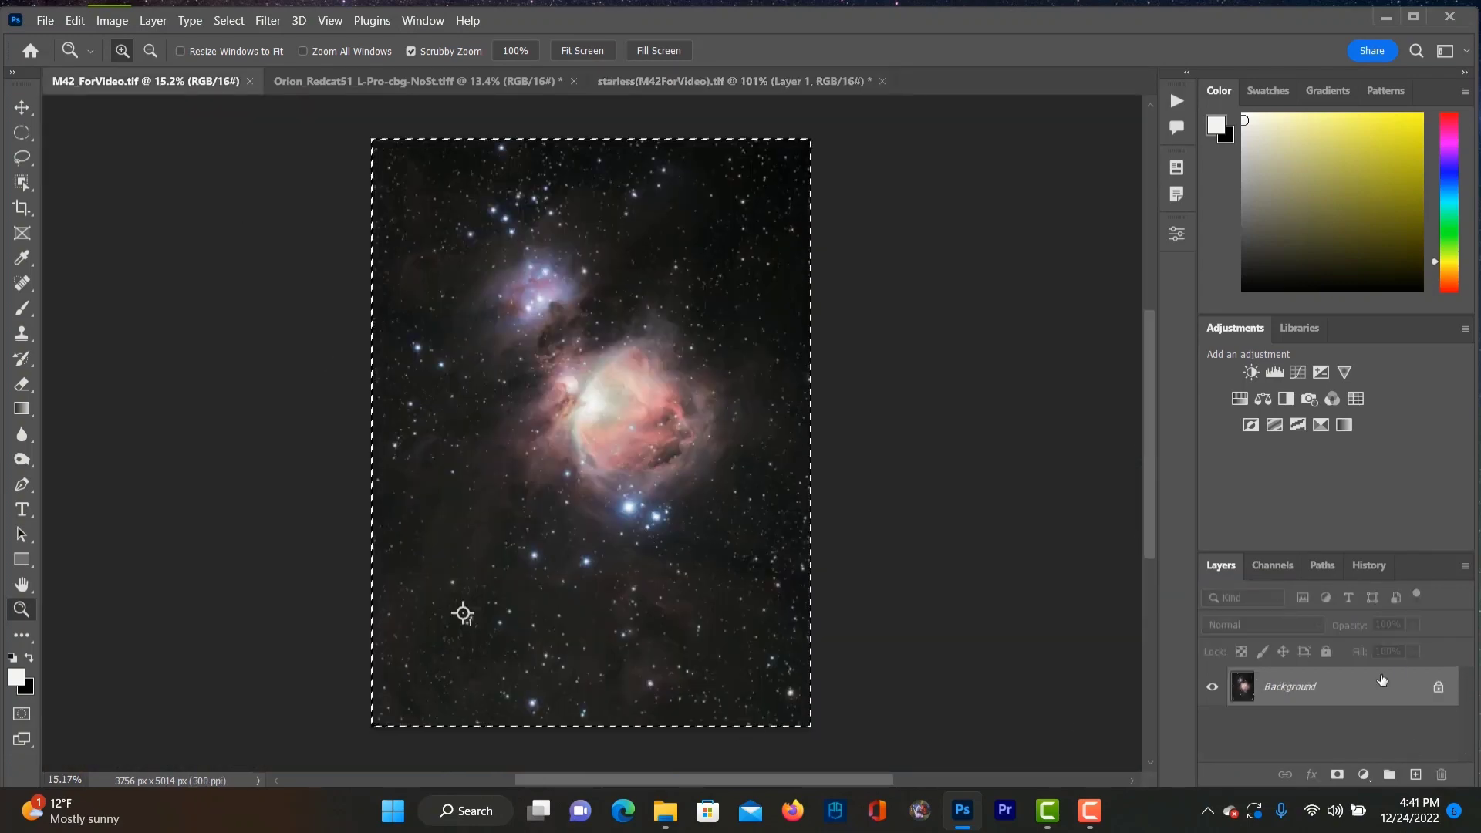
{"action": "left_click_drag", "start_coordinate": [1418, 771], "coordinate": [1416, 774]}
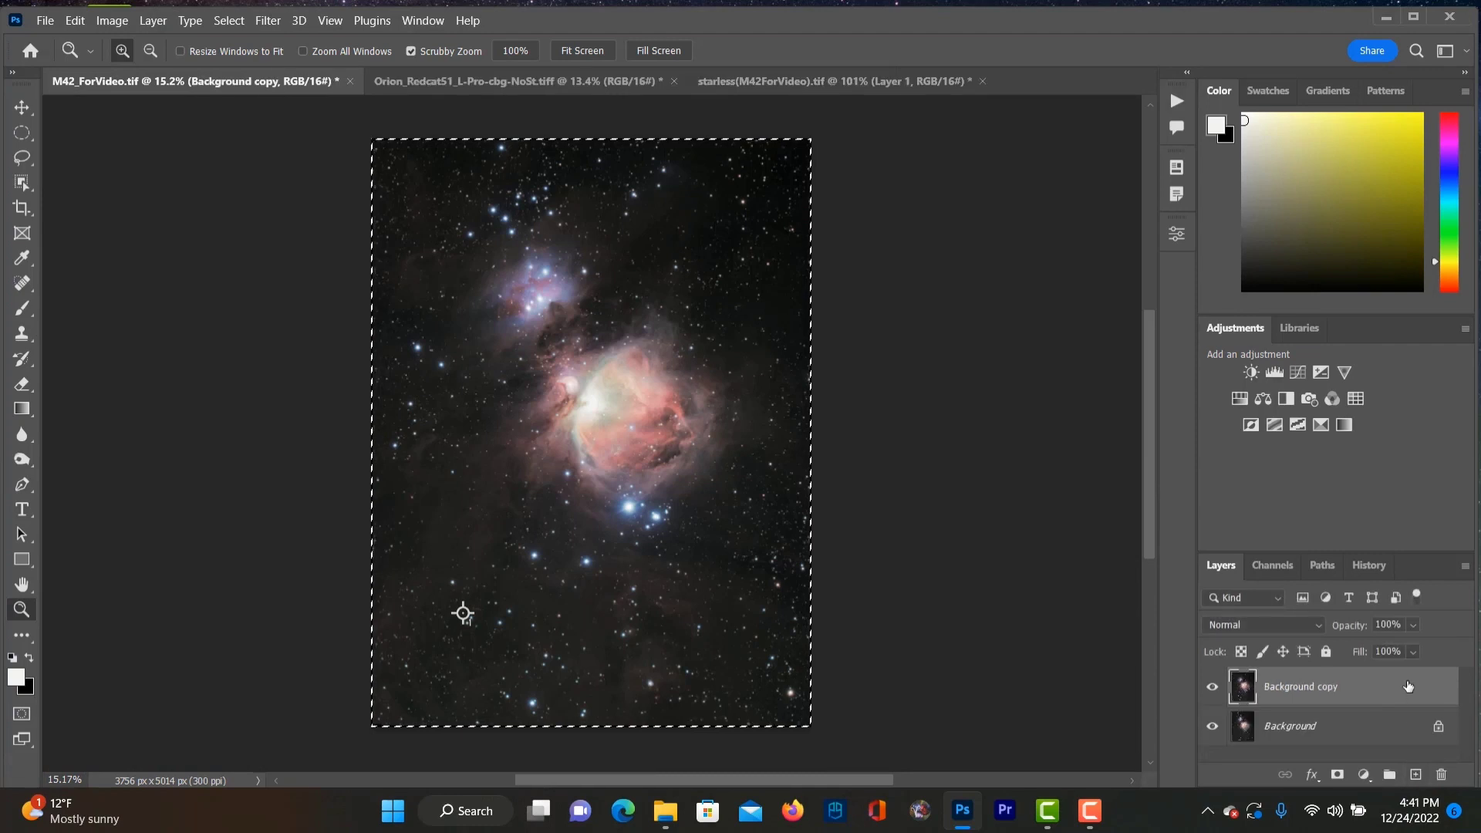
{"action": "left_click_drag", "start_coordinate": [1311, 687], "coordinate": [1417, 773]}
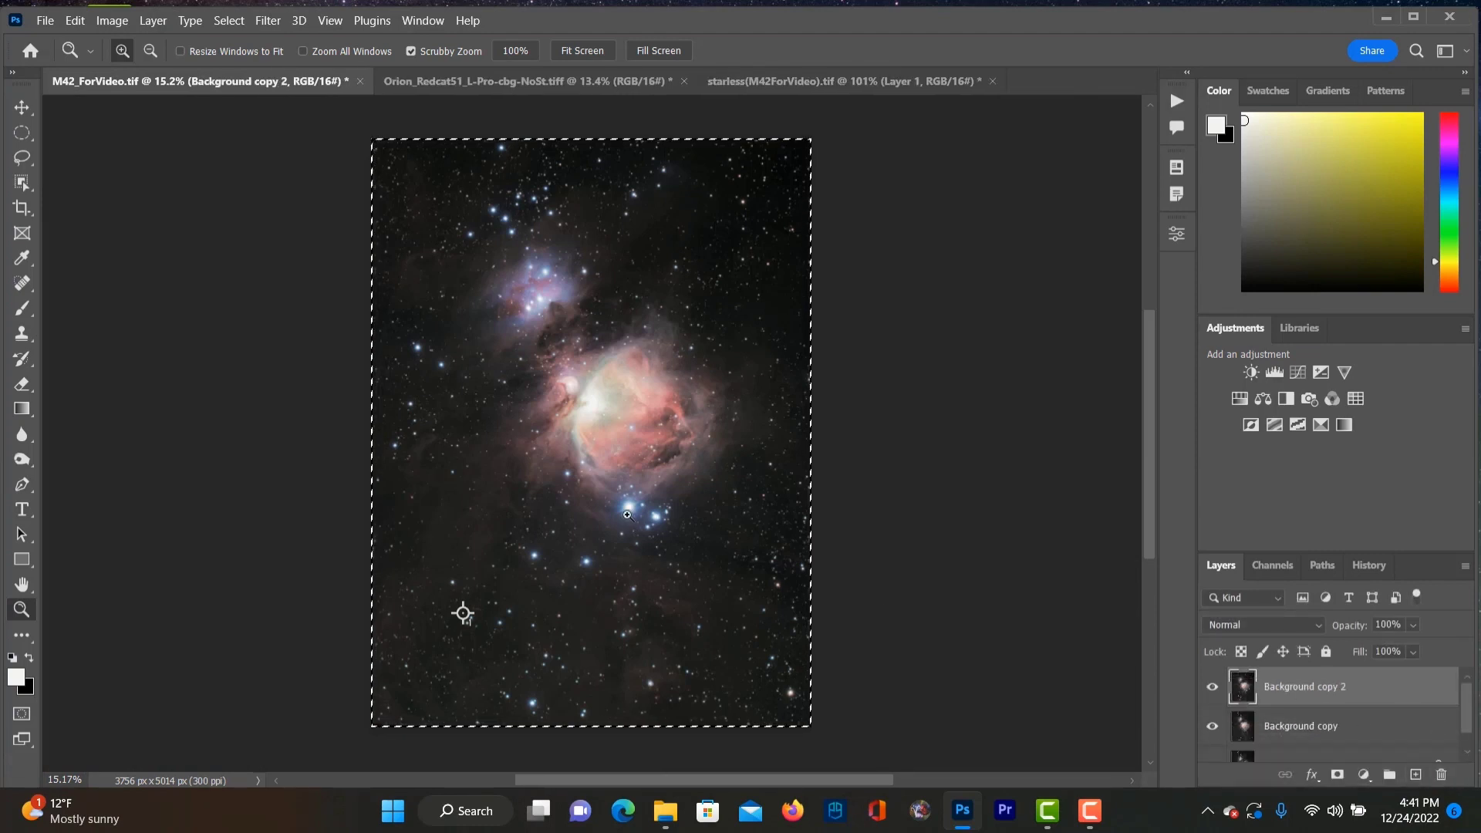
Step: Paste the merged reduced-star image as the top layer of M42_ForVideo and set its opacity to 50%
{"action": "key", "text": "ctrl+v"}
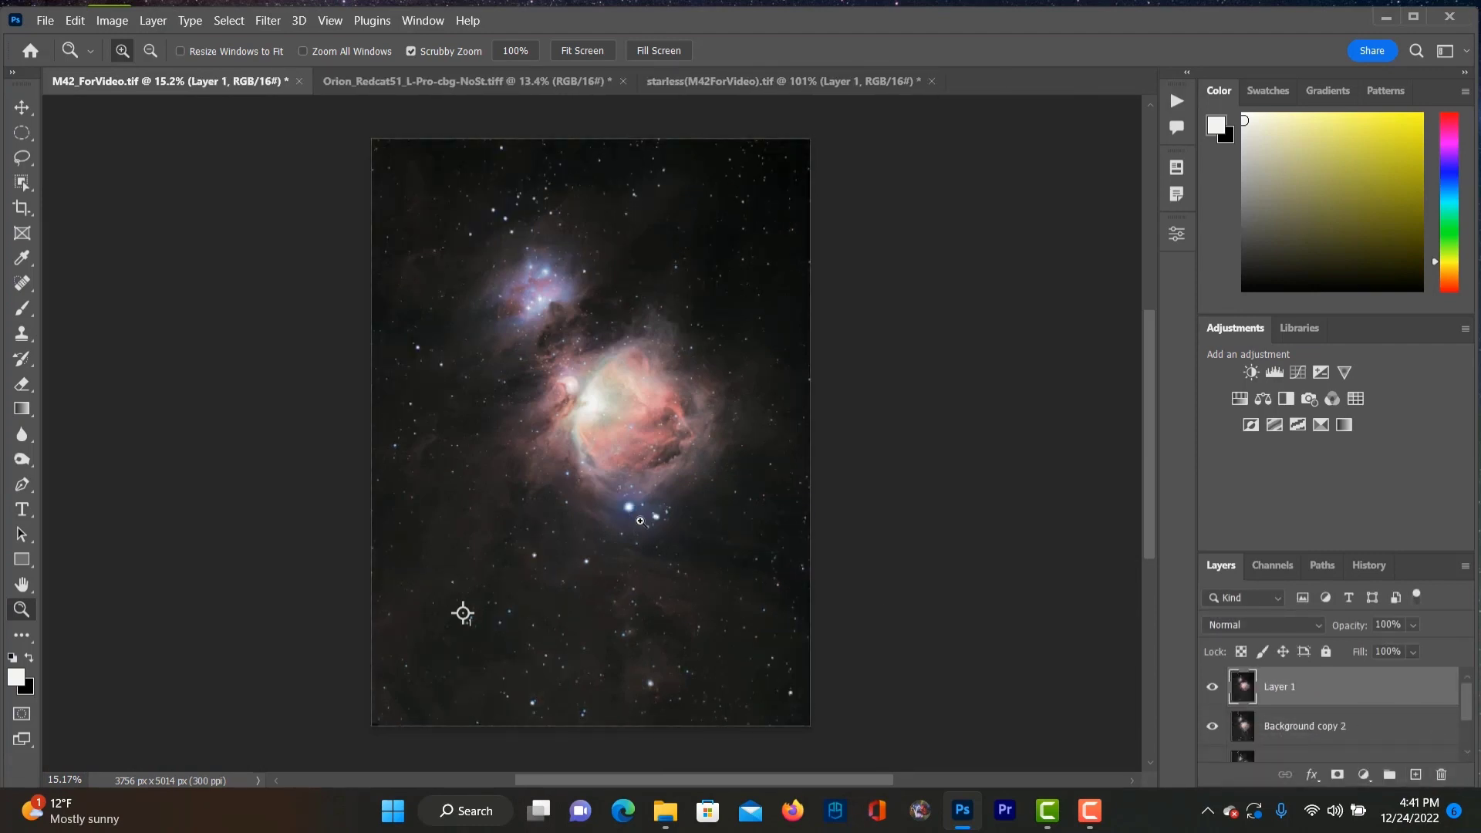
{"action": "left_click_drag", "start_coordinate": [630, 505], "coordinate": [655, 561]}
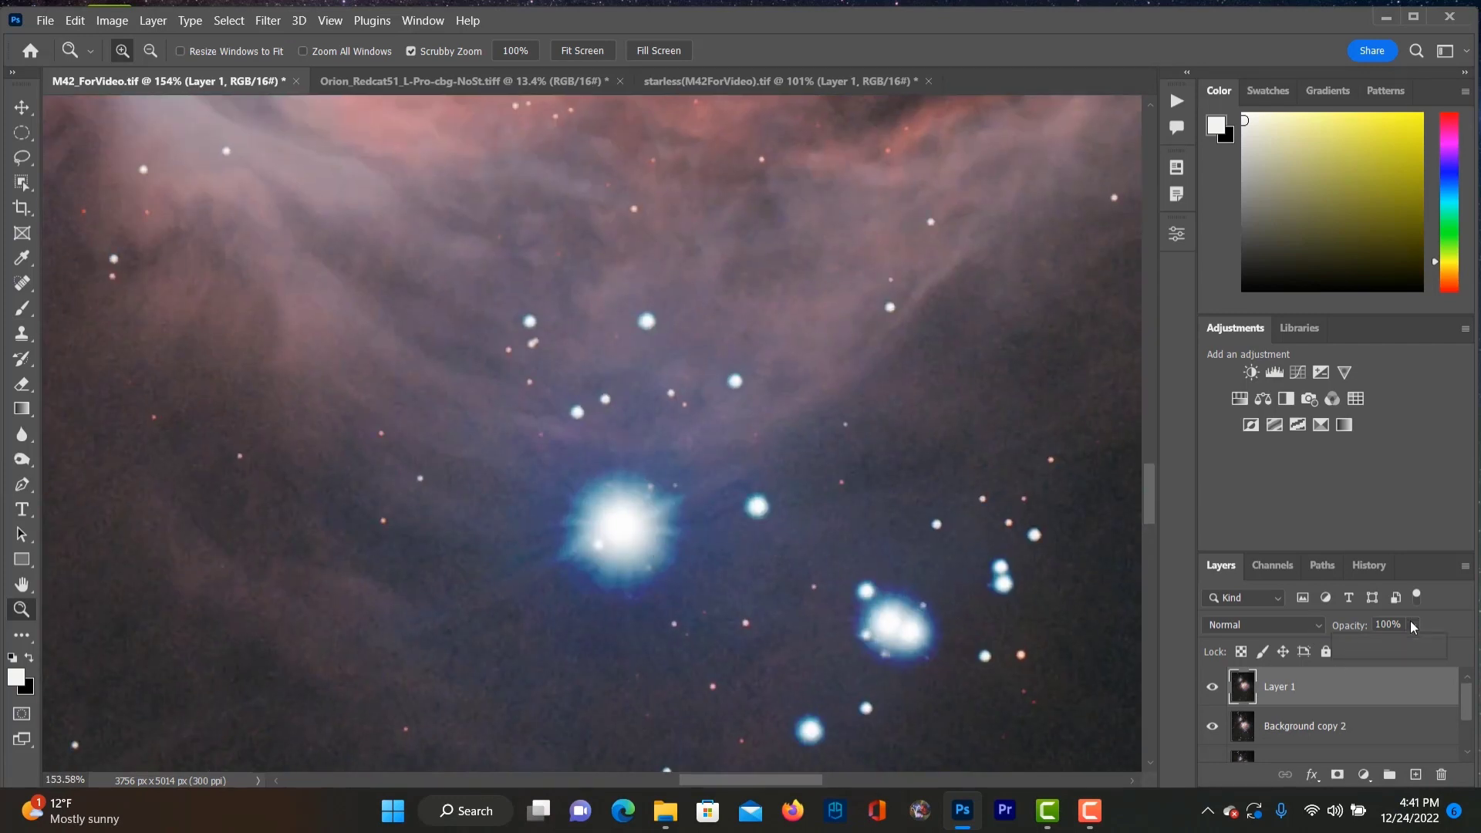
{"action": "left_click_drag", "start_coordinate": [1433, 647], "coordinate": [1390, 684]}
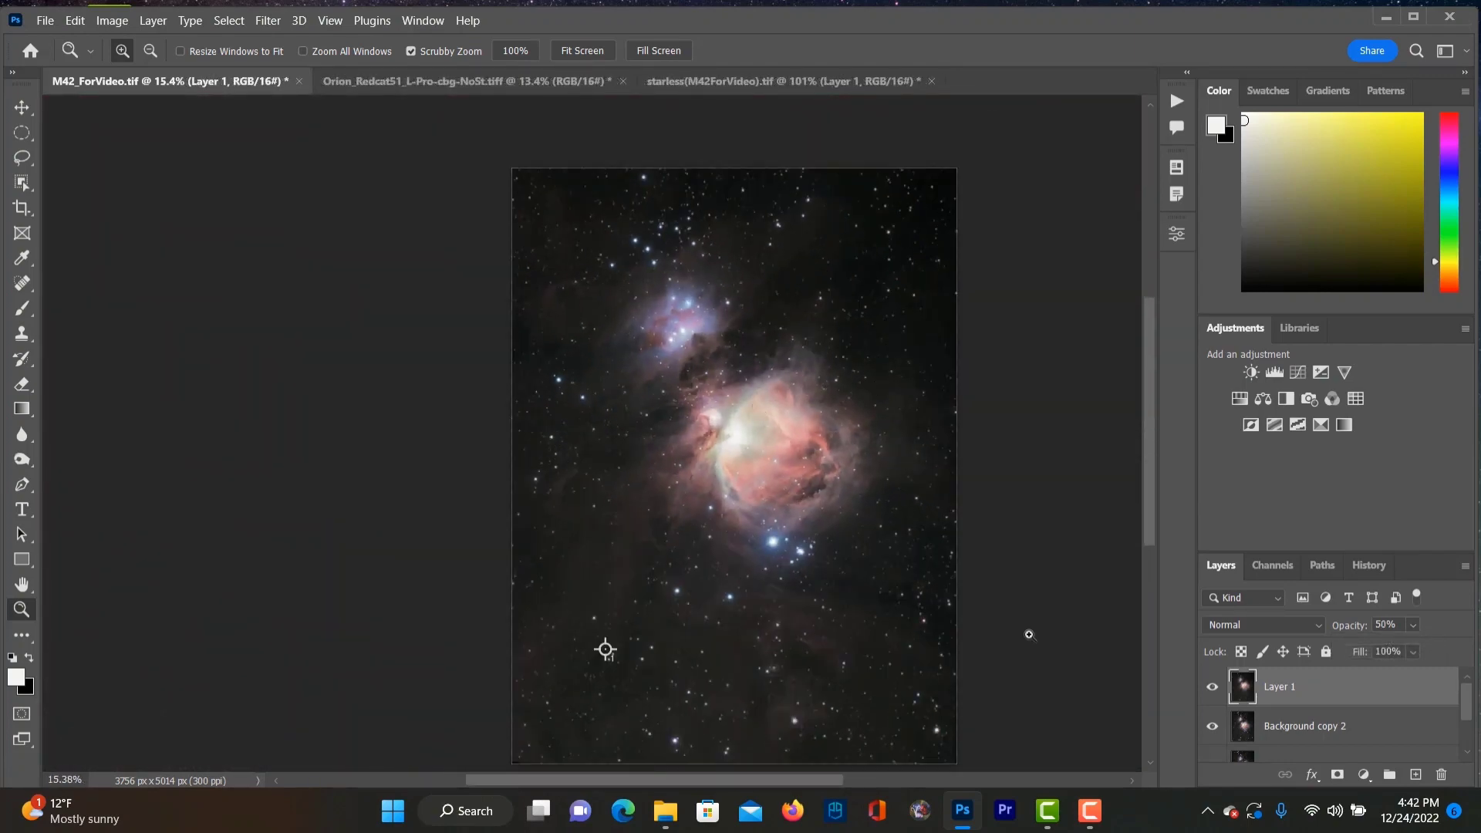
Step: Compare the image with and without the 50% reduced-star layer by toggling its visibility
{"action": "left_click", "coordinate": [1213, 687]}
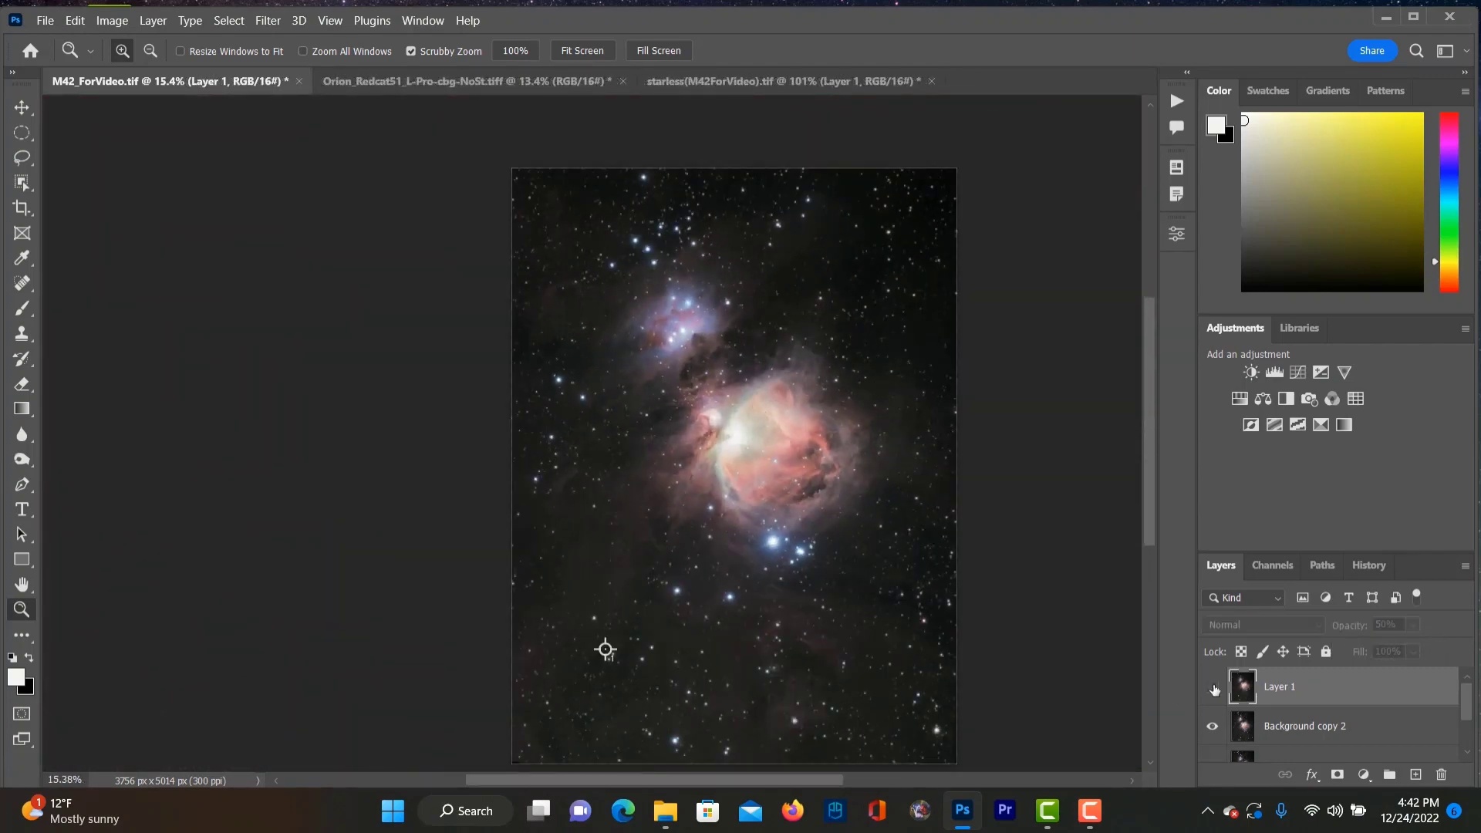
{"action": "left_click", "coordinate": [1213, 688]}
{"action": "left_click", "coordinate": [1214, 688]}
{"action": "left_click", "coordinate": [1213, 688]}
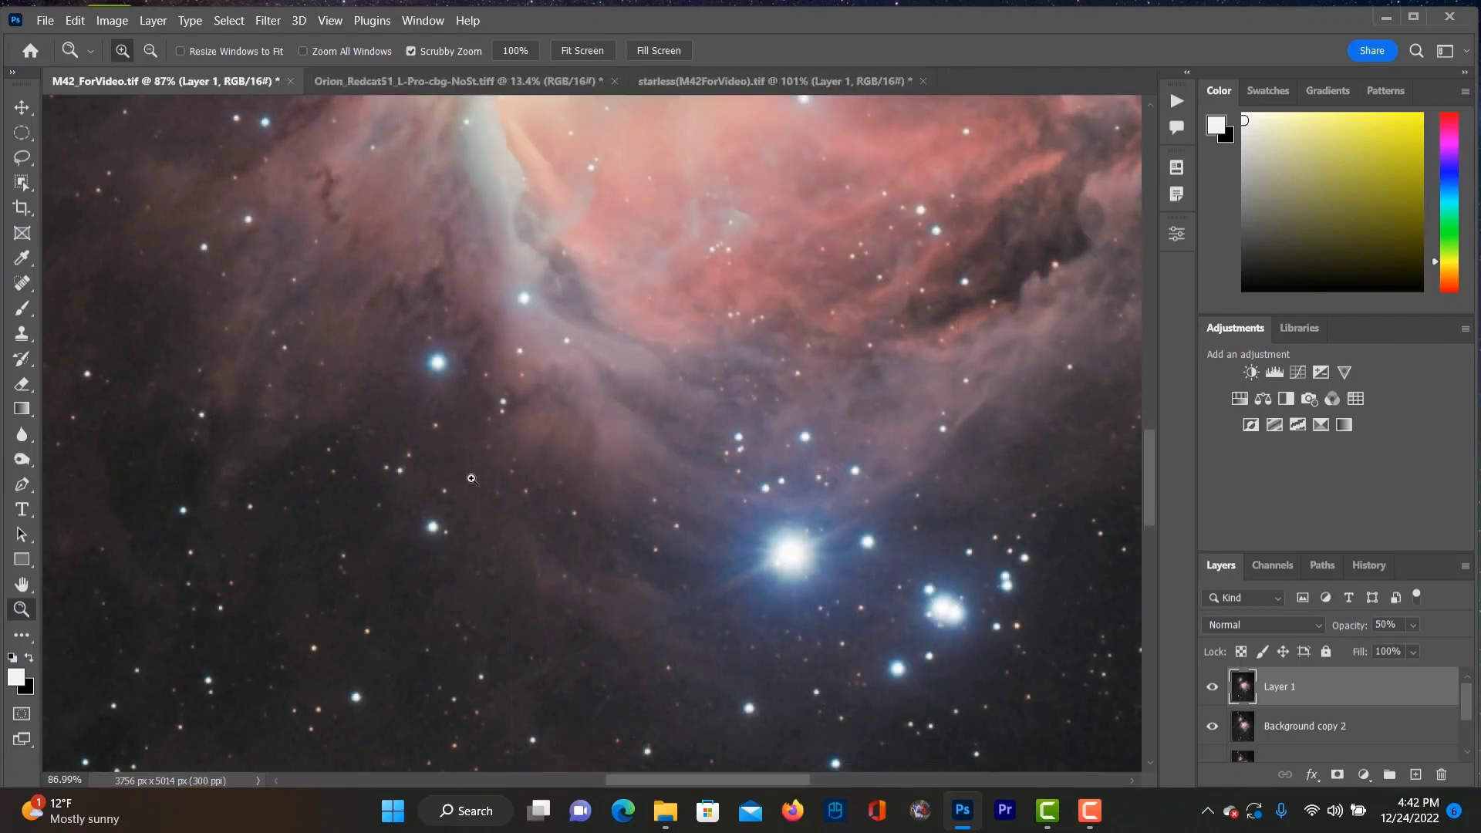
Step: Stamp all visible layers into a new top layer and duplicate that layer
{"action": "key", "text": "ctrl+shift+alt+e"}
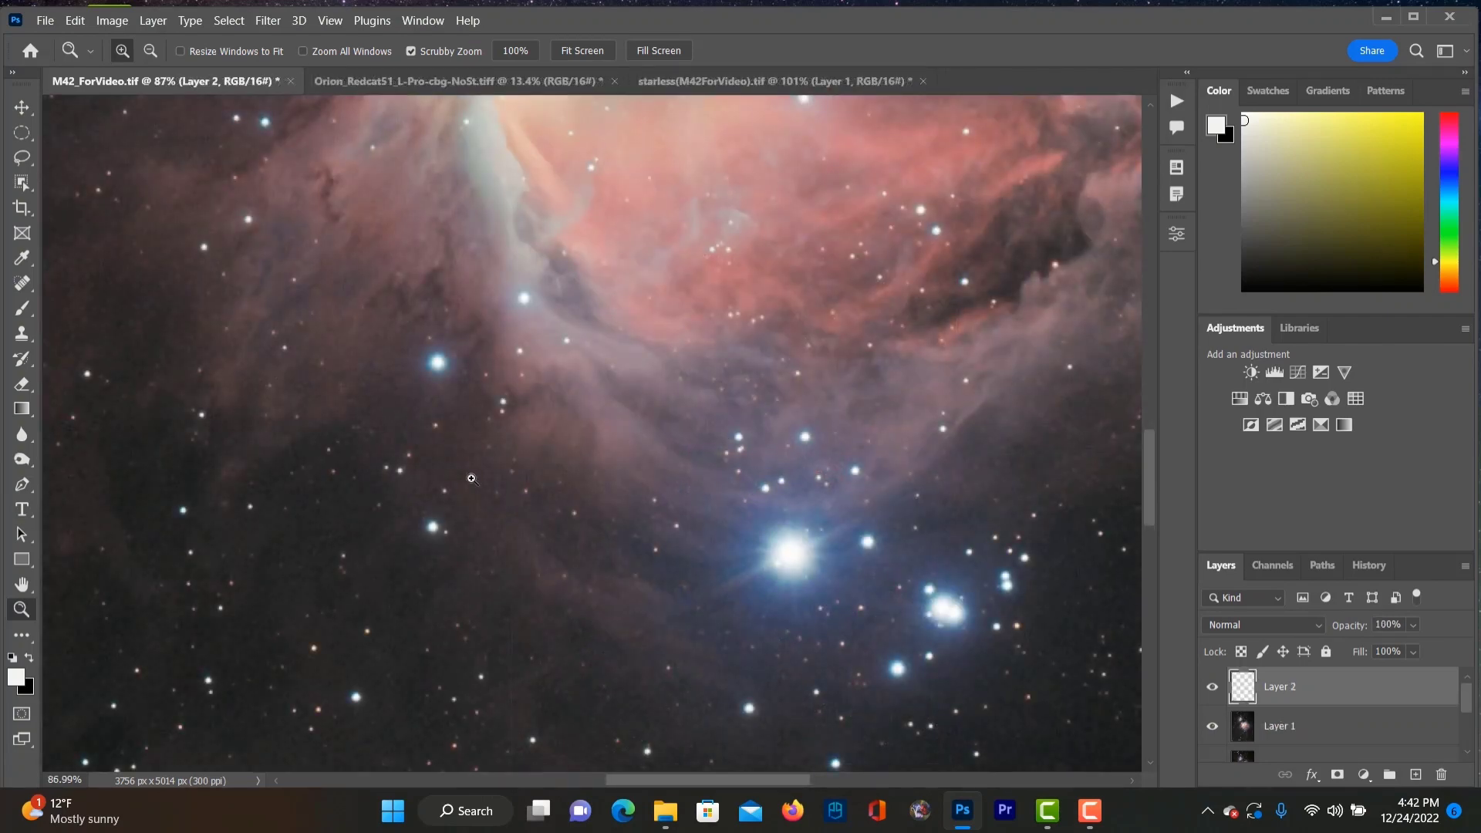
{"action": "left_click_drag", "start_coordinate": [1399, 690], "coordinate": [1416, 774]}
{"action": "right_click", "coordinate": [647, 454]}
{"action": "left_click", "coordinate": [690, 465]}
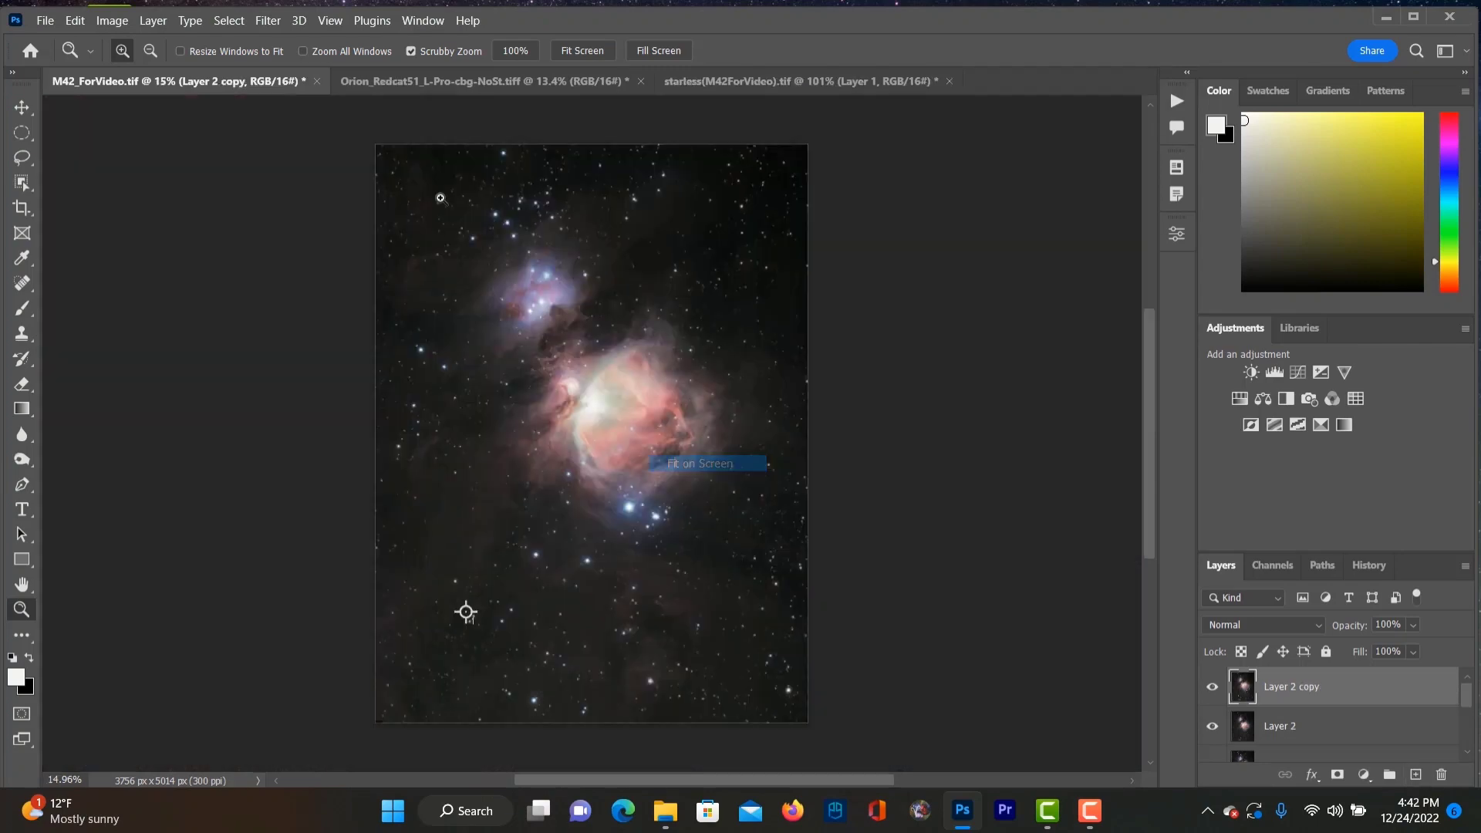
Step: Open the Camera Raw Filter on the duplicate, reset Color Noise Reduction and slightly raise Noise Reduction and Sharpening
{"action": "left_click", "coordinate": [268, 20]}
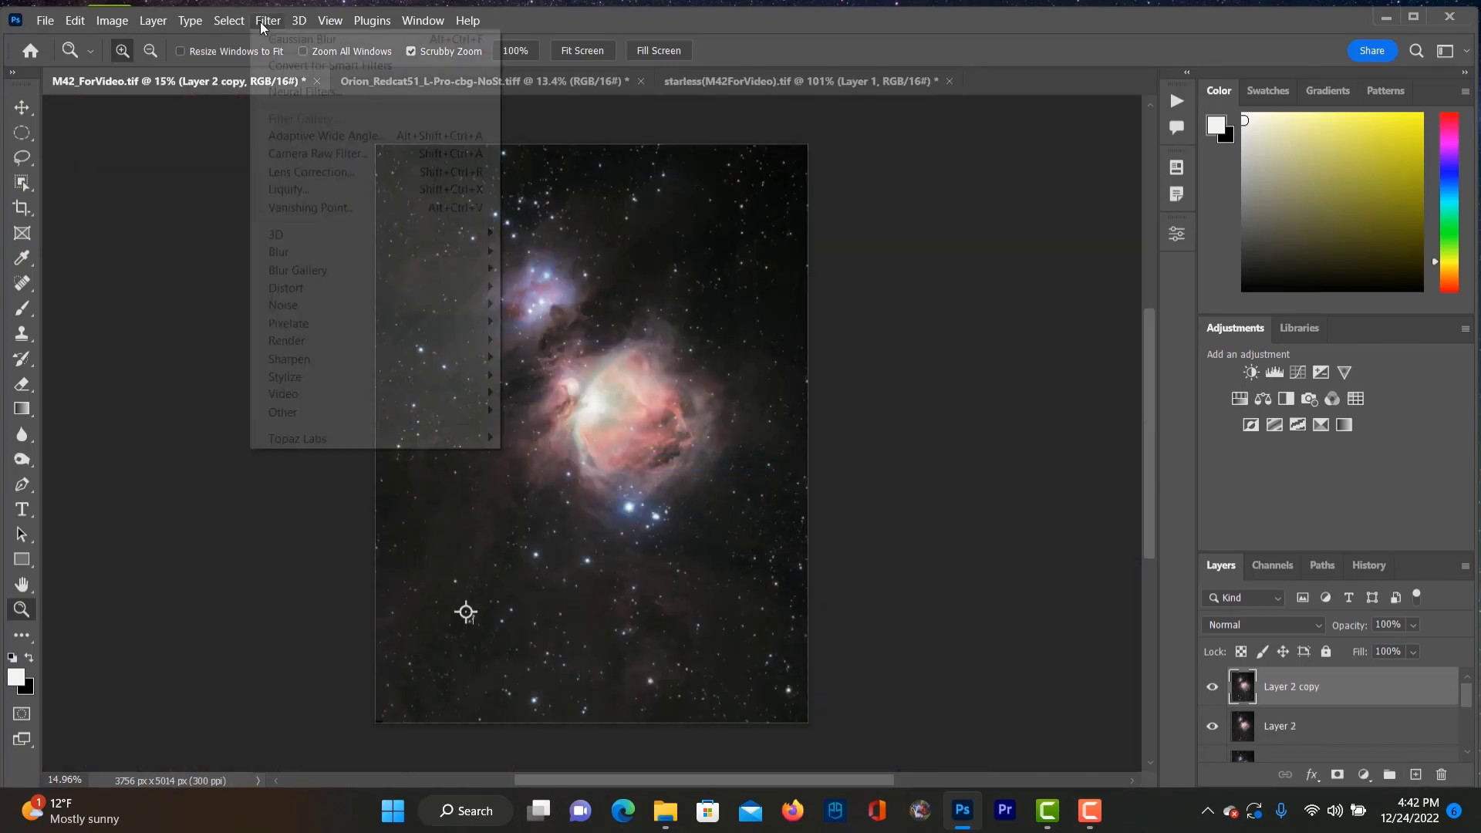
{"action": "left_click", "coordinate": [332, 155]}
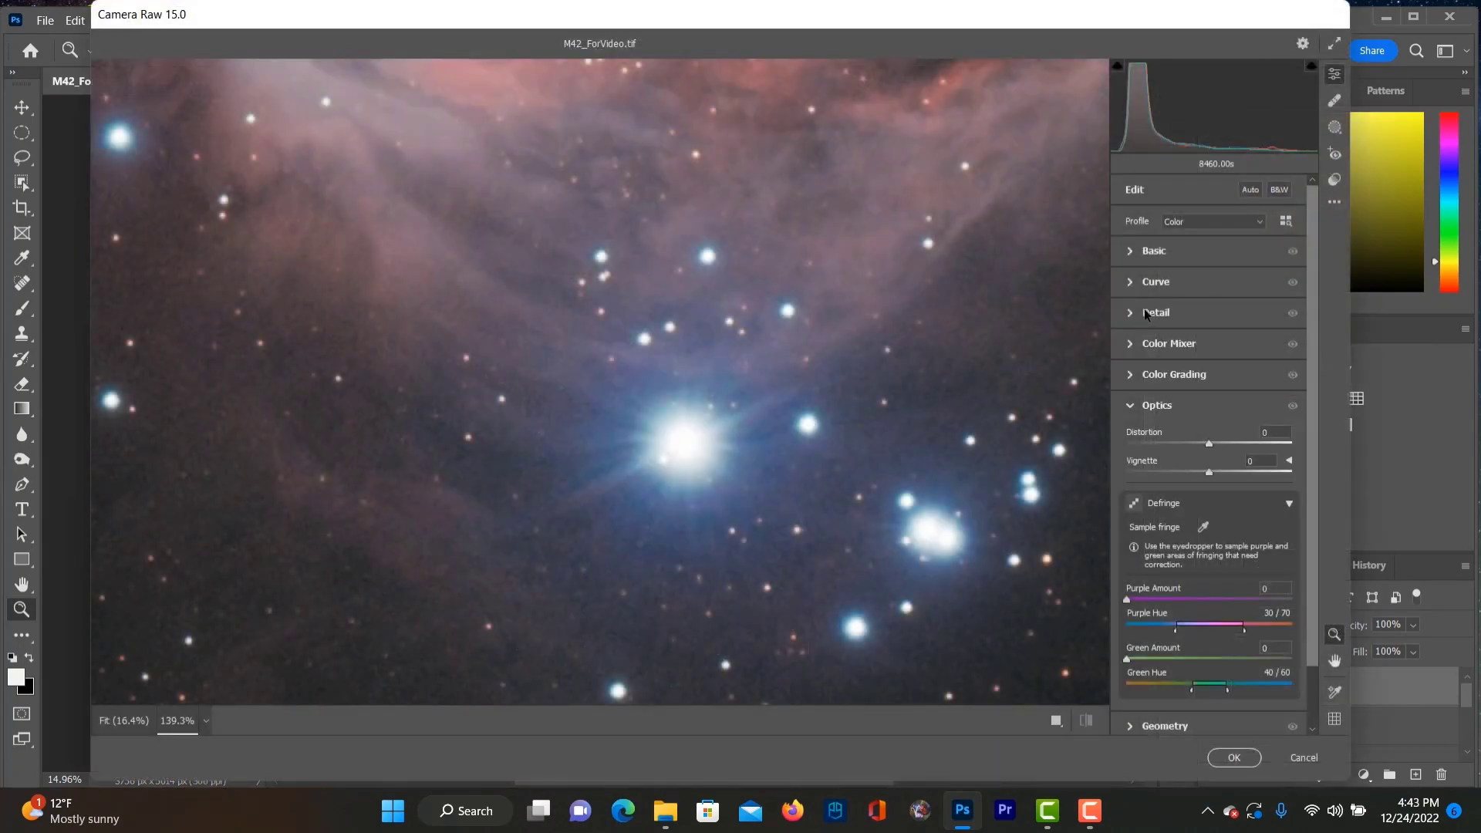
{"action": "left_click", "coordinate": [1149, 313]}
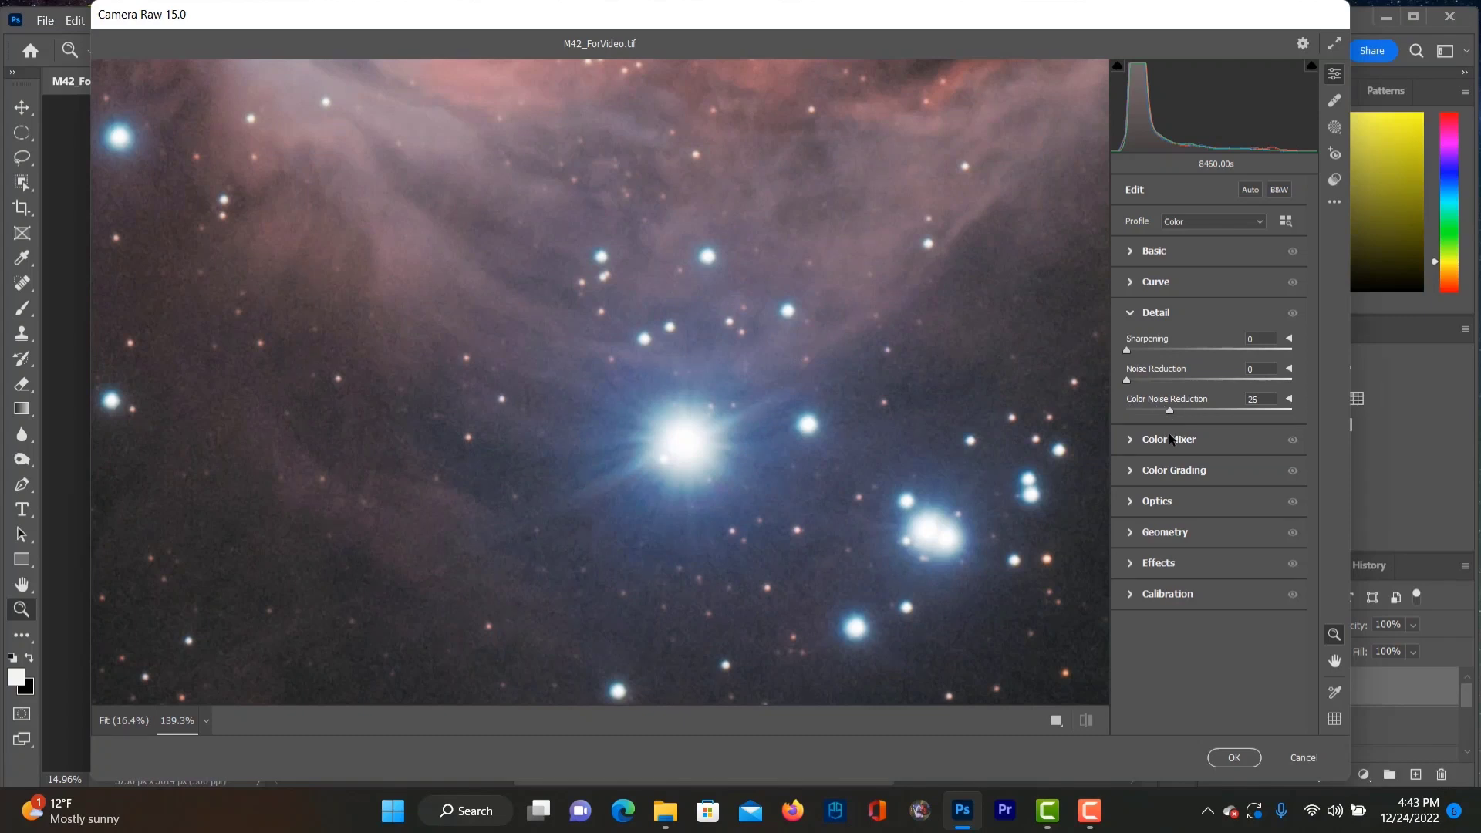
{"action": "double_click", "coordinate": [1169, 410]}
{"action": "left_click_drag", "start_coordinate": [1128, 382], "coordinate": [1138, 395]}
{"action": "left_click_drag", "start_coordinate": [1127, 348], "coordinate": [1138, 359]}
Step: Try lowering the overall Highlights in the Basic adjustments and inspect the nebula's bright core
{"action": "left_click", "coordinate": [643, 248], "text": "alt"}
{"action": "left_click", "coordinate": [1170, 251]}
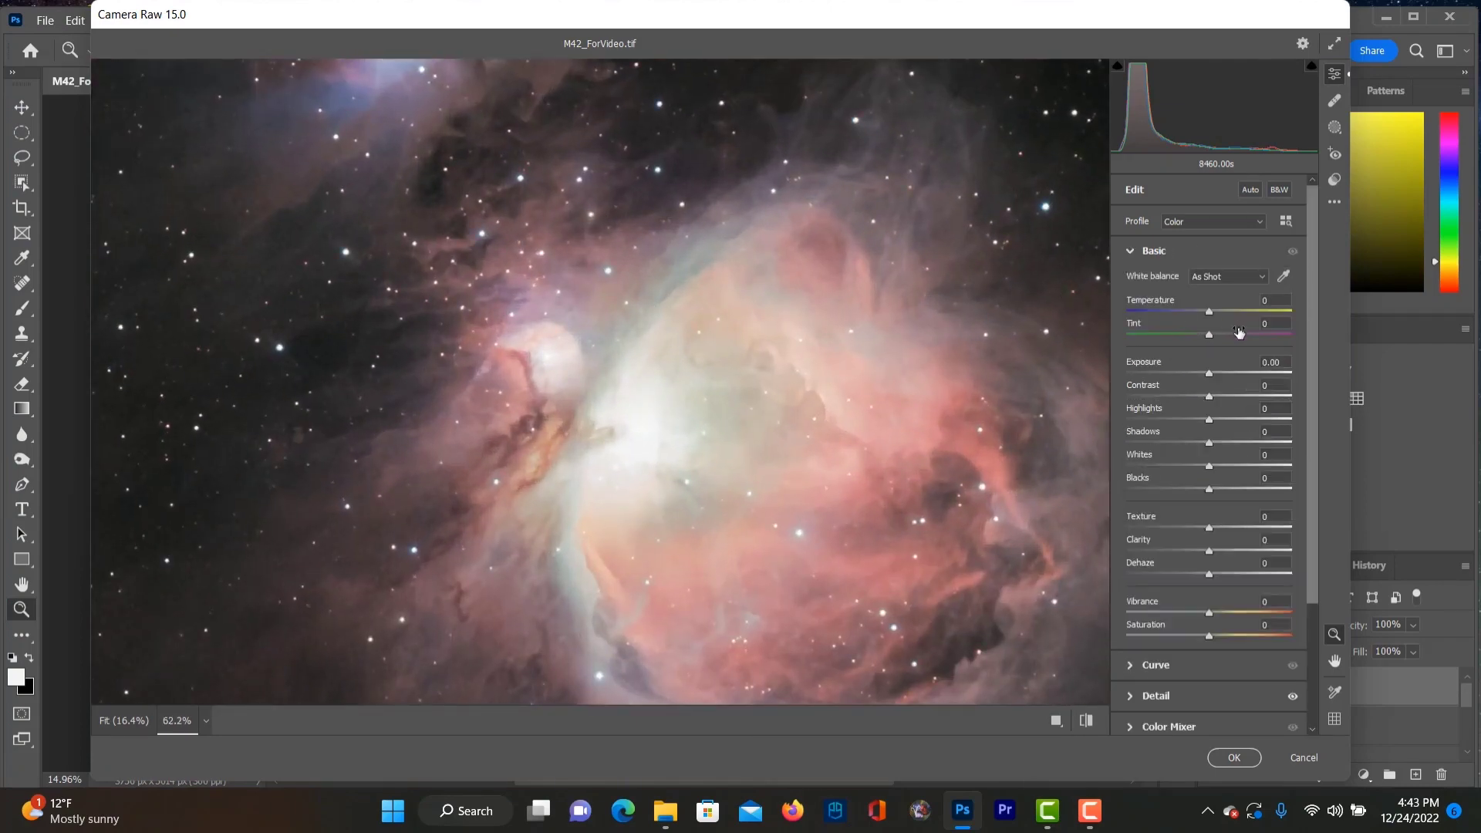
{"action": "left_click_drag", "start_coordinate": [1210, 422], "coordinate": [1148, 423]}
{"action": "left_click_drag", "start_coordinate": [616, 434], "coordinate": [762, 437]}
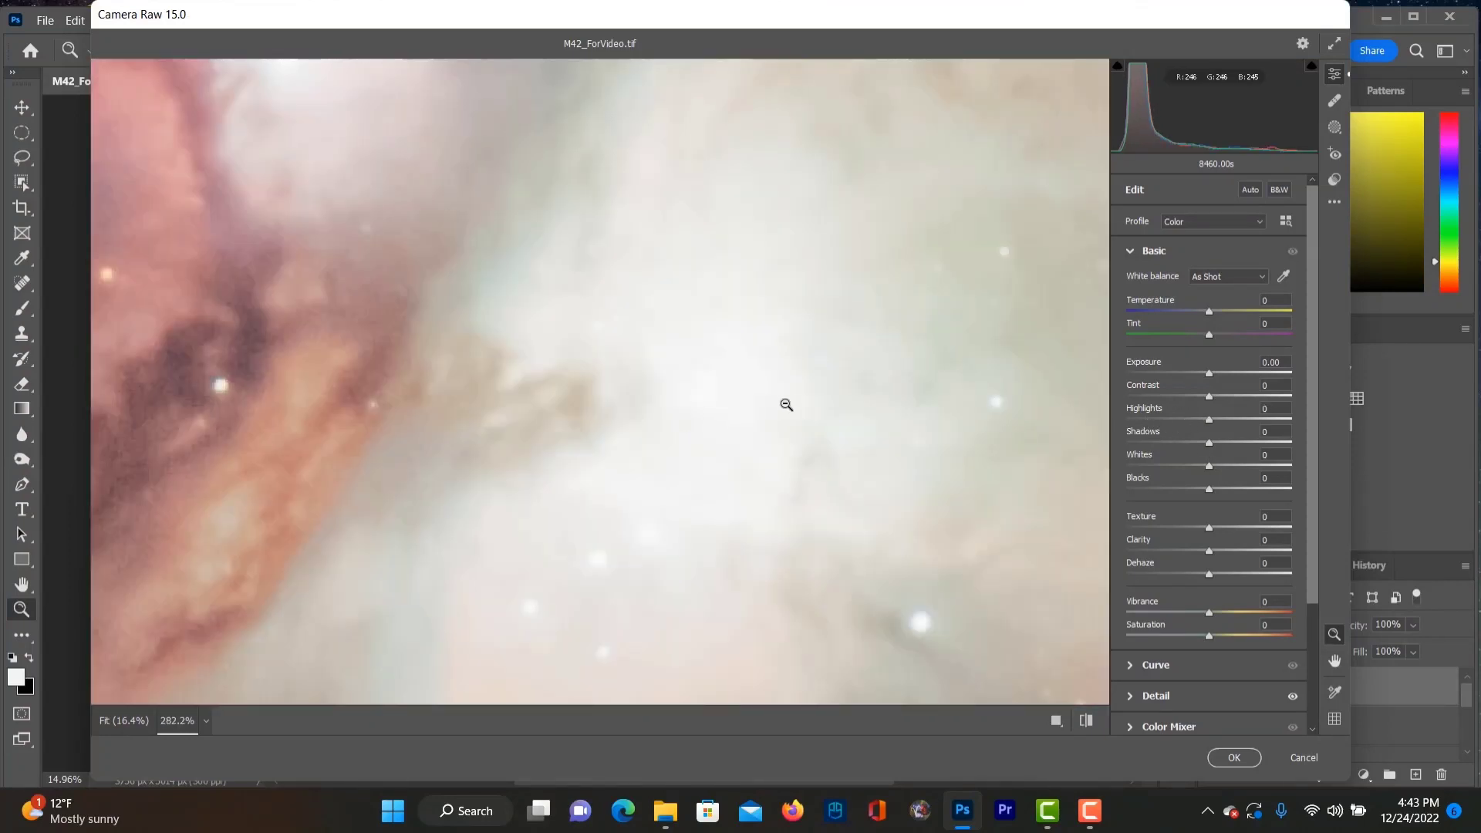
{"action": "left_click_drag", "start_coordinate": [787, 404], "coordinate": [633, 549]}
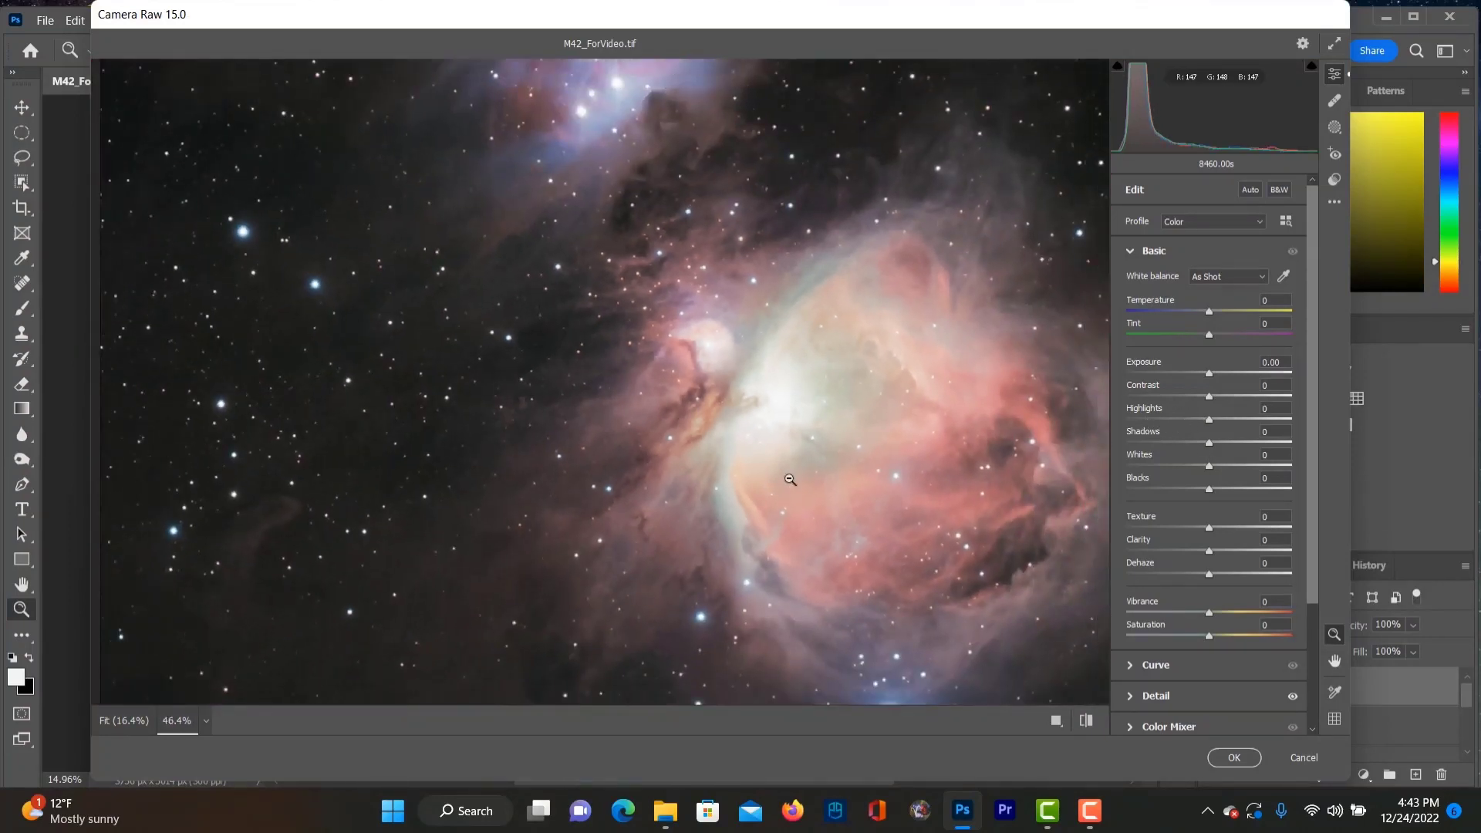
{"action": "right_click", "coordinate": [790, 479]}
{"action": "left_click", "coordinate": [852, 366]}
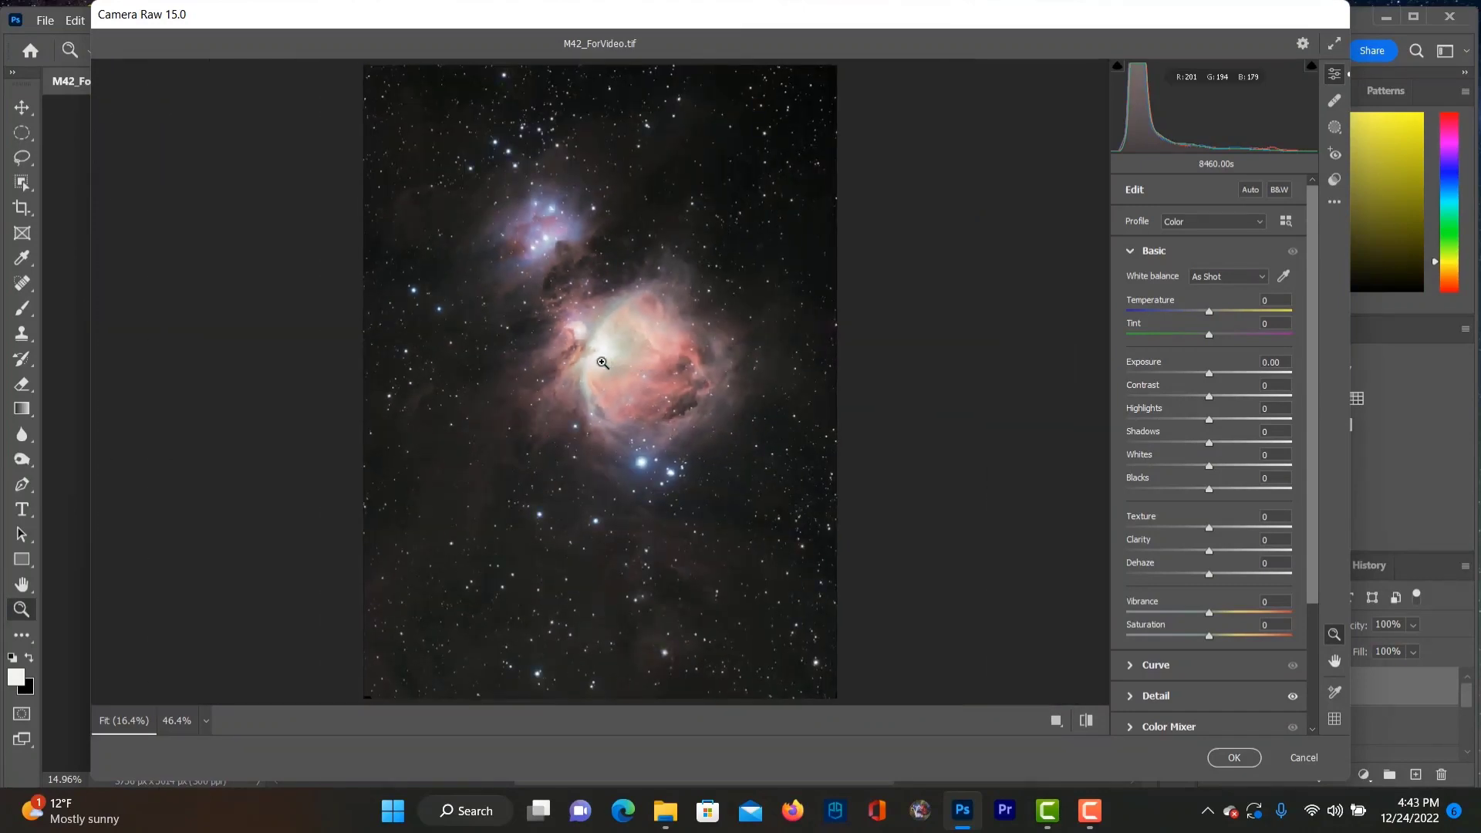
Step: Add a radial gradient mask centred on the large nebula's bright core
{"action": "left_click", "coordinate": [1335, 127]}
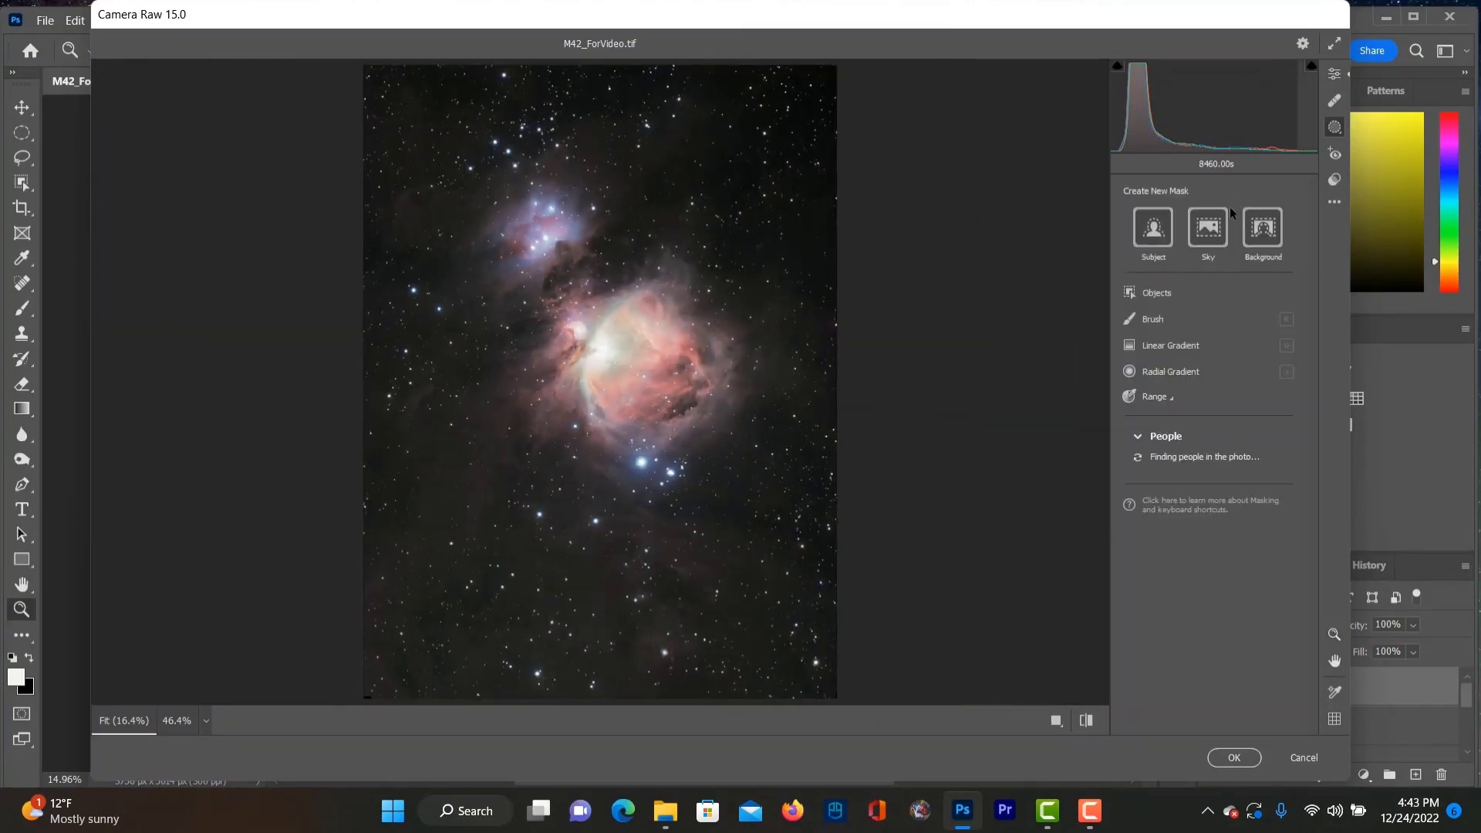
{"action": "left_click", "coordinate": [1156, 372]}
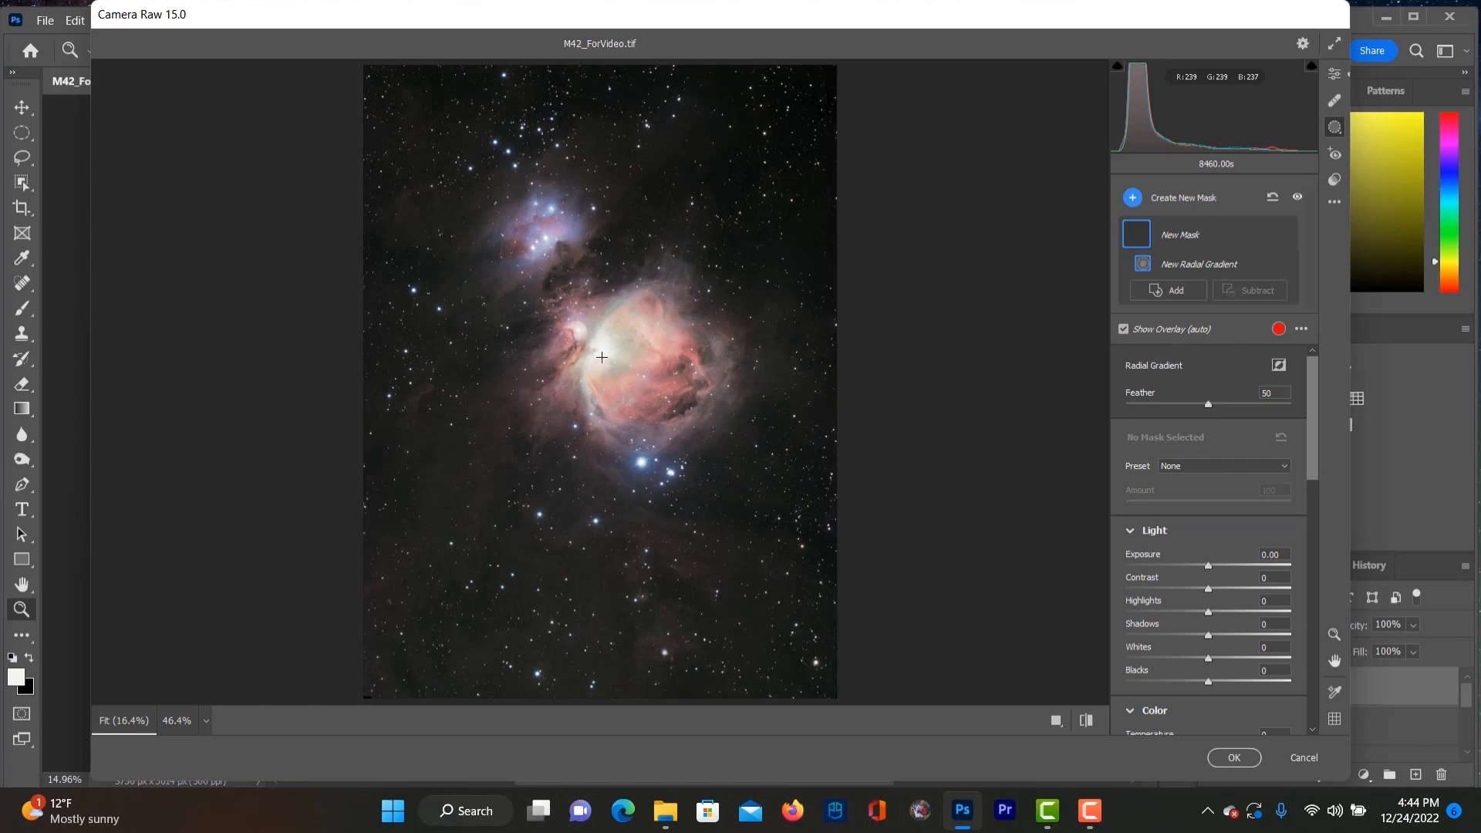
{"action": "left_click_drag", "start_coordinate": [601, 357], "coordinate": [653, 361]}
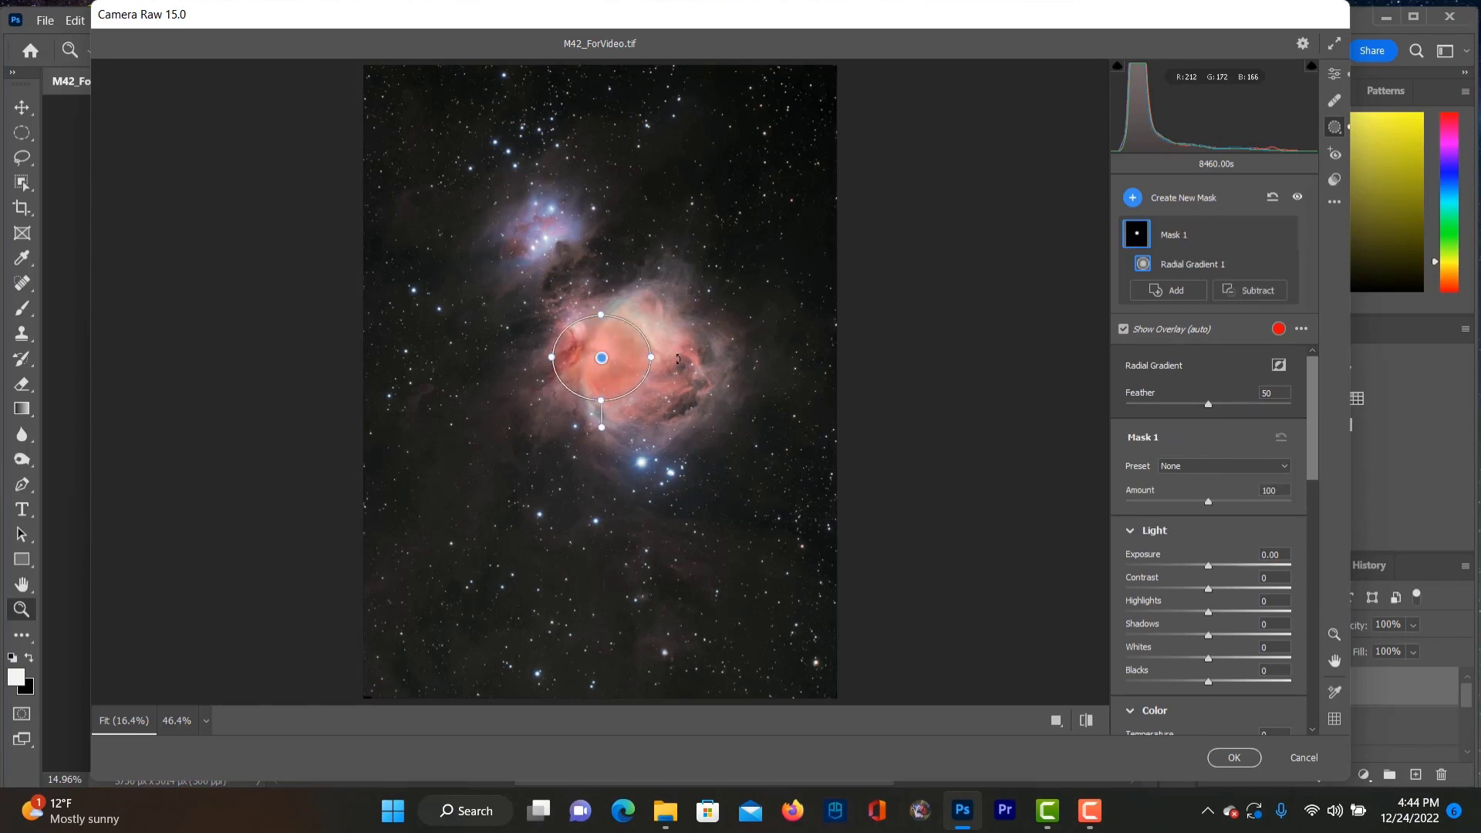
Step: Enlarge the radial mask around the core, set its Highlights to -18 and slightly raise its Whites
{"action": "mouse_move", "coordinate": [1209, 612]}
{"action": "left_mouse_down"}
{"action": "mouse_move", "coordinate": [1183, 627]}
{"action": "mouse_move", "coordinate": [1203, 614]}
{"action": "left_mouse_up"}
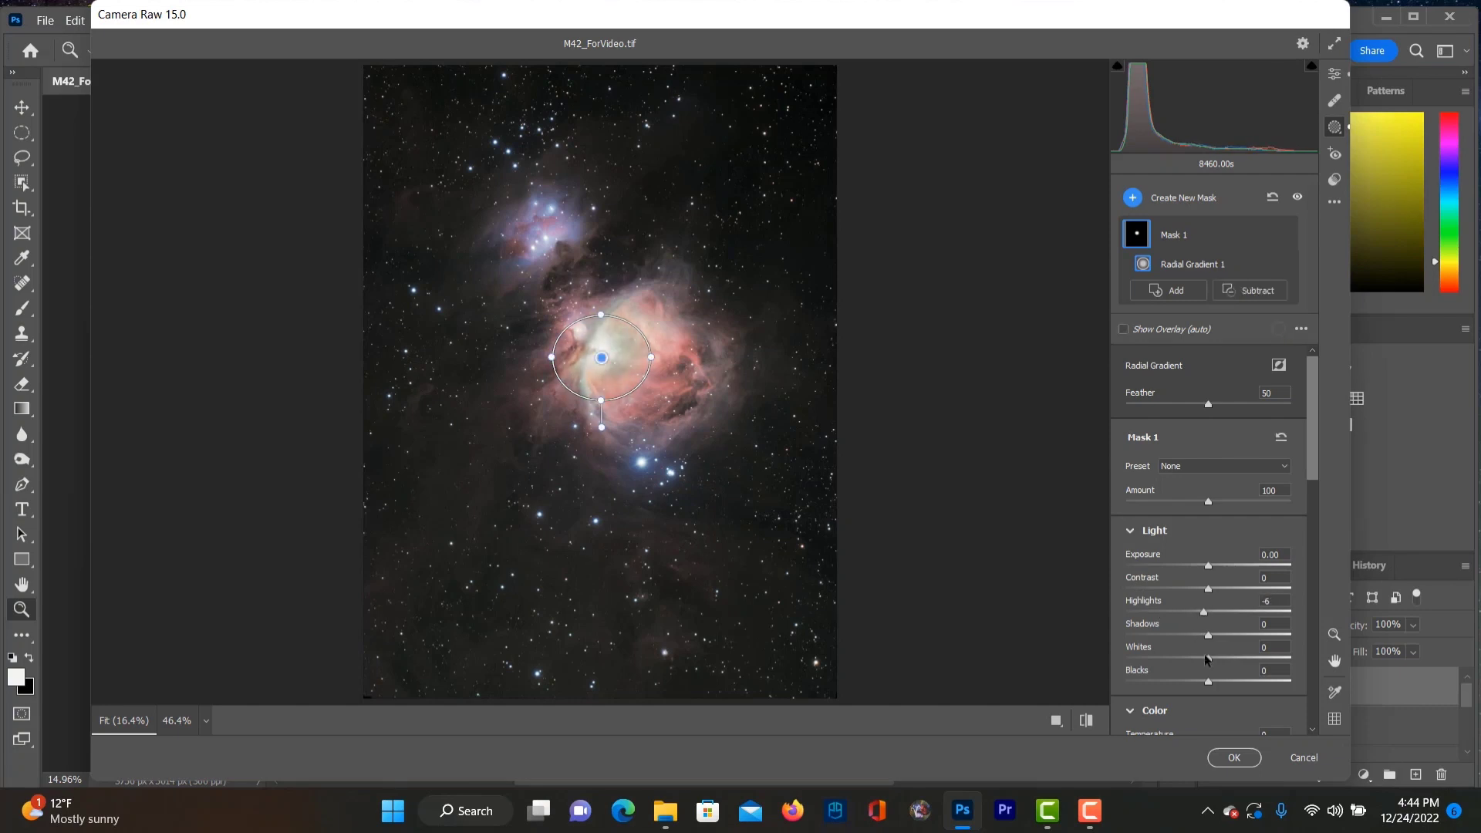
{"action": "left_click_drag", "start_coordinate": [602, 315], "coordinate": [602, 289]}
{"action": "left_click_drag", "start_coordinate": [653, 356], "coordinate": [682, 357]}
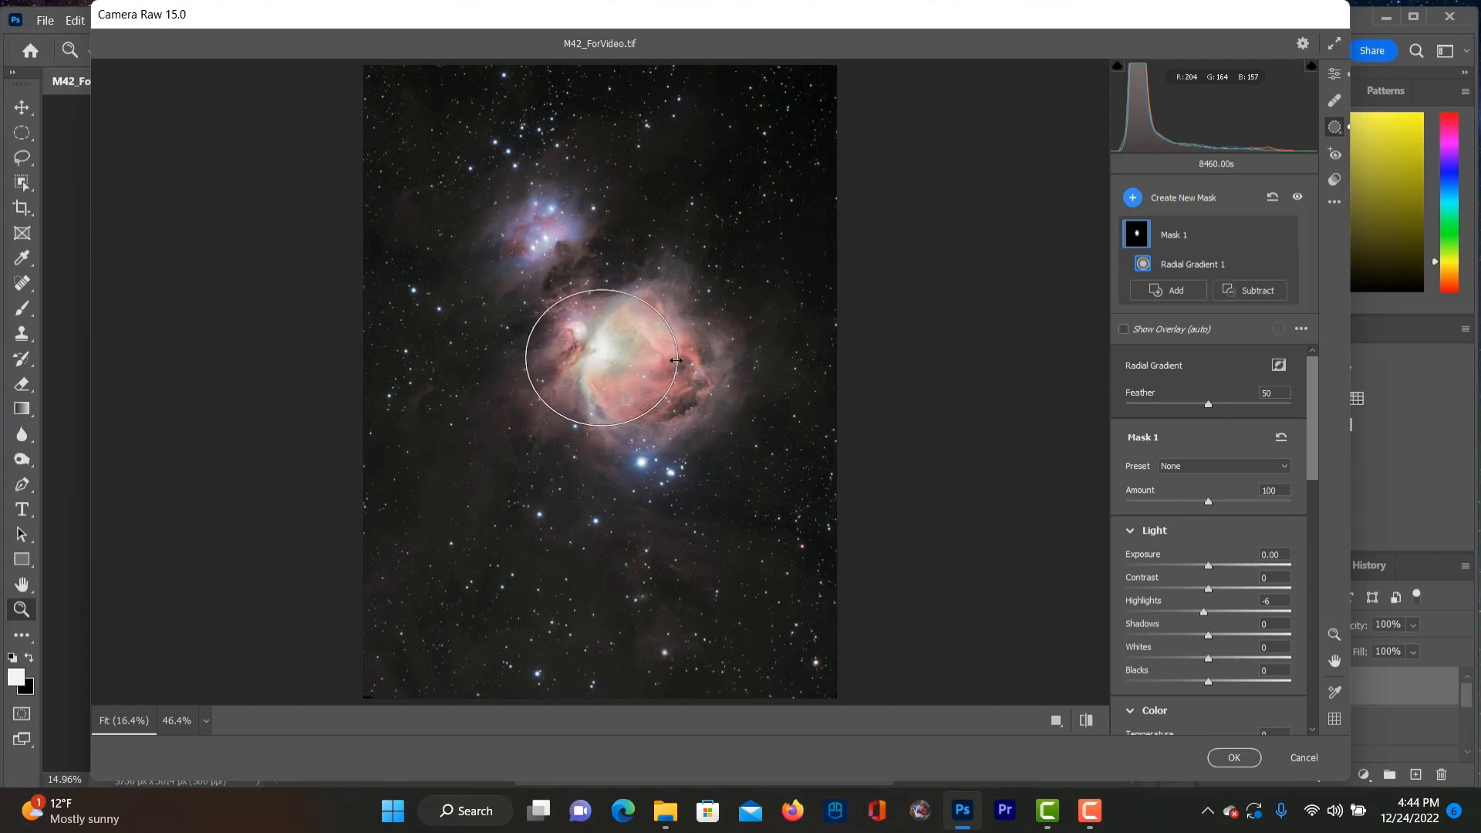
{"action": "left_click_drag", "start_coordinate": [1204, 612], "coordinate": [1195, 621]}
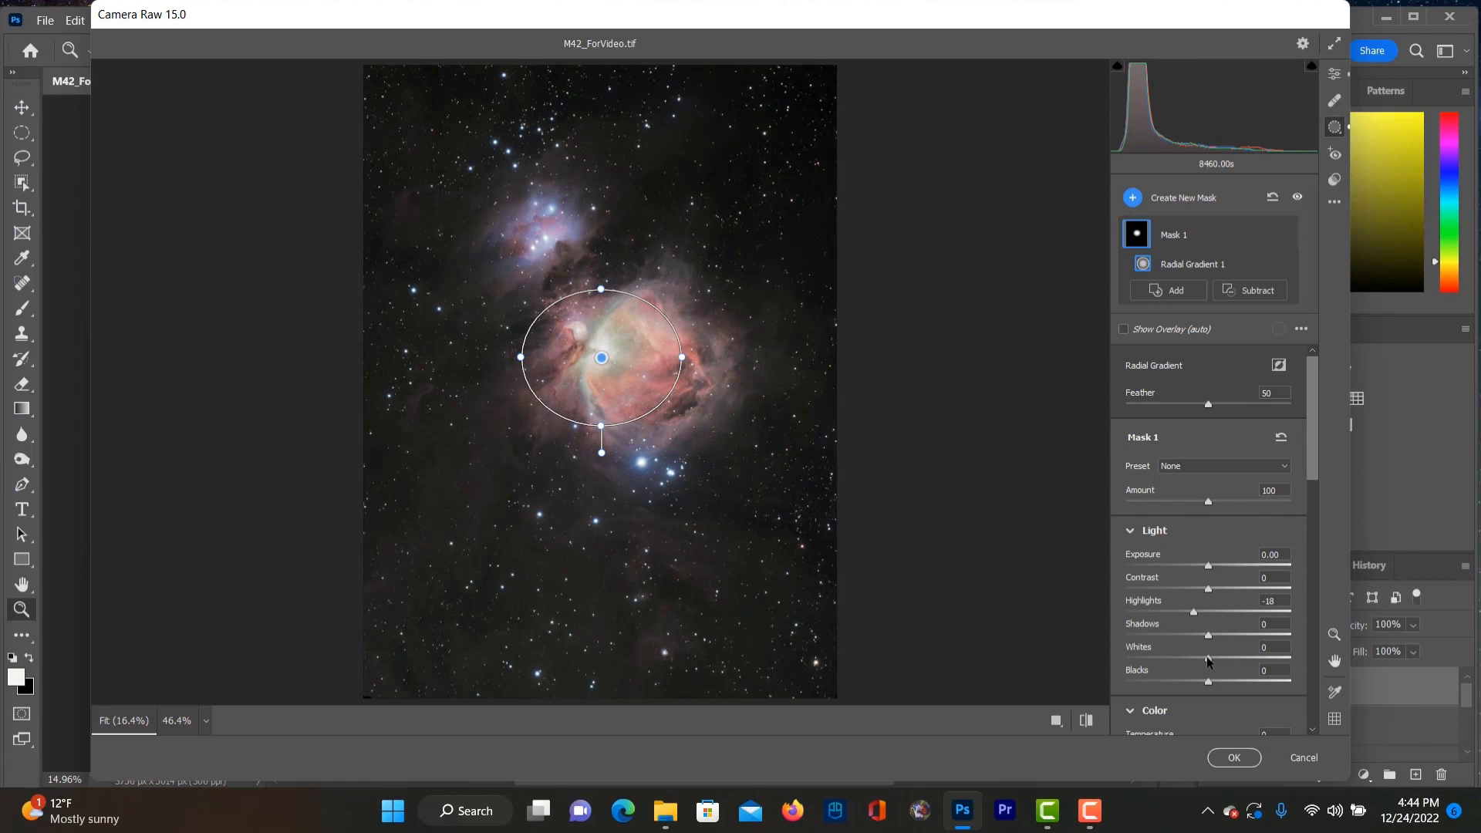
{"action": "left_click_drag", "start_coordinate": [1207, 659], "coordinate": [1220, 658]}
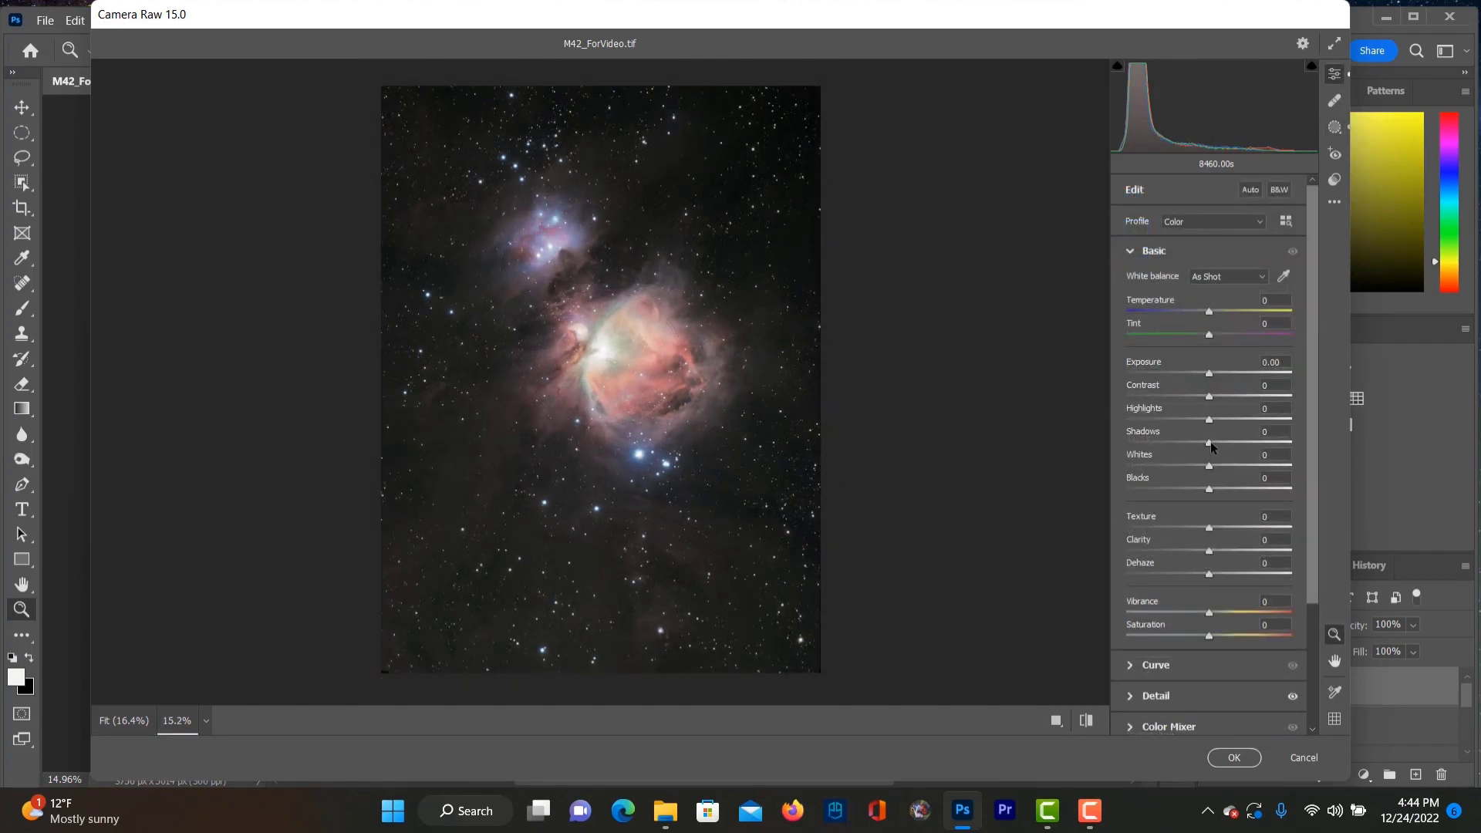
Step: Set the overall Shadows to +24, Blacks to +30, Texture to -5 and Clarity to +8
{"action": "left_click_drag", "start_coordinate": [1209, 442], "coordinate": [1233, 494]}
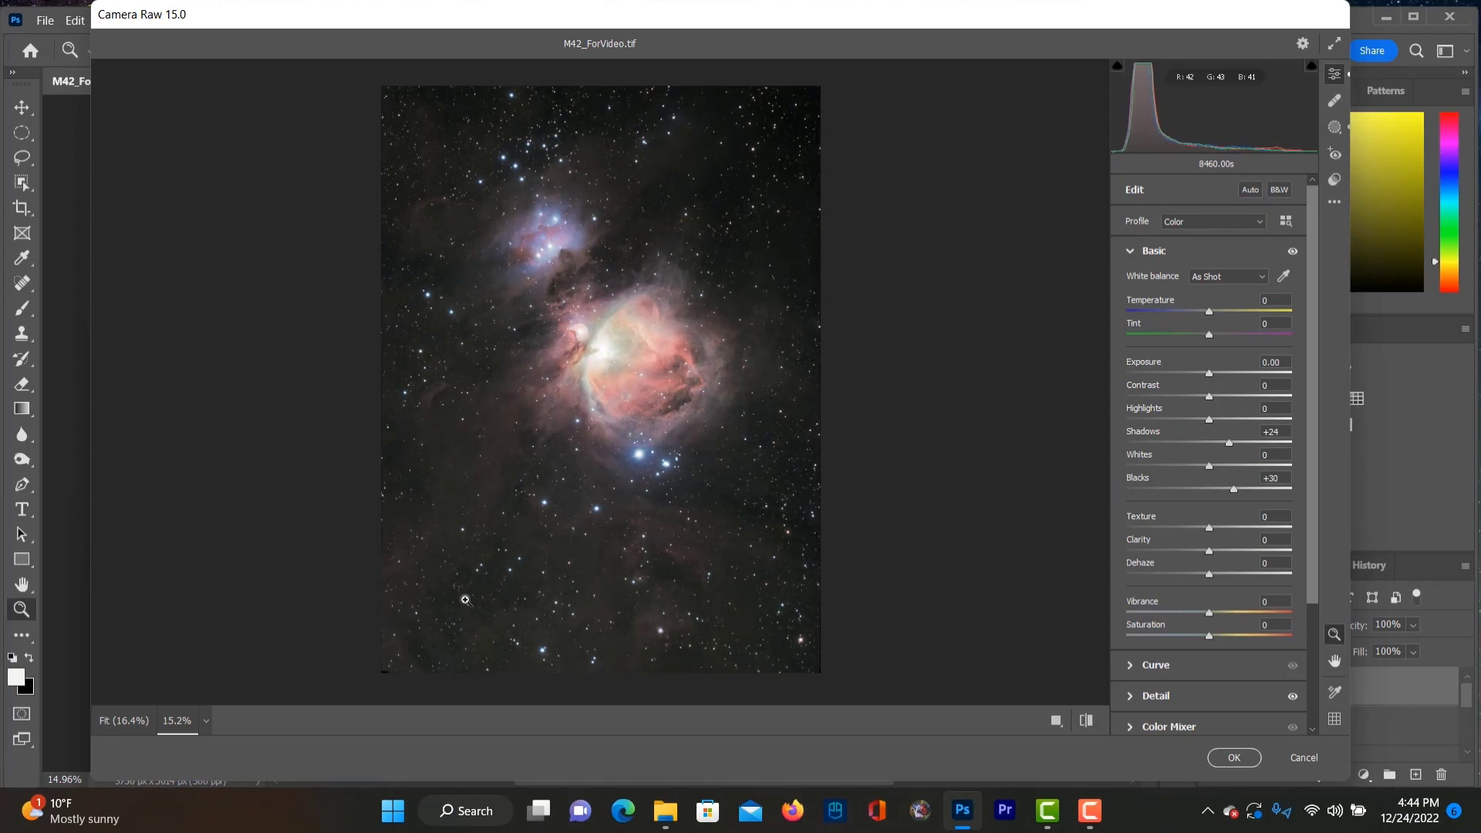
{"action": "left_click", "coordinate": [660, 637]}
{"action": "left_click_drag", "start_coordinate": [826, 626], "coordinate": [644, 646]}
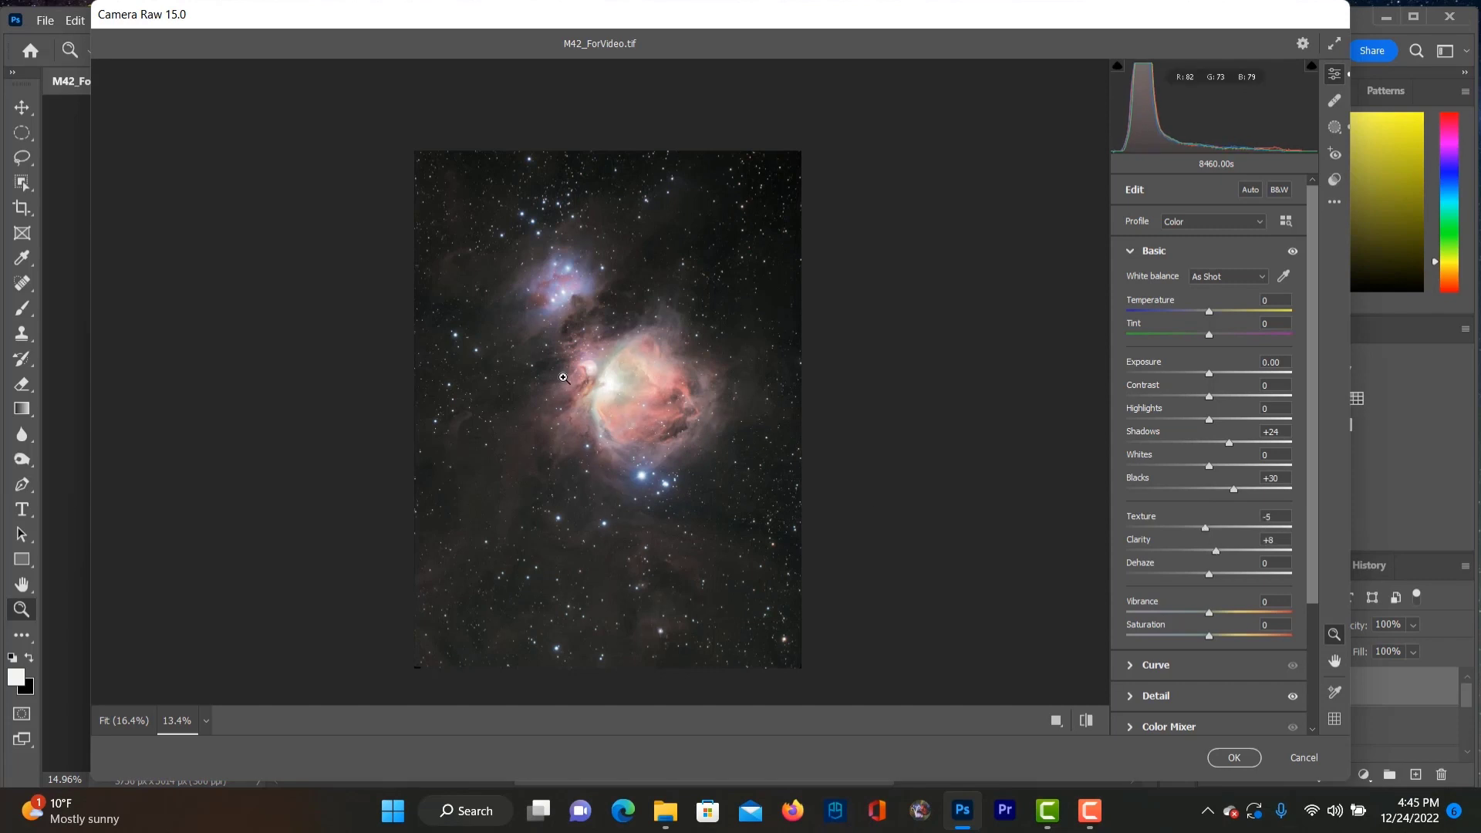
Step: Set the overall Dehaze to +13, checking the dust around the nebula's core and the whole image
{"action": "left_click_drag", "start_coordinate": [561, 376], "coordinate": [678, 379]}
{"action": "left_click_drag", "start_coordinate": [1209, 574], "coordinate": [1219, 578]}
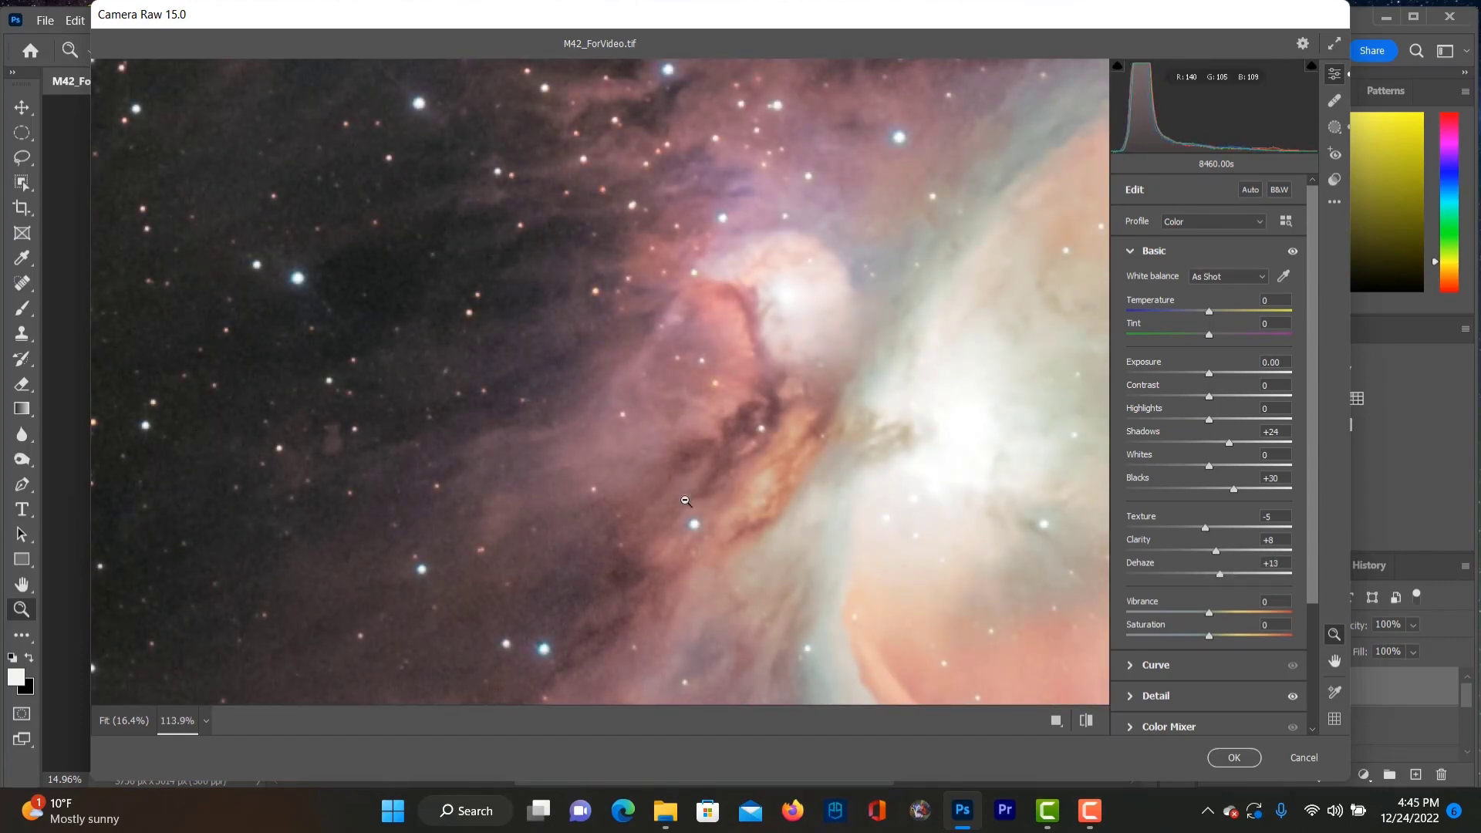
{"action": "left_click_drag", "start_coordinate": [790, 512], "coordinate": [718, 556]}
{"action": "right_click", "coordinate": [718, 555]}
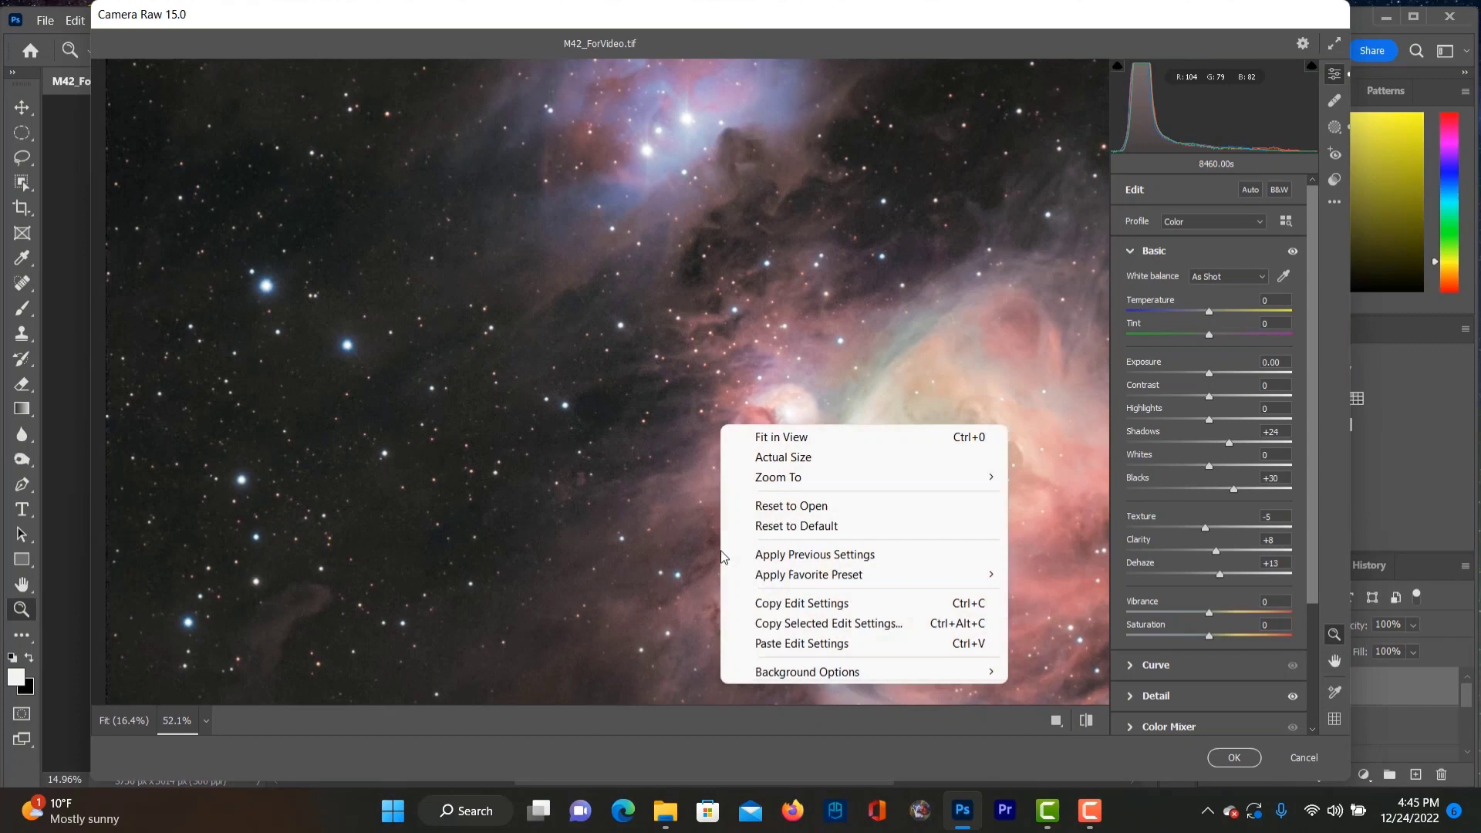
{"action": "left_click", "coordinate": [773, 439]}
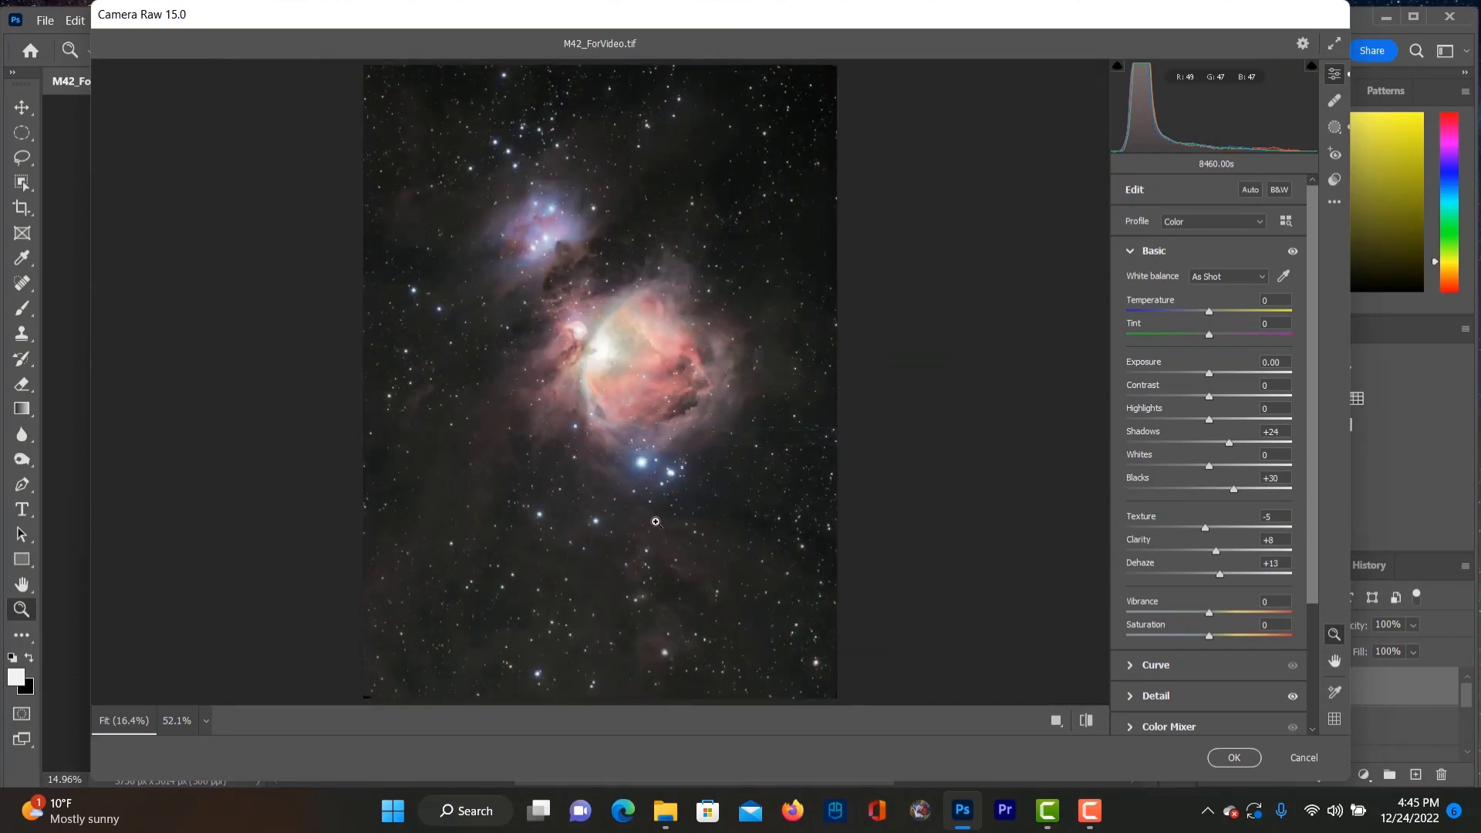
Step: Apply the Camera Raw adjustments to Layer 2 copy and compare the image with and without that layer
{"action": "left_click_drag", "start_coordinate": [660, 475], "coordinate": [644, 621]}
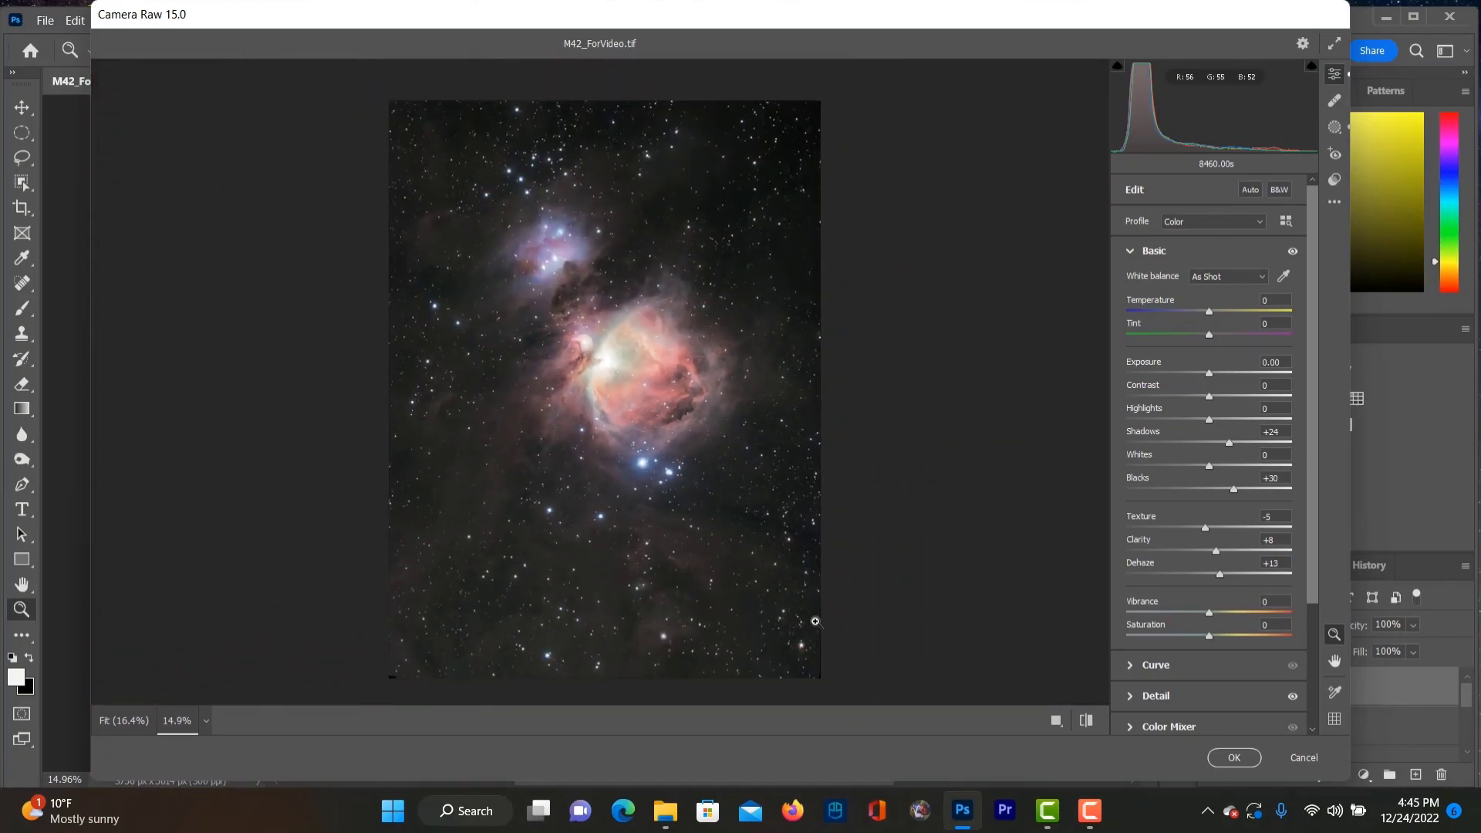
{"action": "left_click", "coordinate": [1234, 758]}
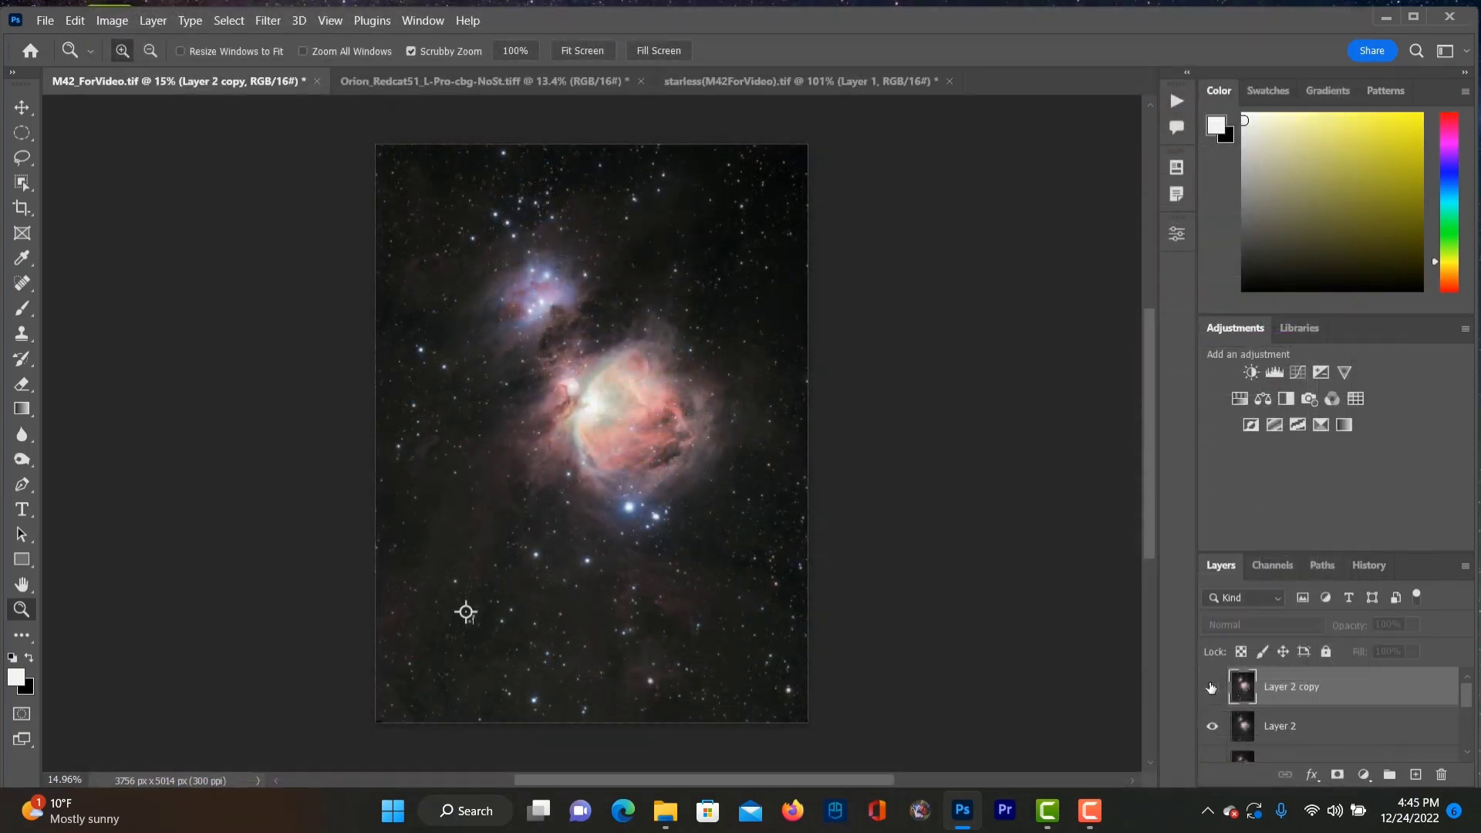
{"action": "left_click", "coordinate": [1213, 687]}
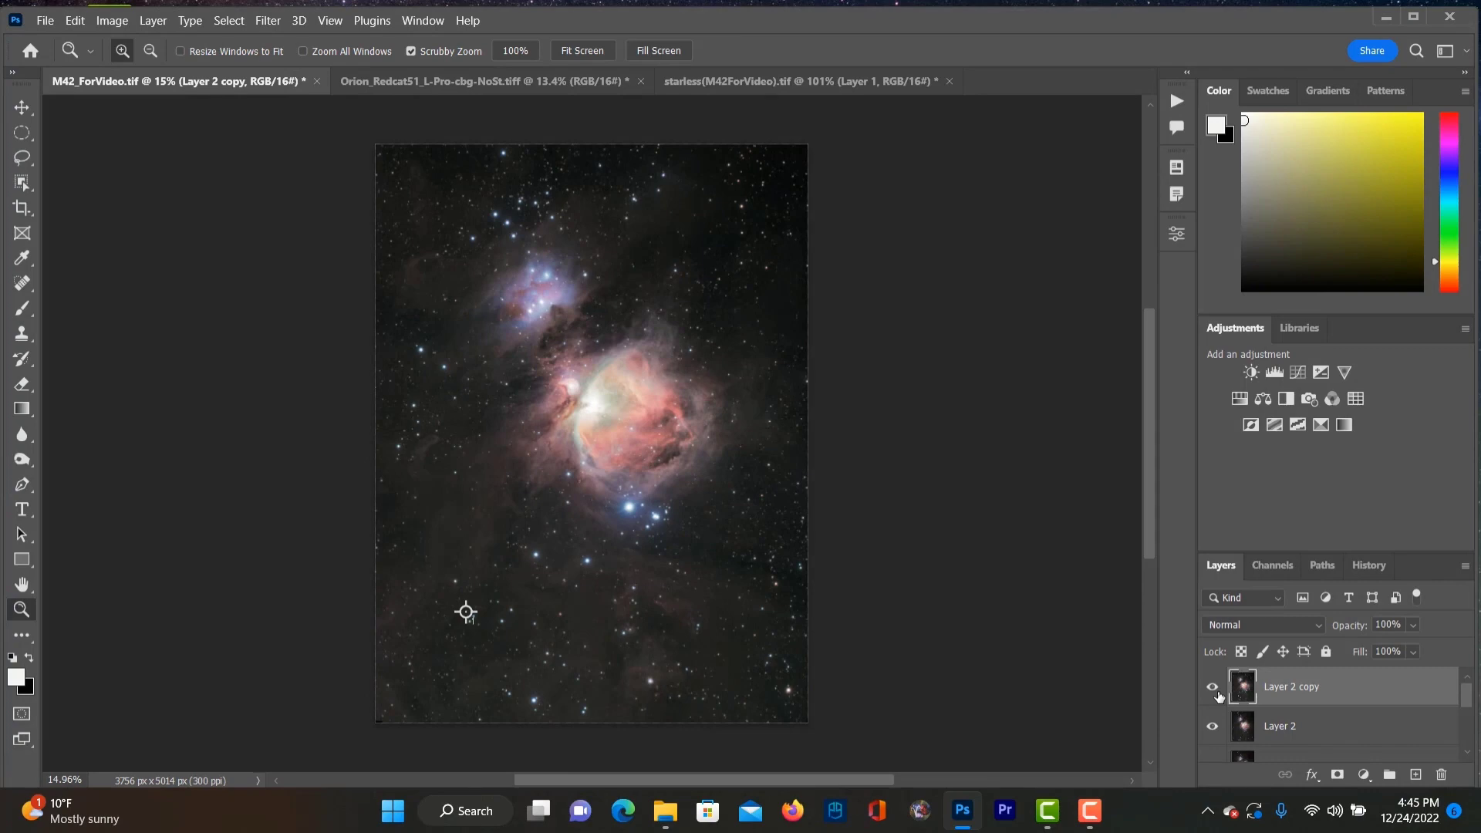
{"action": "left_click", "coordinate": [1218, 692]}
{"action": "left_click", "coordinate": [1218, 692]}
{"action": "left_click", "coordinate": [1218, 693]}
{"action": "left_click", "coordinate": [1217, 692]}
{"action": "left_click_drag", "start_coordinate": [419, 301], "coordinate": [421, 446]}
{"action": "right_click", "coordinate": [673, 550]}
{"action": "left_click", "coordinate": [721, 584]}
Step: Stamp all visible layers into a new merged layer on top and duplicate it
{"action": "key", "text": "ctrl+alt+shift+e"}
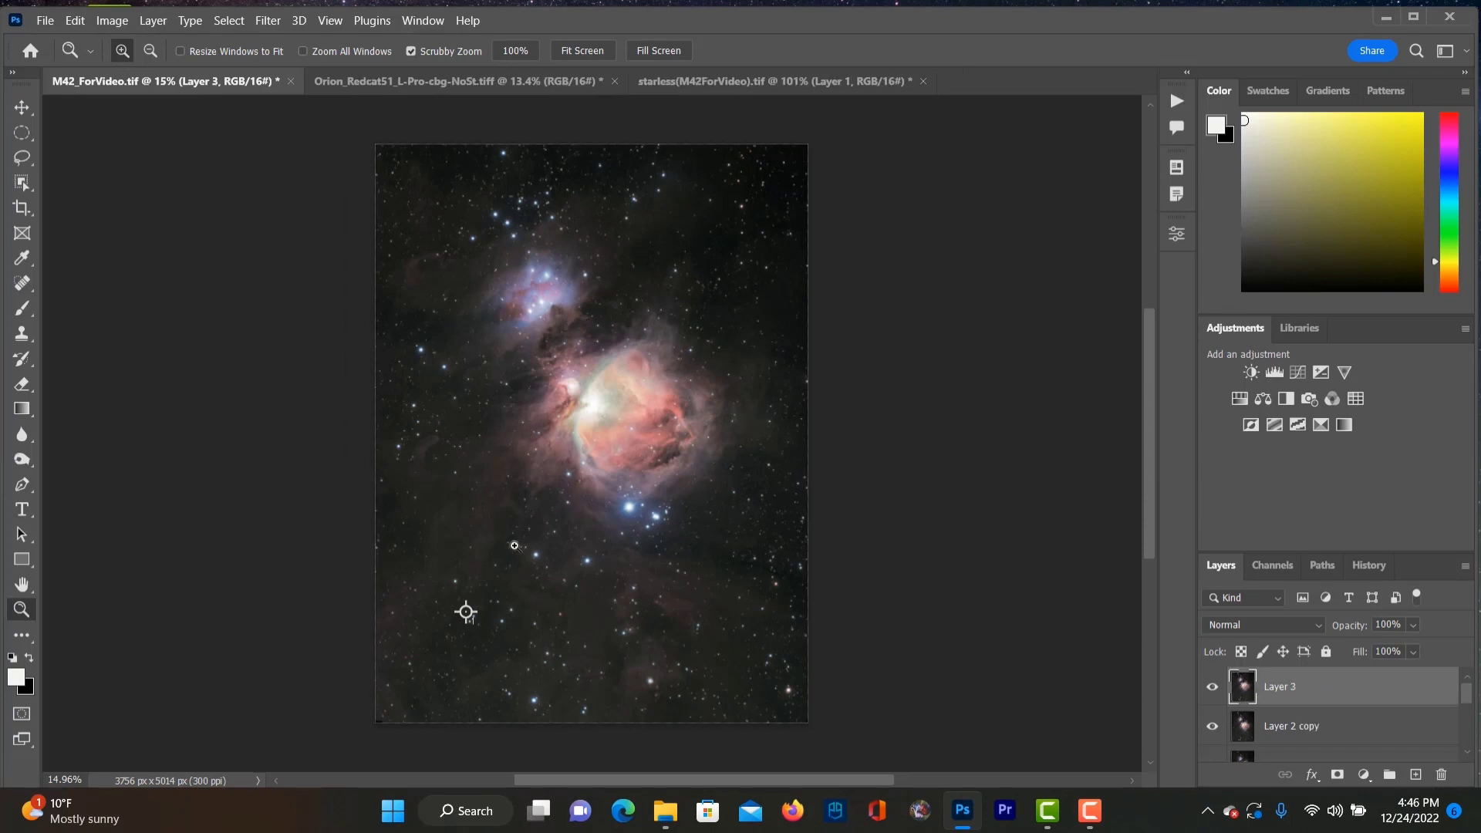
{"action": "left_click_drag", "start_coordinate": [1388, 698], "coordinate": [1416, 775]}
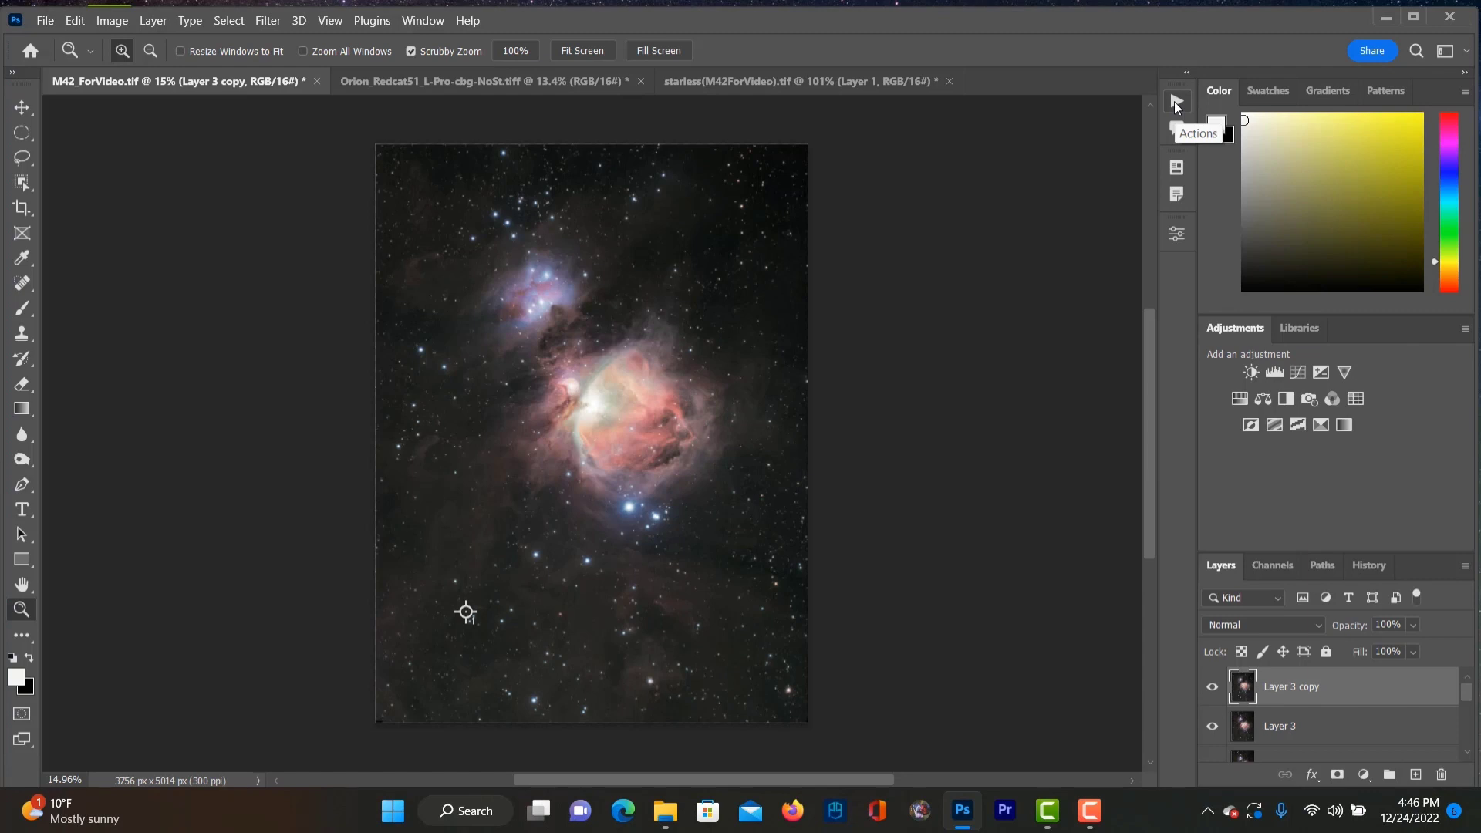
Step: Run the Select Brighter Stars action from the Astronomy Tools set on the duplicated layer
{"action": "left_click", "coordinate": [1178, 103]}
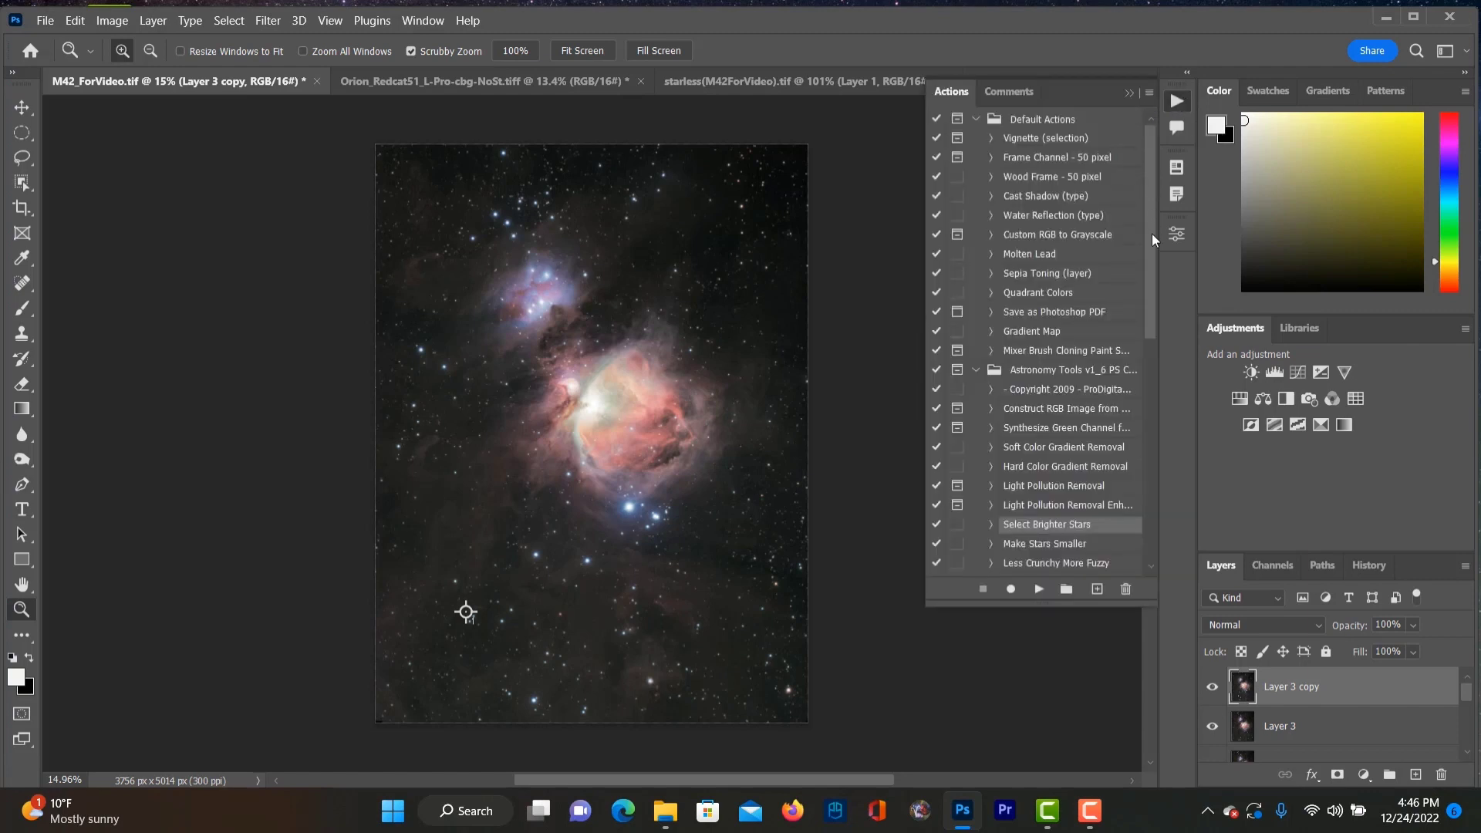
{"action": "left_click_drag", "start_coordinate": [1149, 293], "coordinate": [1148, 420]}
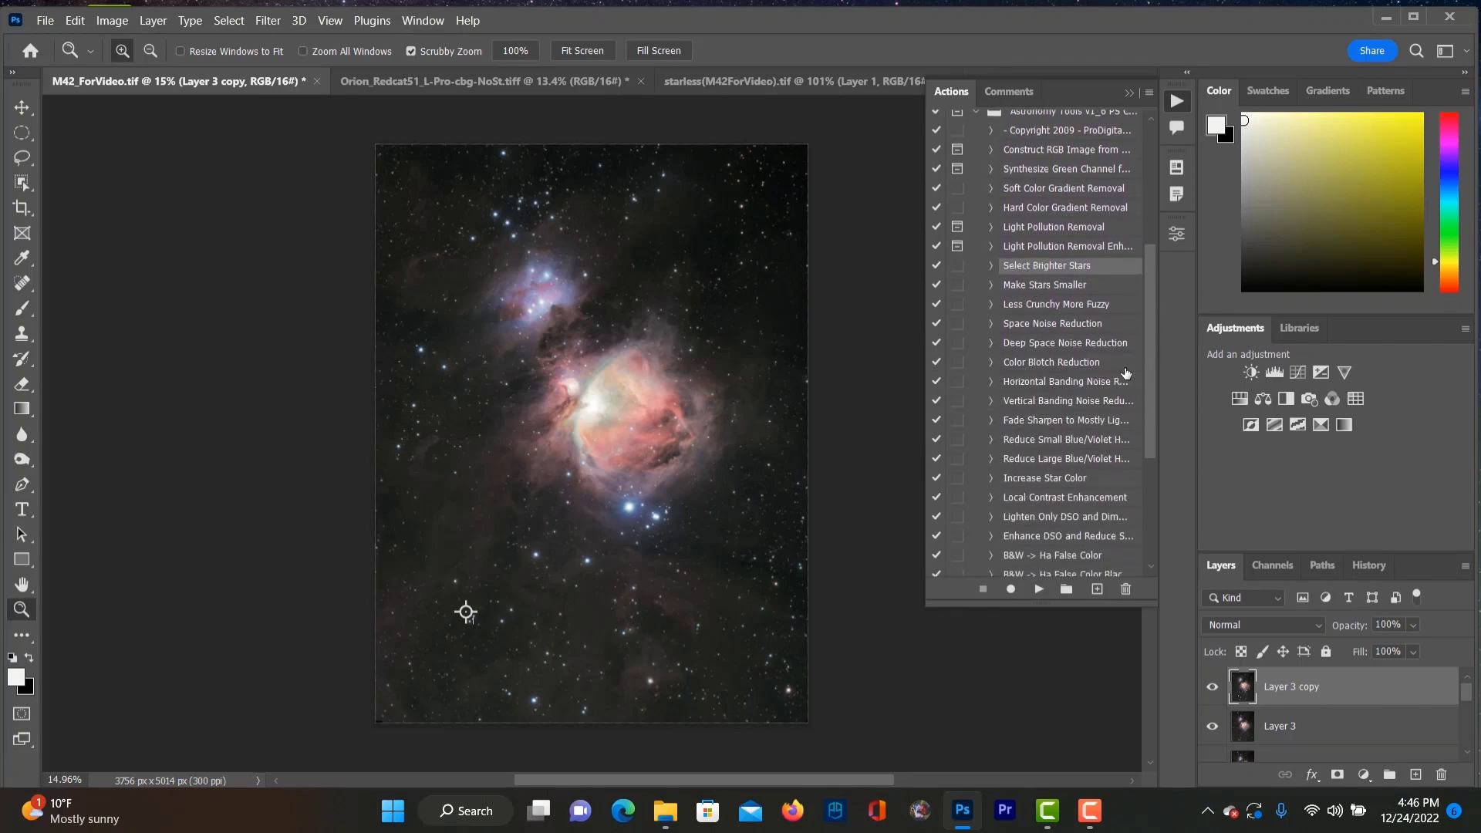
{"action": "mouse_move", "coordinate": [1149, 338]}
{"action": "left_mouse_down"}
{"action": "mouse_move", "coordinate": [1155, 472]}
{"action": "mouse_move", "coordinate": [1151, 360]}
{"action": "left_mouse_up"}
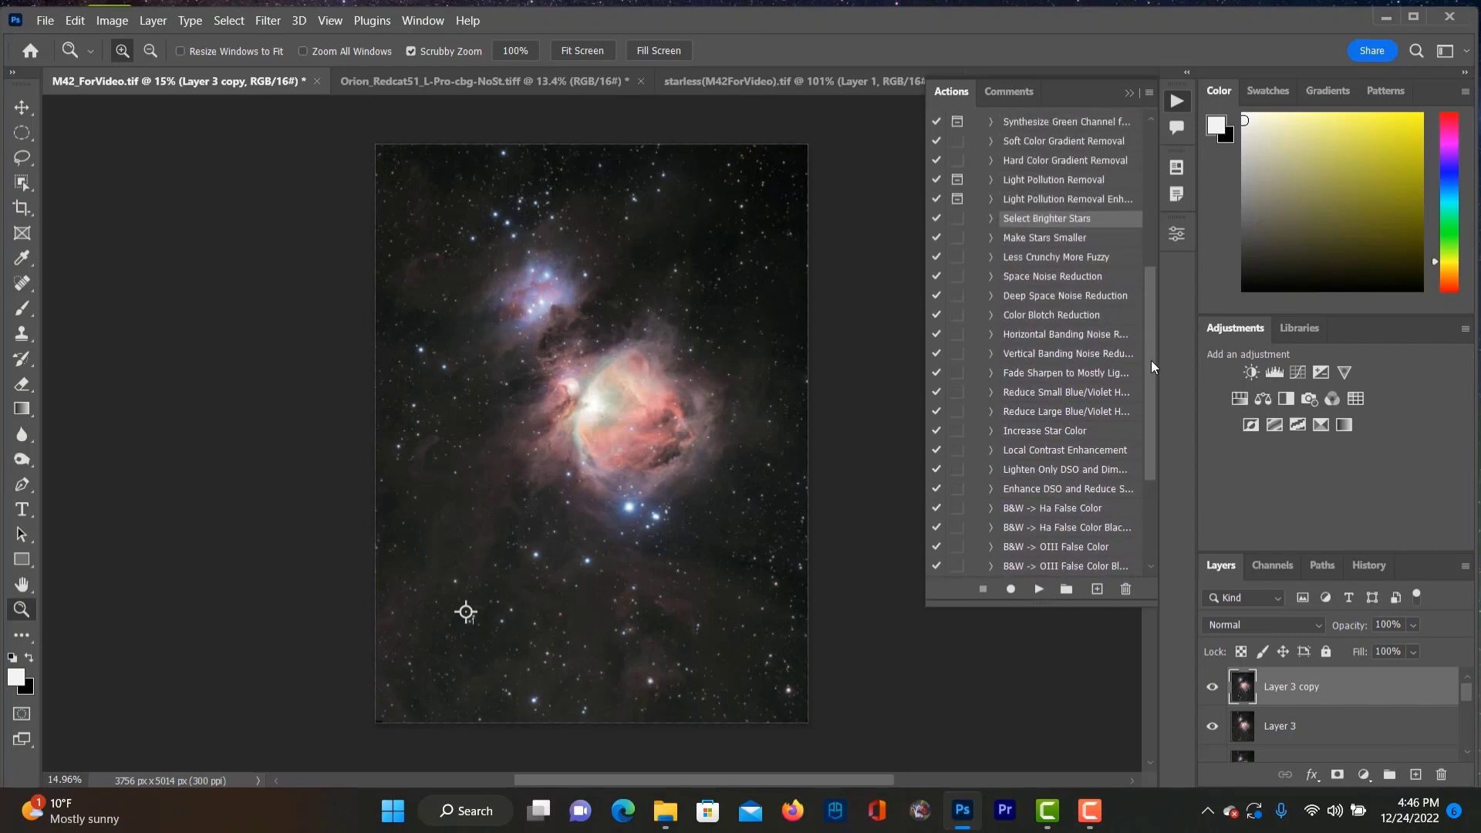
{"action": "mouse_move", "coordinate": [1151, 360]}
{"action": "left_mouse_down"}
{"action": "mouse_move", "coordinate": [1146, 347]}
{"action": "mouse_move", "coordinate": [1151, 379]}
{"action": "left_mouse_up"}
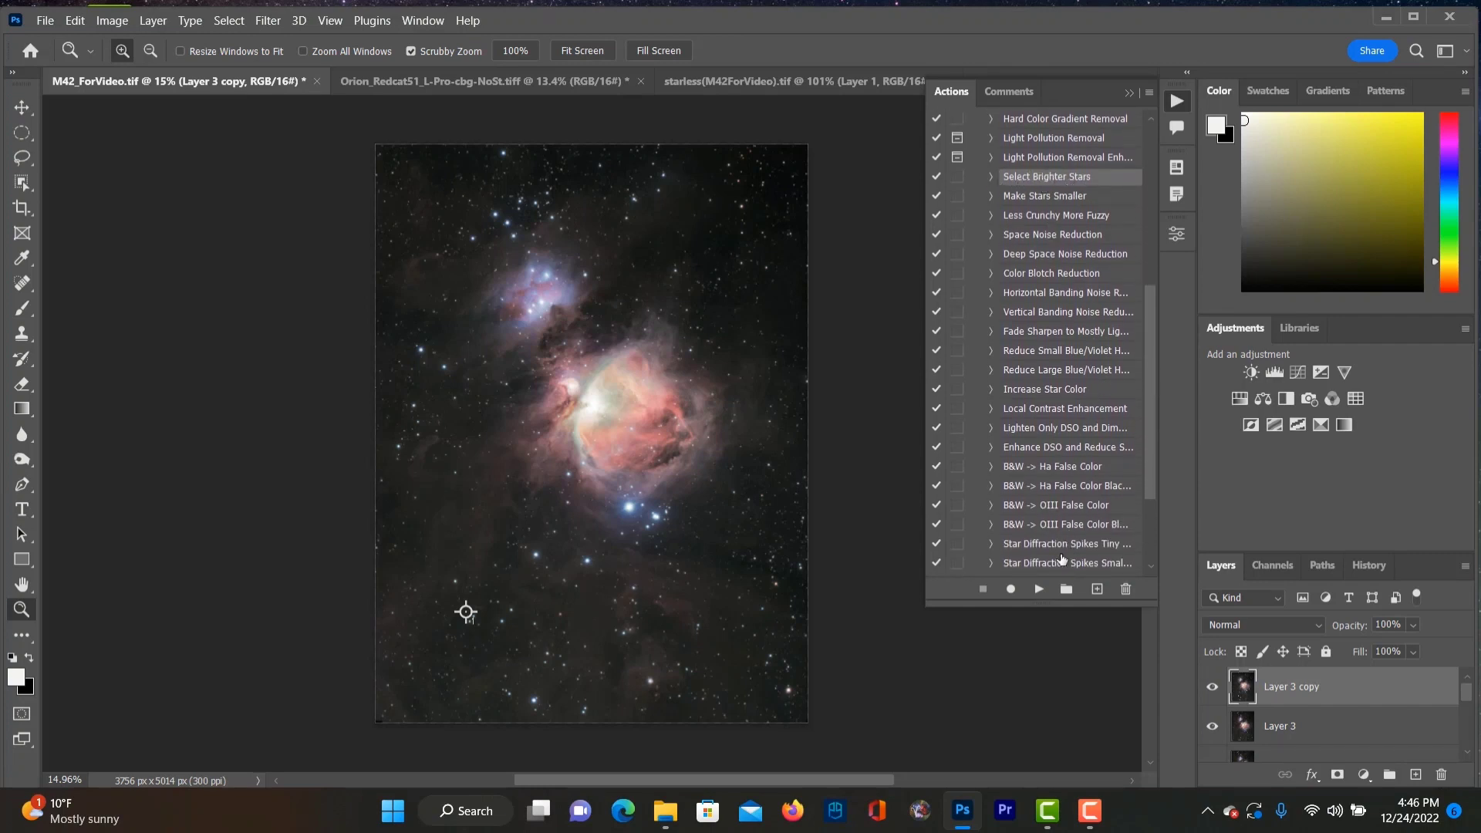
{"action": "left_click", "coordinate": [1039, 589]}
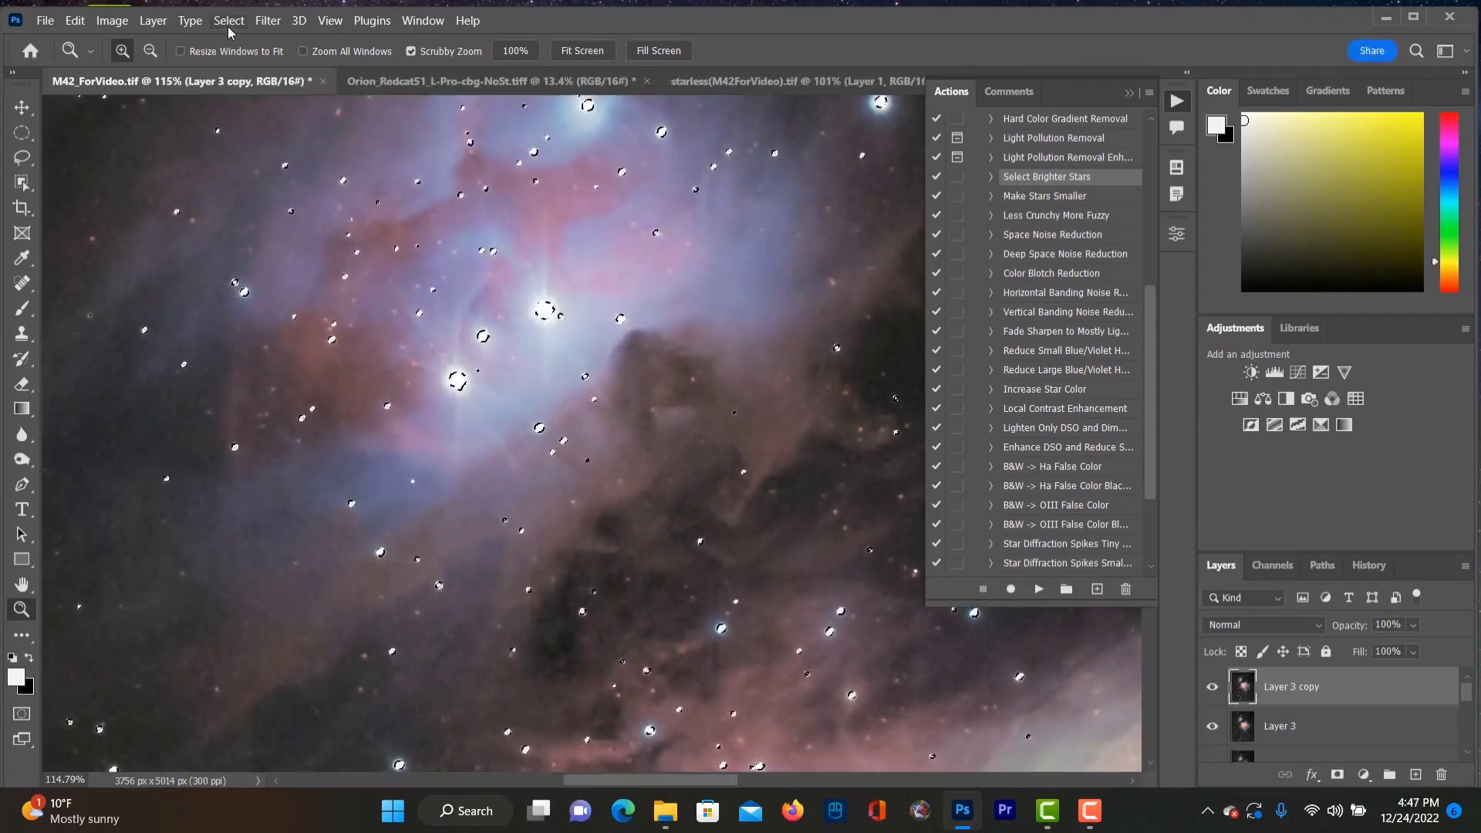
Step: Expand the star selection by 2 pixels and feather its edges
{"action": "left_click", "coordinate": [229, 20]}
{"action": "mouse_move", "coordinate": [264, 298]}
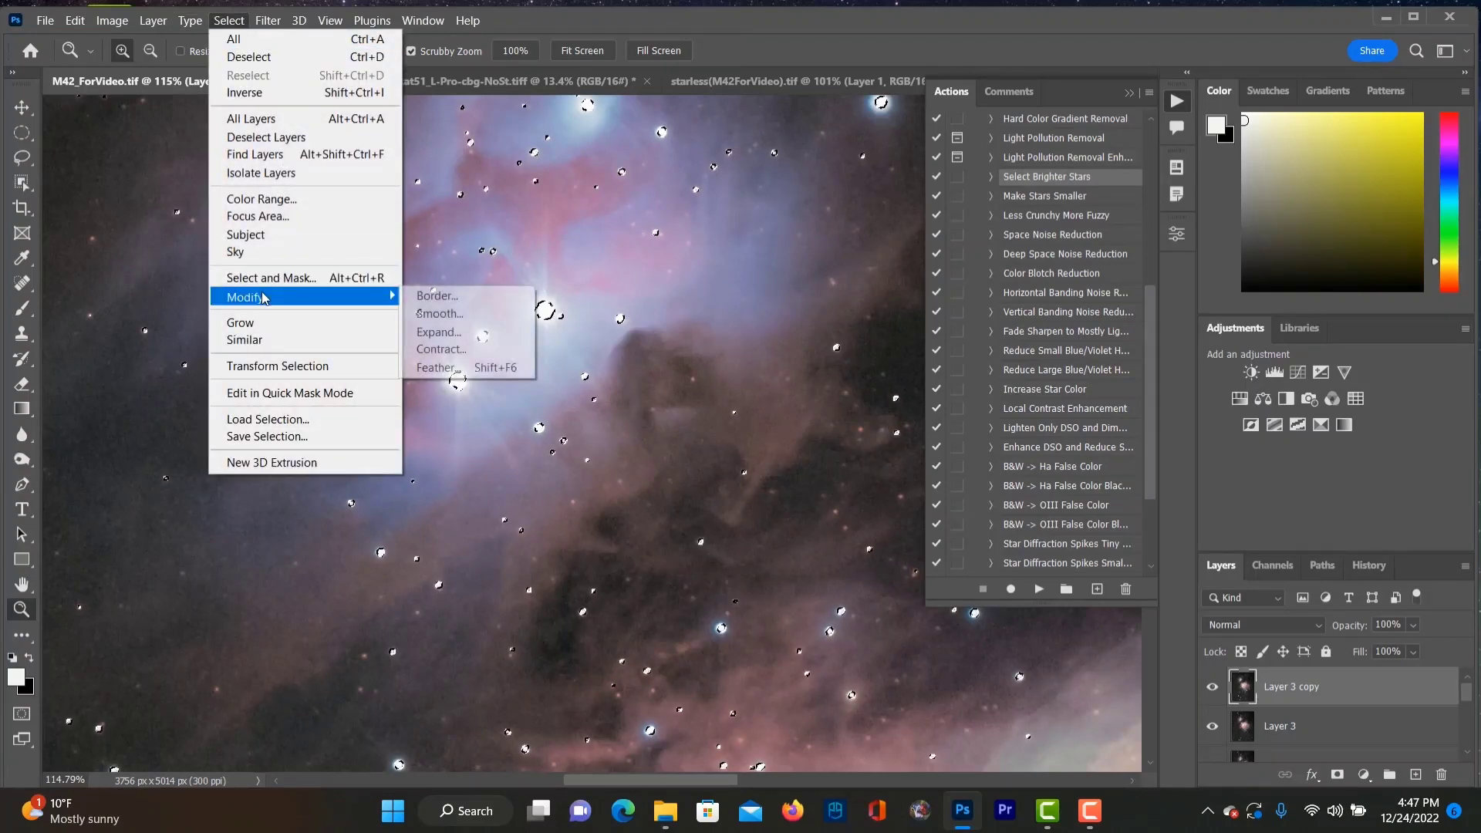
{"action": "left_click", "coordinate": [469, 336]}
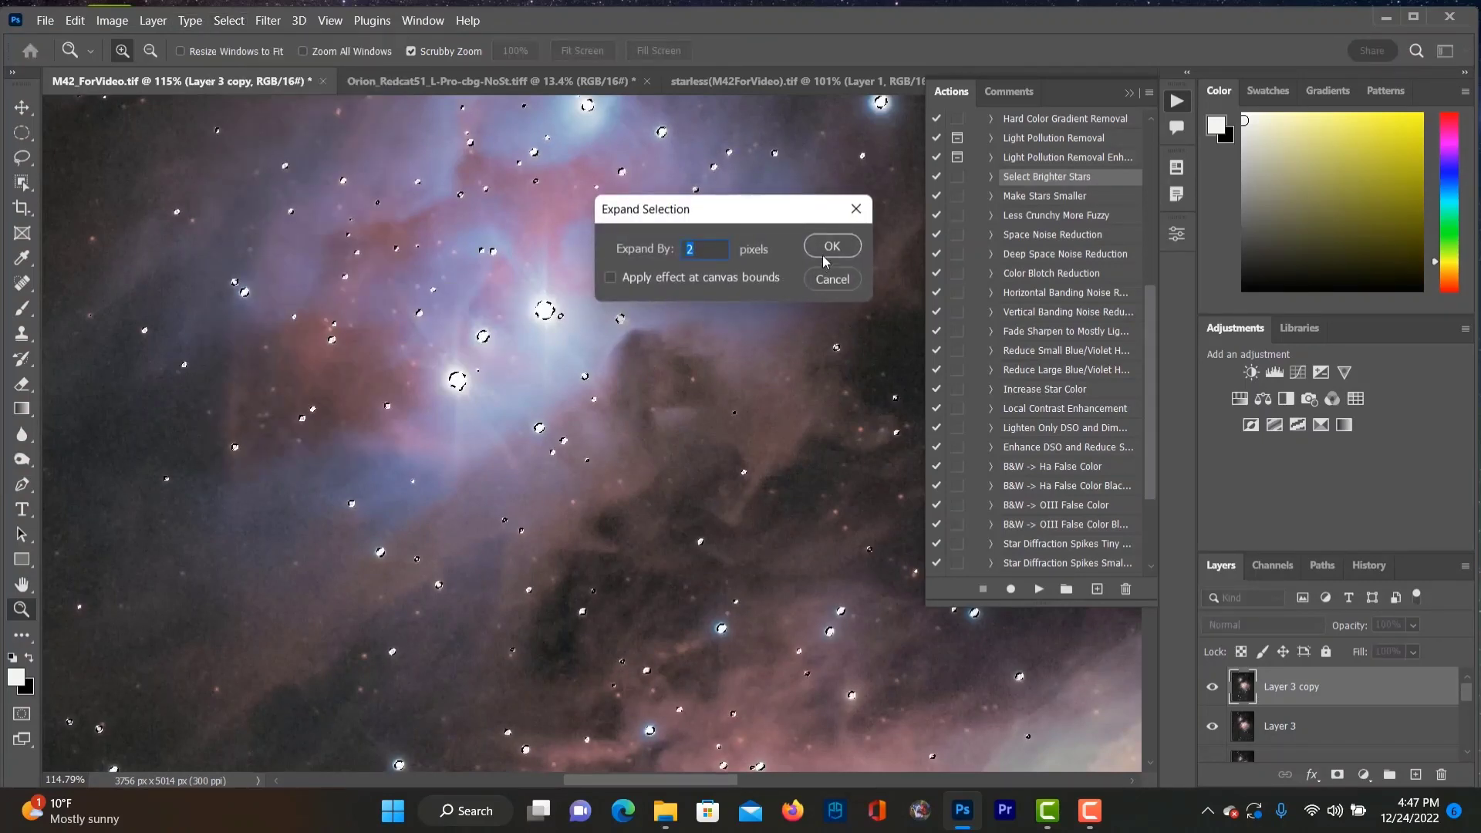
{"action": "left_click", "coordinate": [832, 248]}
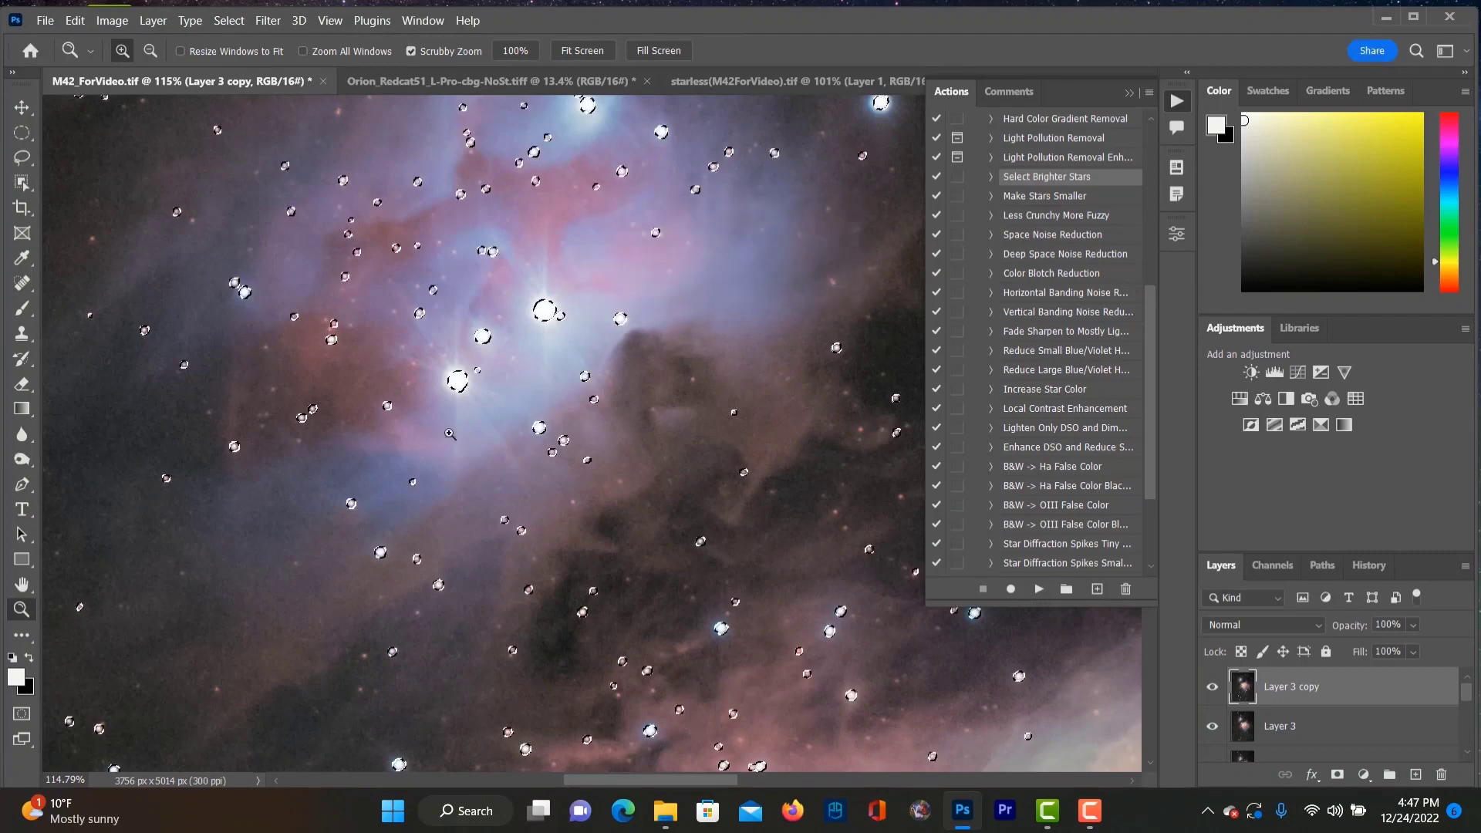
{"action": "left_click", "coordinate": [228, 20]}
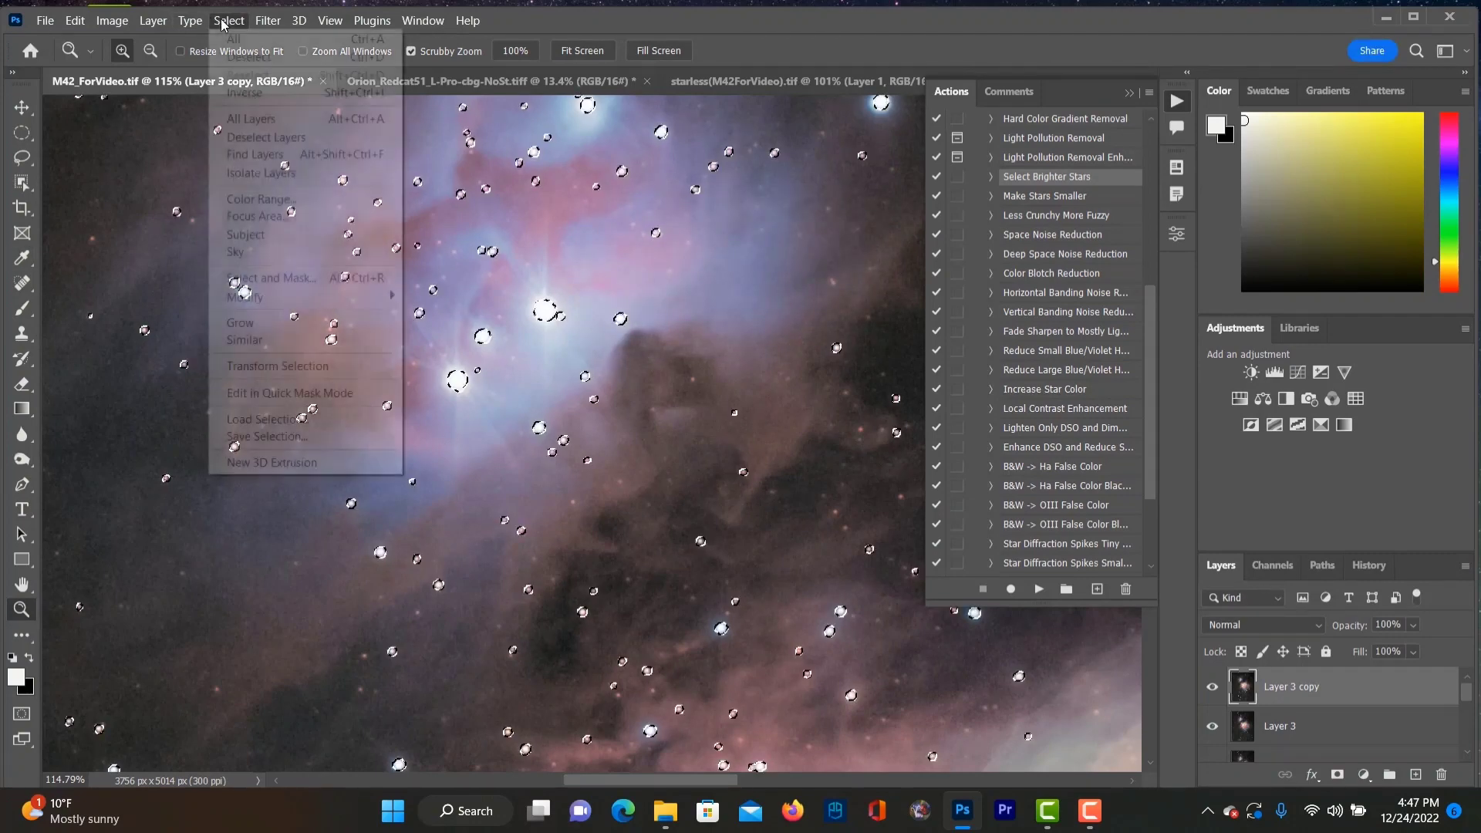
{"action": "mouse_move", "coordinate": [241, 300]}
{"action": "left_click", "coordinate": [441, 367]}
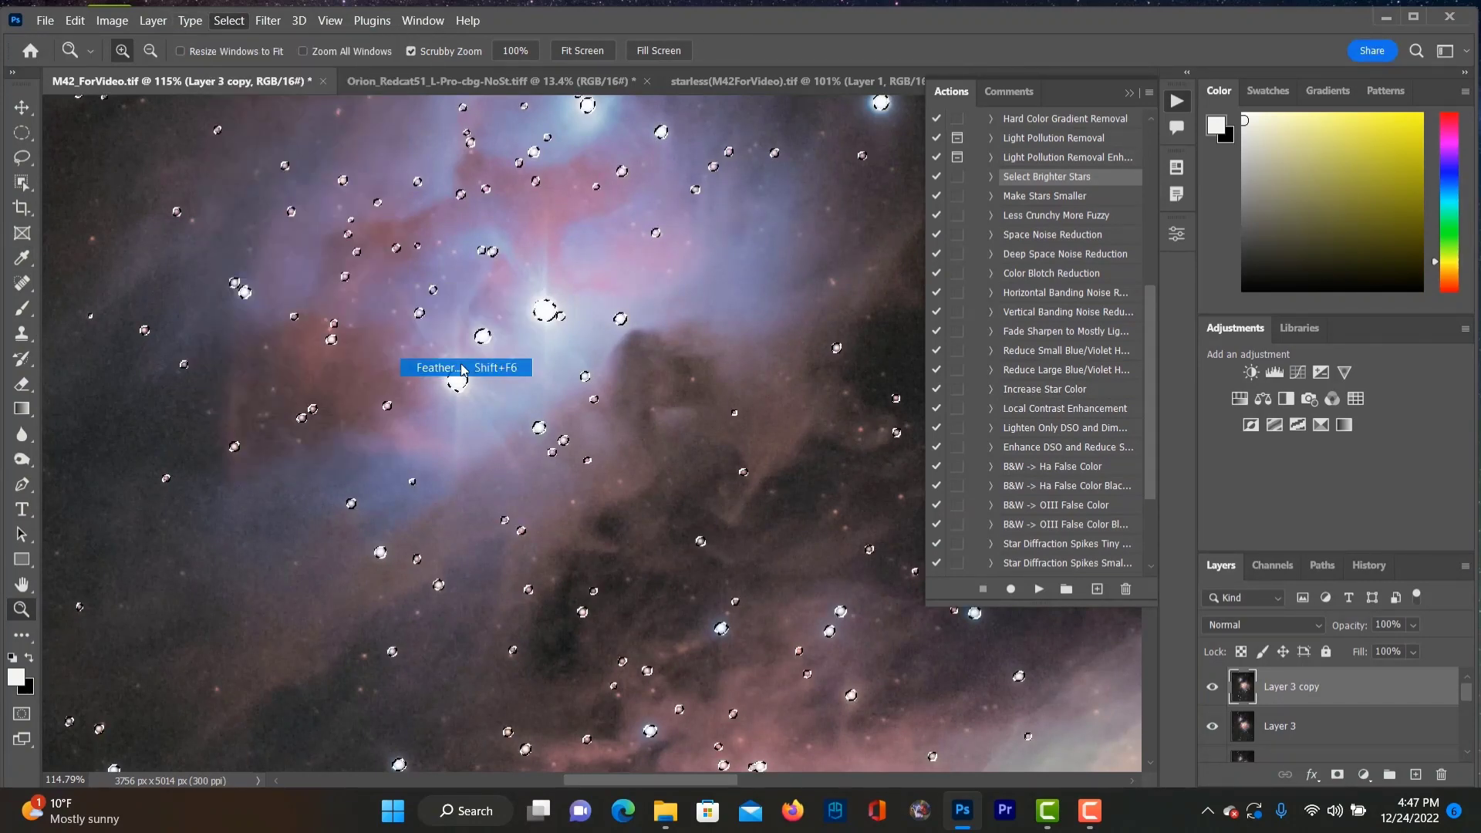
{"action": "left_click", "coordinate": [832, 247]}
Step: Shrink the selected stars with the Minimum filter, using a 1-pixel radius and preserving Squareness
{"action": "left_click", "coordinate": [268, 21]}
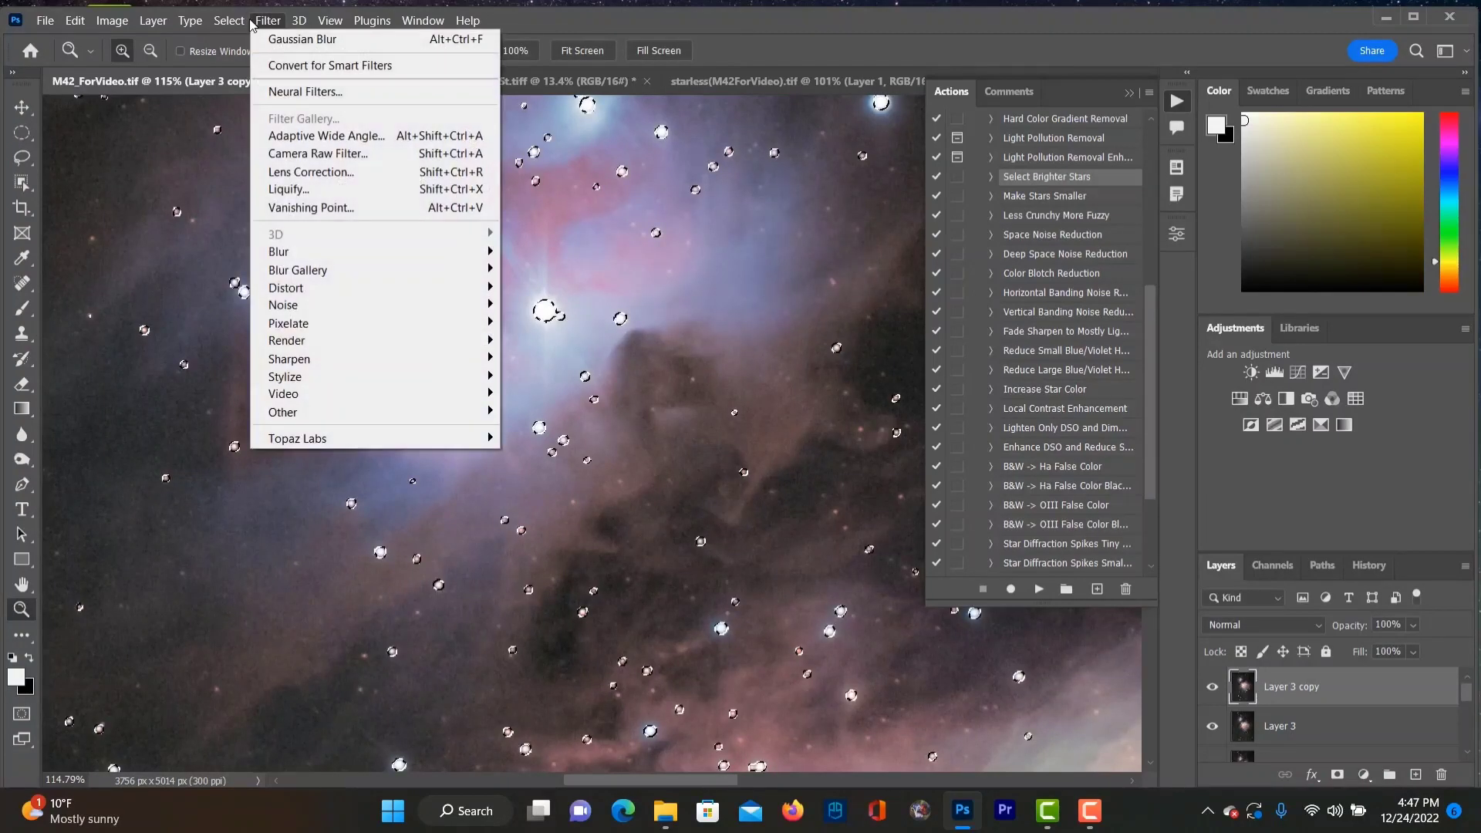
{"action": "mouse_move", "coordinate": [332, 412]}
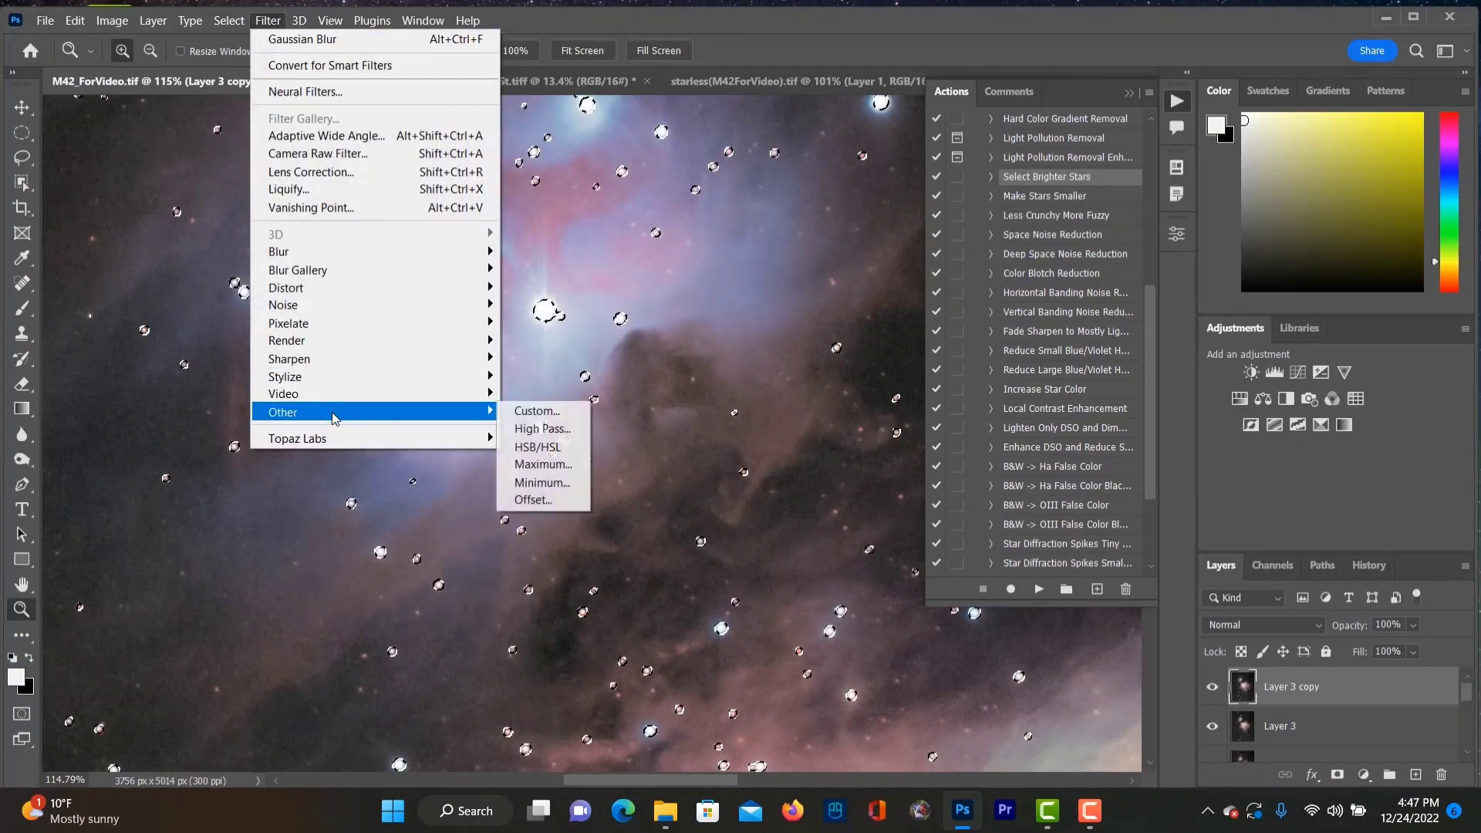
{"action": "left_click", "coordinate": [538, 483]}
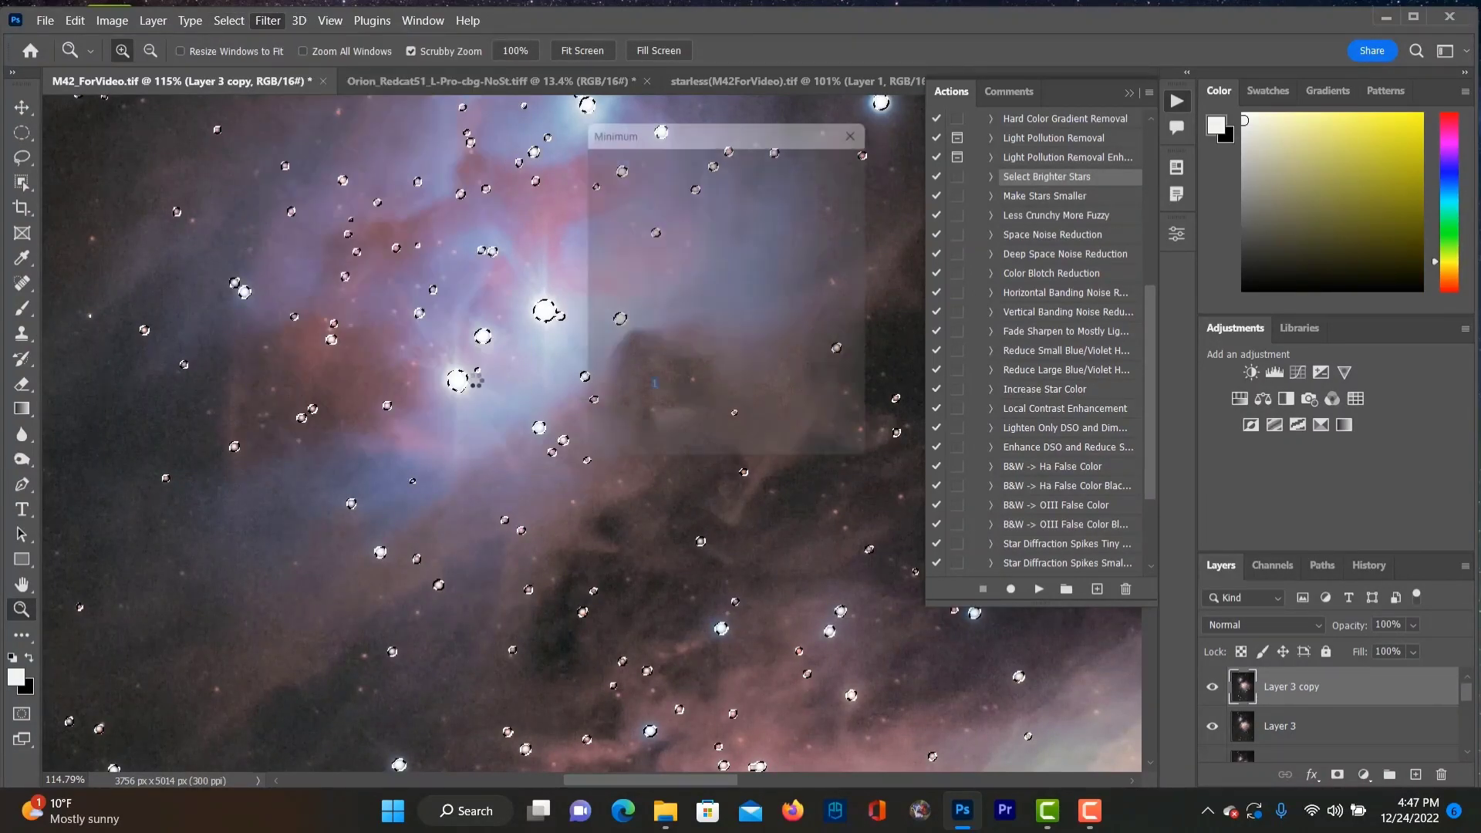
{"action": "mouse_move", "coordinate": [666, 315]}
{"action": "left_mouse_down"}
{"action": "mouse_move", "coordinate": [704, 268]}
{"action": "mouse_move", "coordinate": [694, 309]}
{"action": "left_mouse_up"}
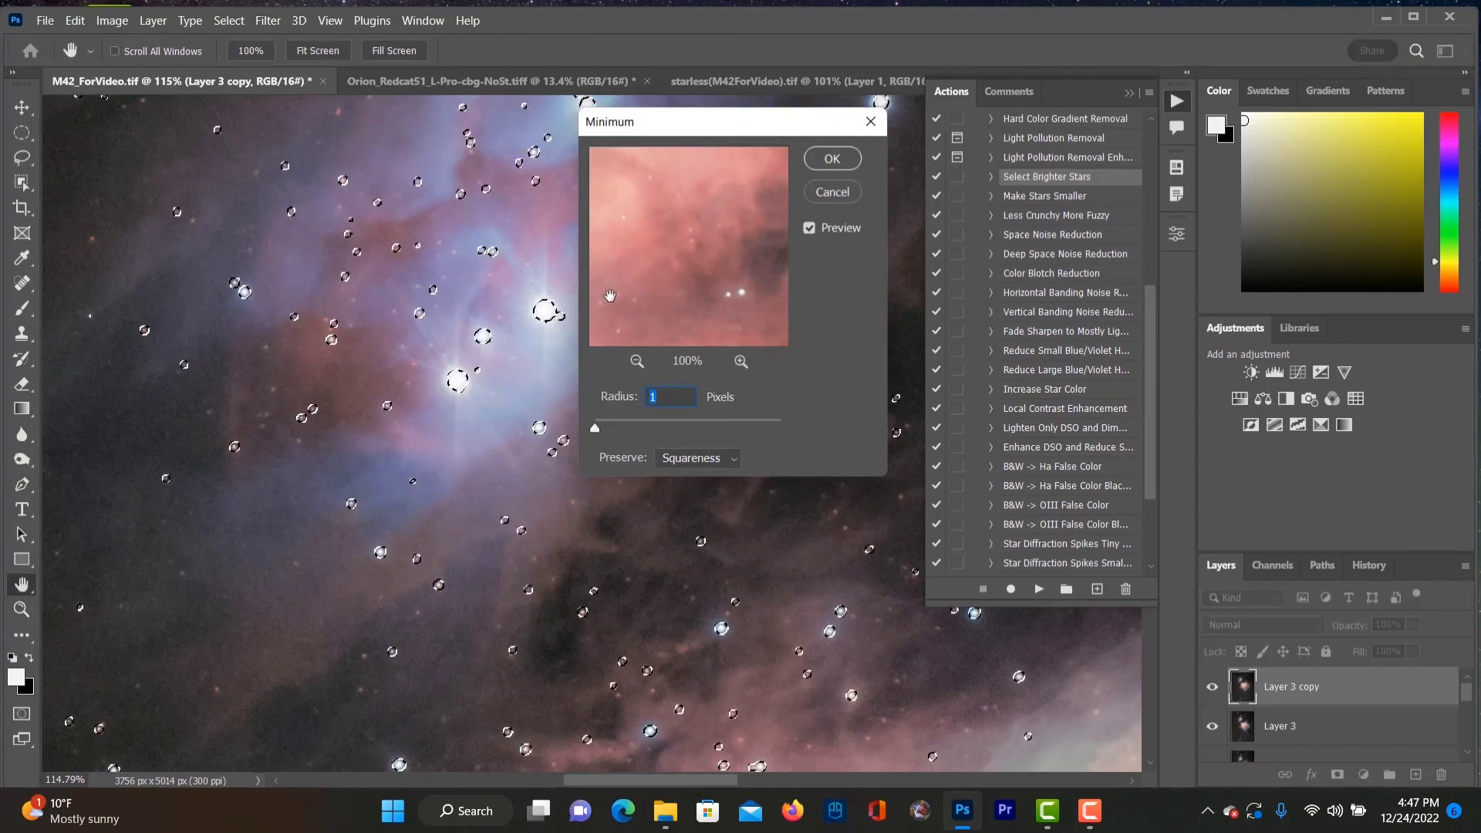
{"action": "key", "text": "Return"}
Step: Compare the whole image with and without the star-reduced Layer 3 copy
{"action": "key", "text": "z"}
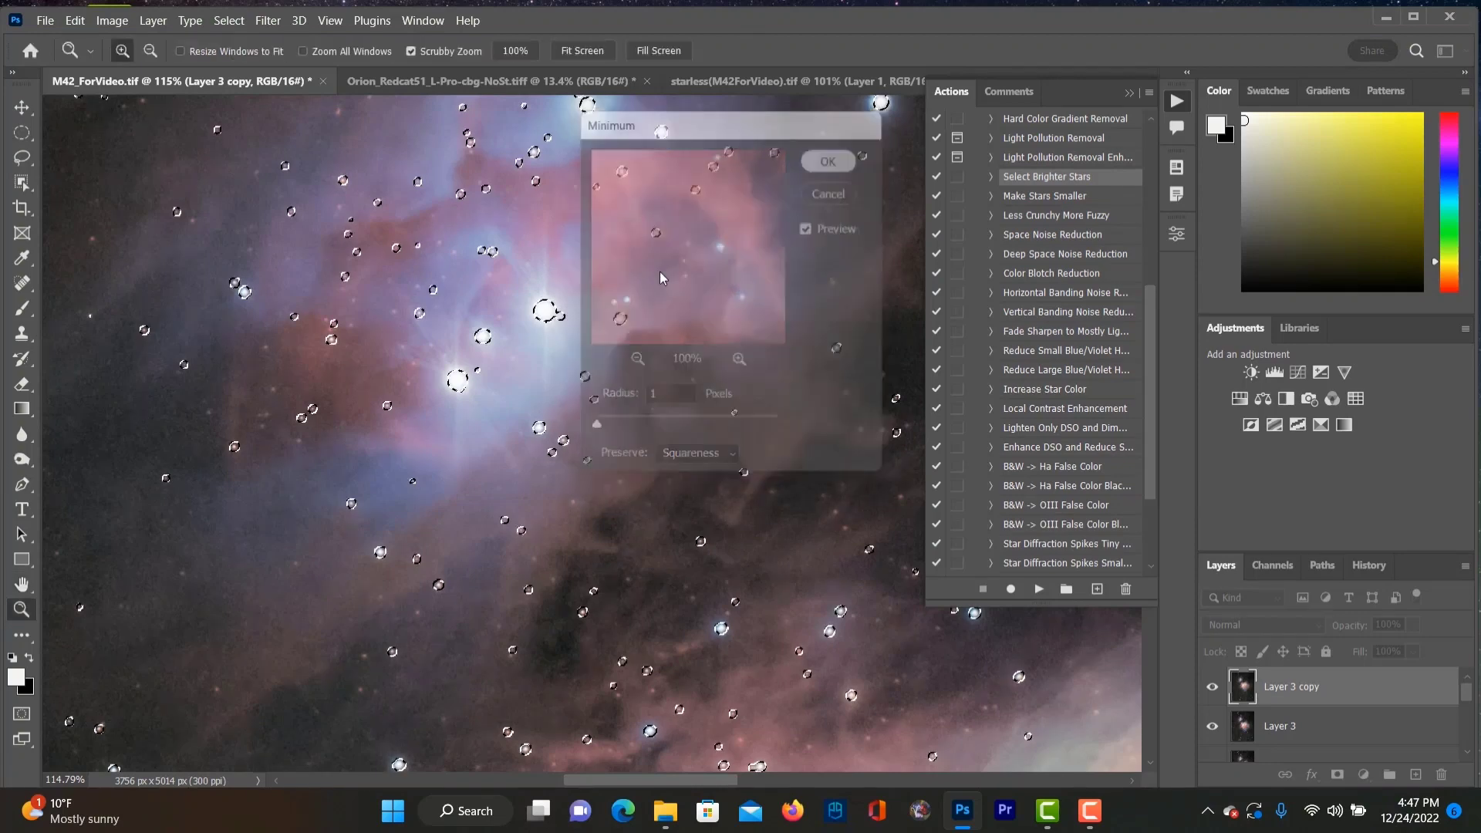
{"action": "right_click", "coordinate": [690, 562]}
{"action": "left_click", "coordinate": [714, 572]}
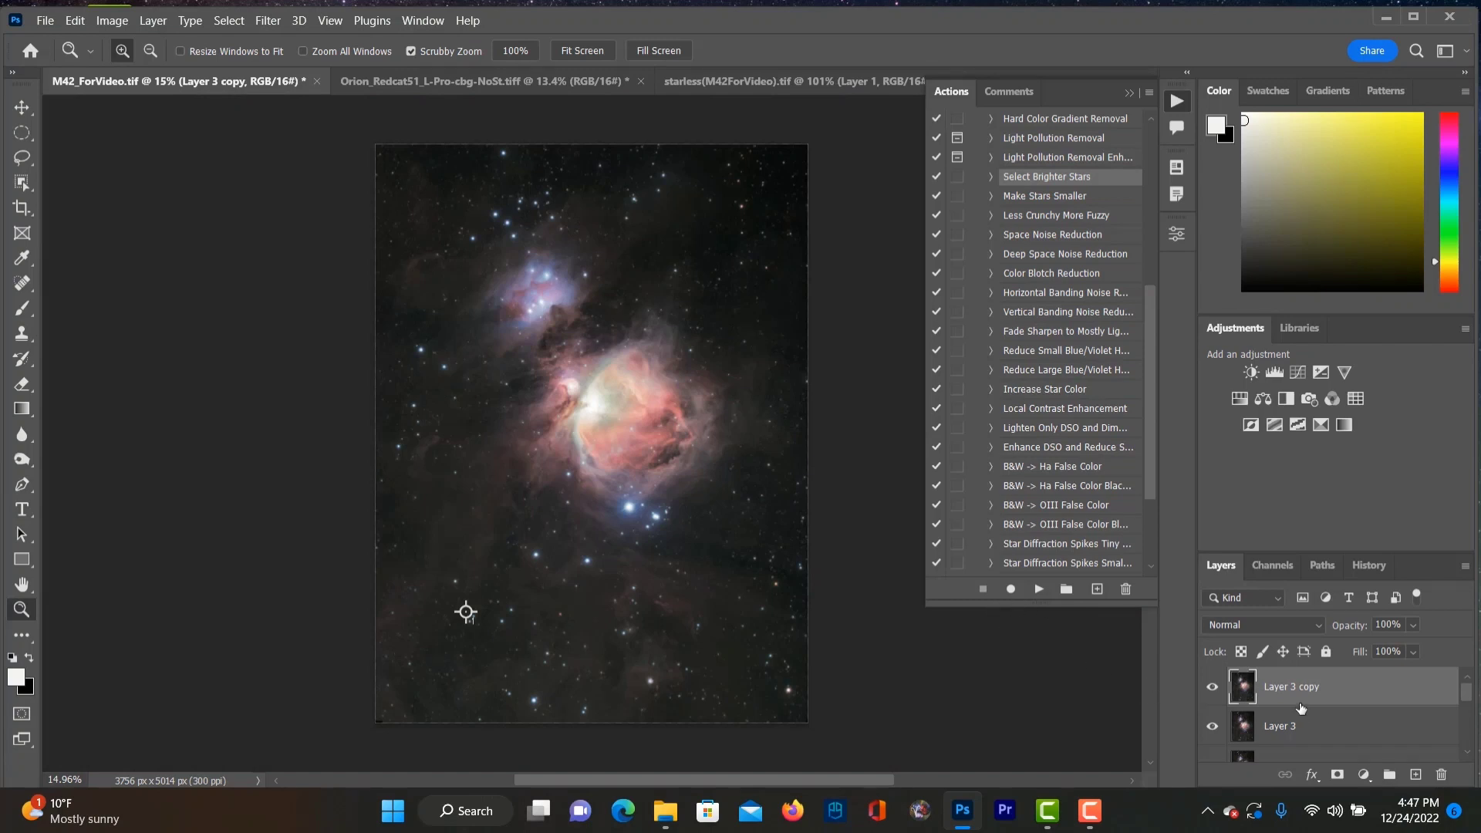
{"action": "left_click", "coordinate": [1214, 693]}
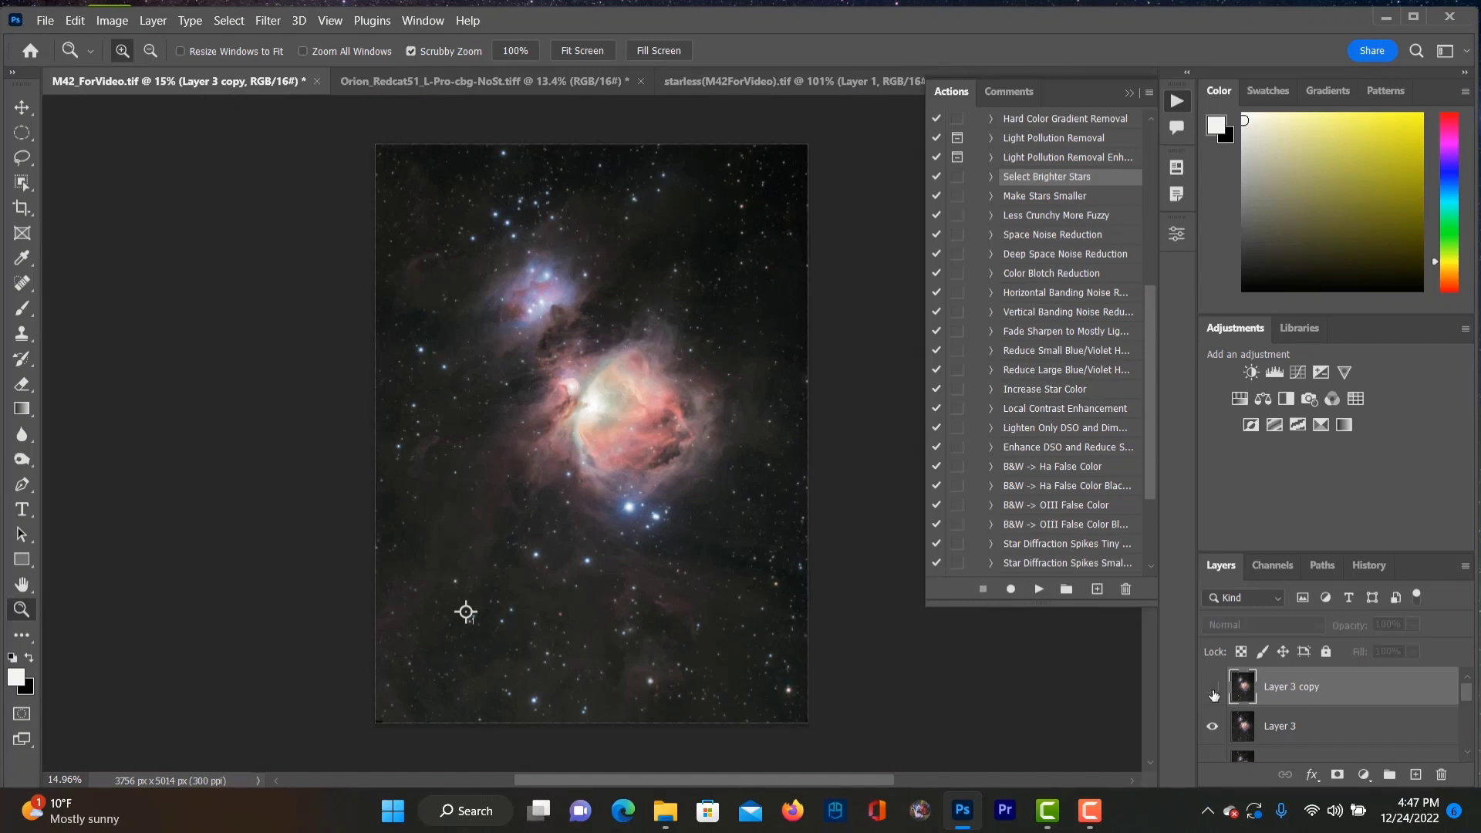
{"action": "left_click", "coordinate": [1214, 694]}
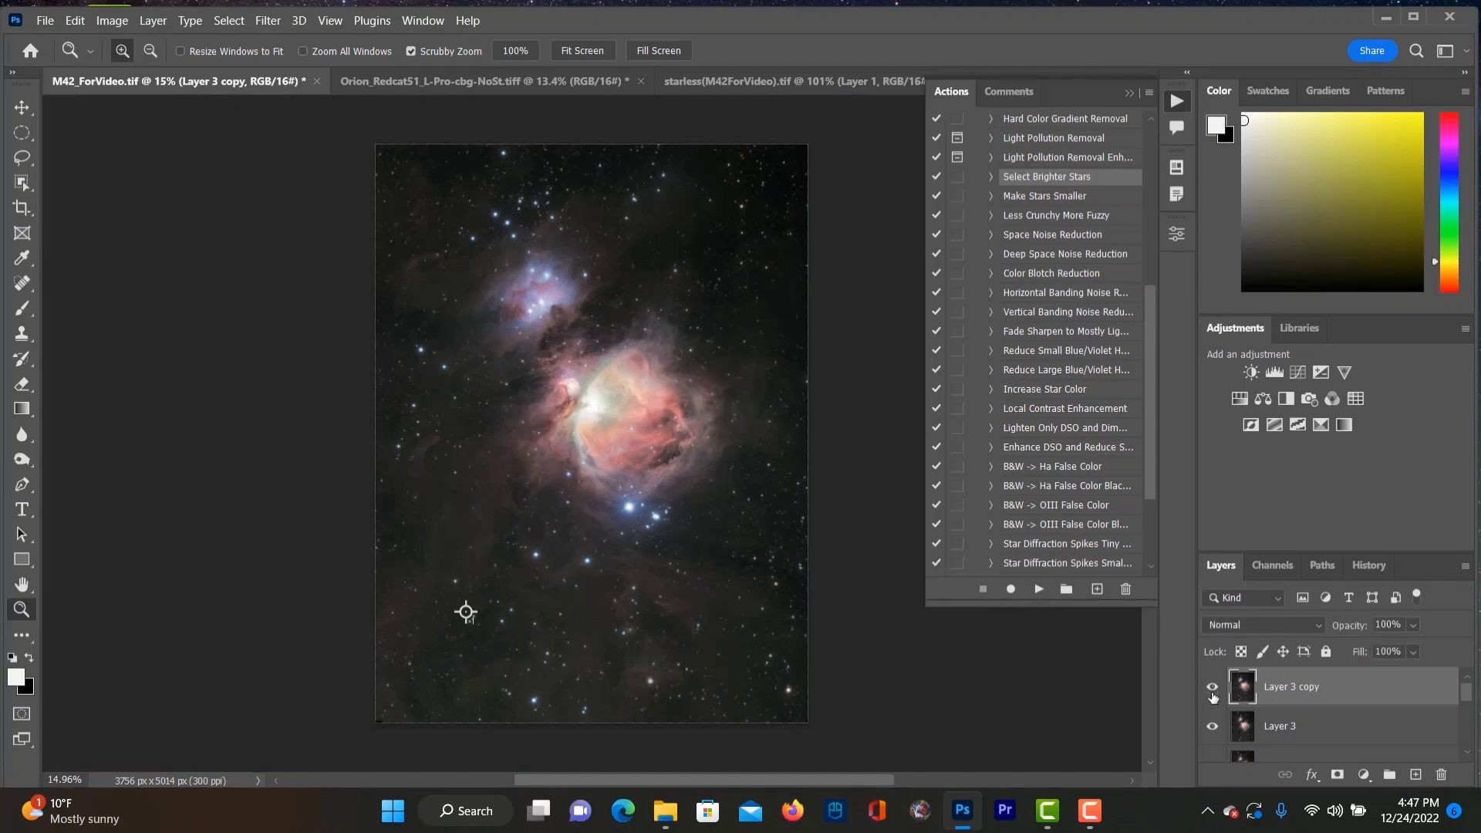
{"action": "left_click", "coordinate": [1213, 694]}
{"action": "left_click", "coordinate": [1213, 694]}
{"action": "left_click", "coordinate": [1214, 695]}
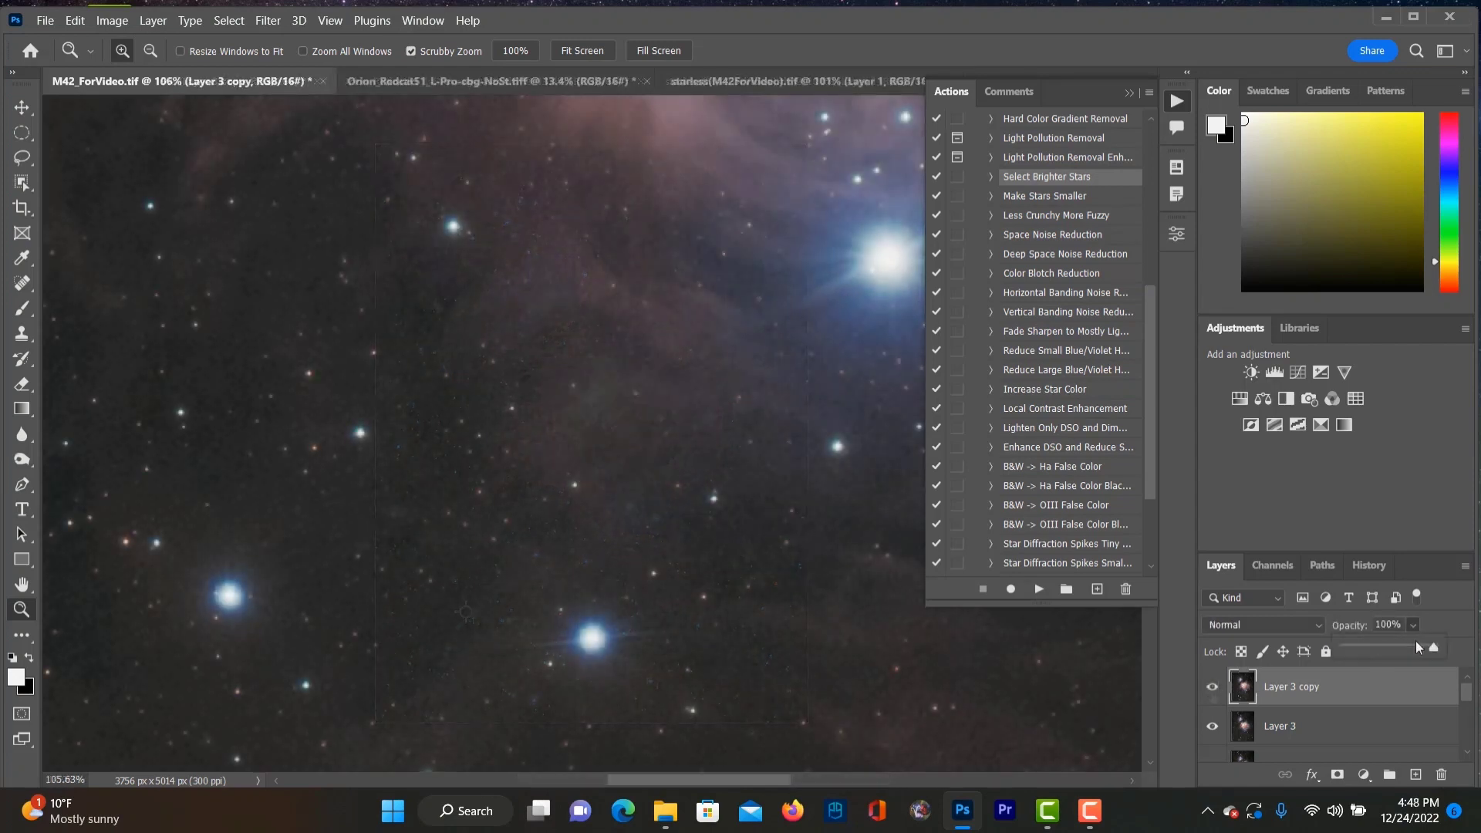
Step: Lower the opacity of Layer 3 copy to 41% to soften the star reduction, and collapse the list of actions
{"action": "left_click", "coordinate": [1414, 627]}
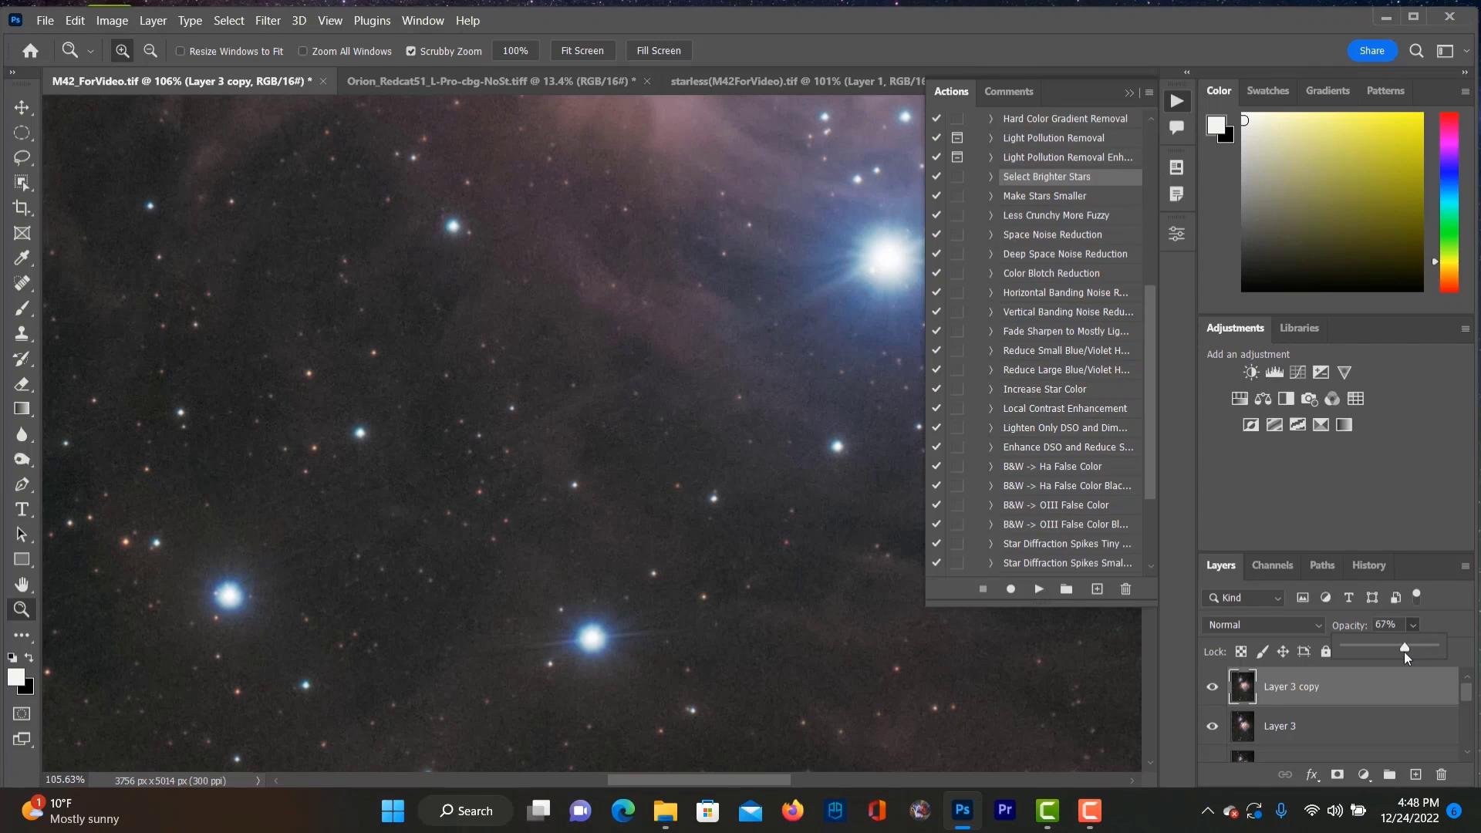
{"action": "left_click_drag", "start_coordinate": [1404, 652], "coordinate": [1342, 665]}
{"action": "key", "text": "ctrl+0"}
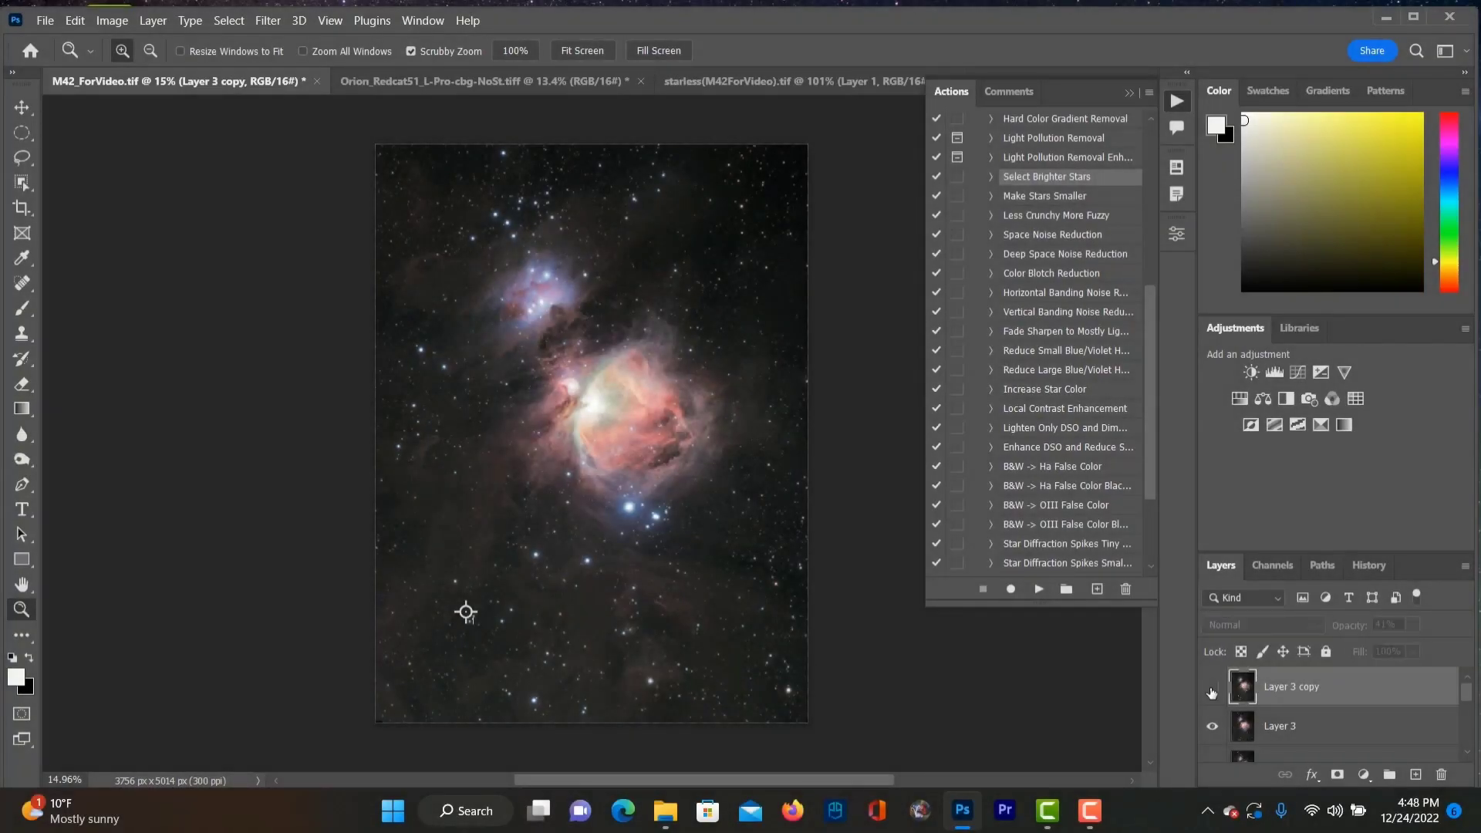
{"action": "left_click", "coordinate": [1130, 92]}
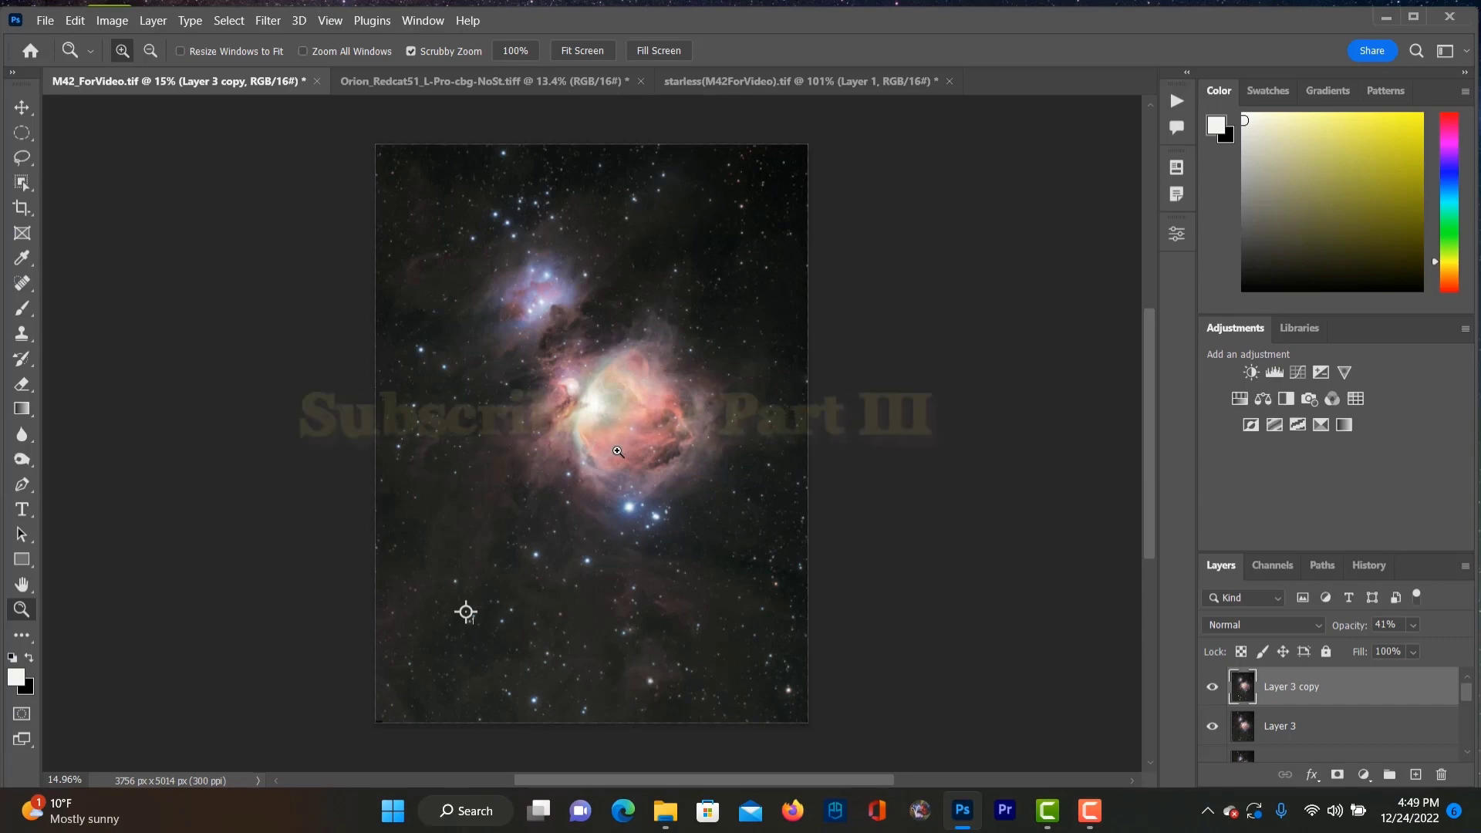
{"action": "left_click_drag", "start_coordinate": [604, 396], "coordinate": [390, 583]}
{"action": "left_click_drag", "start_coordinate": [667, 631], "coordinate": [636, 695]}
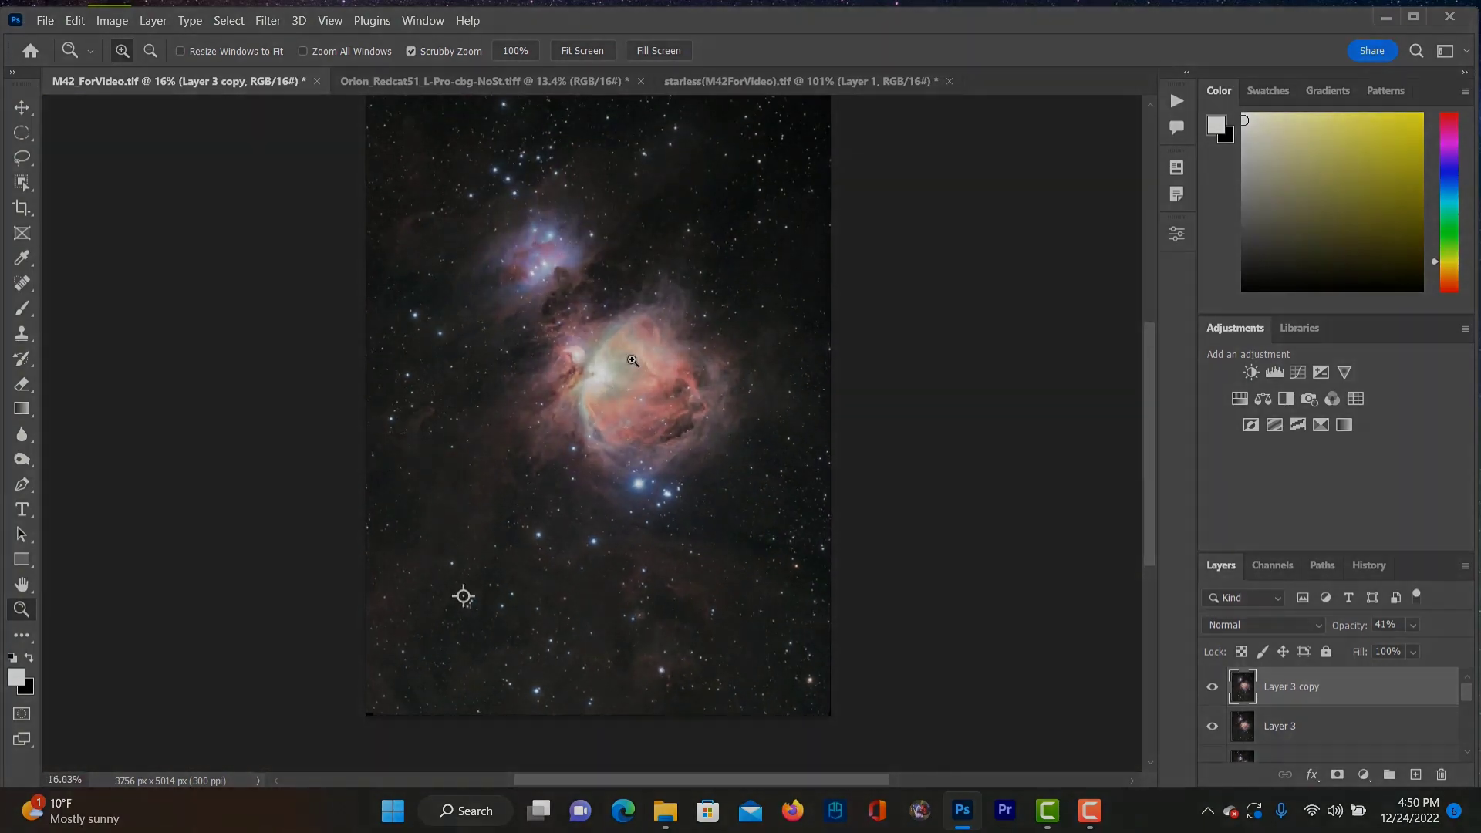
{"action": "right_click", "coordinate": [636, 365]}
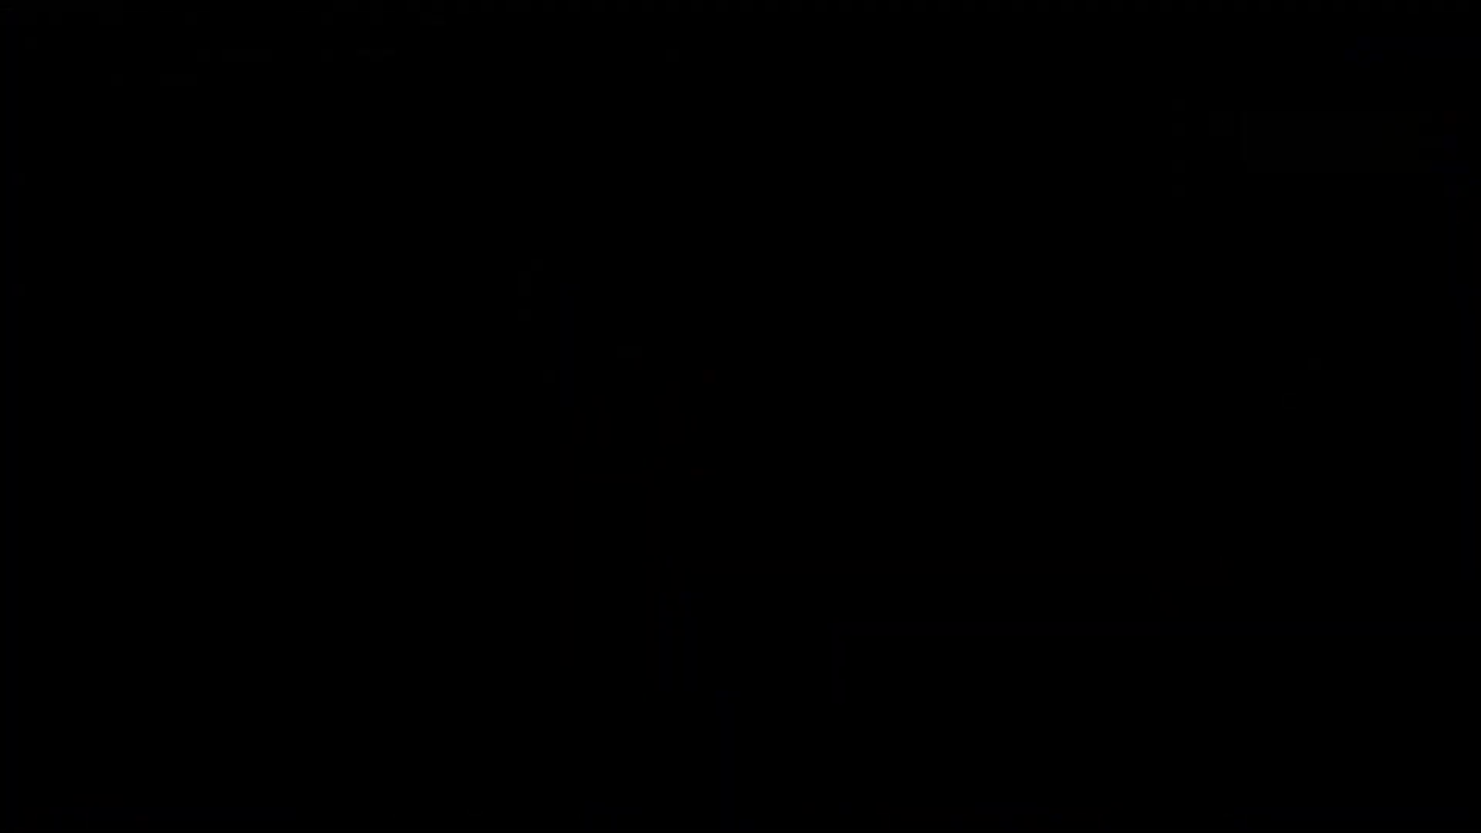